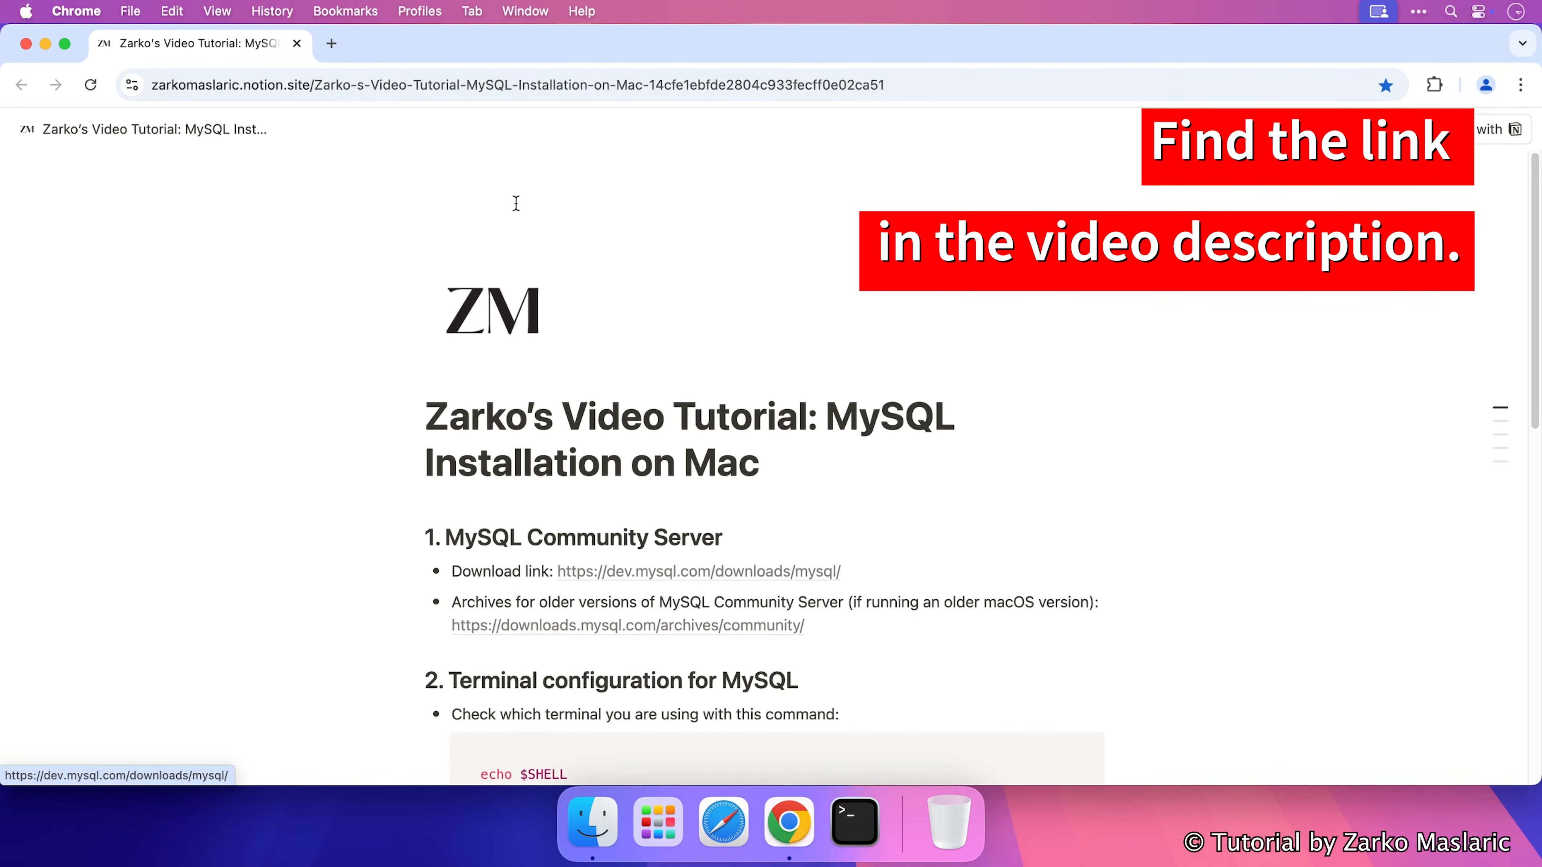
Review the MySQL installation guide's sections on the server download, terminal configuration, start command, MySQL Workbench and DBeaver.
{"action": "left_click", "coordinate": [908, 86]}
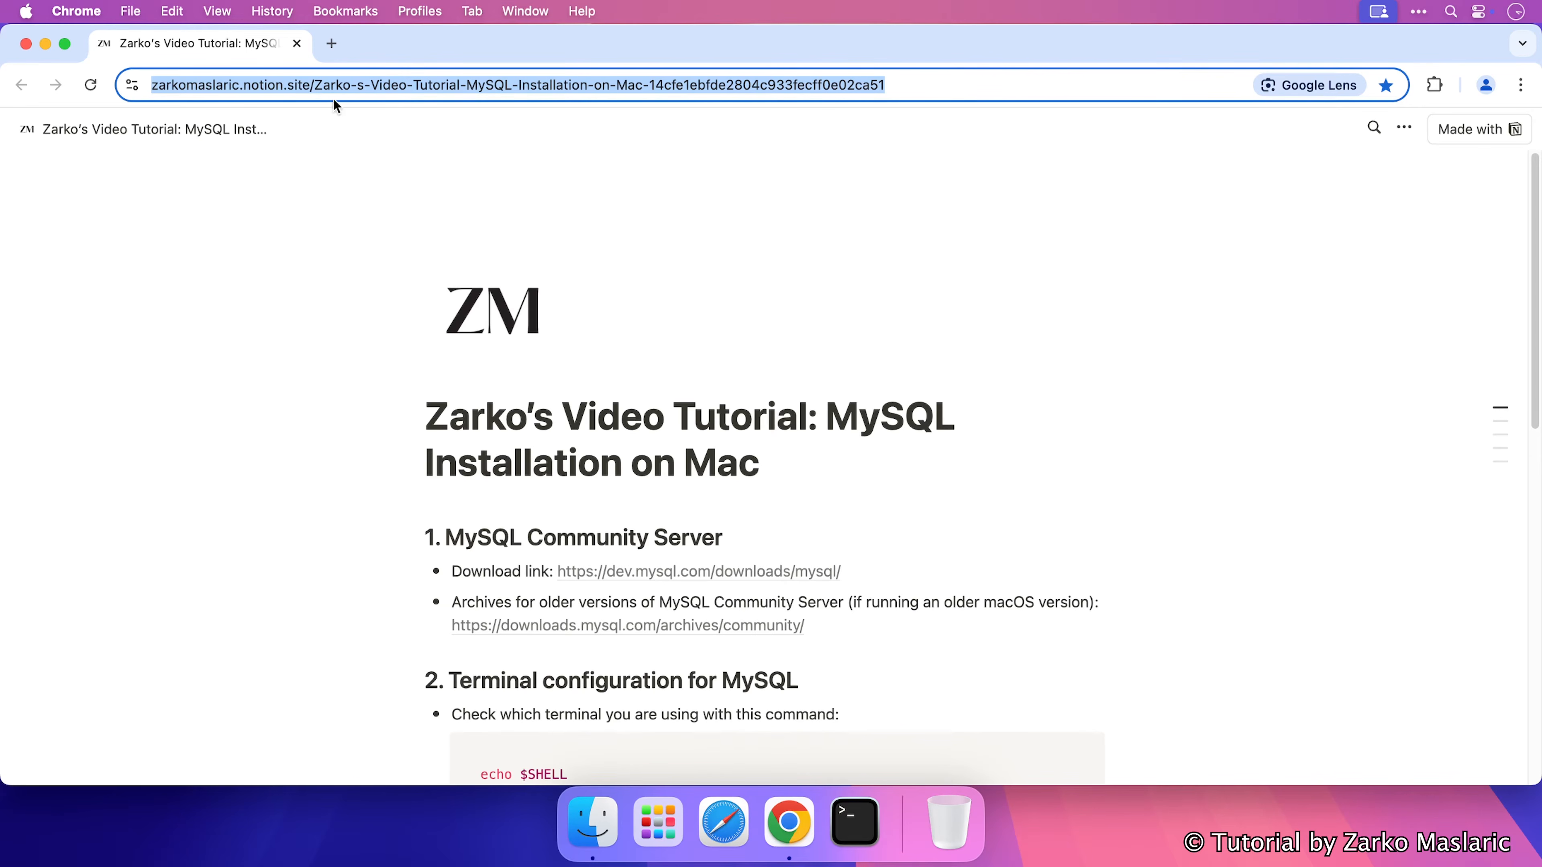
{"action": "left_click", "coordinate": [343, 303]}
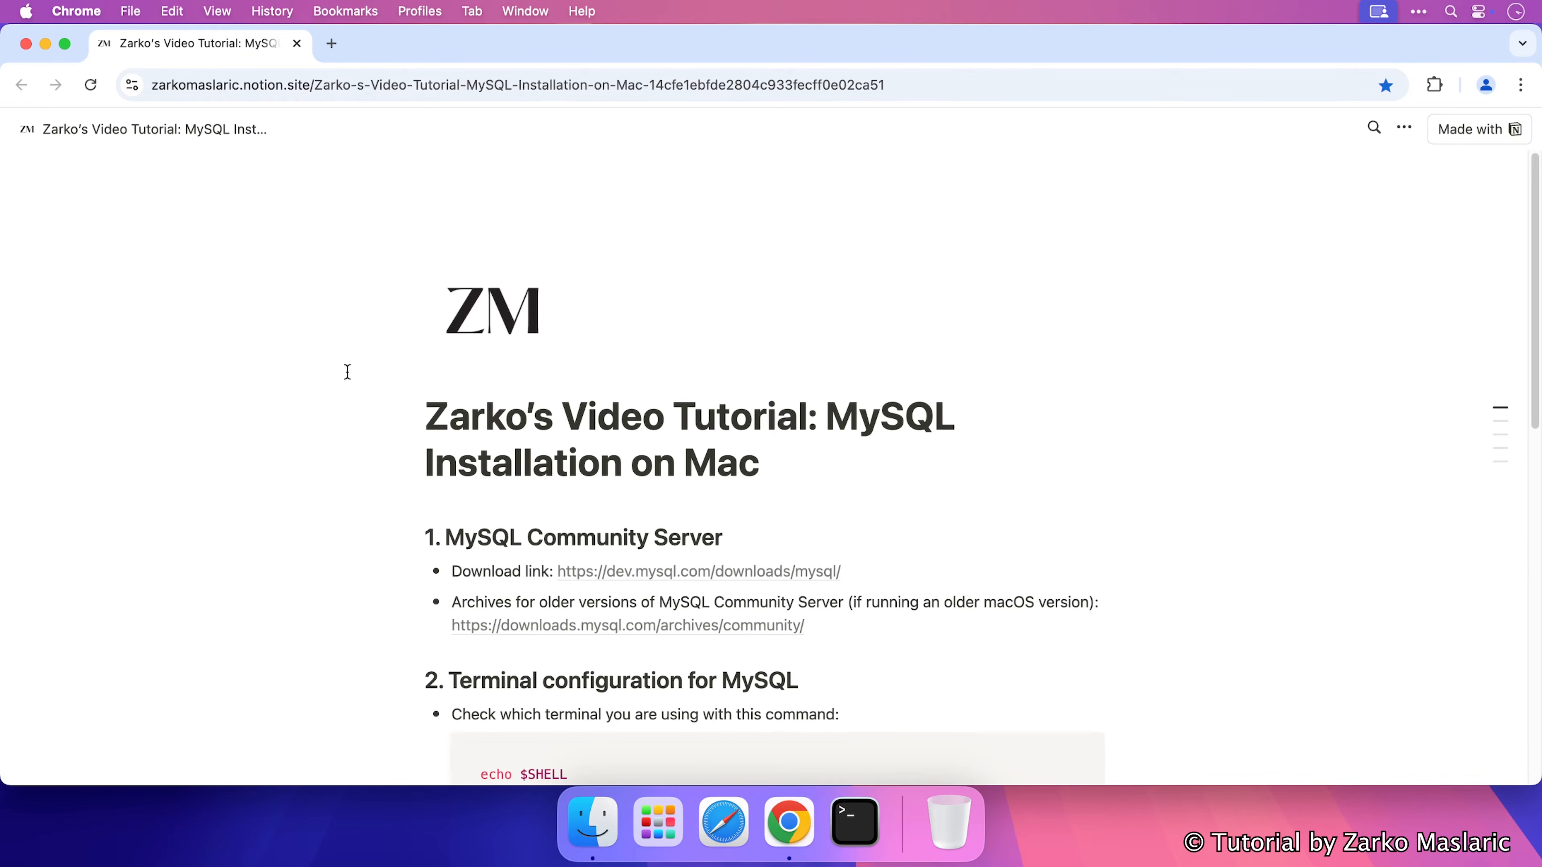
{"action": "scroll", "coordinate": [534, 352], "scroll_direction": "down", "scroll_amount": 3}
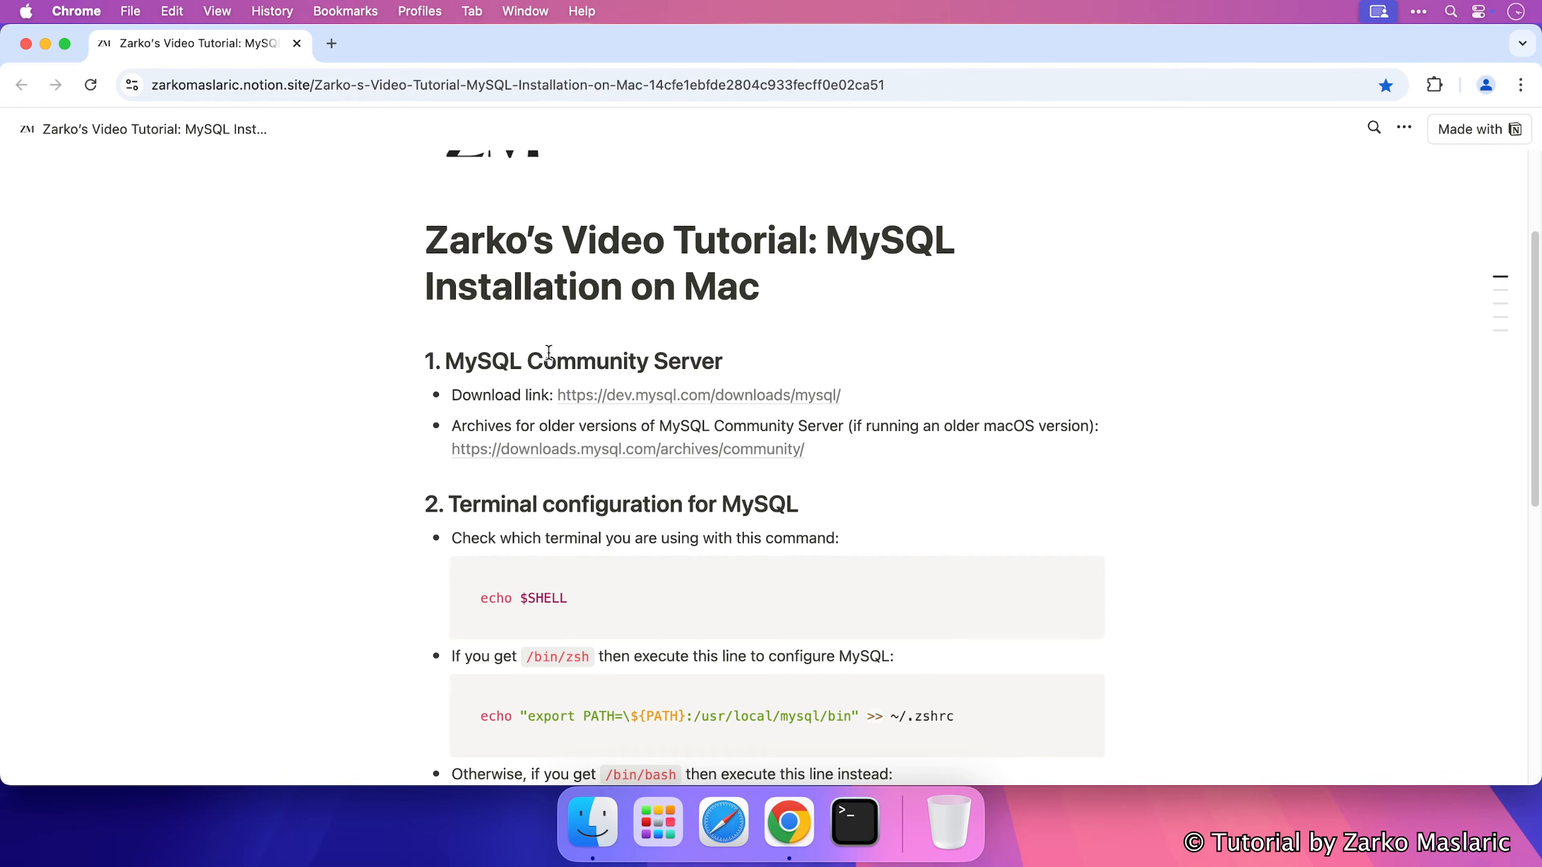
{"action": "scroll", "coordinate": [548, 352], "scroll_direction": "down", "scroll_amount": 3}
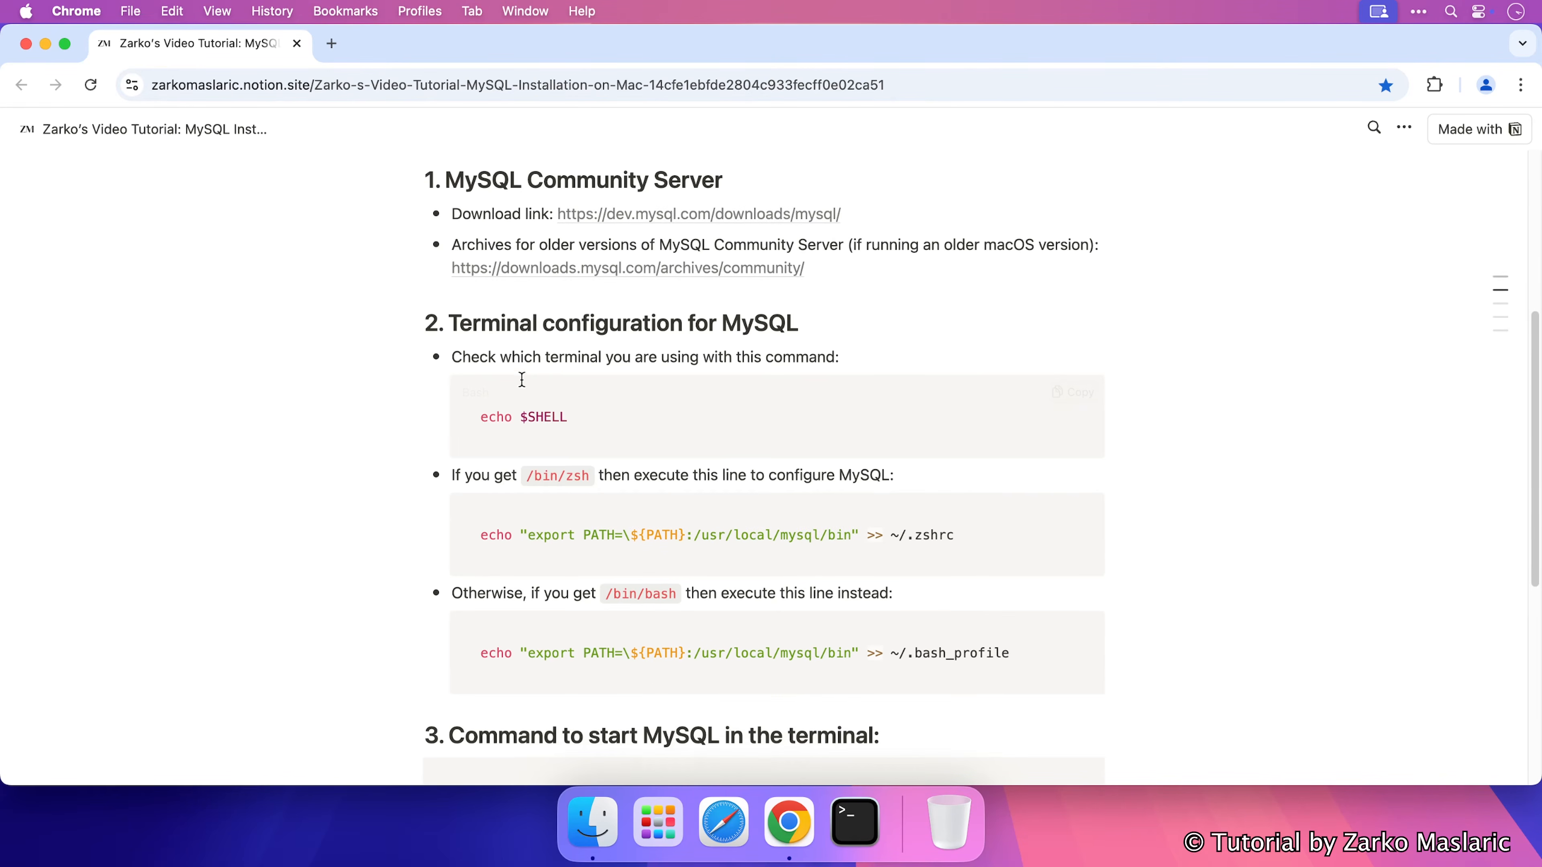
{"action": "mouse_move", "coordinate": [641, 521]}
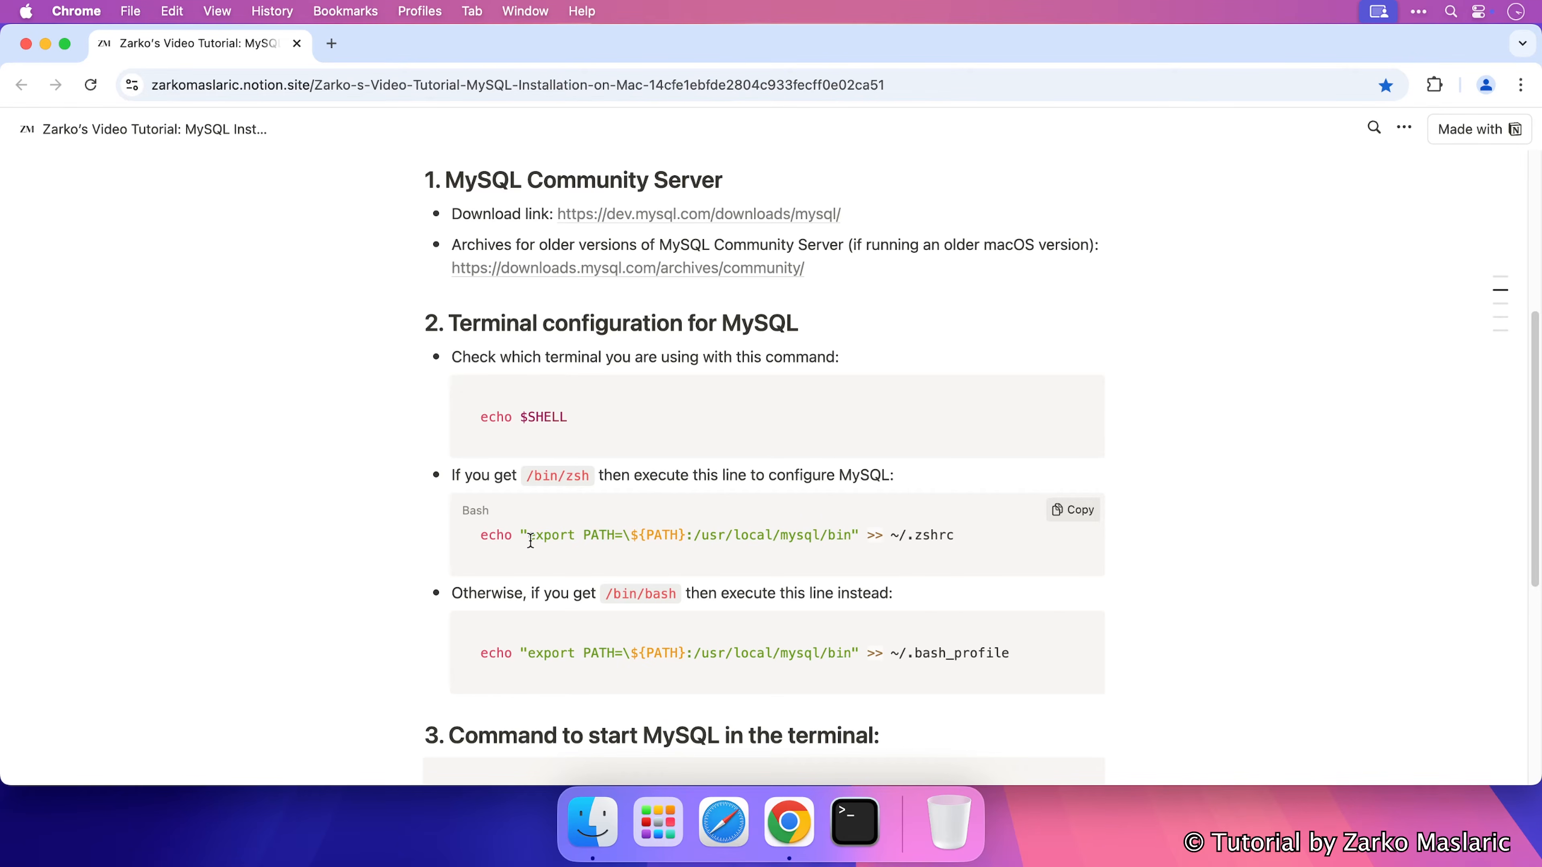
{"action": "scroll", "coordinate": [402, 511], "scroll_direction": "down", "scroll_amount": 6}
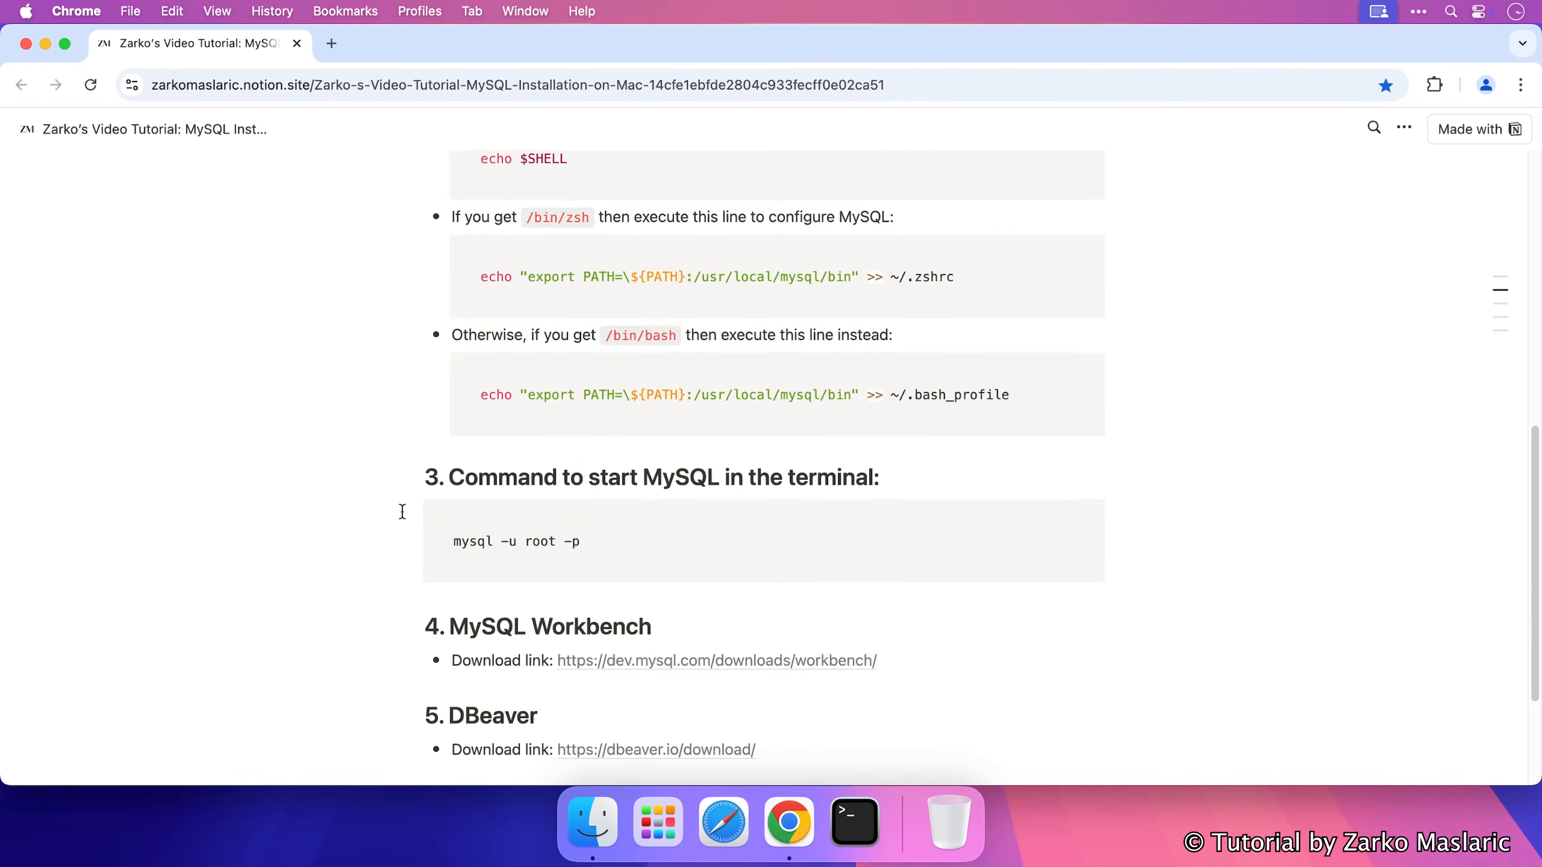
{"action": "scroll", "coordinate": [402, 511], "scroll_direction": "up", "scroll_amount": 5}
{"action": "scroll", "coordinate": [402, 512], "scroll_direction": "up", "scroll_amount": 6}
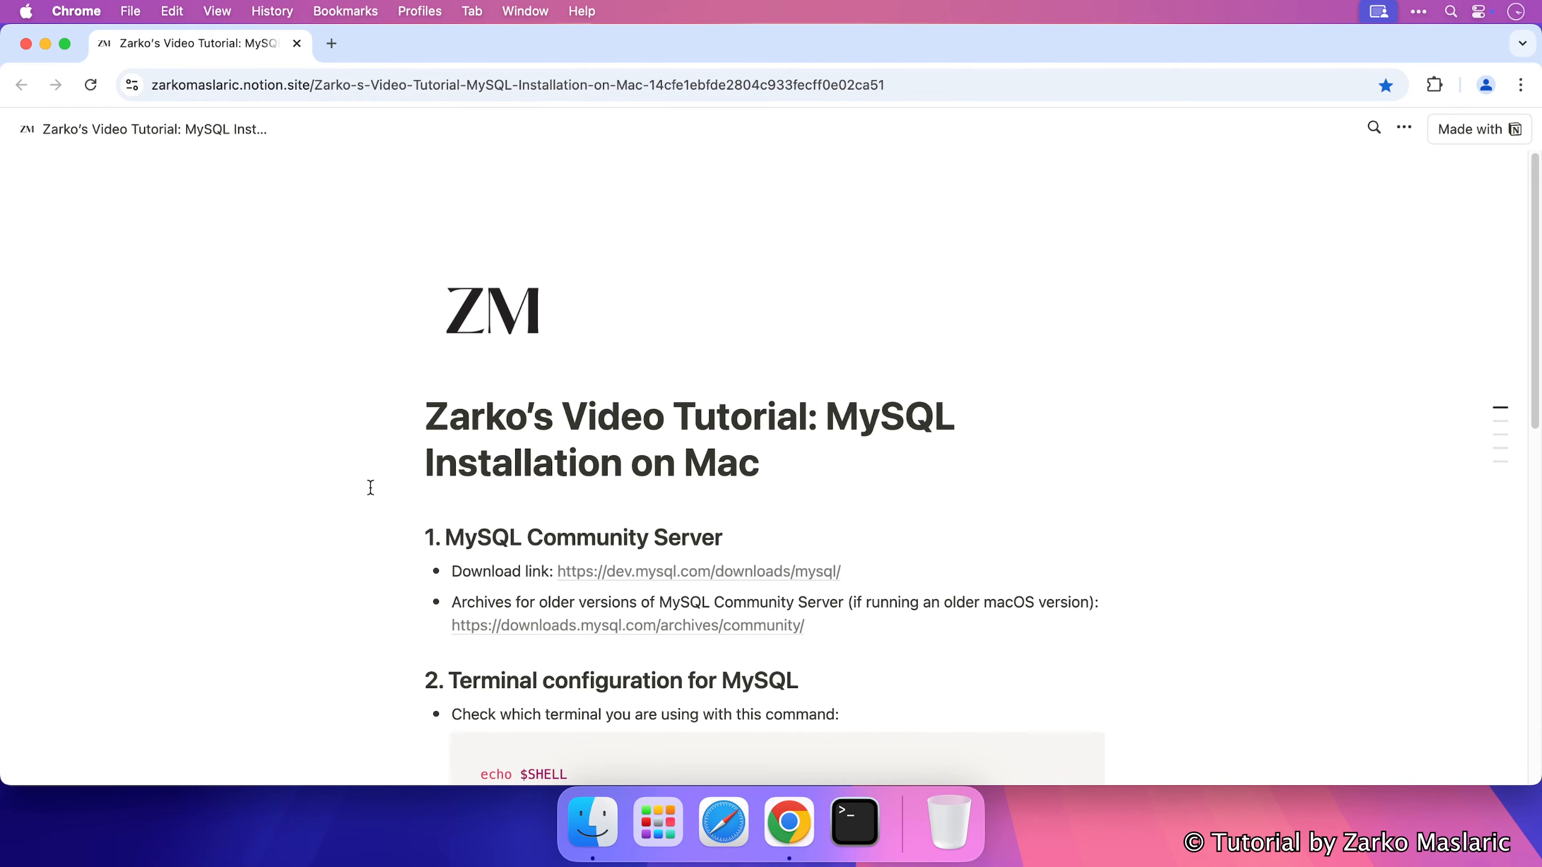
Open the MySQL Community Server download page from the link in section 1 of the guide and check its web address.
{"action": "scroll", "coordinate": [441, 509], "scroll_direction": "down", "scroll_amount": 3}
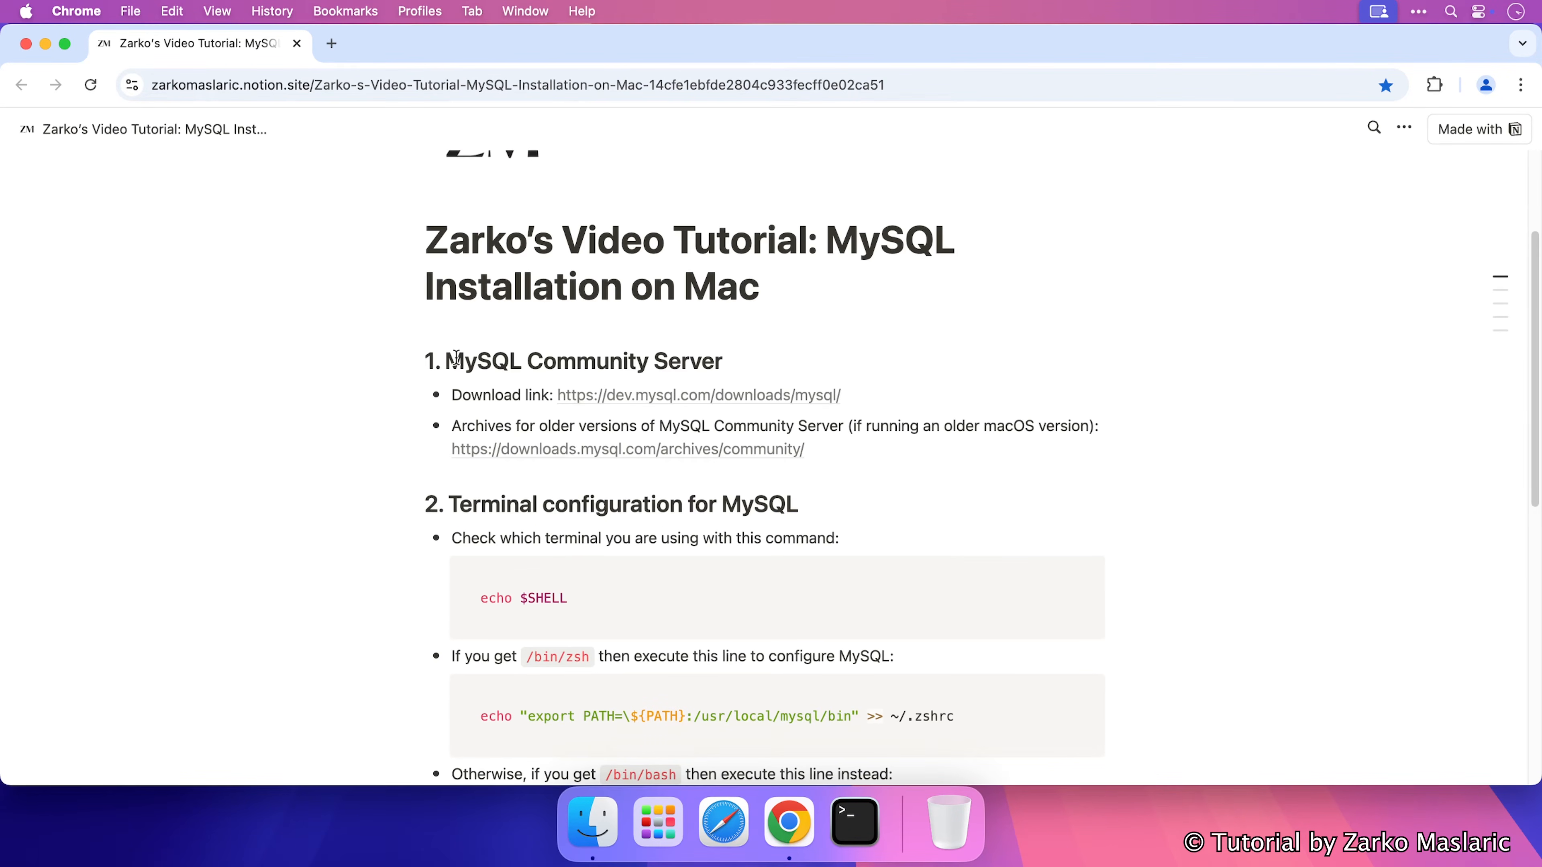
{"action": "left_click_drag", "start_coordinate": [447, 358], "coordinate": [726, 360]}
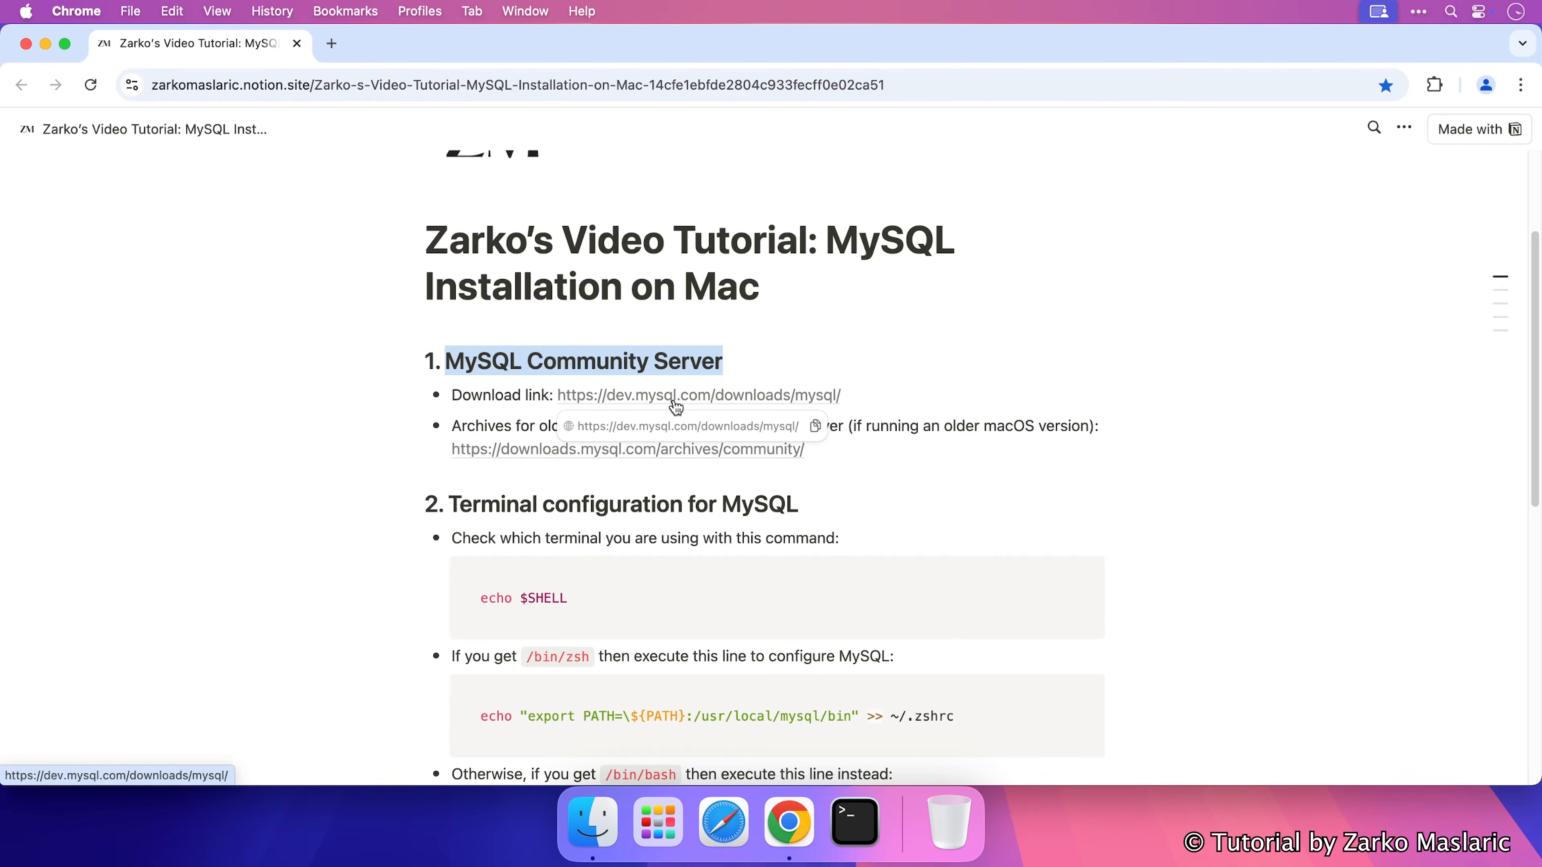
{"action": "left_click", "coordinate": [686, 399]}
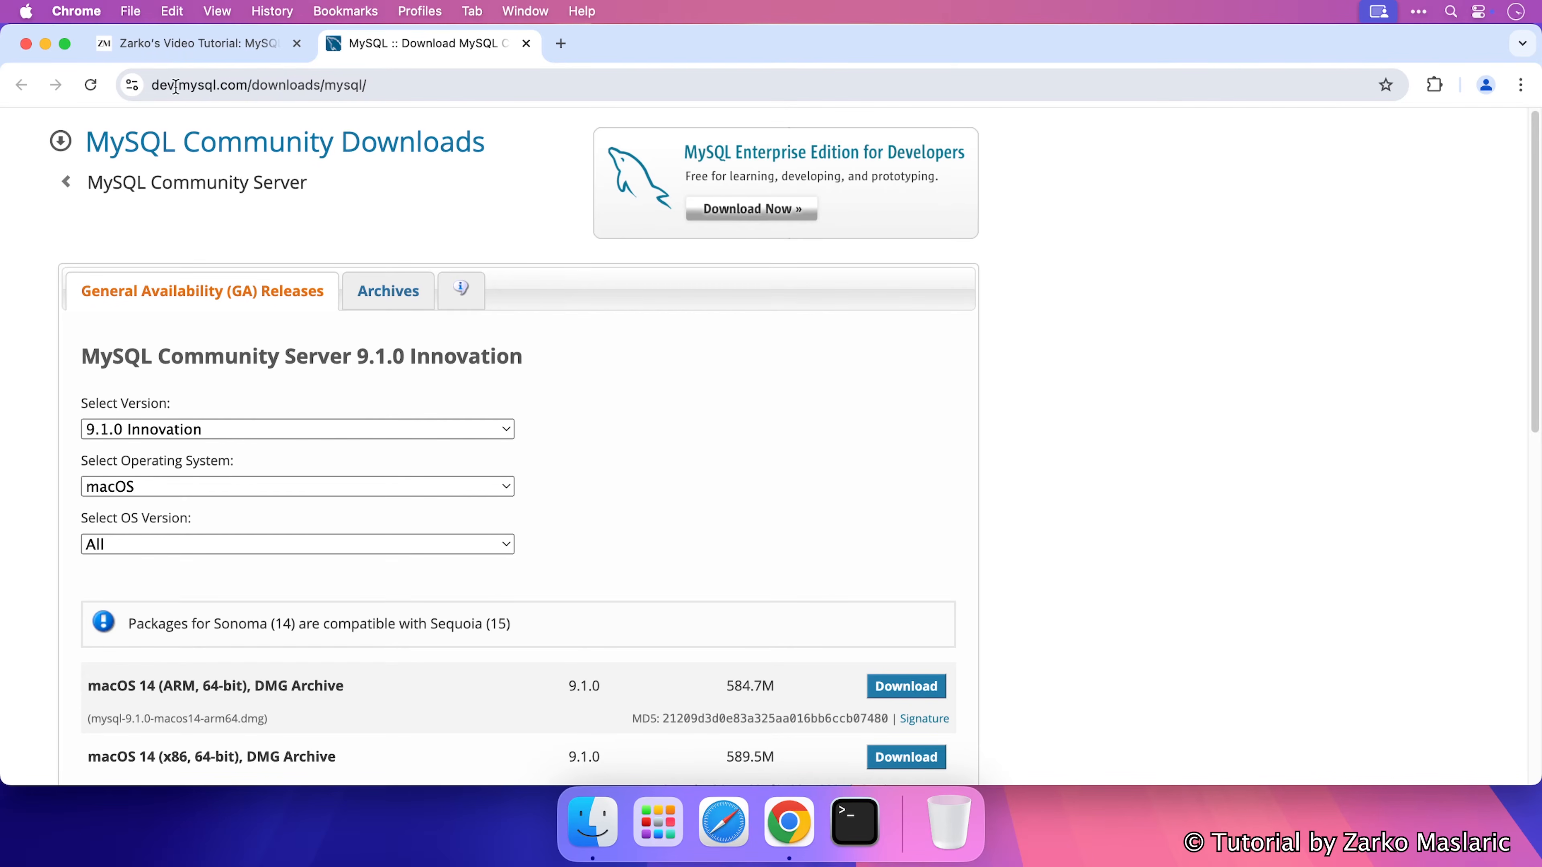
{"action": "left_click_drag", "start_coordinate": [381, 84], "coordinate": [156, 87]}
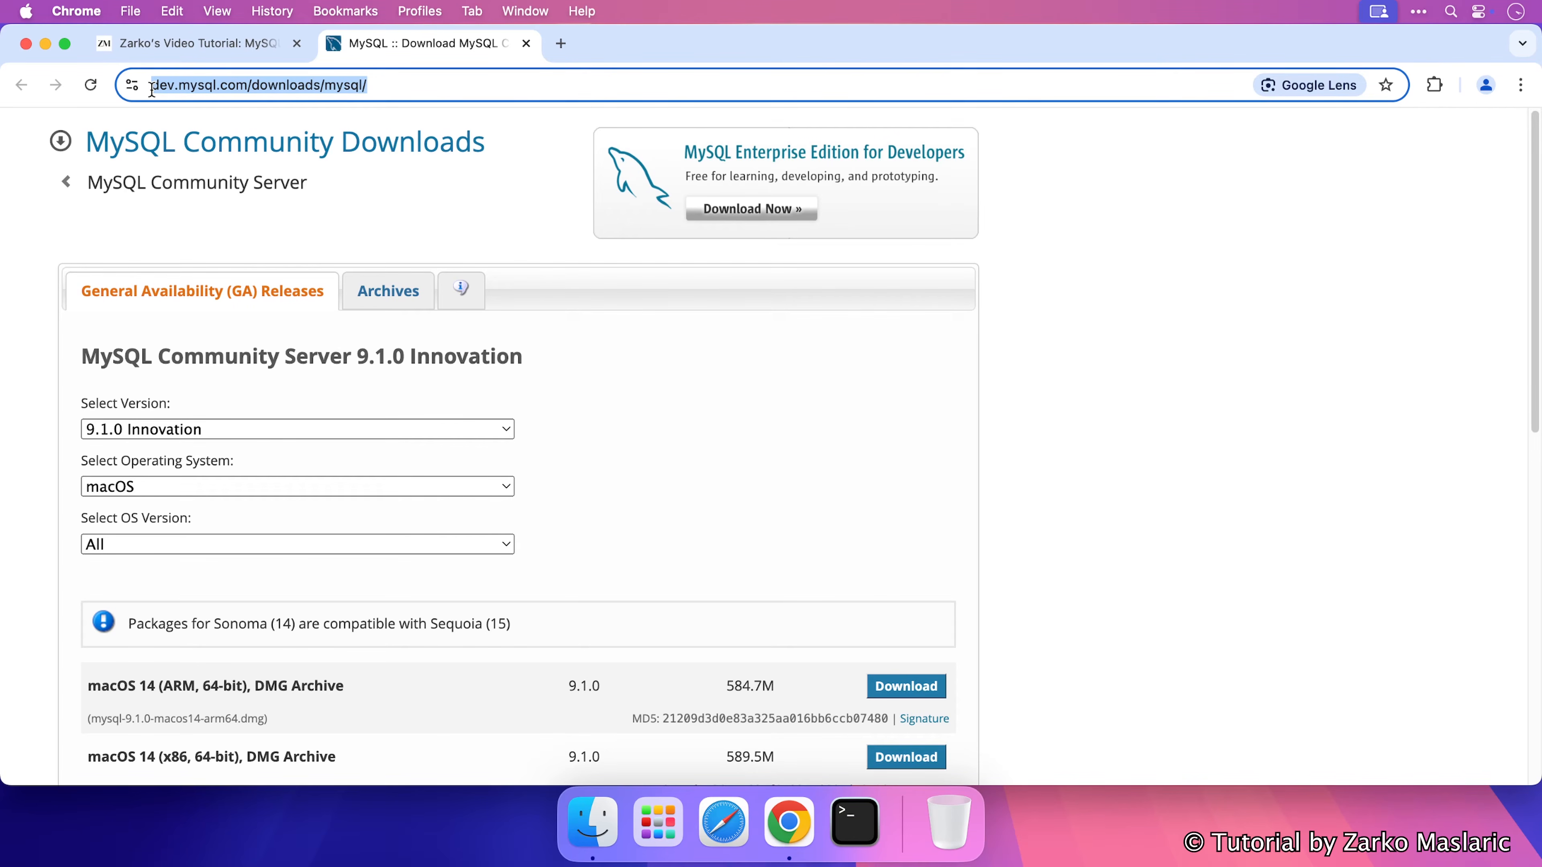
{"action": "left_click", "coordinate": [125, 387]}
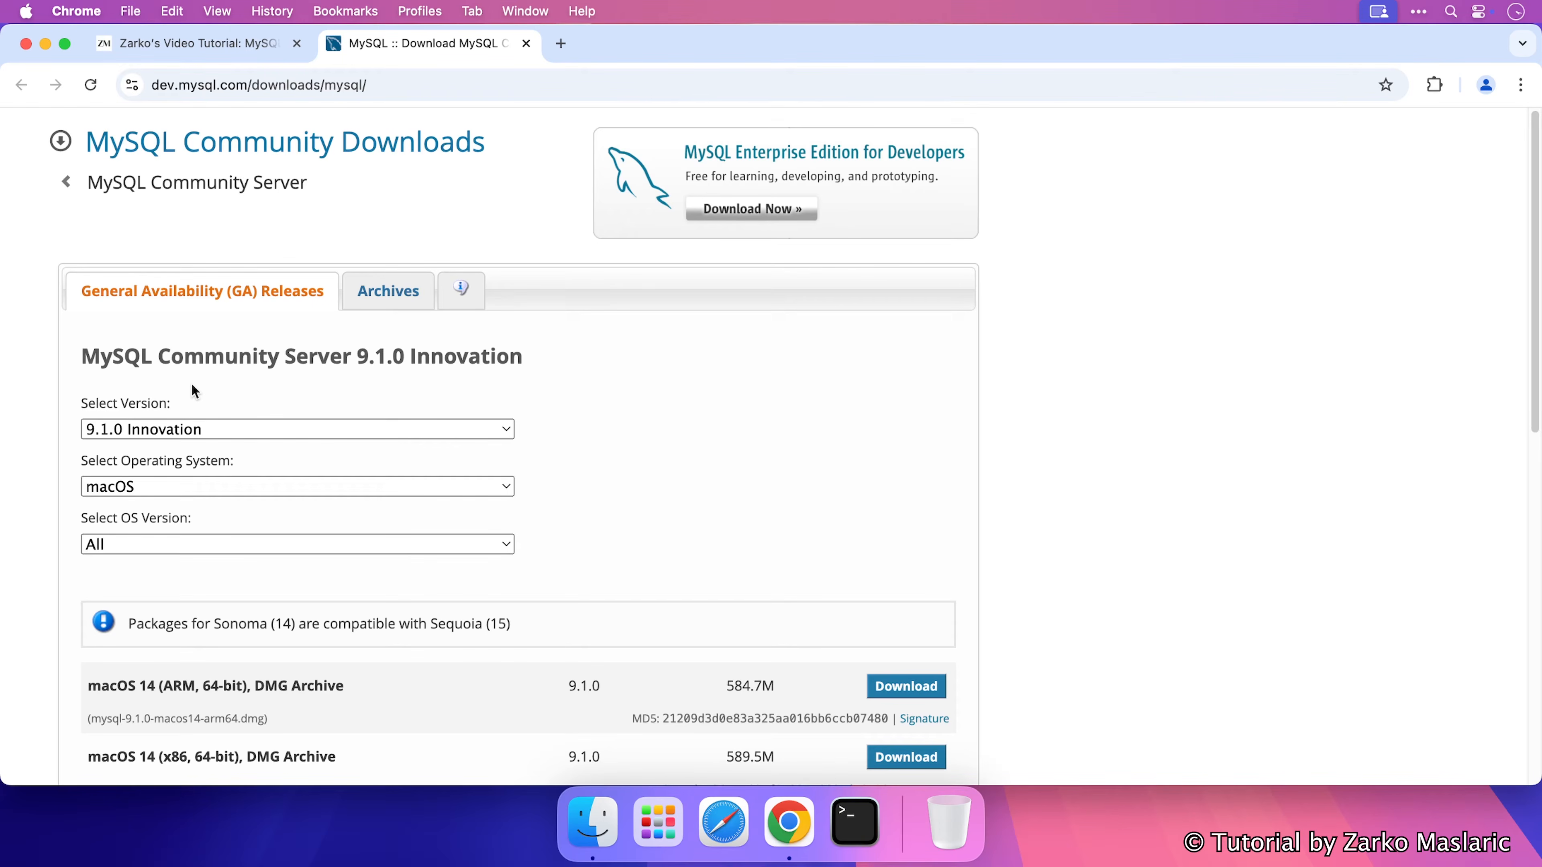
Choose version 8.4.3 LTS of MySQL Community Server with macOS as the operating system.
{"action": "left_click_drag", "start_coordinate": [411, 360], "coordinate": [527, 359]}
{"action": "left_click", "coordinate": [414, 369]}
{"action": "left_click", "coordinate": [224, 434]}
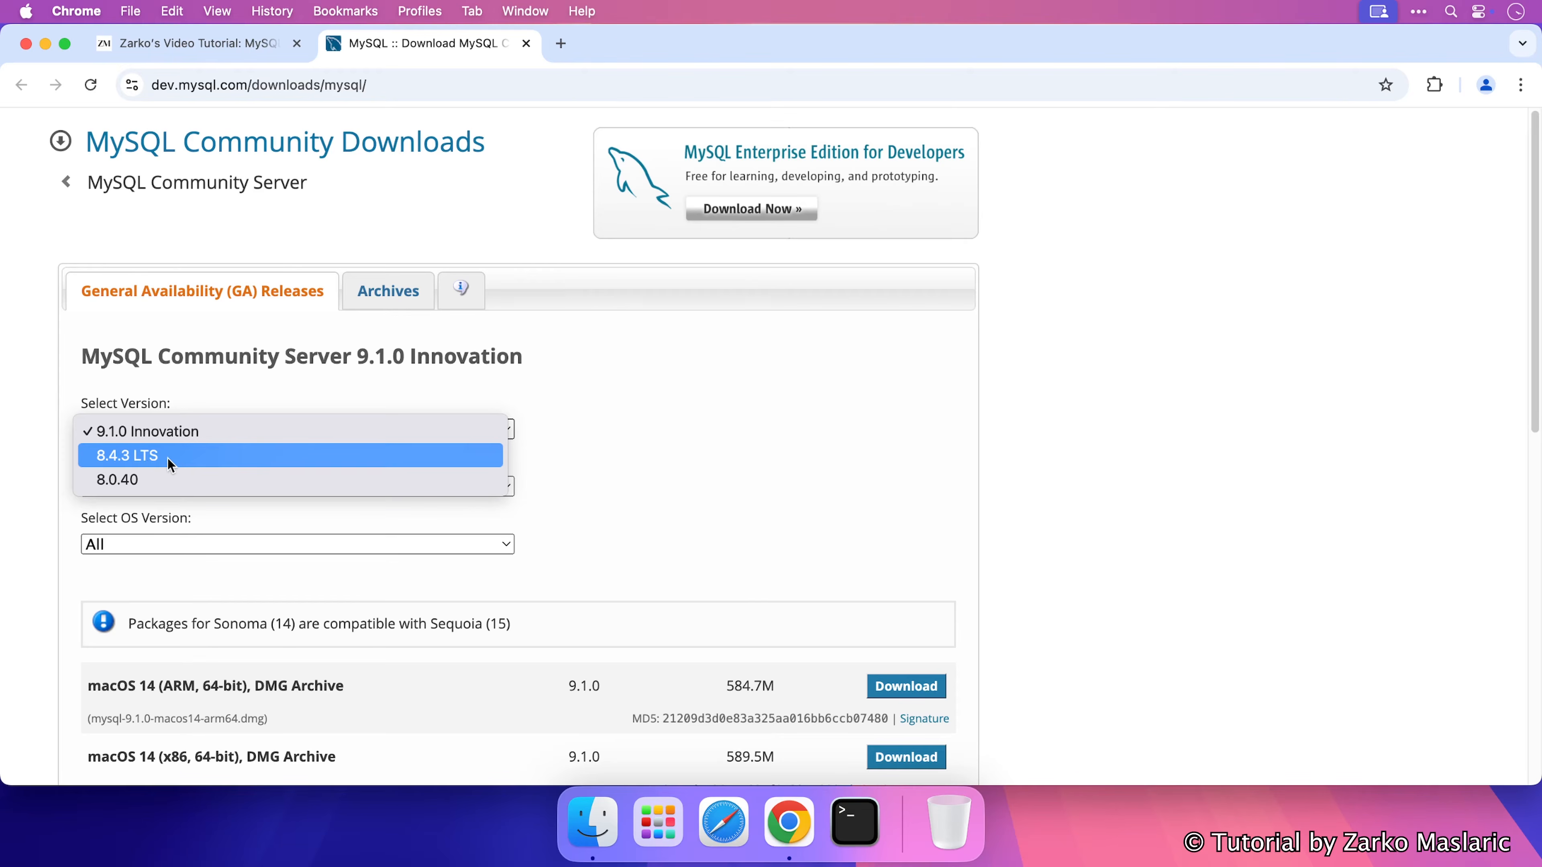
{"action": "left_click", "coordinate": [184, 456]}
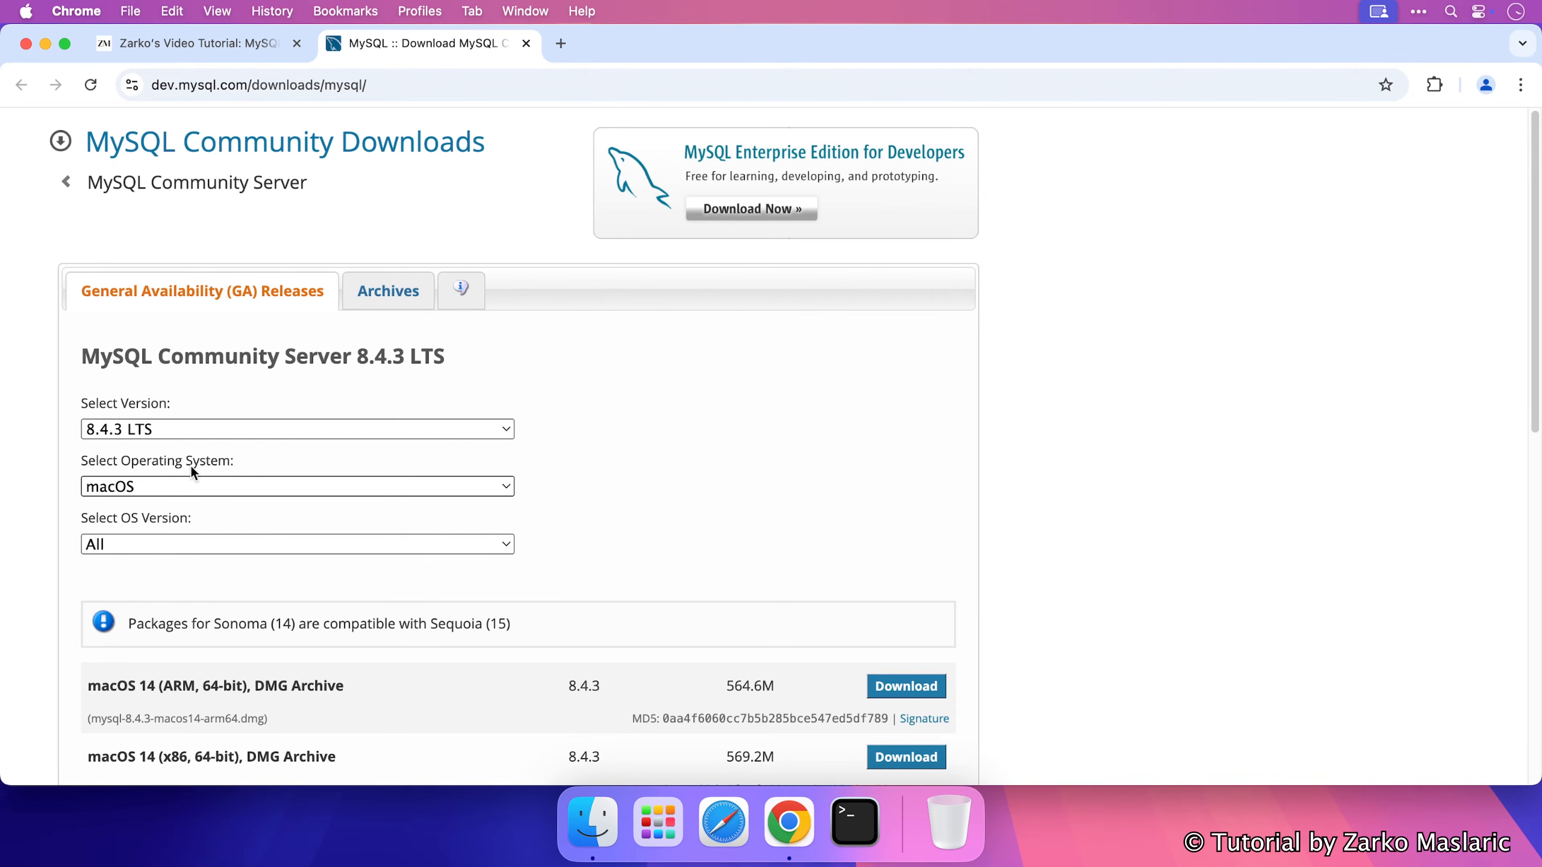
{"action": "left_click", "coordinate": [117, 489]}
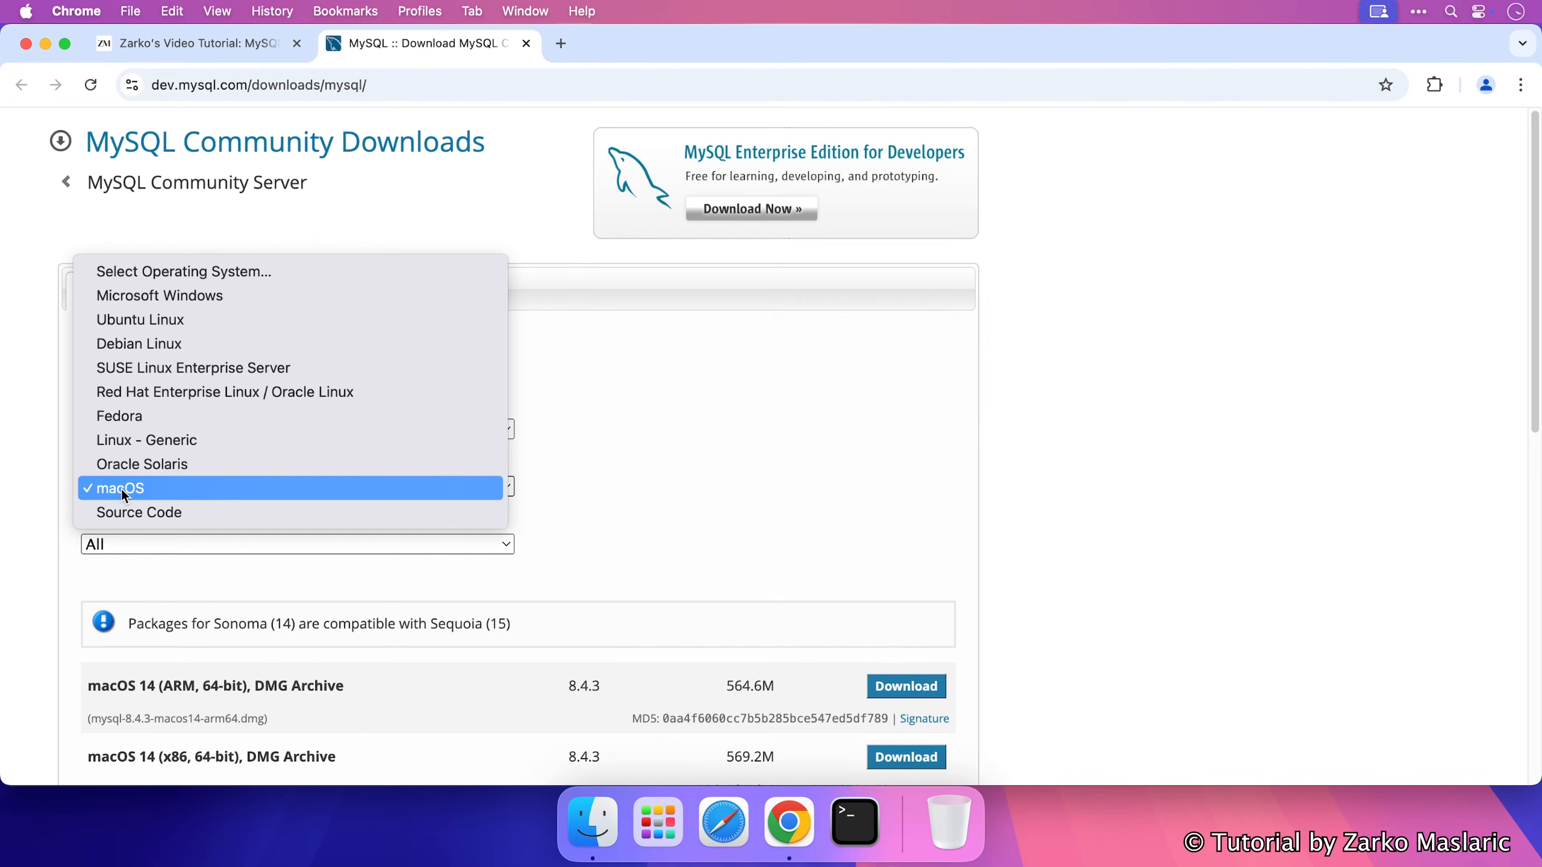
{"action": "left_click", "coordinate": [122, 491]}
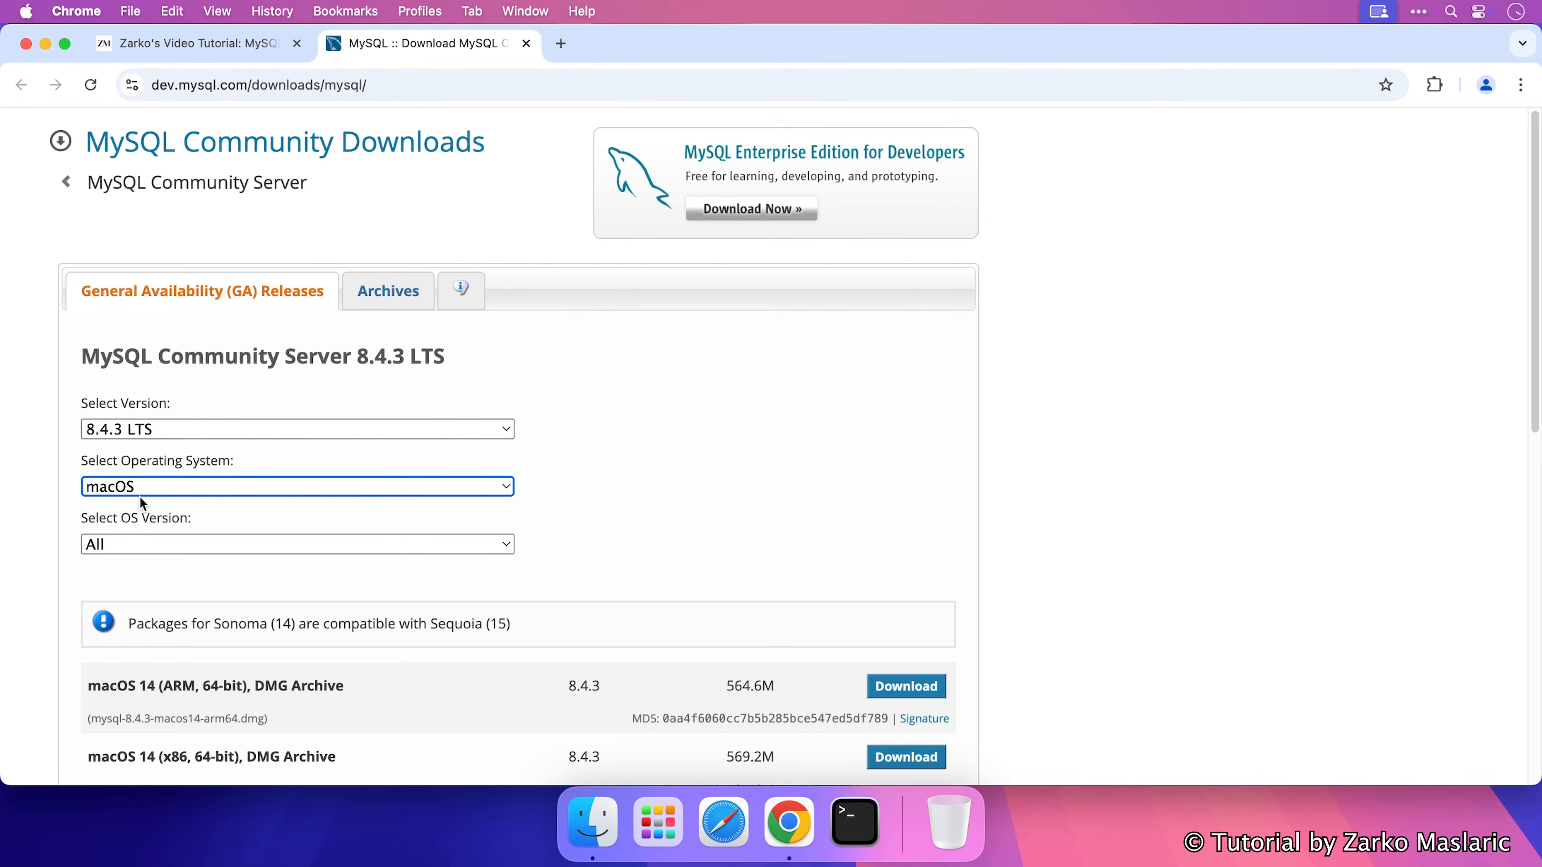
Examine the note above the package list stating which macOS releases the selected MySQL version is compatible with.
{"action": "left_click", "coordinate": [135, 639]}
{"action": "left_click_drag", "start_coordinate": [128, 624], "coordinate": [516, 628]}
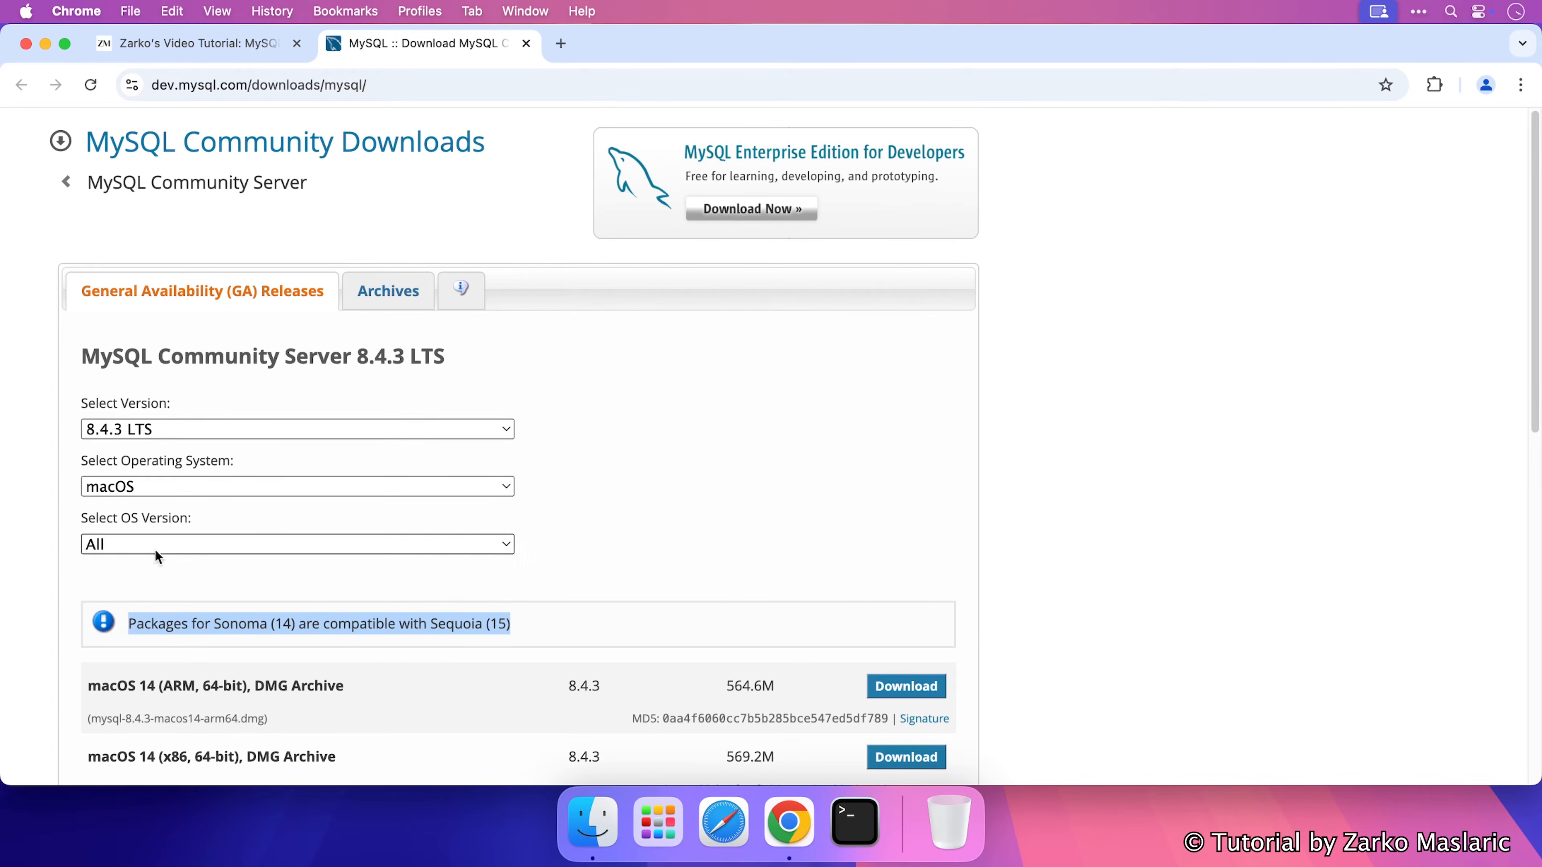
{"action": "left_click", "coordinate": [363, 633]}
{"action": "left_click_drag", "start_coordinate": [489, 625], "coordinate": [503, 626]}
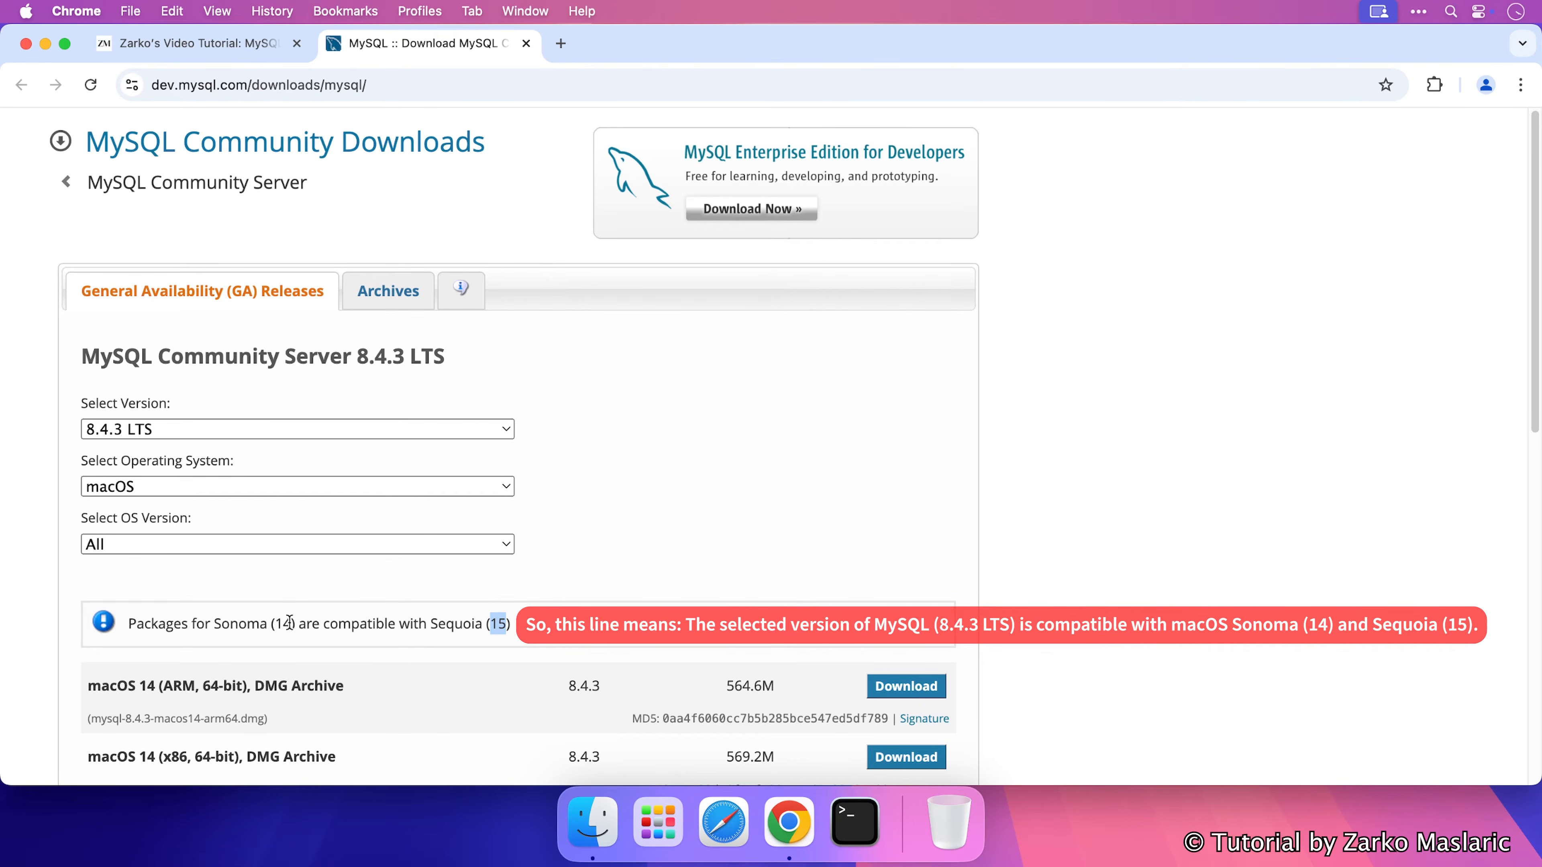
{"action": "left_click", "coordinate": [452, 623]}
{"action": "left_click_drag", "start_coordinate": [490, 624], "coordinate": [507, 626]}
{"action": "left_click", "coordinate": [511, 625]}
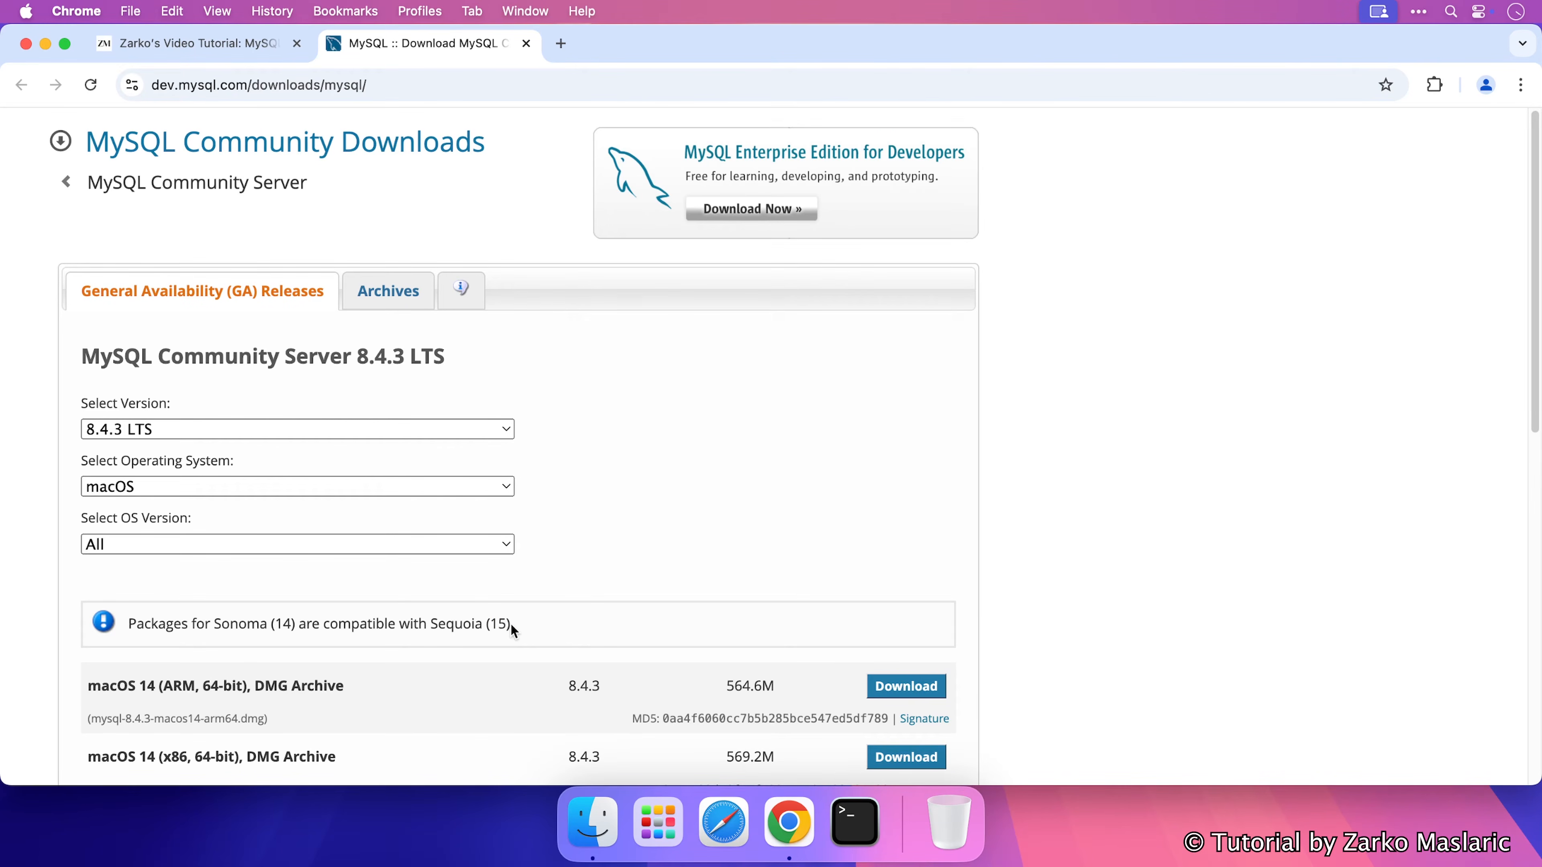
{"action": "left_click_drag", "start_coordinate": [510, 624], "coordinate": [126, 626]}
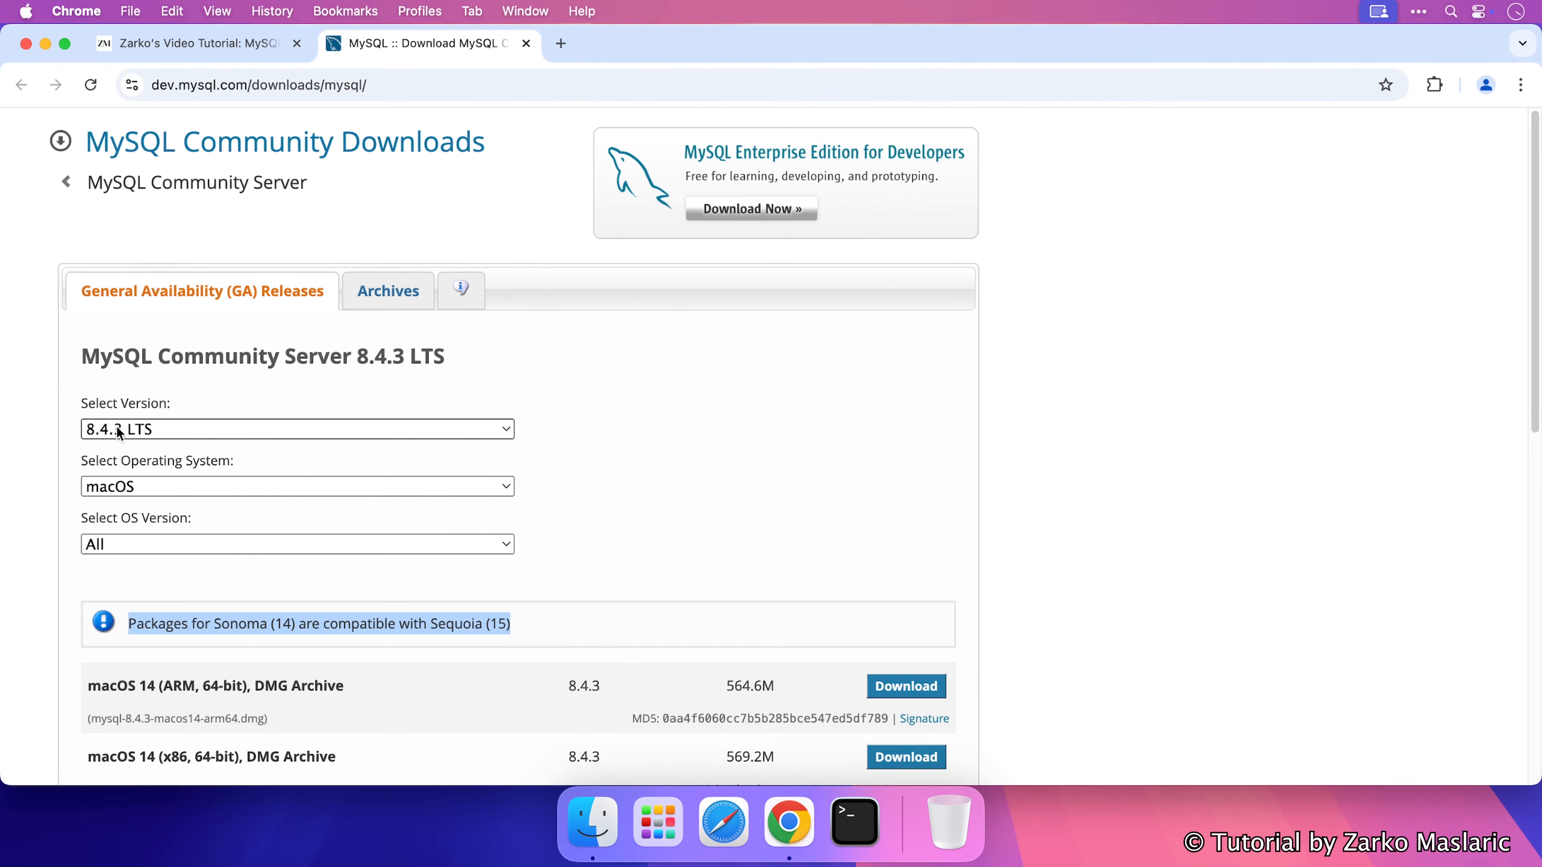
{"action": "left_click", "coordinate": [140, 623]}
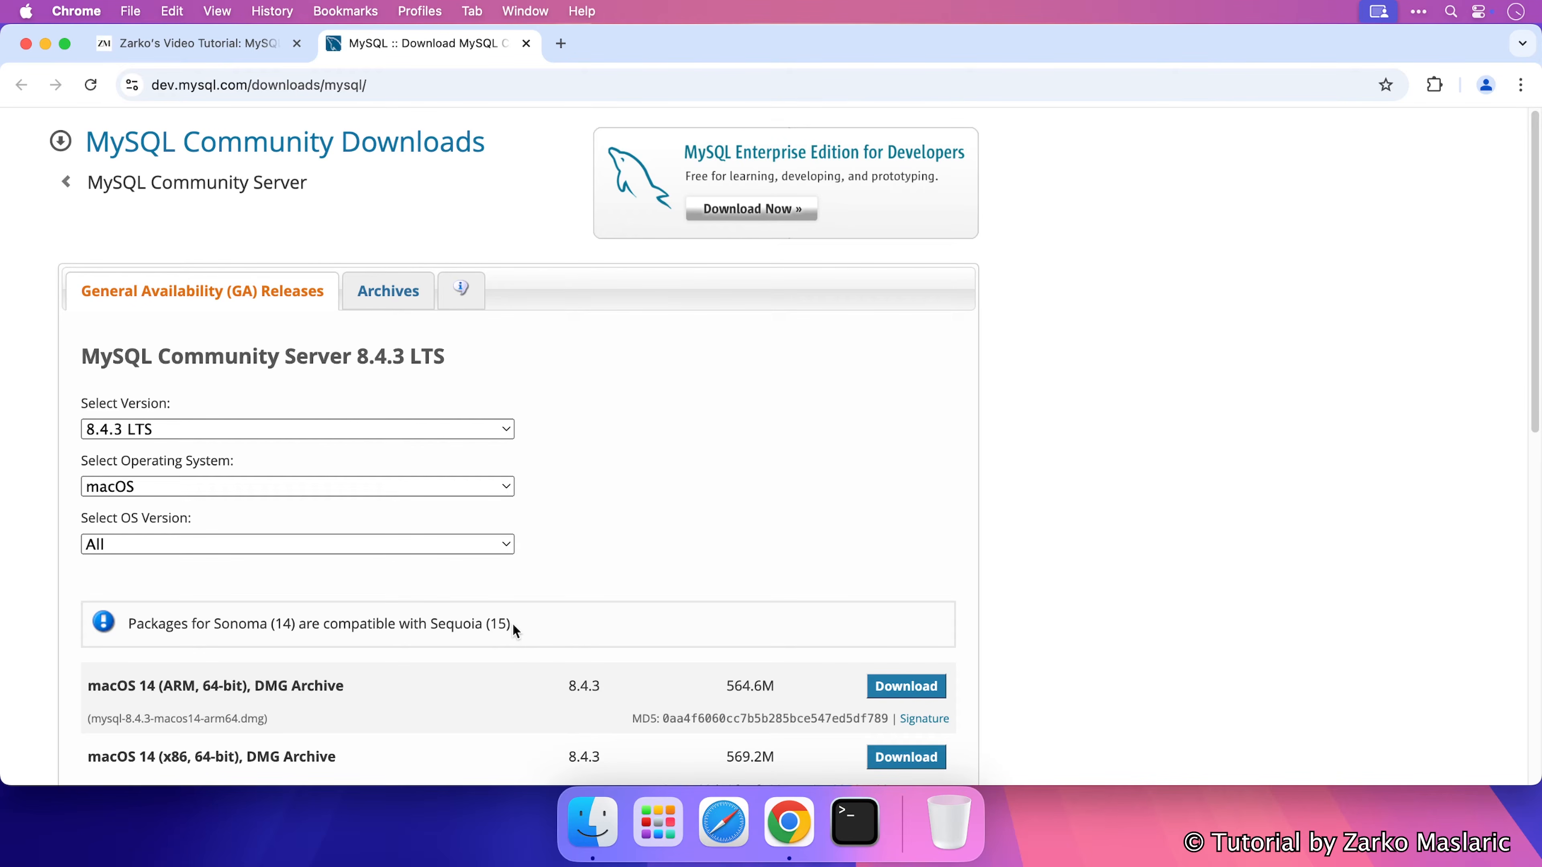
{"action": "left_click_drag", "start_coordinate": [511, 624], "coordinate": [132, 624]}
{"action": "left_click", "coordinate": [133, 623]}
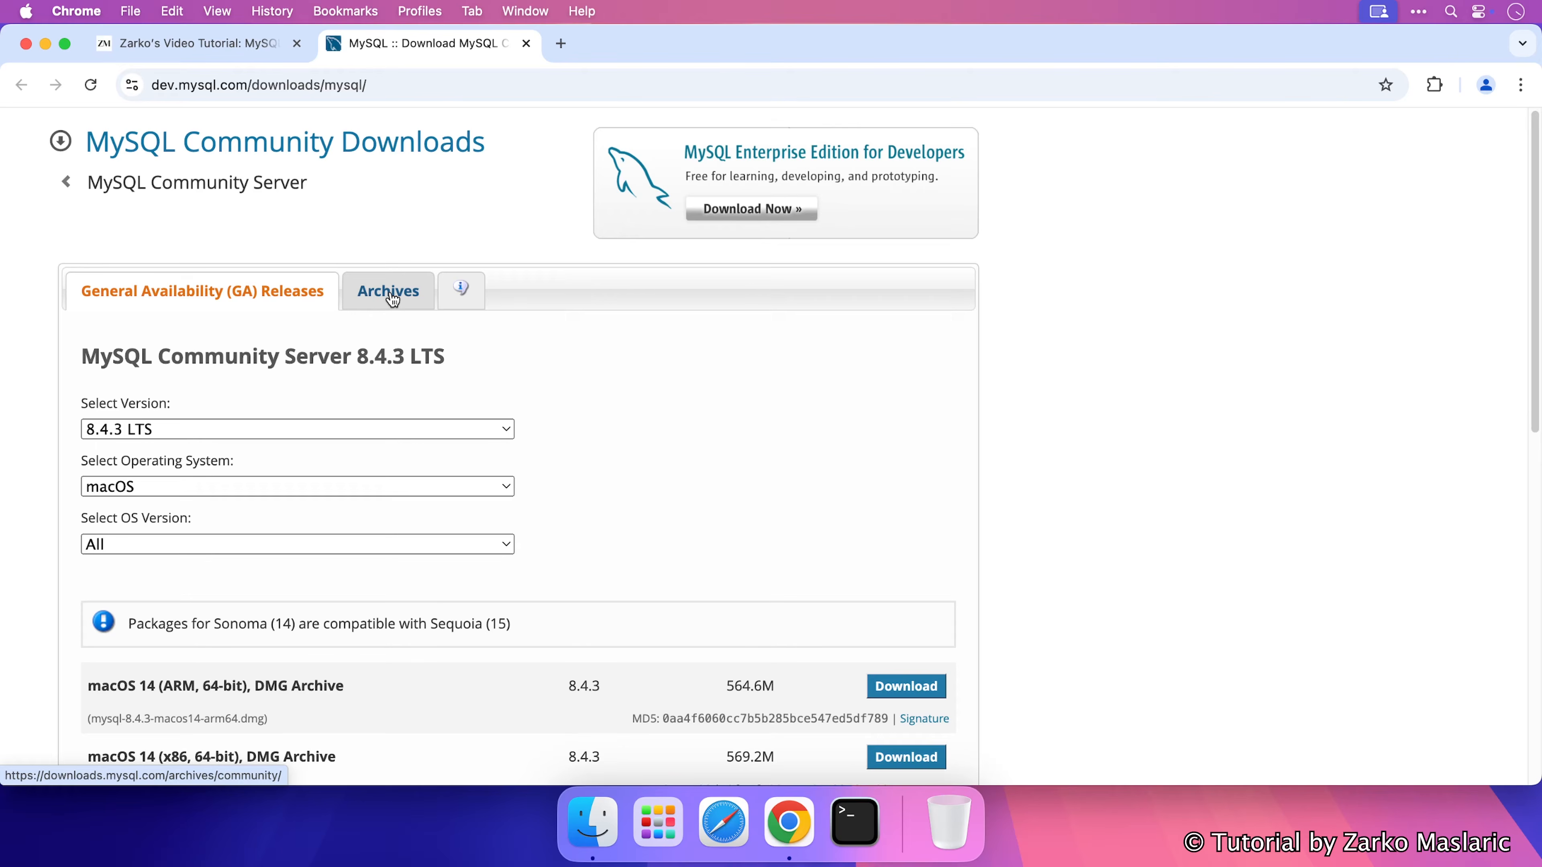
{"action": "left_click_drag", "start_coordinate": [129, 623], "coordinate": [491, 615]}
{"action": "left_click", "coordinate": [515, 619]}
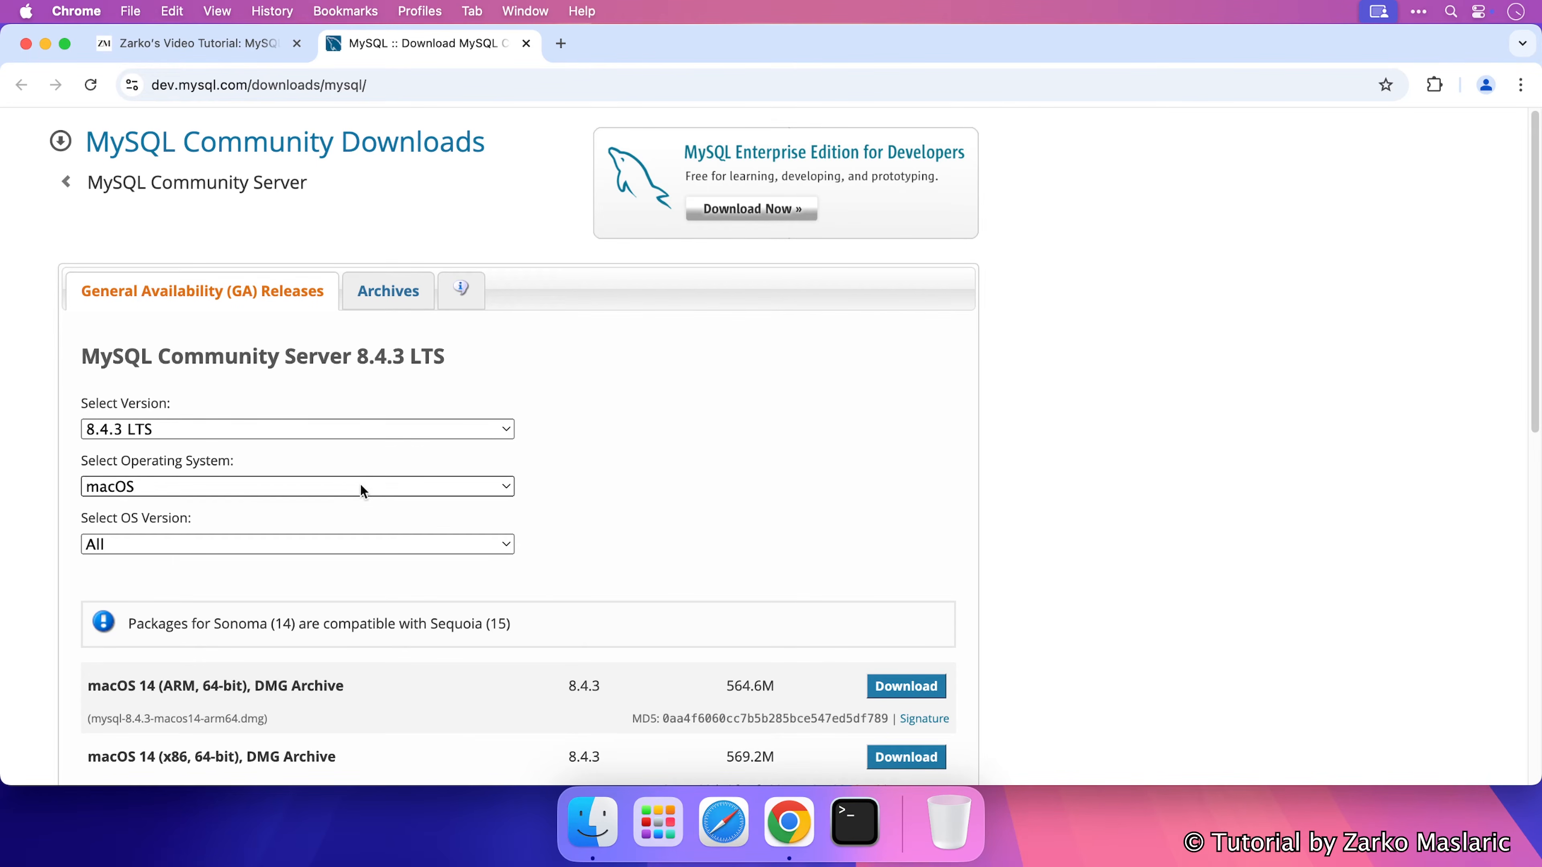
Check the Mac's chip and macOS version on the About page of System Settings, and return to the browser.
{"action": "left_click", "coordinate": [27, 11]}
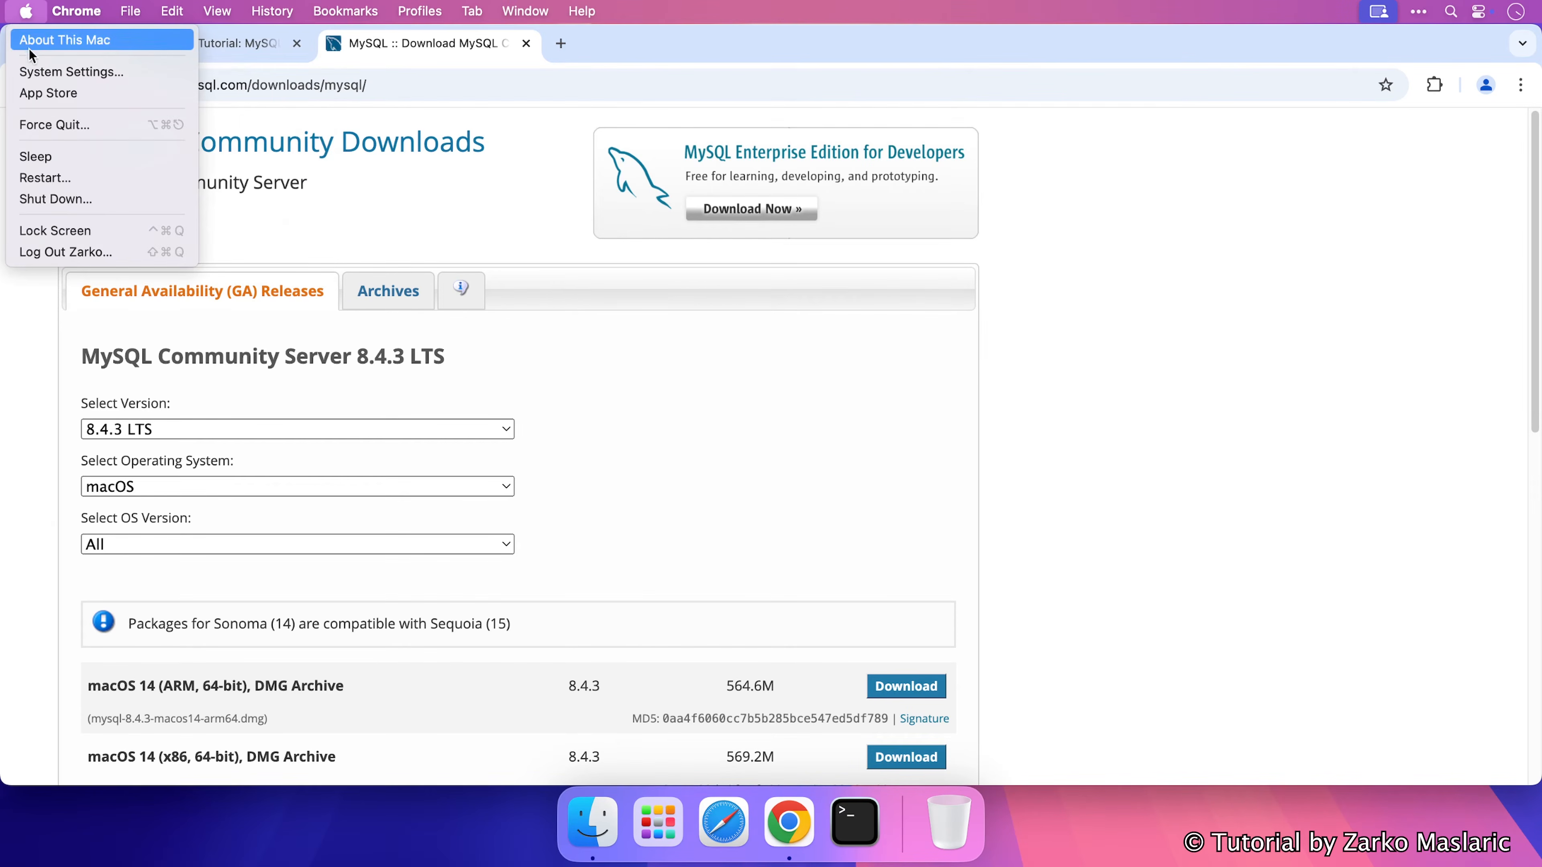
{"action": "left_click", "coordinate": [131, 79]}
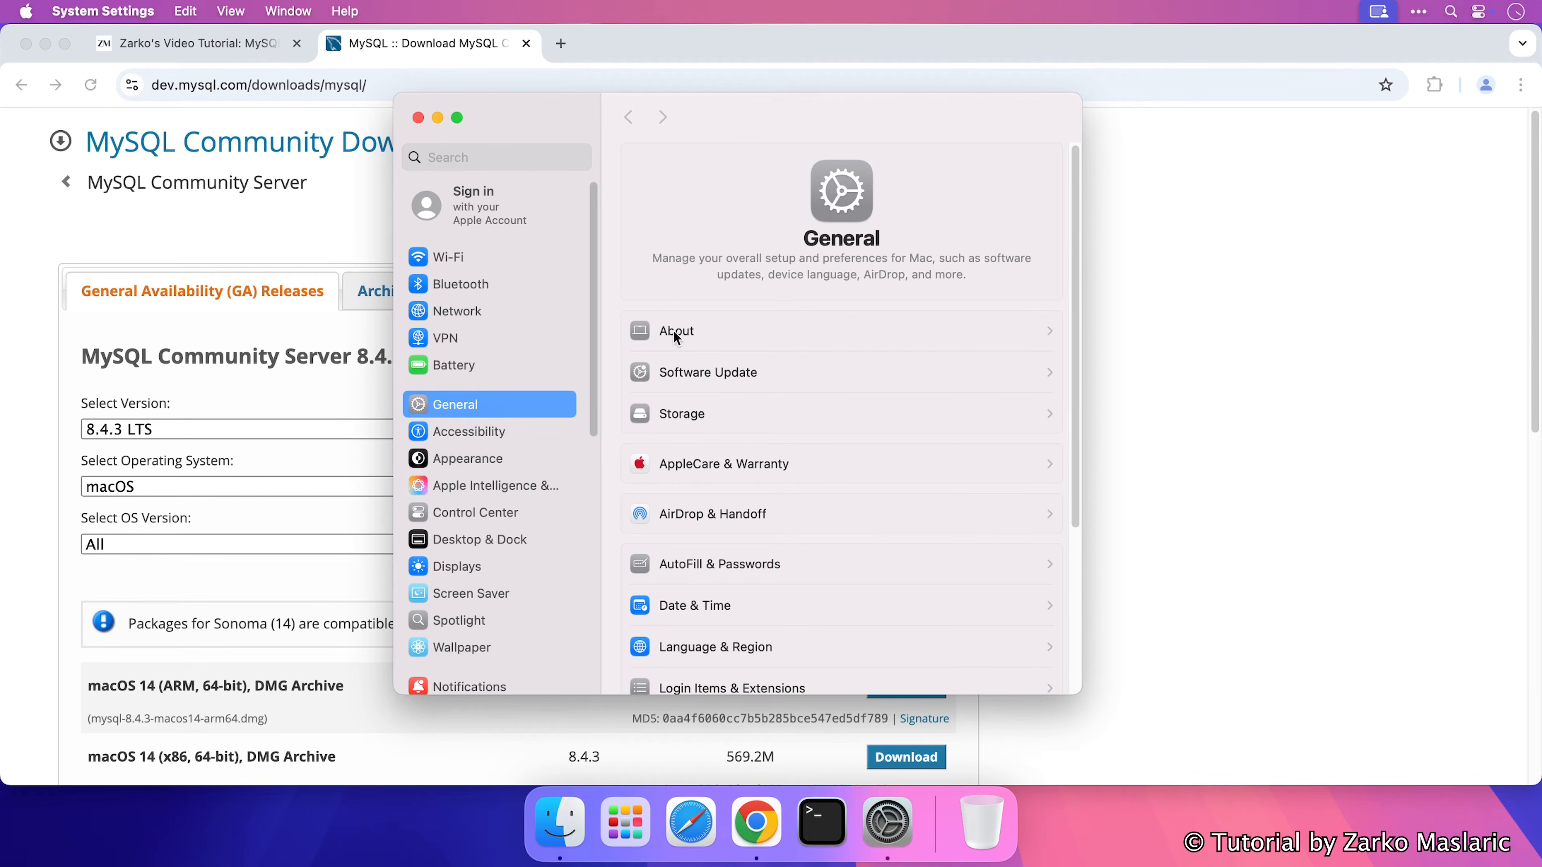
{"action": "left_click", "coordinate": [697, 331]}
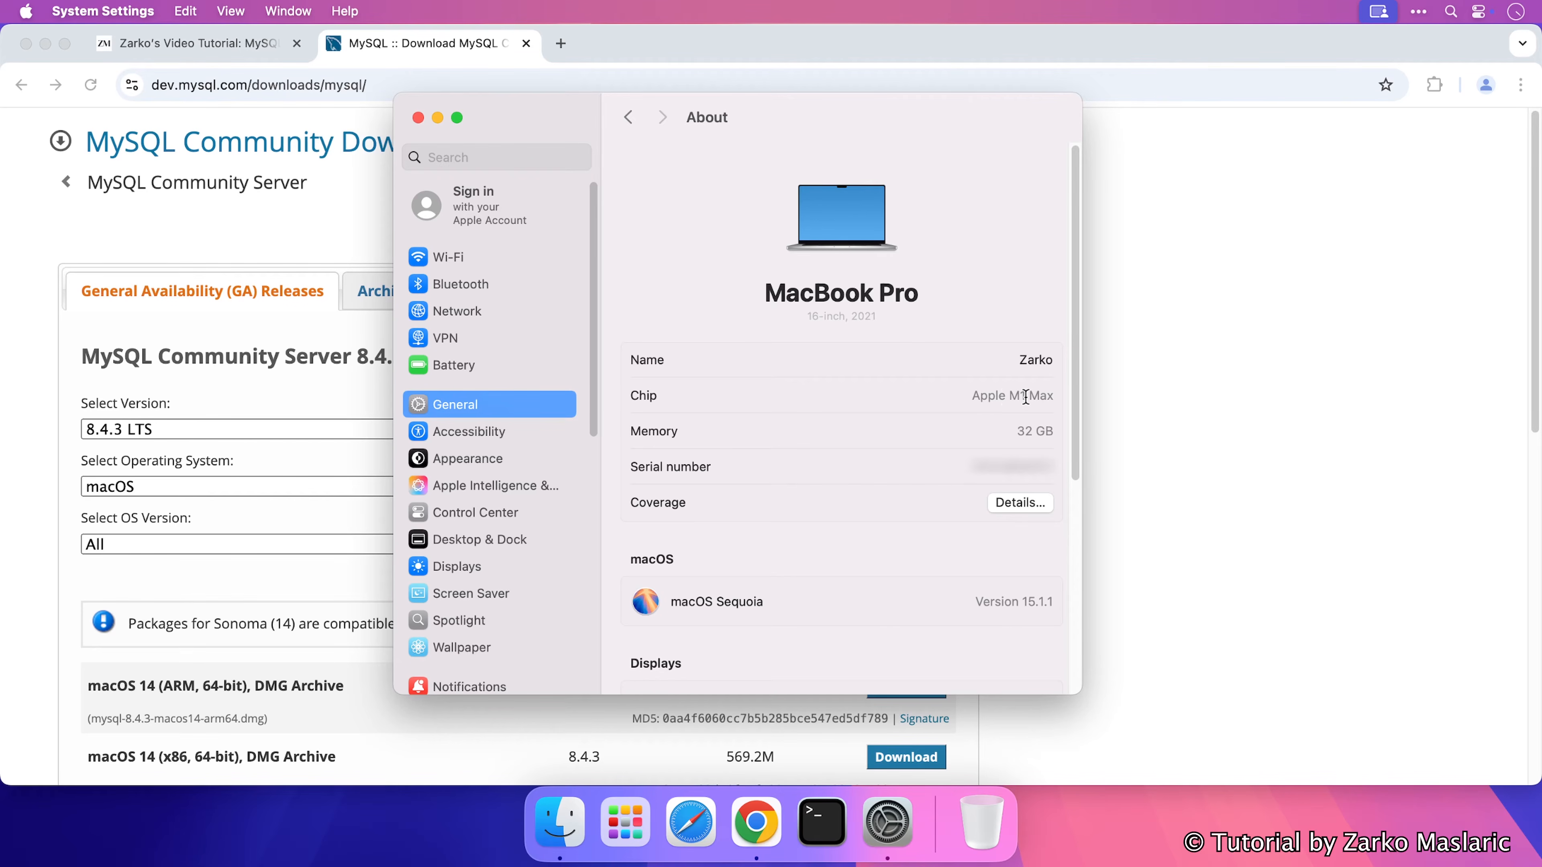
{"action": "left_click_drag", "start_coordinate": [1053, 395], "coordinate": [973, 394]}
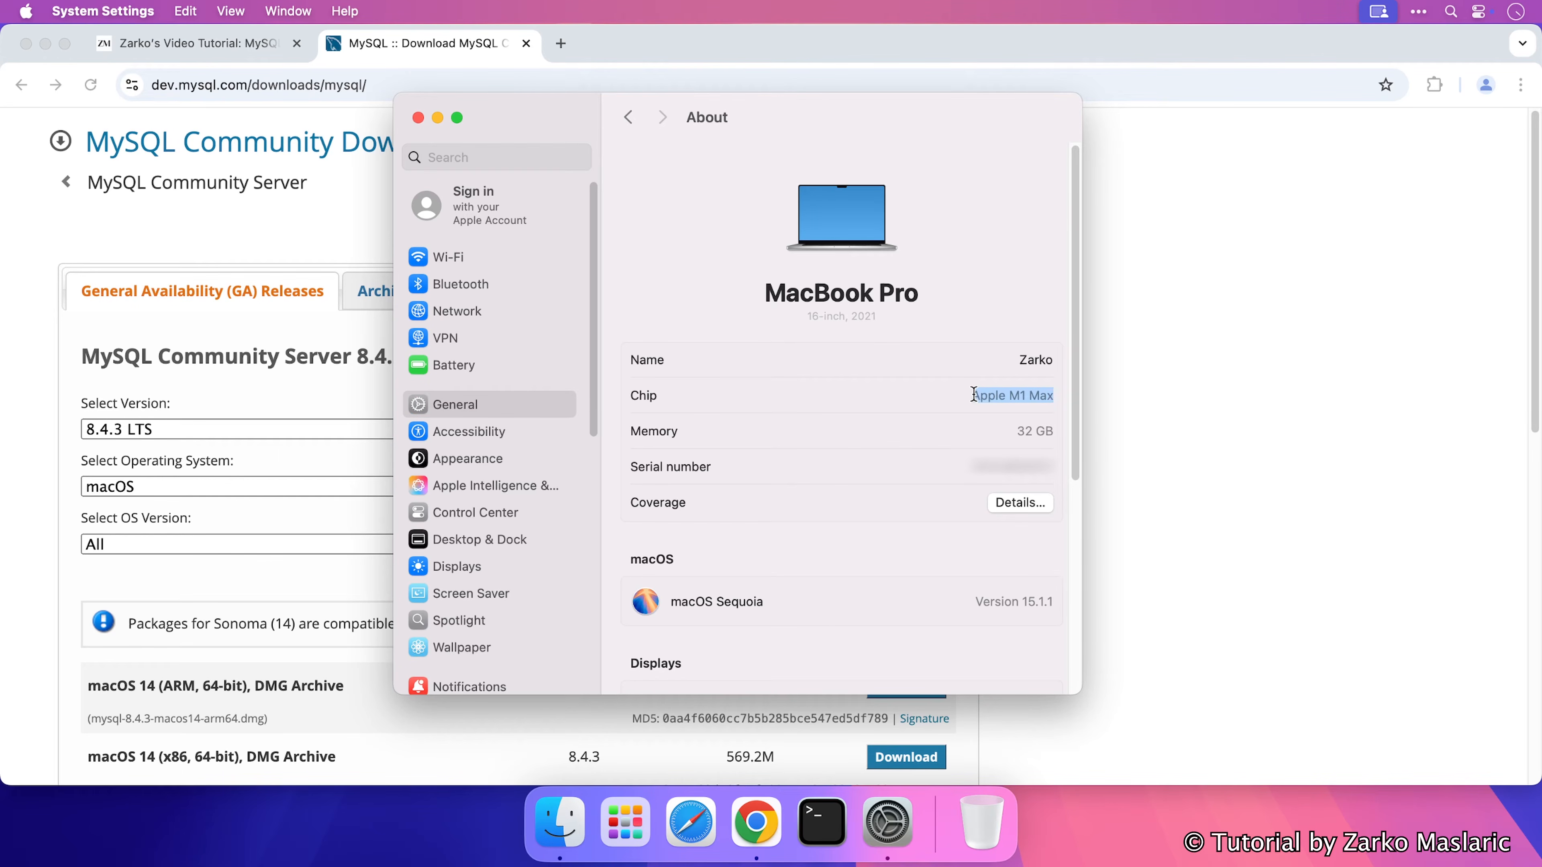
{"action": "left_click", "coordinate": [973, 396]}
{"action": "left_click", "coordinate": [1168, 365]}
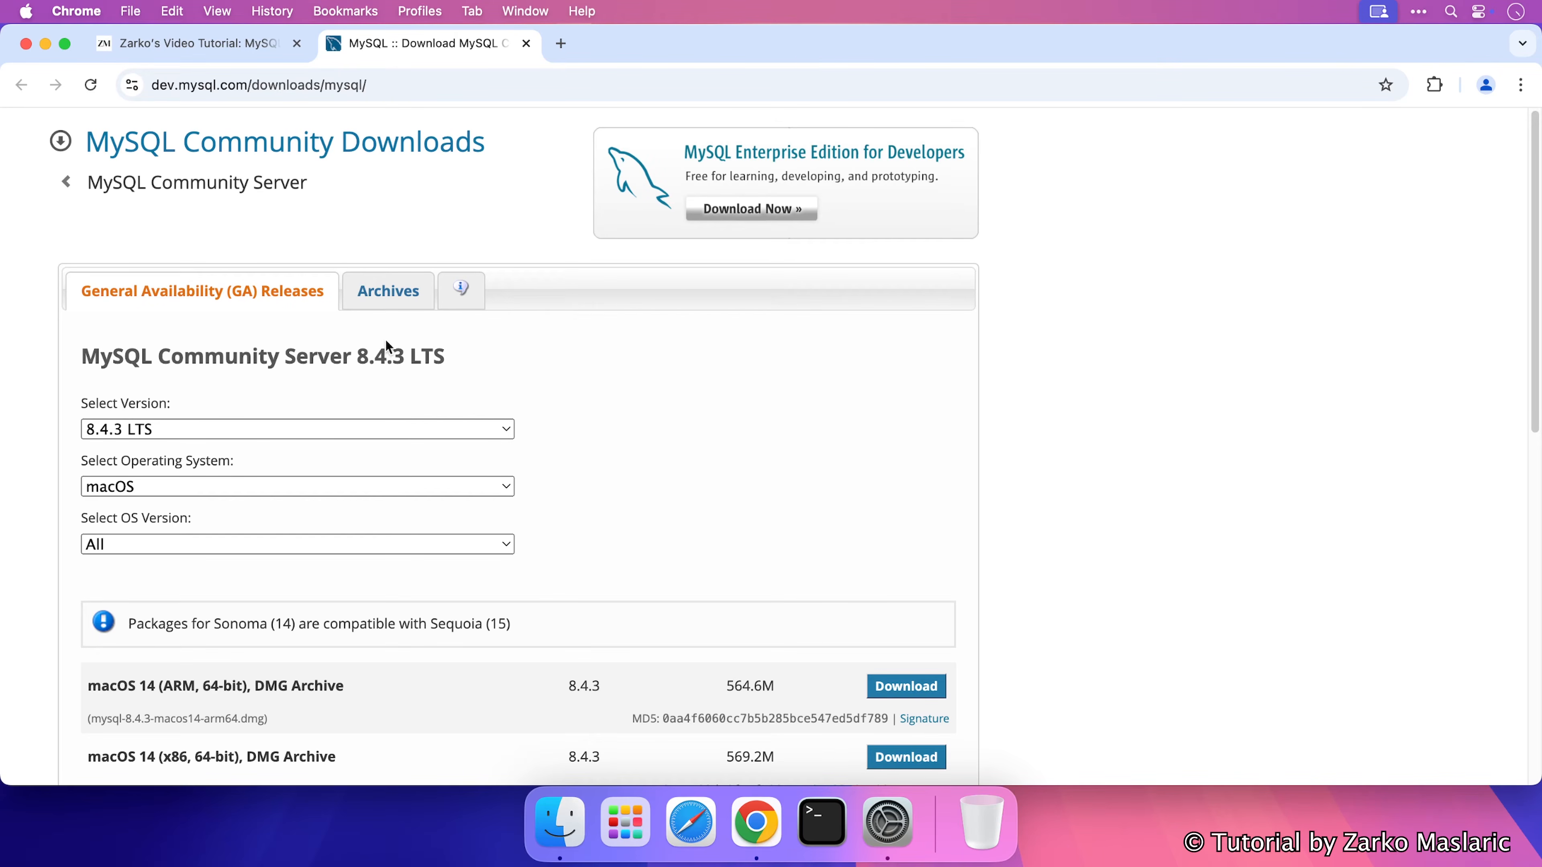
Open the MySQL Community Server archives, choose product version 8.4.2 and check its macOS compatibility note.
{"action": "left_click", "coordinate": [383, 296]}
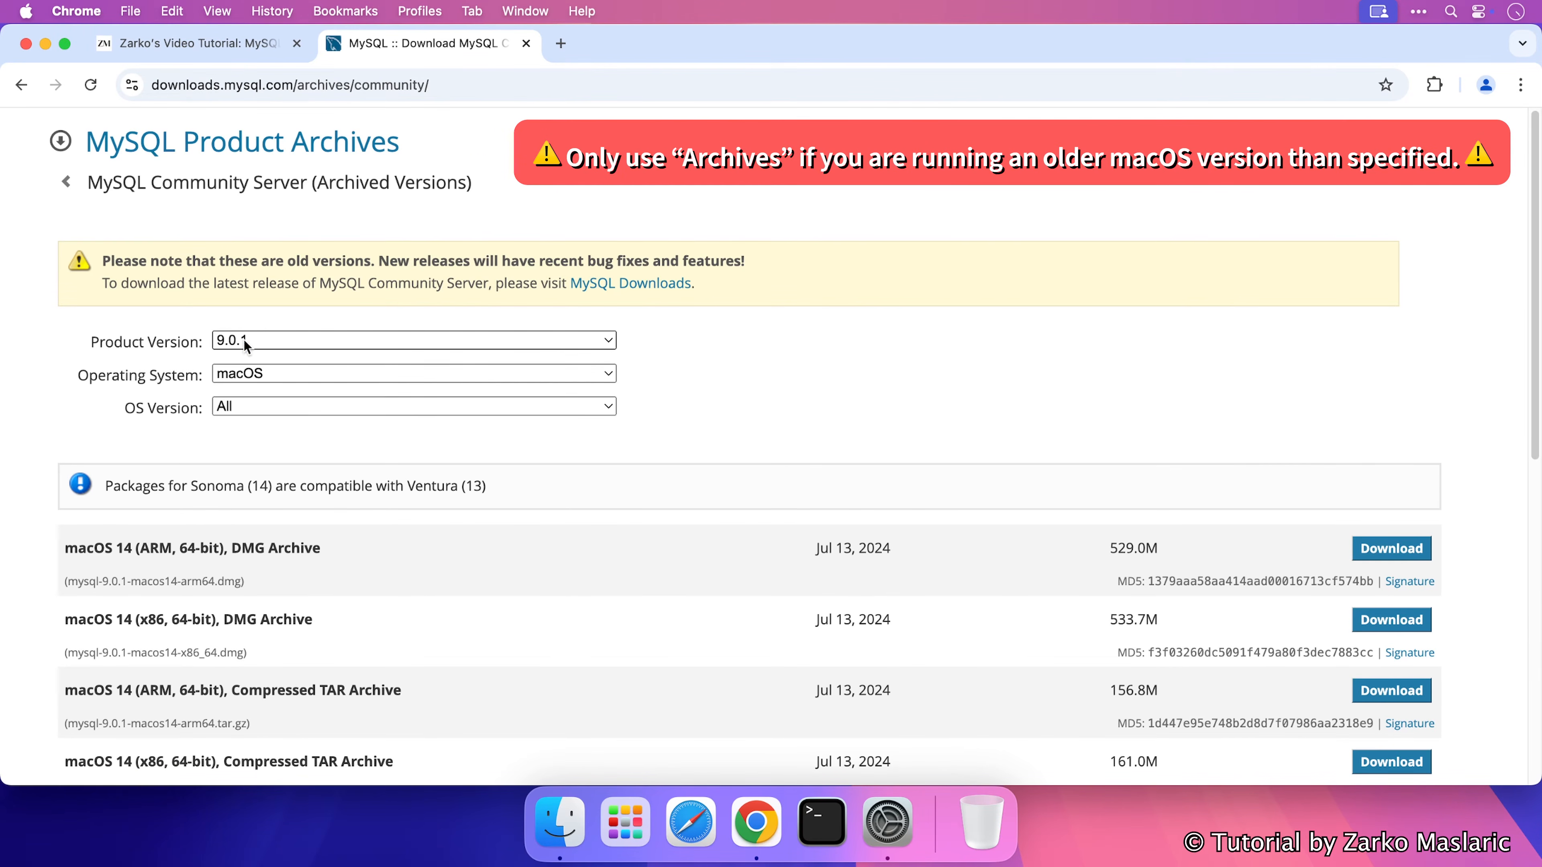
{"action": "left_click", "coordinate": [243, 342]}
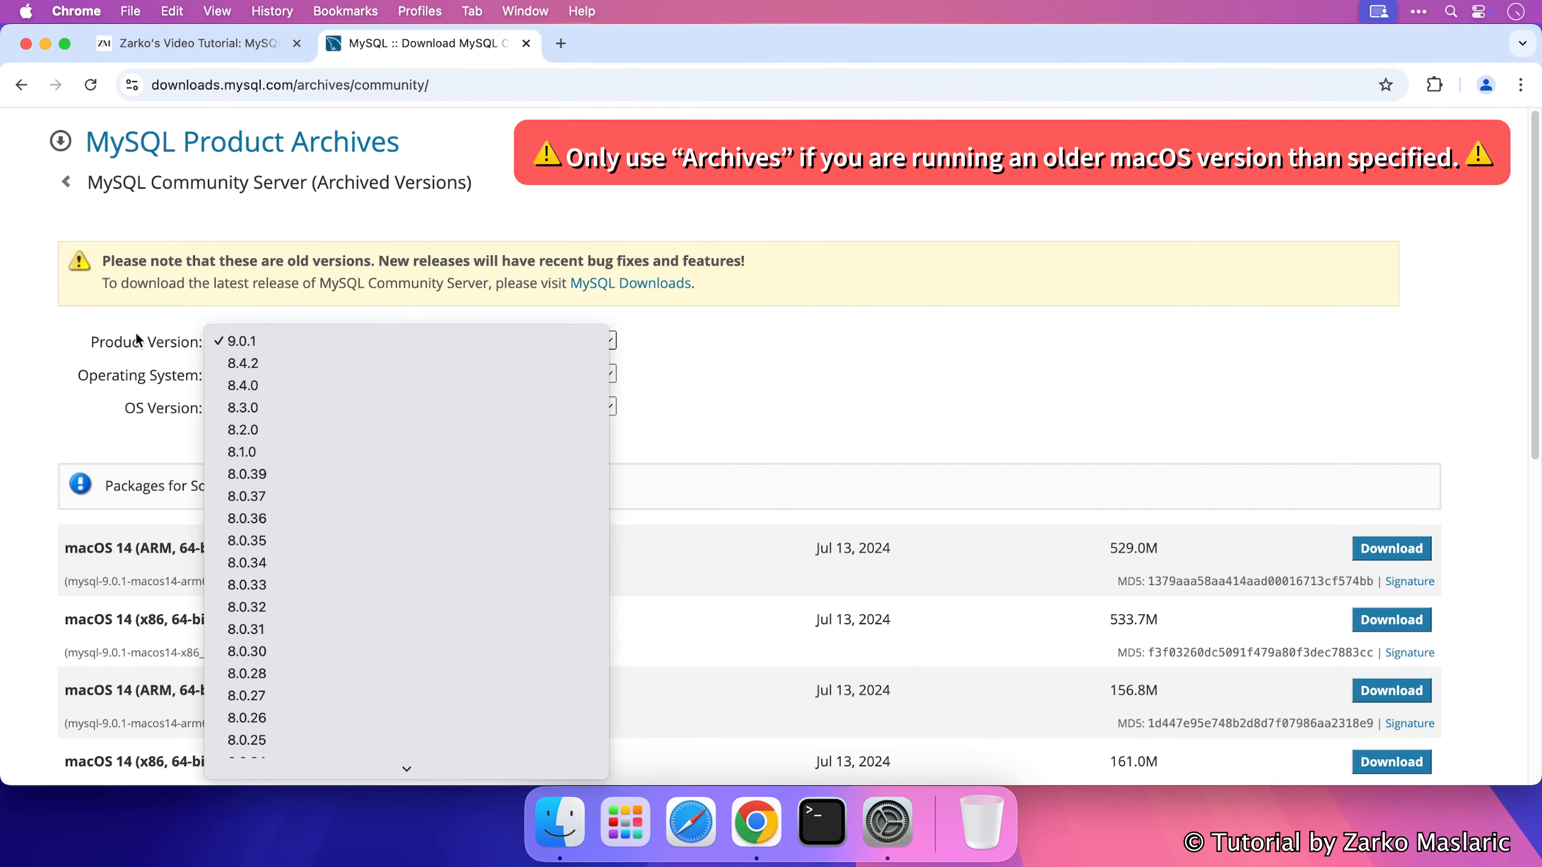
{"action": "left_click", "coordinate": [258, 363]}
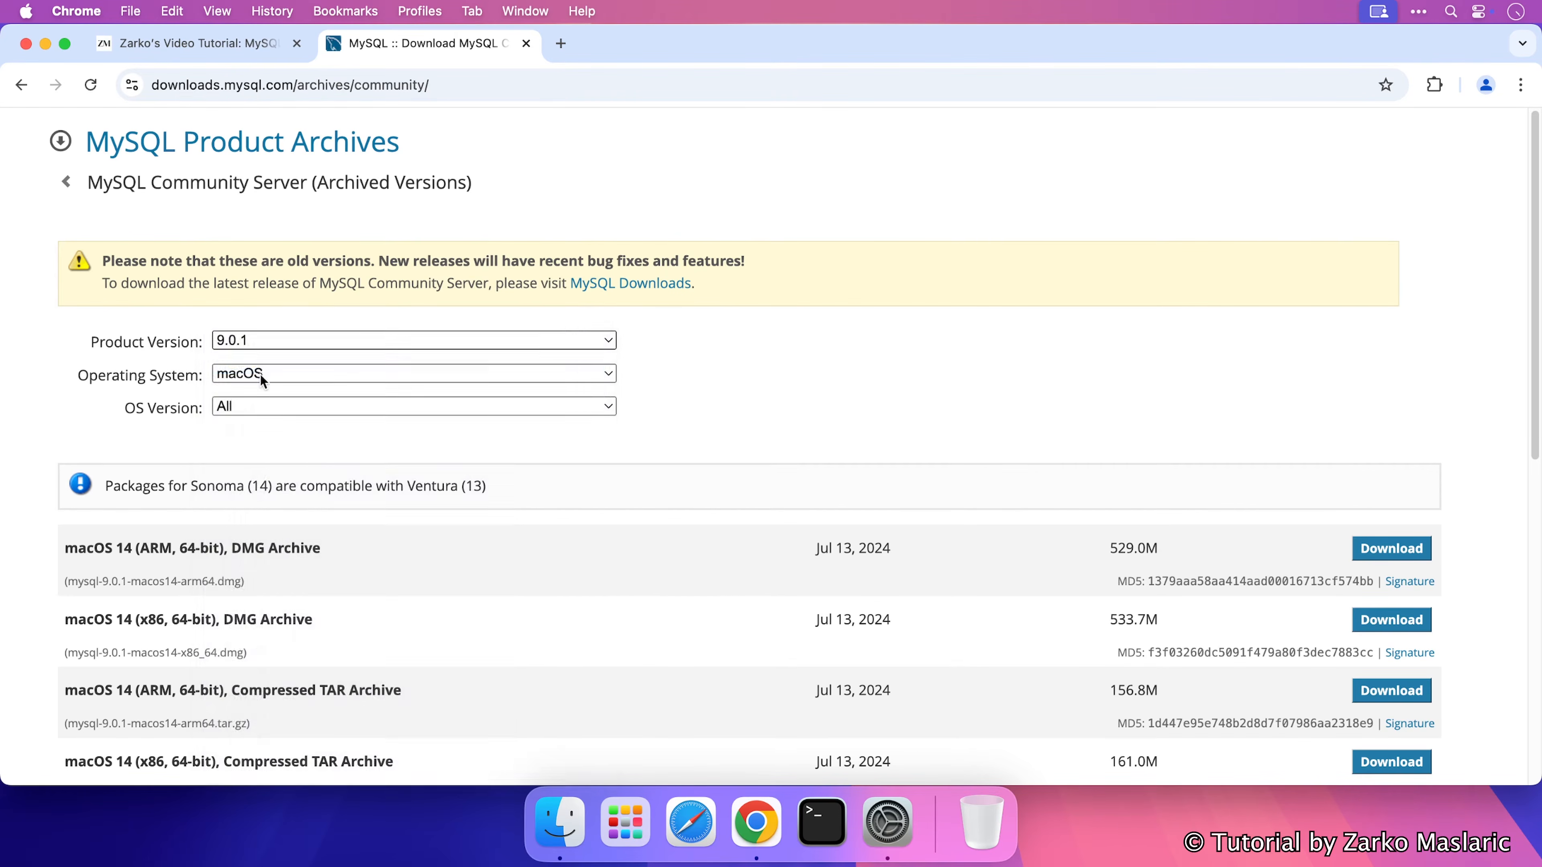
{"action": "left_click_drag", "start_coordinate": [492, 491], "coordinate": [118, 478]}
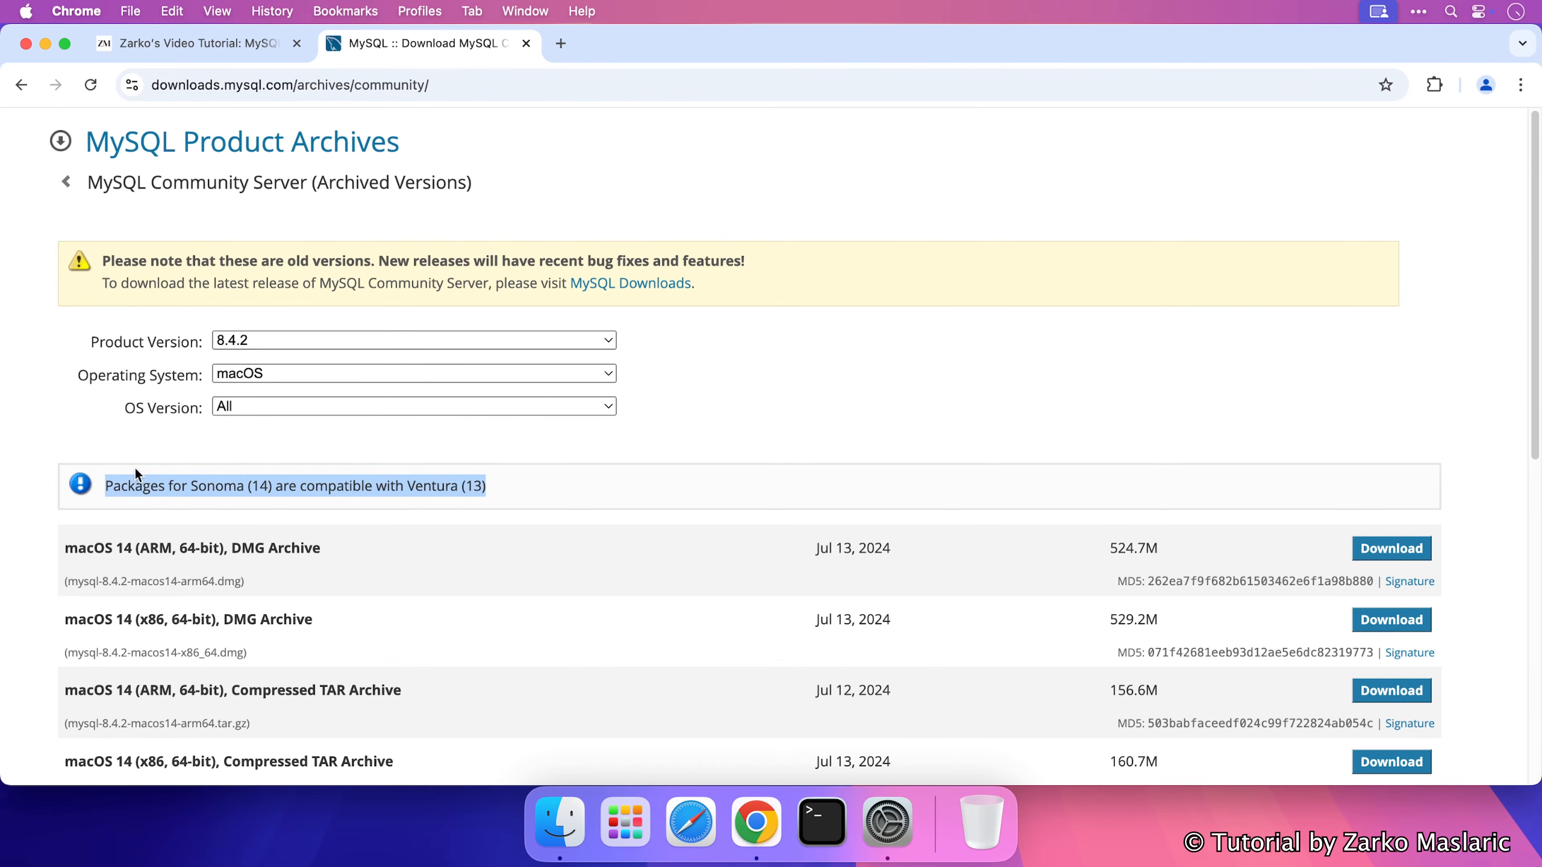
Set the archived product version to 8.4.0, check its macOS compatibility note, and switch the version to 8.0.34.
{"action": "left_click", "coordinate": [255, 339]}
{"action": "left_click", "coordinate": [260, 373]}
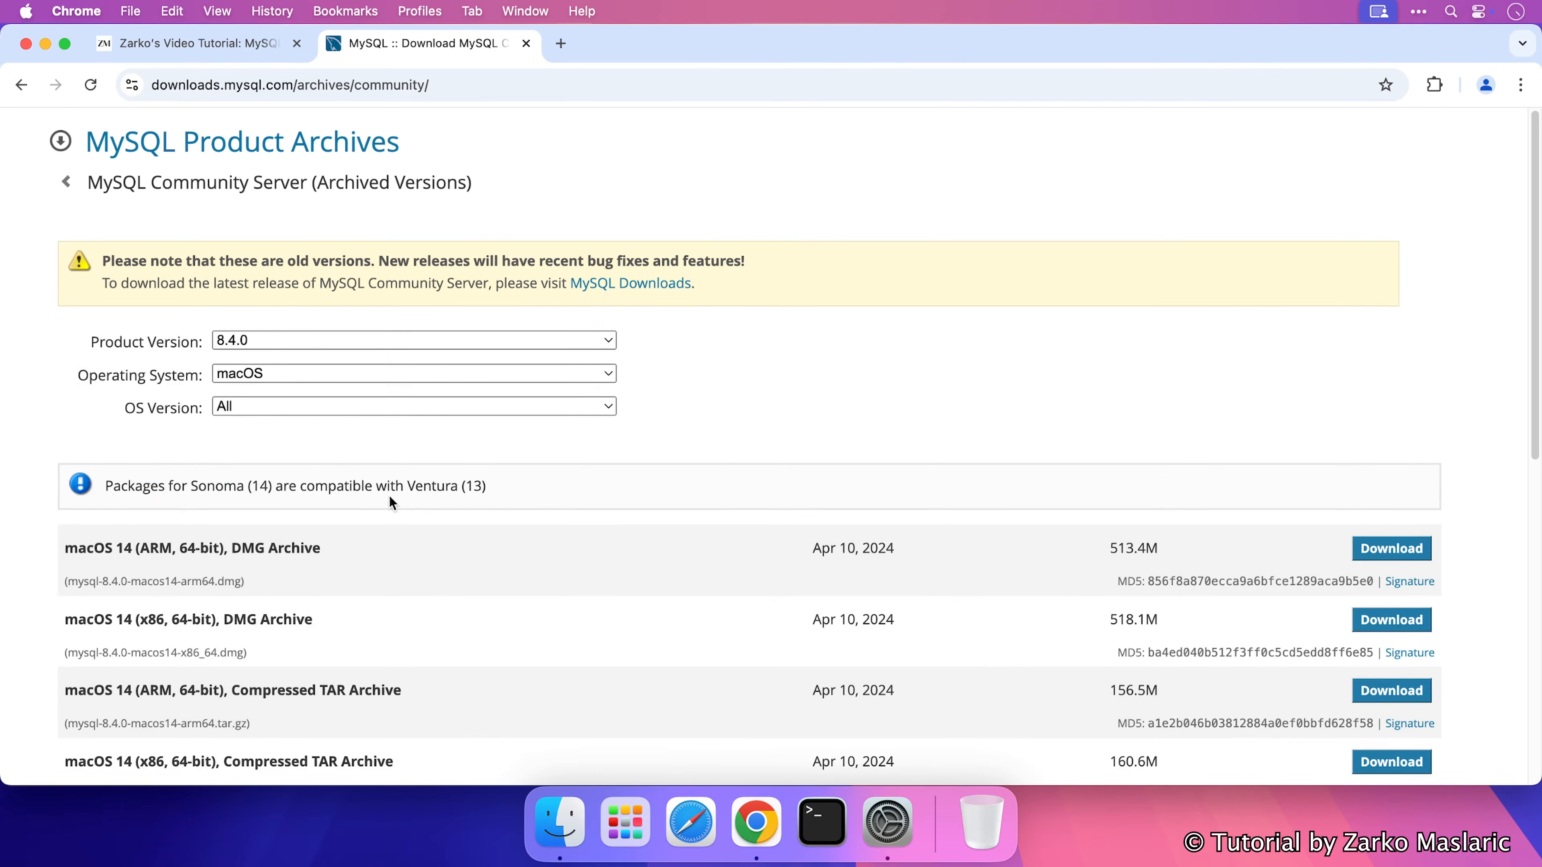
{"action": "left_click", "coordinate": [302, 341]}
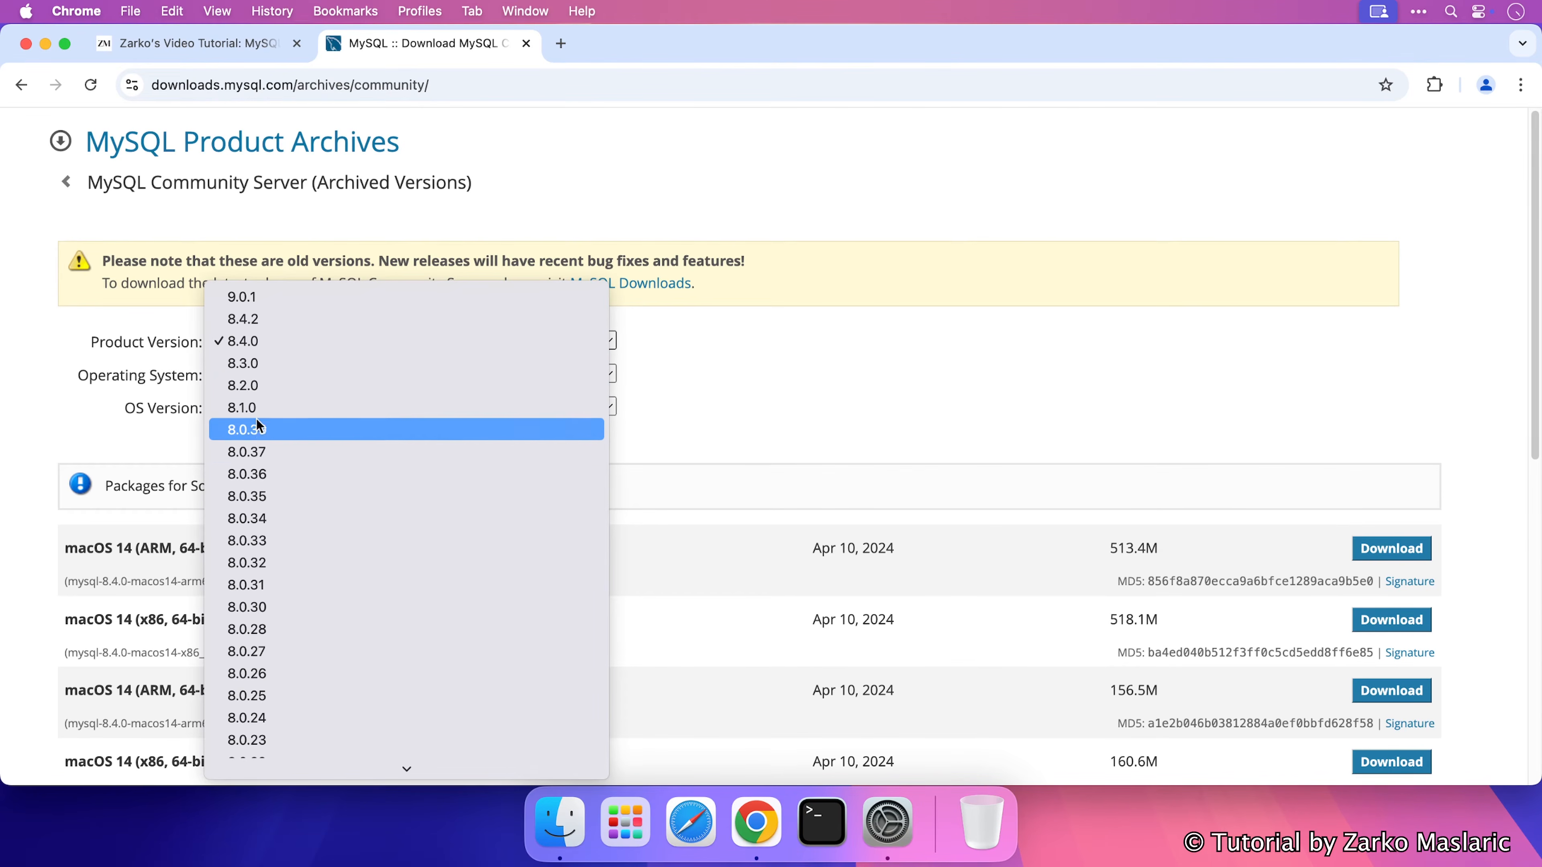
{"action": "left_click", "coordinate": [267, 518]}
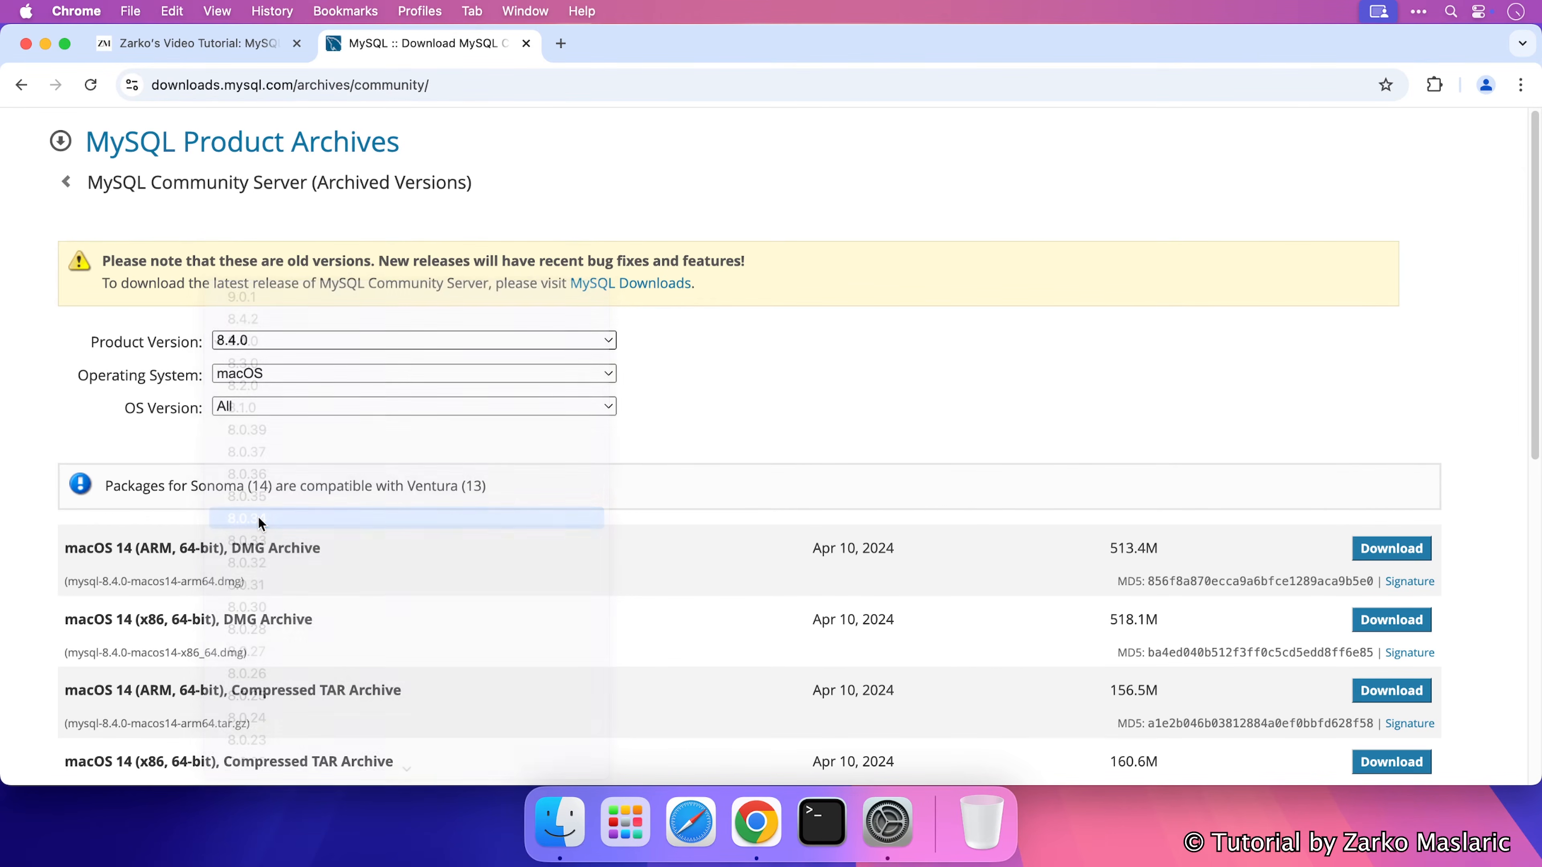
Check the macOS compatibility note for archived version 8.0.34 and return to the MySQL Community Server downloads page.
{"action": "left_click_drag", "start_coordinate": [510, 493], "coordinate": [106, 484]}
{"action": "left_click", "coordinate": [425, 487]}
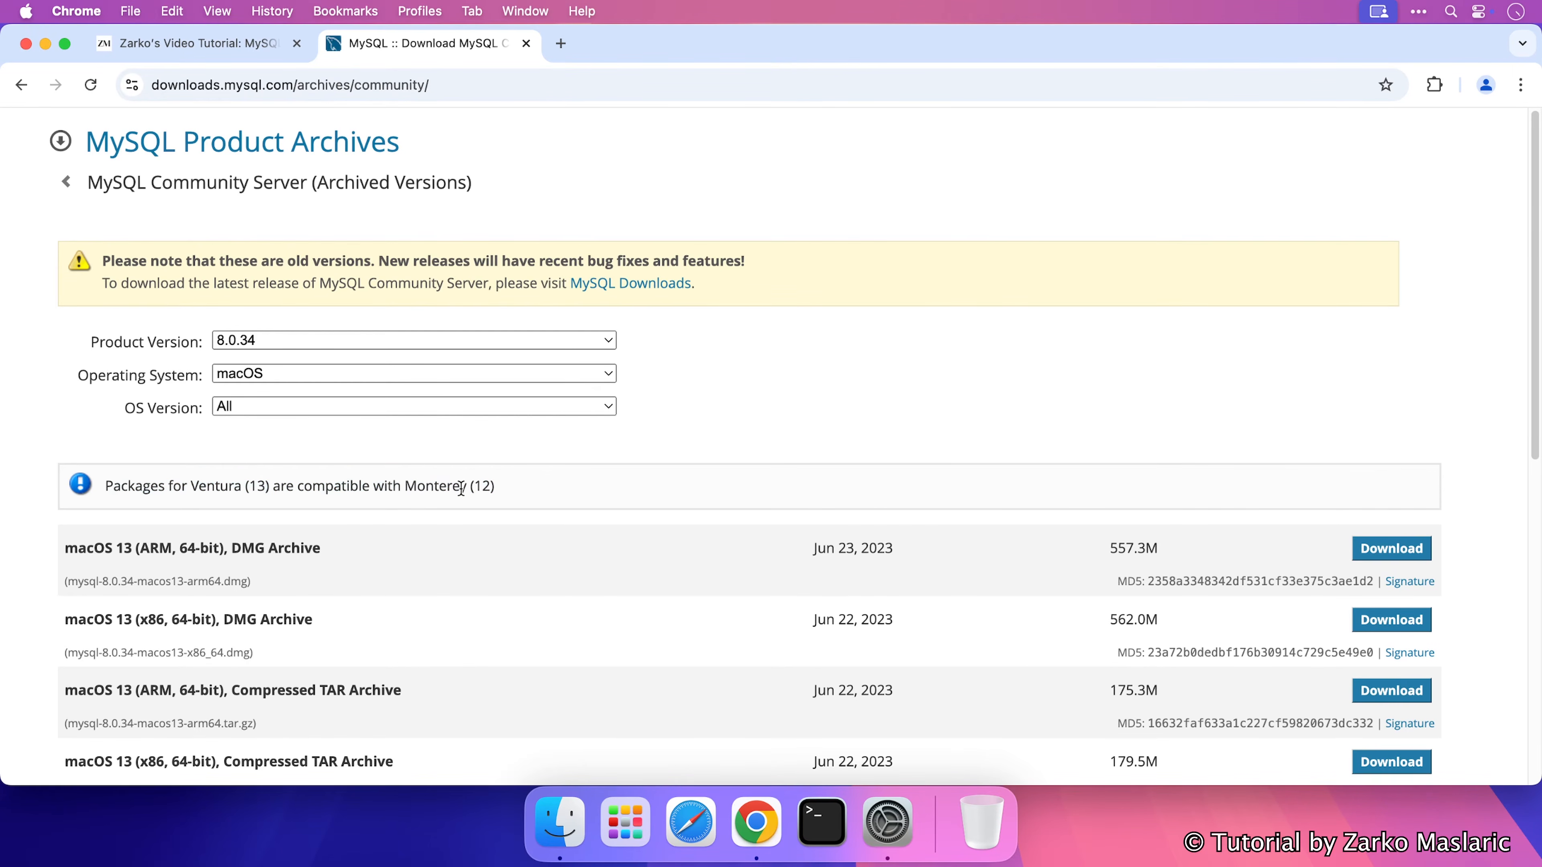
{"action": "double_click", "coordinate": [482, 486]}
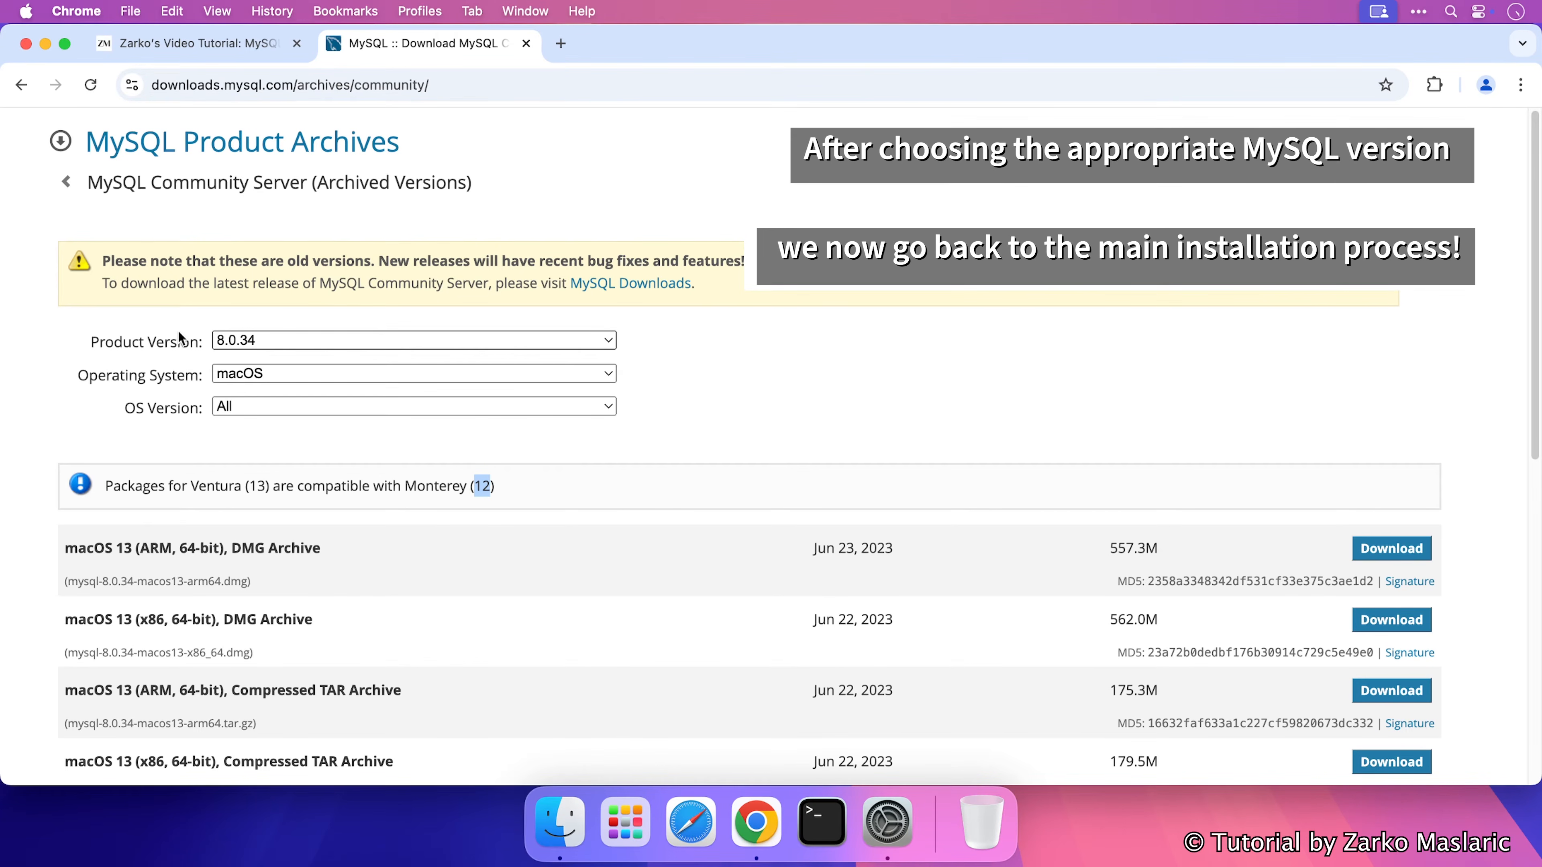
{"action": "left_click", "coordinate": [23, 88]}
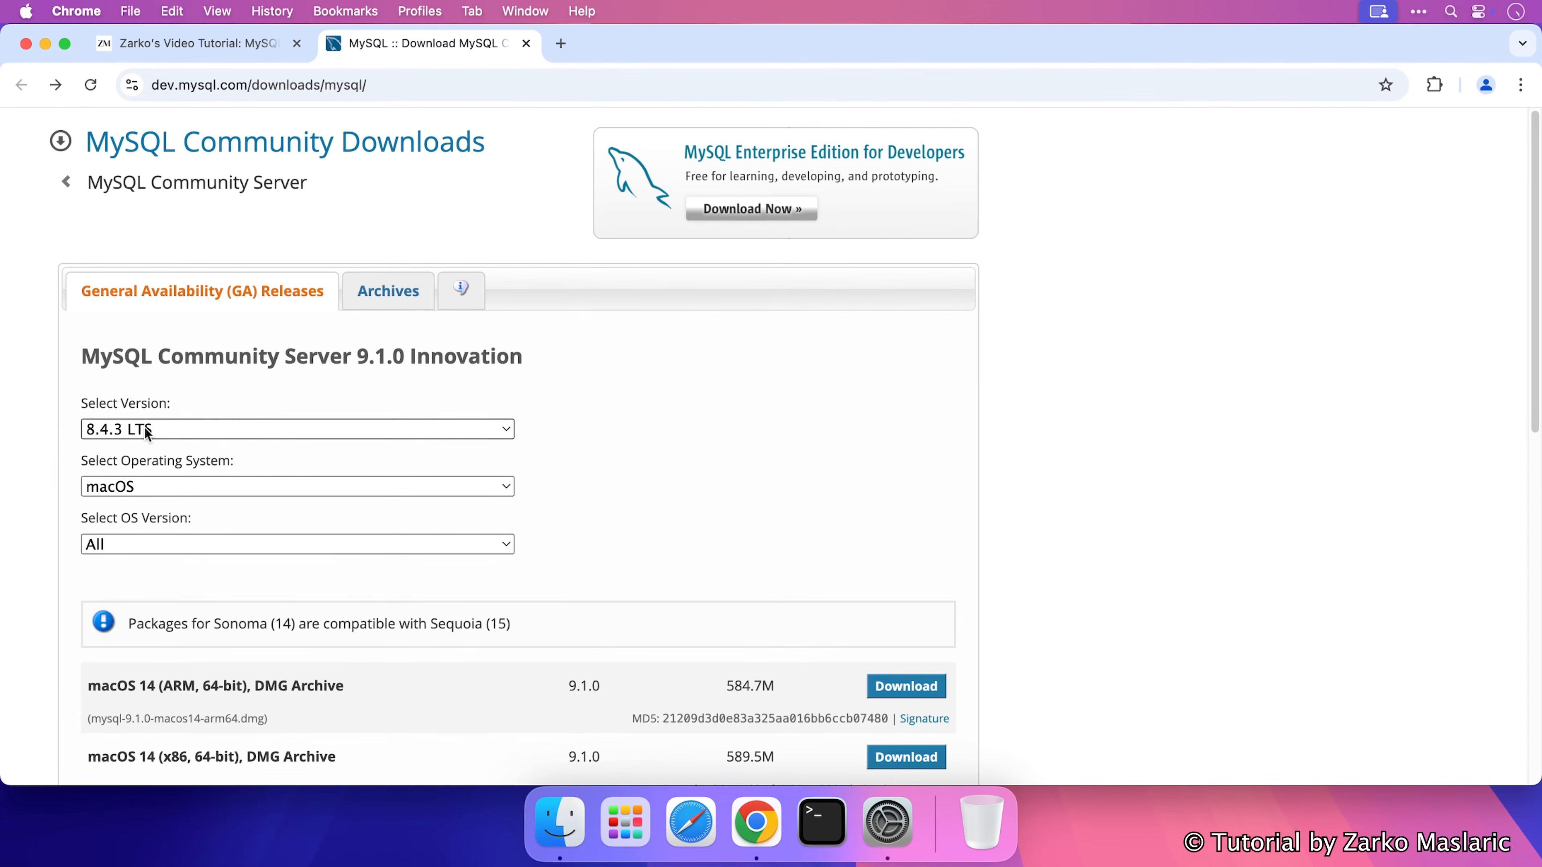
Compare the macOS 14 DMG Archive entries for the ARM and x86 architectures in the package list.
{"action": "scroll", "coordinate": [97, 394], "scroll_direction": "down", "scroll_amount": 3}
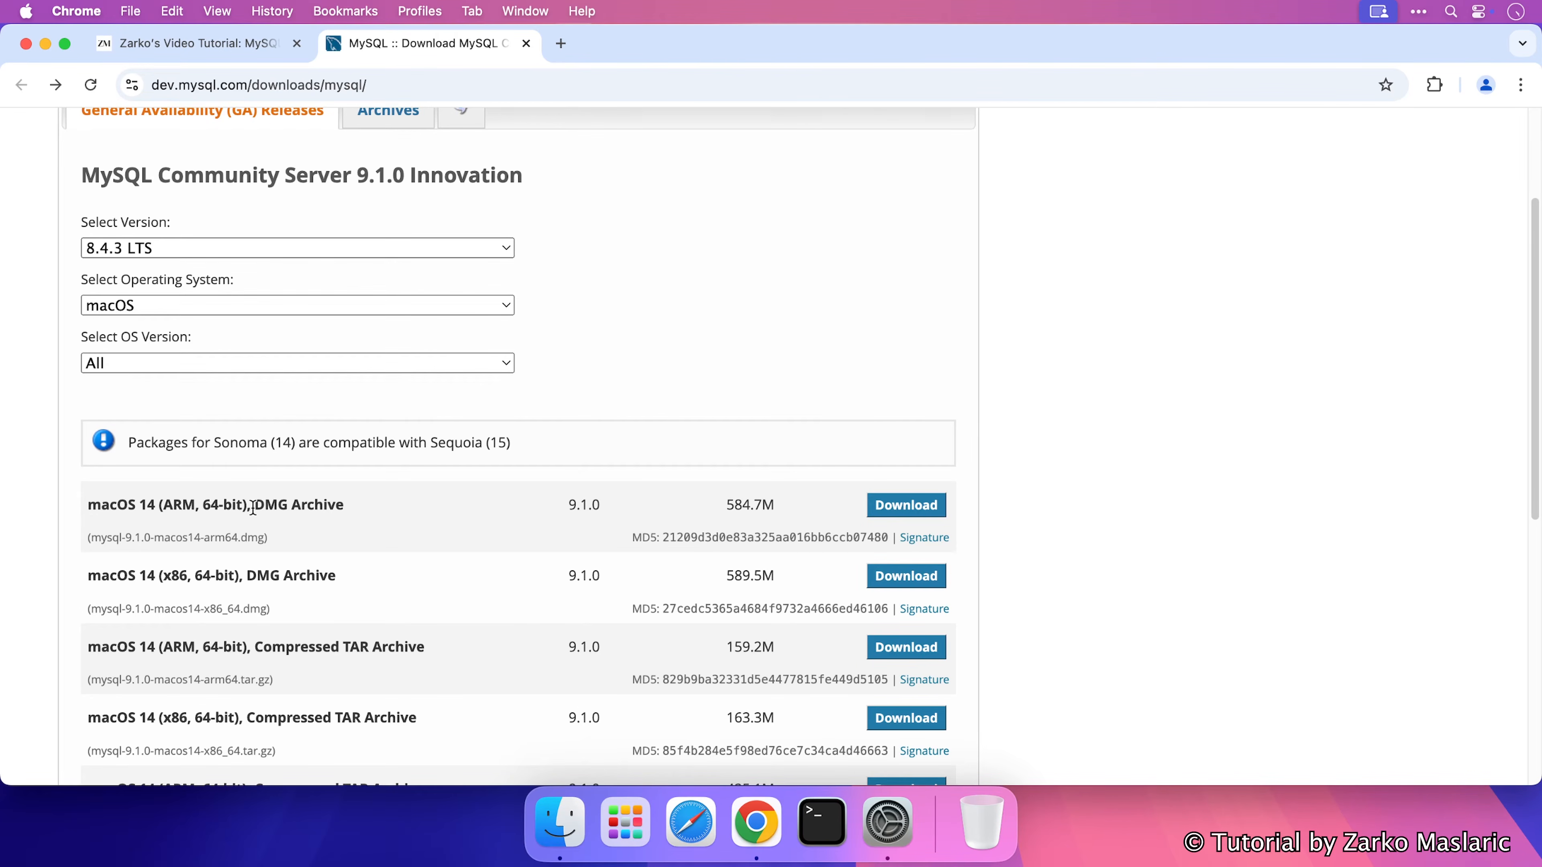
{"action": "left_click_drag", "start_coordinate": [254, 504], "coordinate": [346, 509]}
{"action": "left_click_drag", "start_coordinate": [247, 575], "coordinate": [336, 577]}
{"action": "left_click", "coordinate": [172, 504]}
{"action": "left_click_drag", "start_coordinate": [165, 504], "coordinate": [192, 507]}
{"action": "left_click_drag", "start_coordinate": [162, 575], "coordinate": [187, 576]}
Check the Mac's chip type in System Settings against the OS version choices, and return to the browser.
{"action": "left_click", "coordinate": [140, 364]}
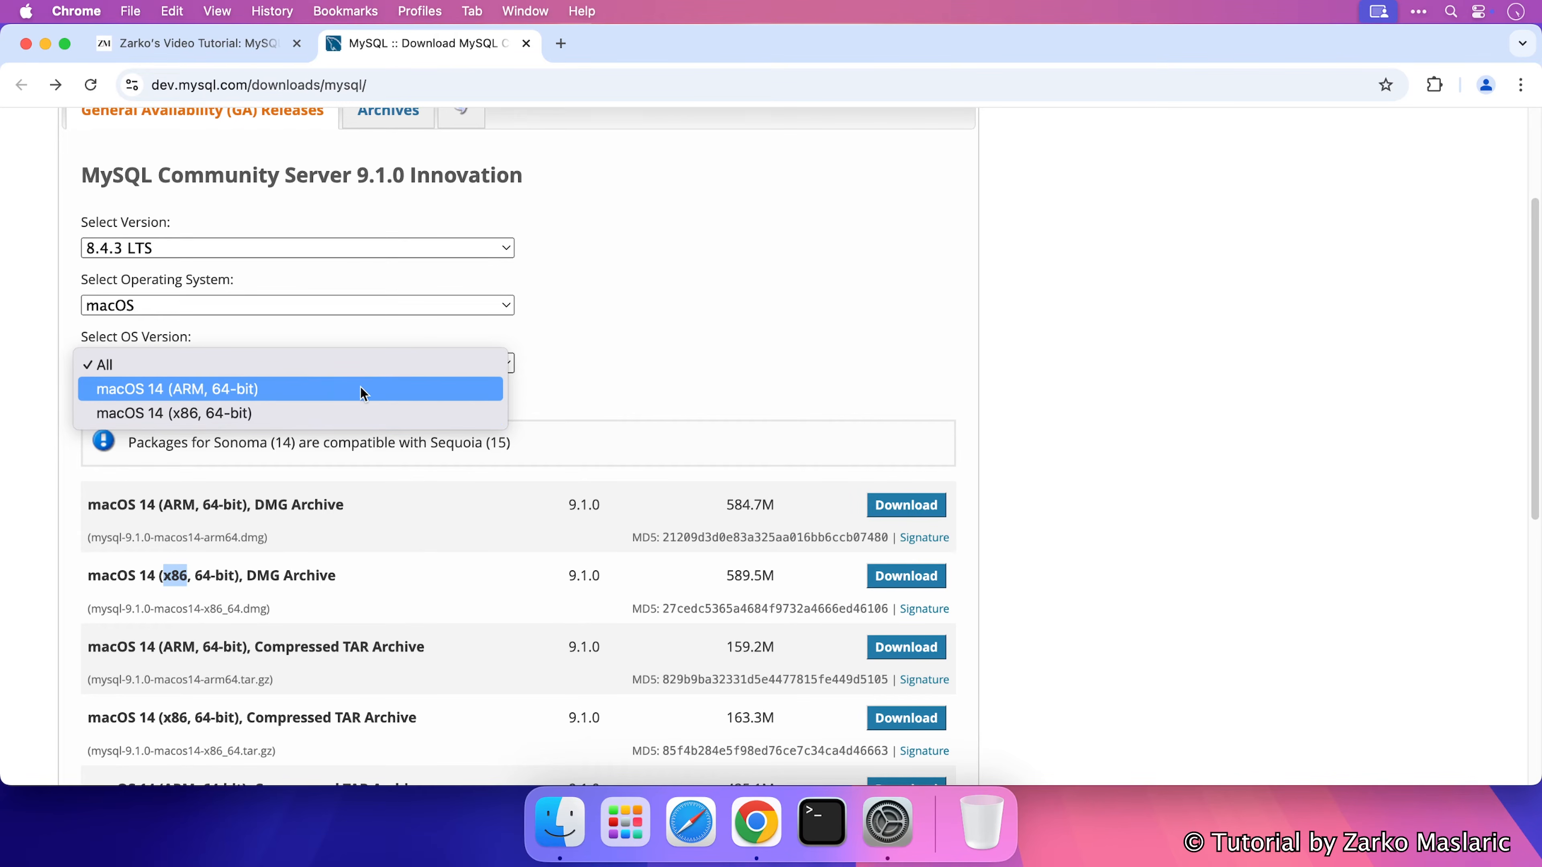
{"action": "left_click", "coordinate": [887, 826]}
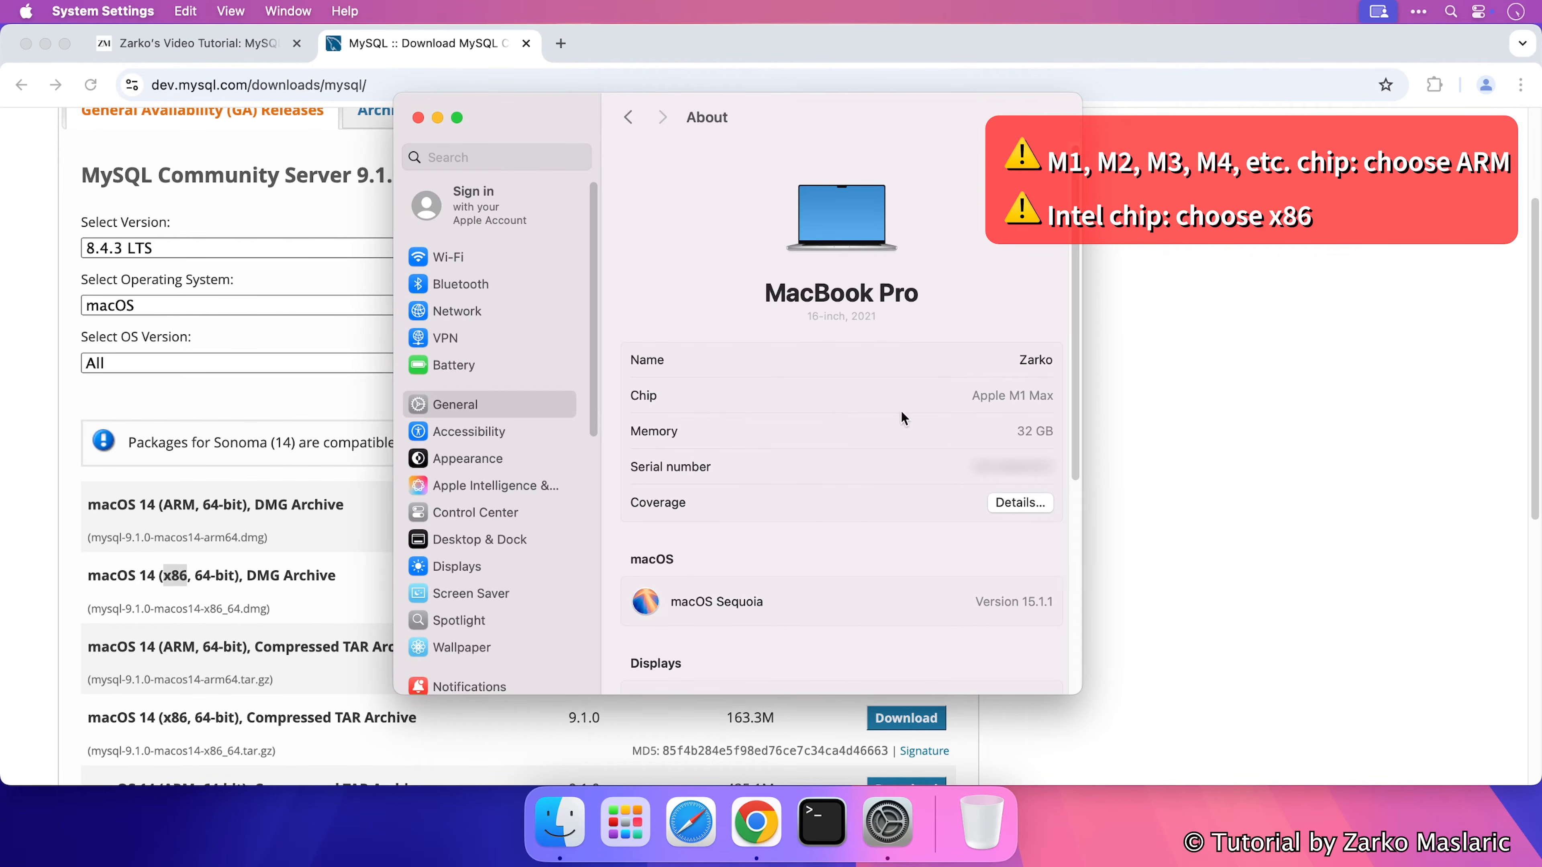
{"action": "left_click_drag", "start_coordinate": [1009, 396], "coordinate": [1025, 397]}
{"action": "left_click", "coordinate": [1025, 397]}
{"action": "left_click_drag", "start_coordinate": [1011, 397], "coordinate": [1018, 397]}
{"action": "left_click", "coordinate": [67, 500]}
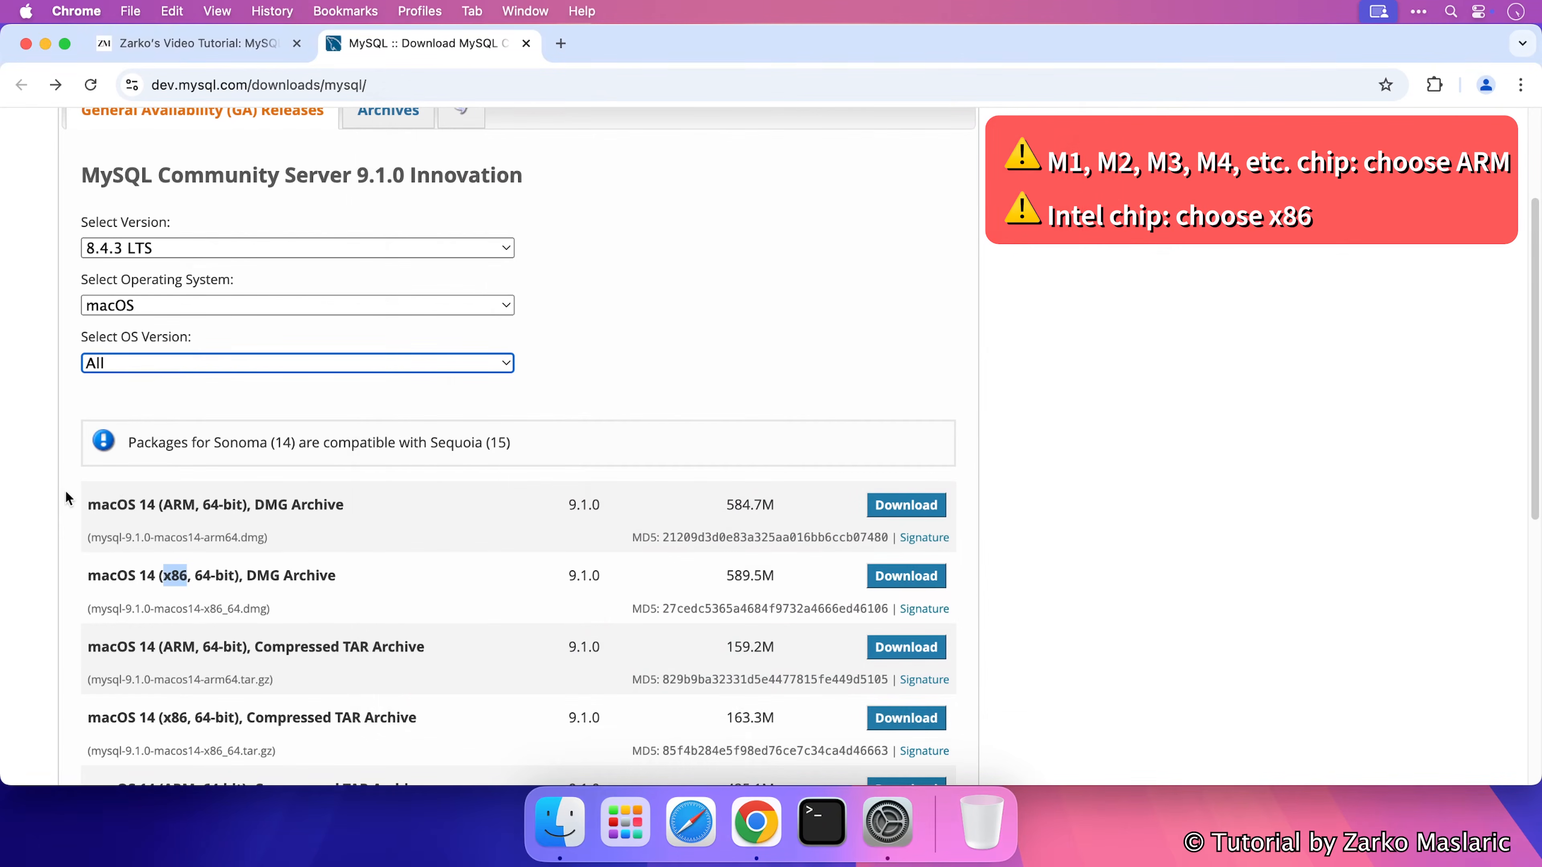
Set the OS version to macOS 14 (ARM, 64-bit) and download the 8.4.3 DMG Archive without signing in to an Oracle account.
{"action": "left_click", "coordinate": [136, 364]}
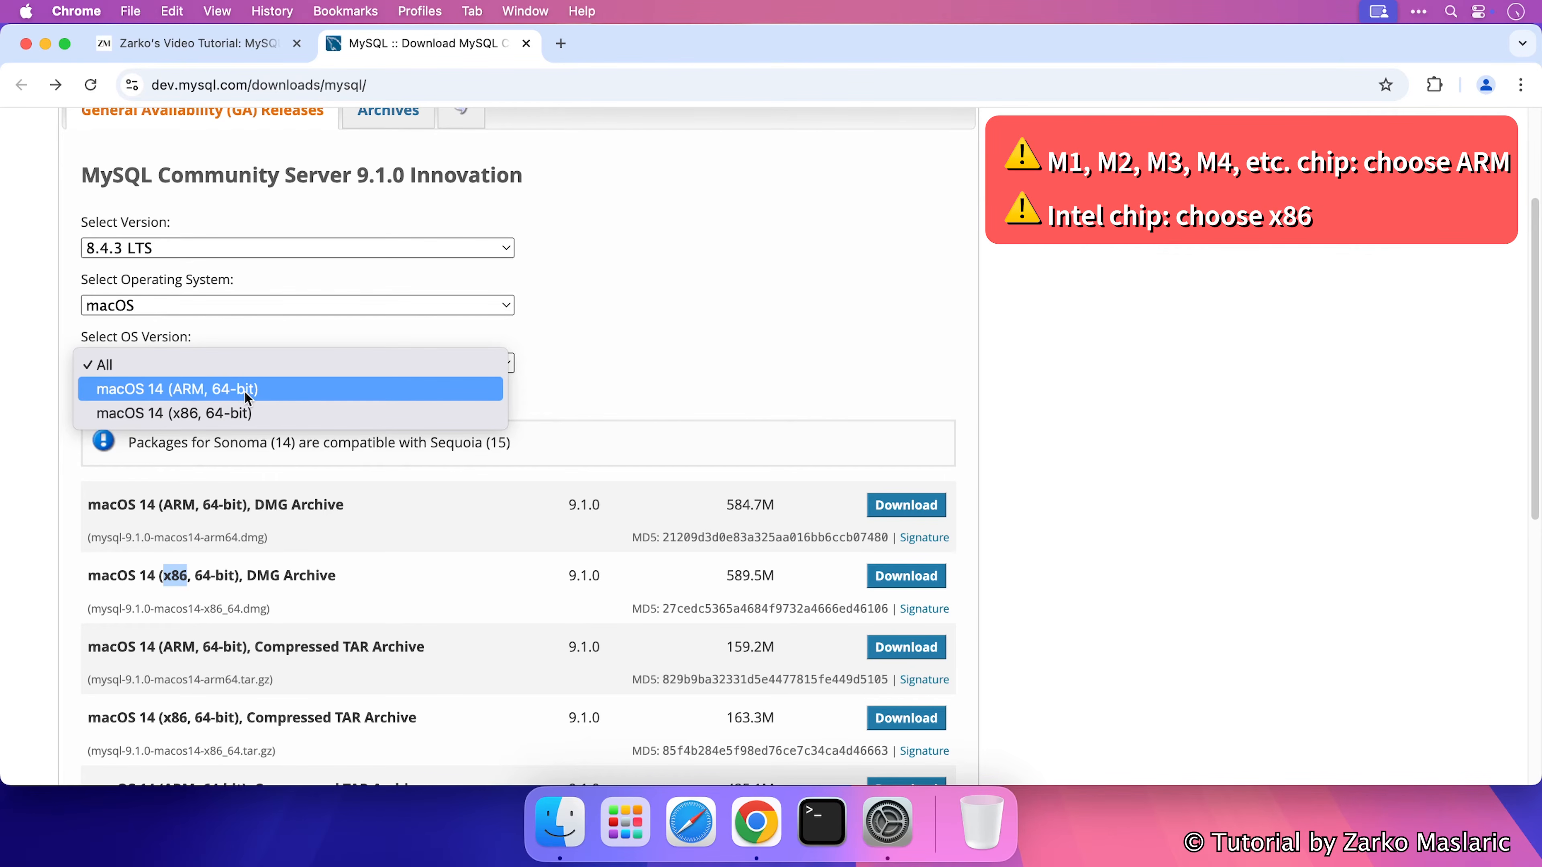
{"action": "left_click", "coordinate": [277, 390]}
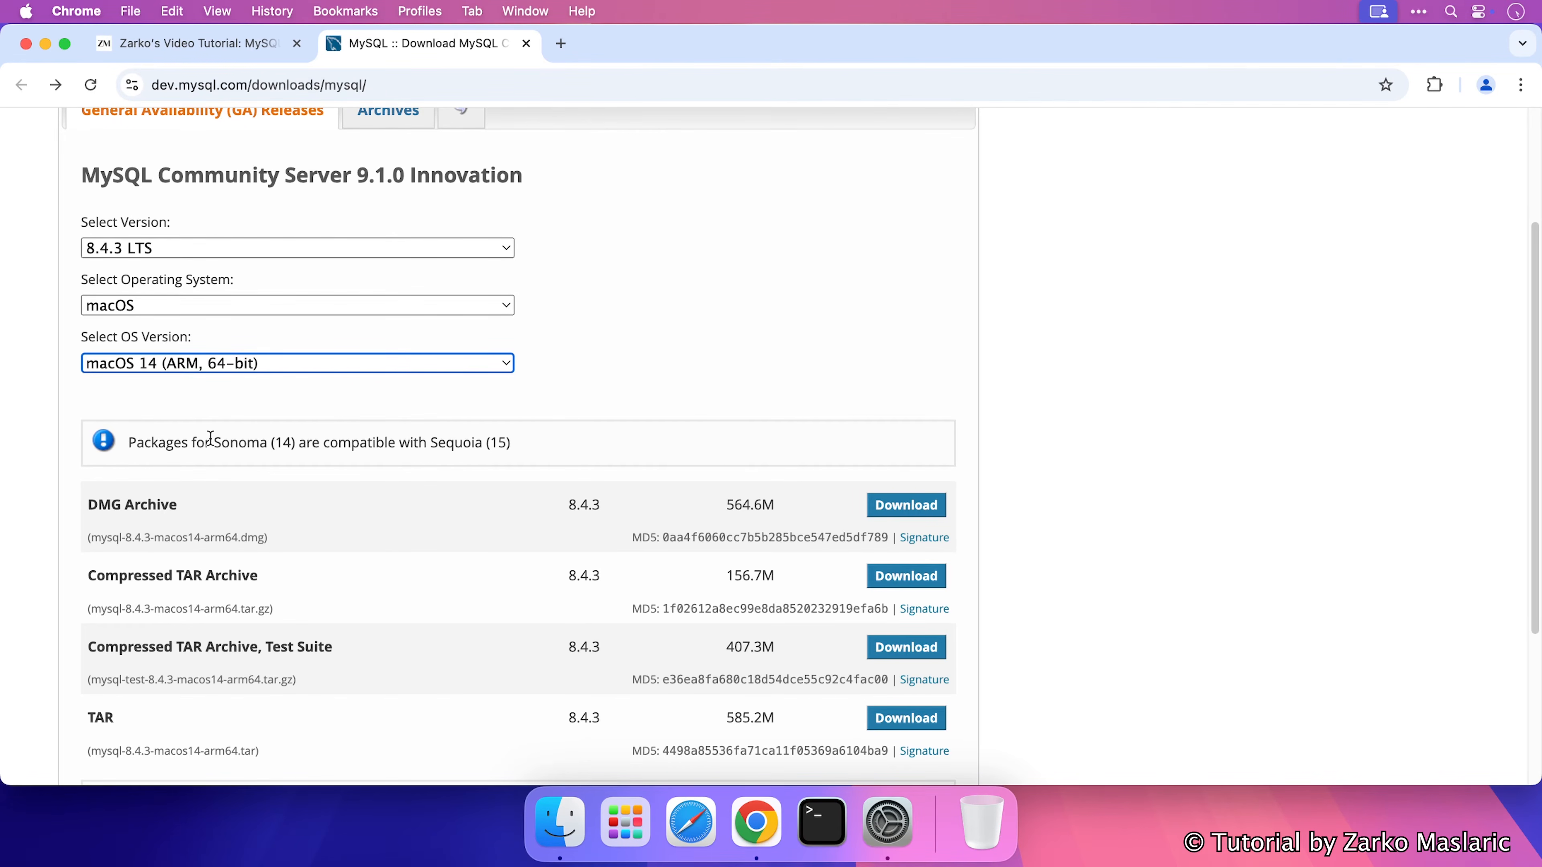
{"action": "left_click_drag", "start_coordinate": [88, 505], "coordinate": [175, 505]}
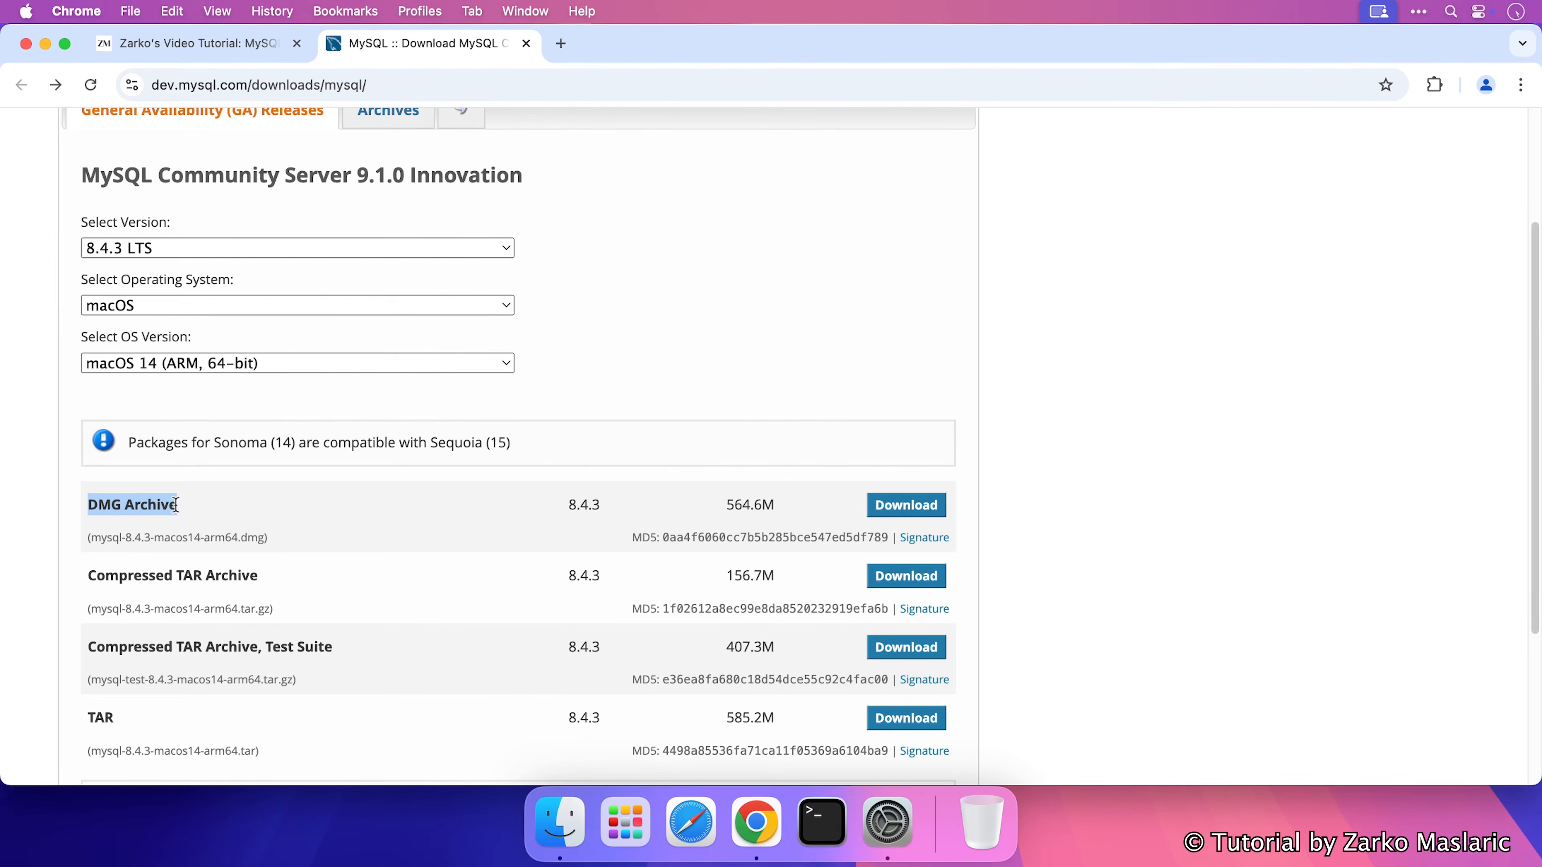
{"action": "left_click", "coordinate": [184, 506]}
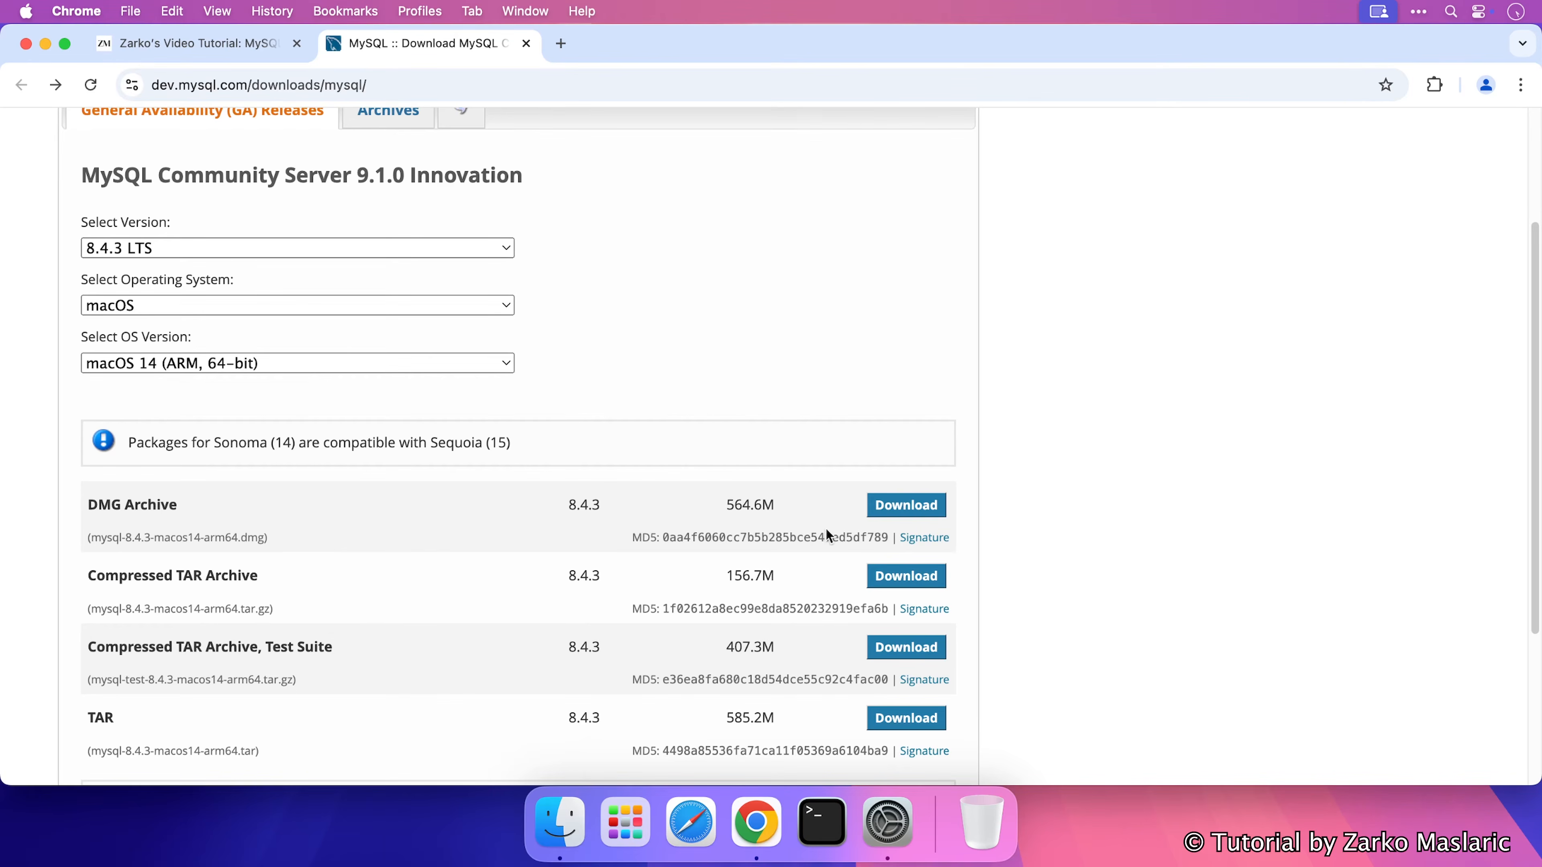
{"action": "left_click", "coordinate": [898, 511]}
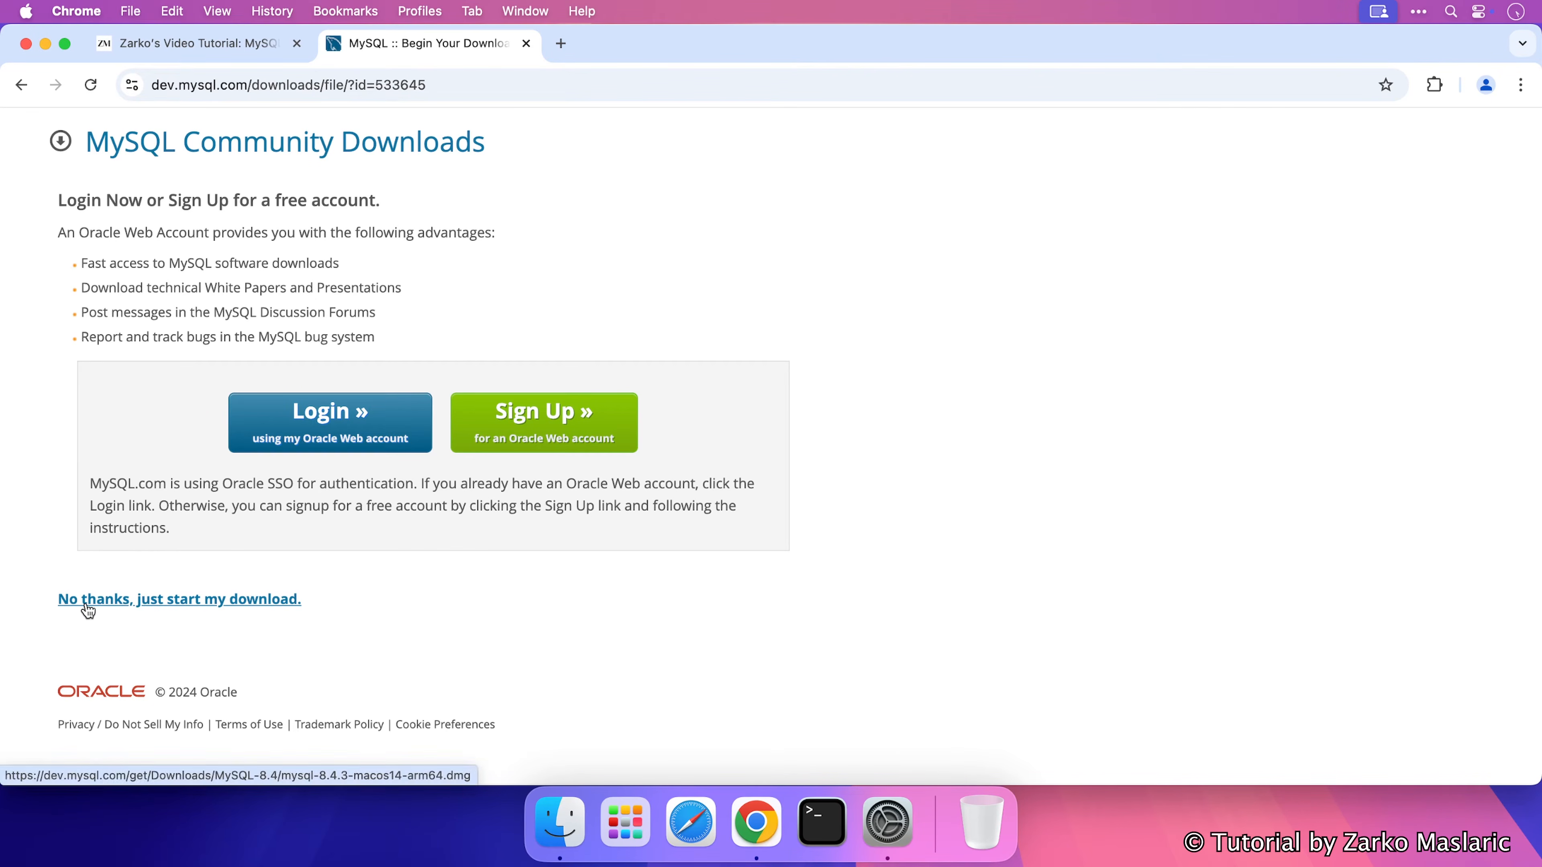
{"action": "left_click", "coordinate": [176, 605]}
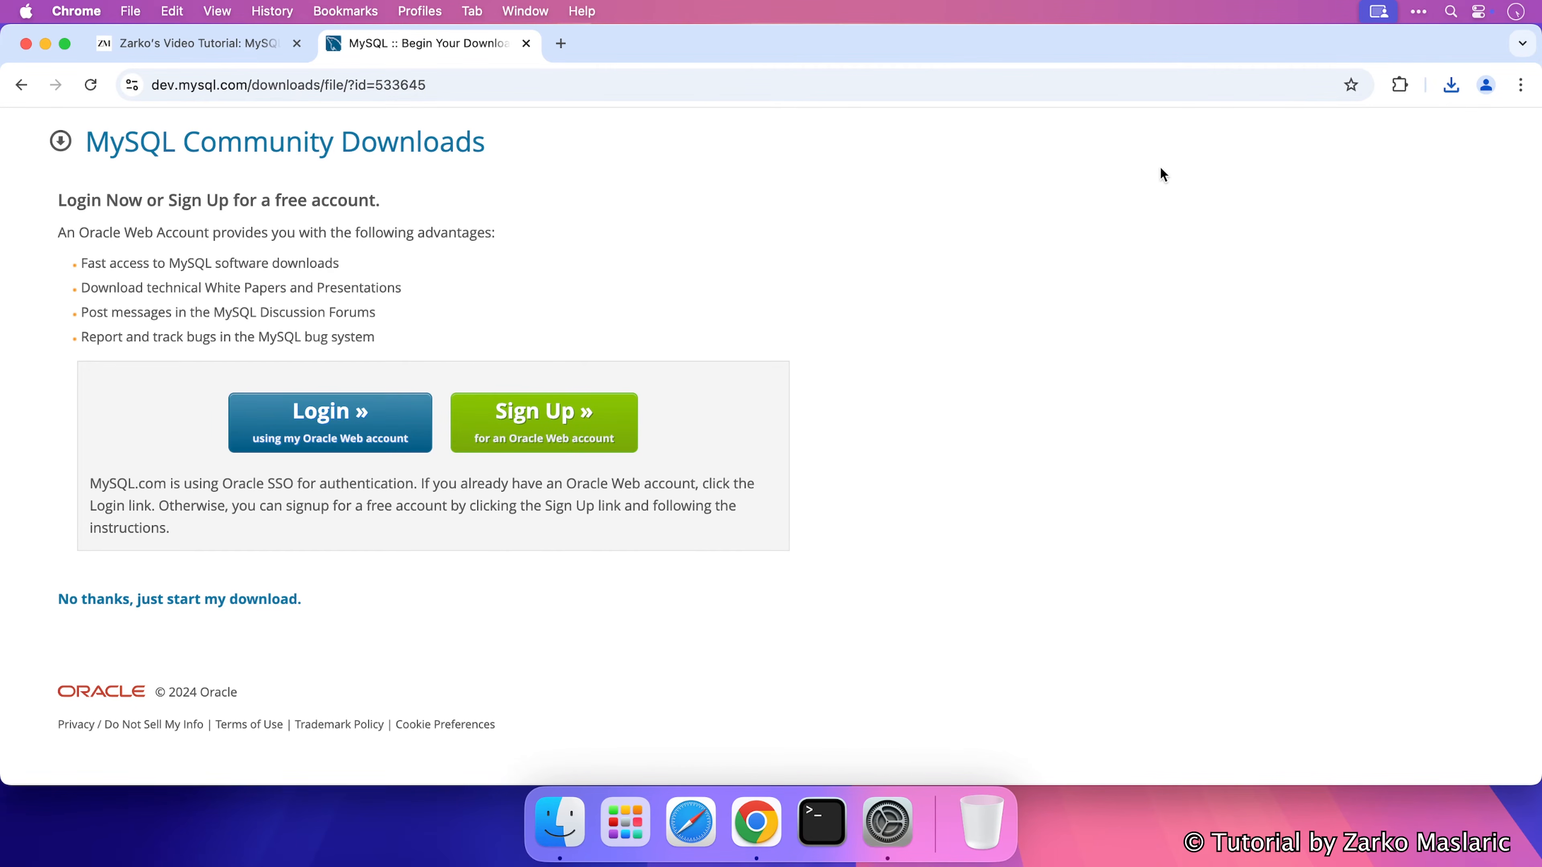
Open the downloaded MySQL 8.4.3 disk image and launch the mysql-8.4.3-macos14-arm64.pkg installer.
{"action": "left_click", "coordinate": [1452, 86]}
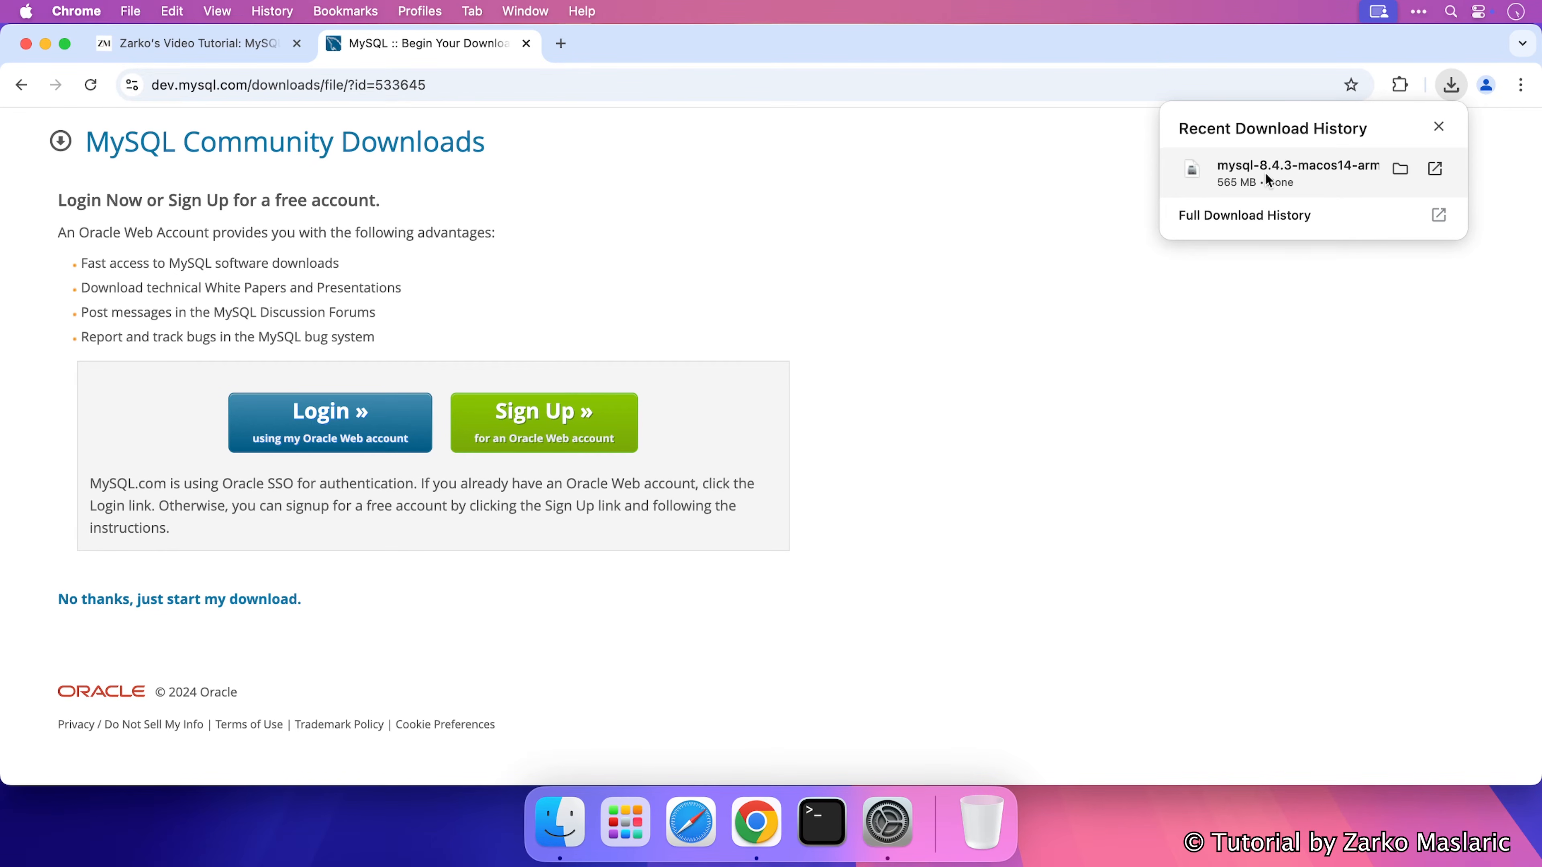
{"action": "left_click", "coordinate": [1246, 171]}
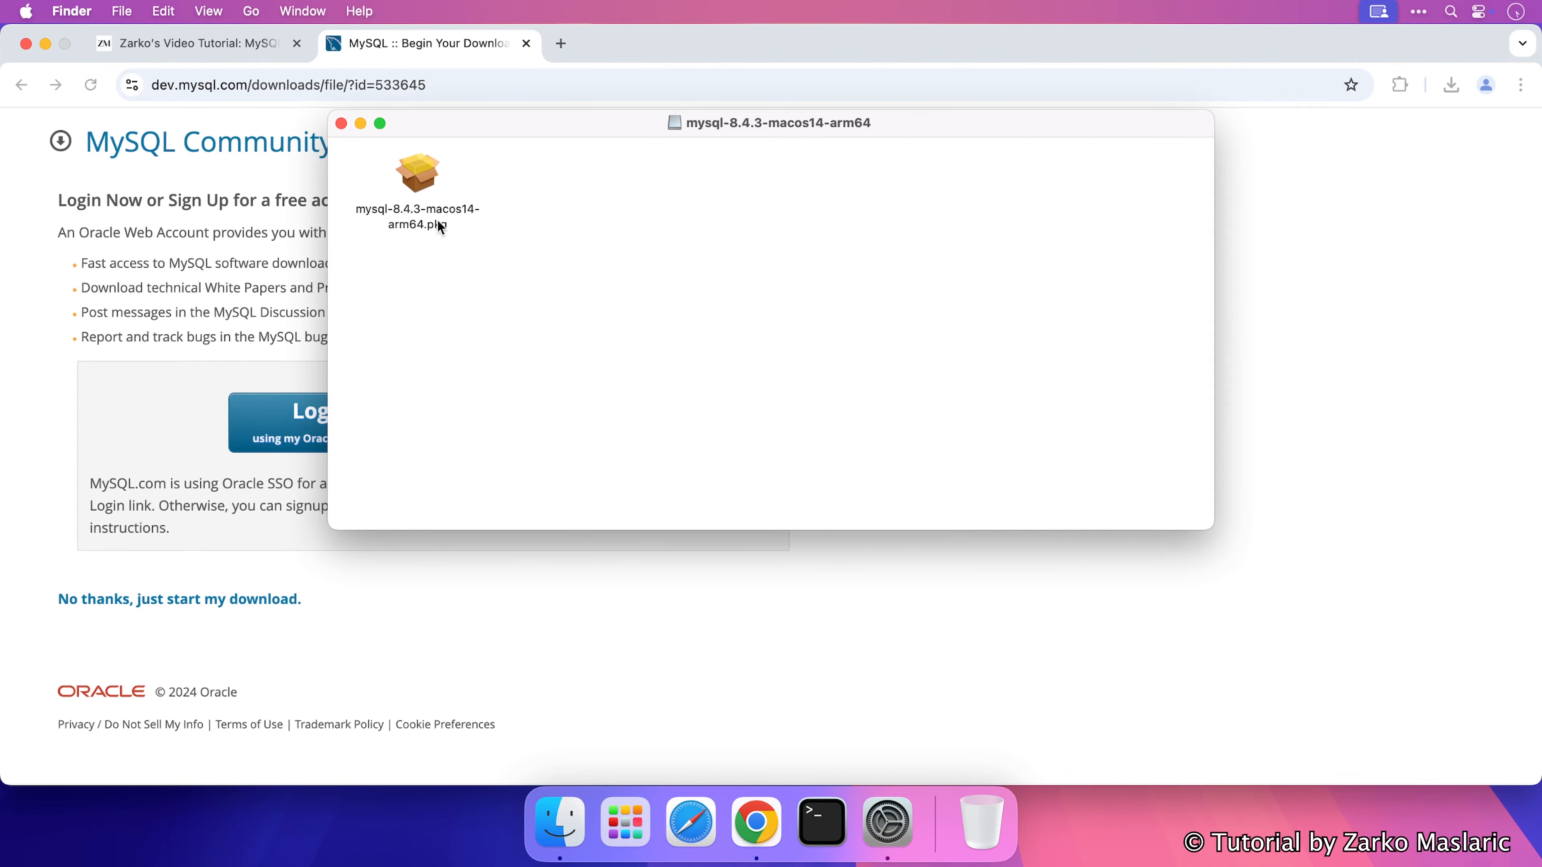
{"action": "double_click", "coordinate": [418, 176]}
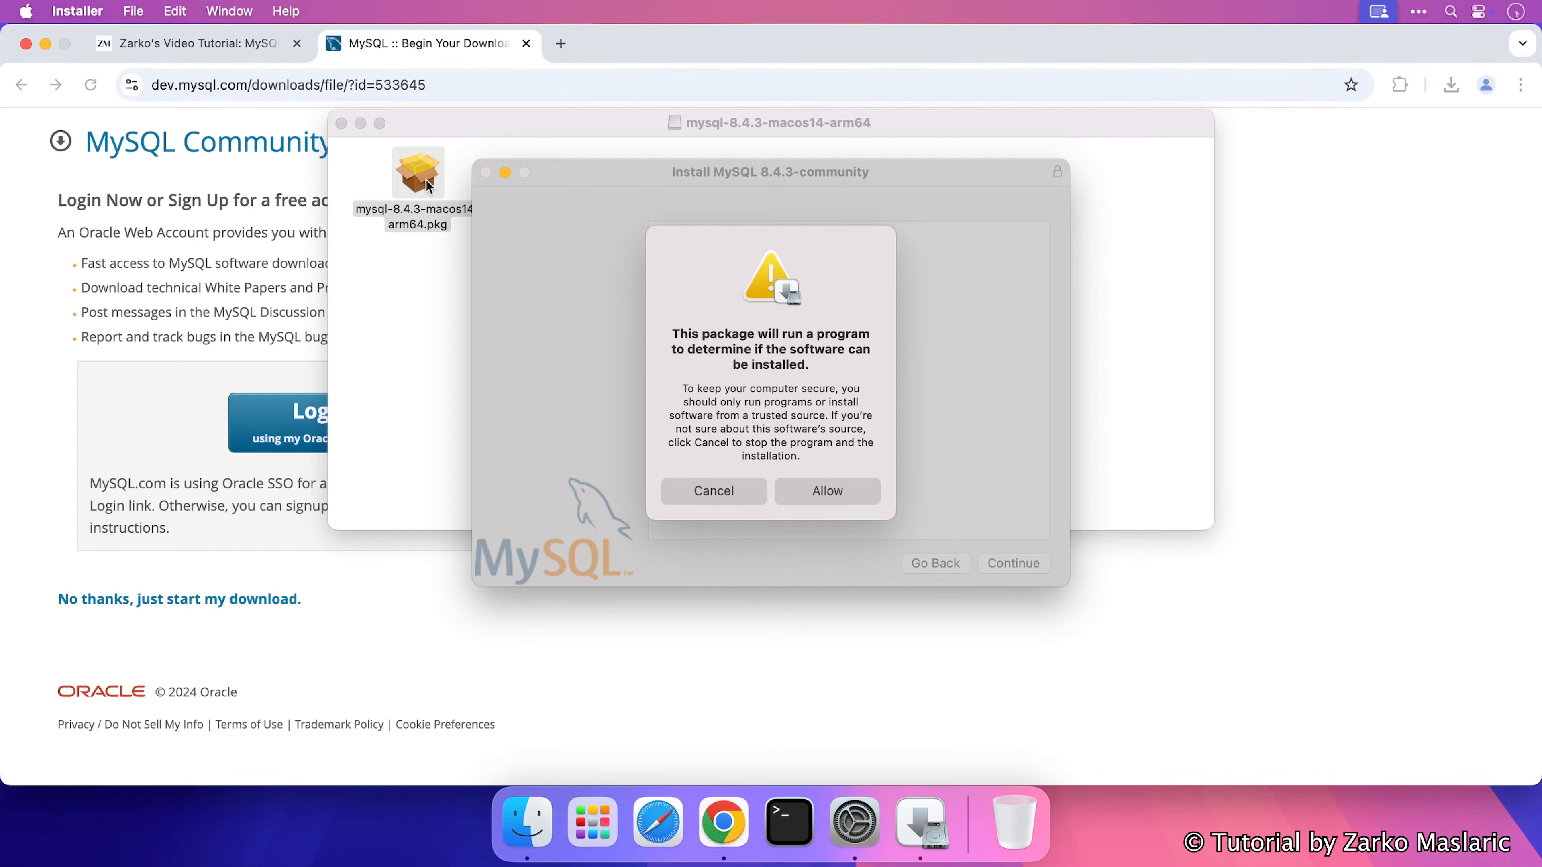
Examine the Security section of the Privacy & Security settings for blocked-installer options, and close System Settings.
{"action": "left_click", "coordinate": [26, 11]}
{"action": "left_click", "coordinate": [58, 71]}
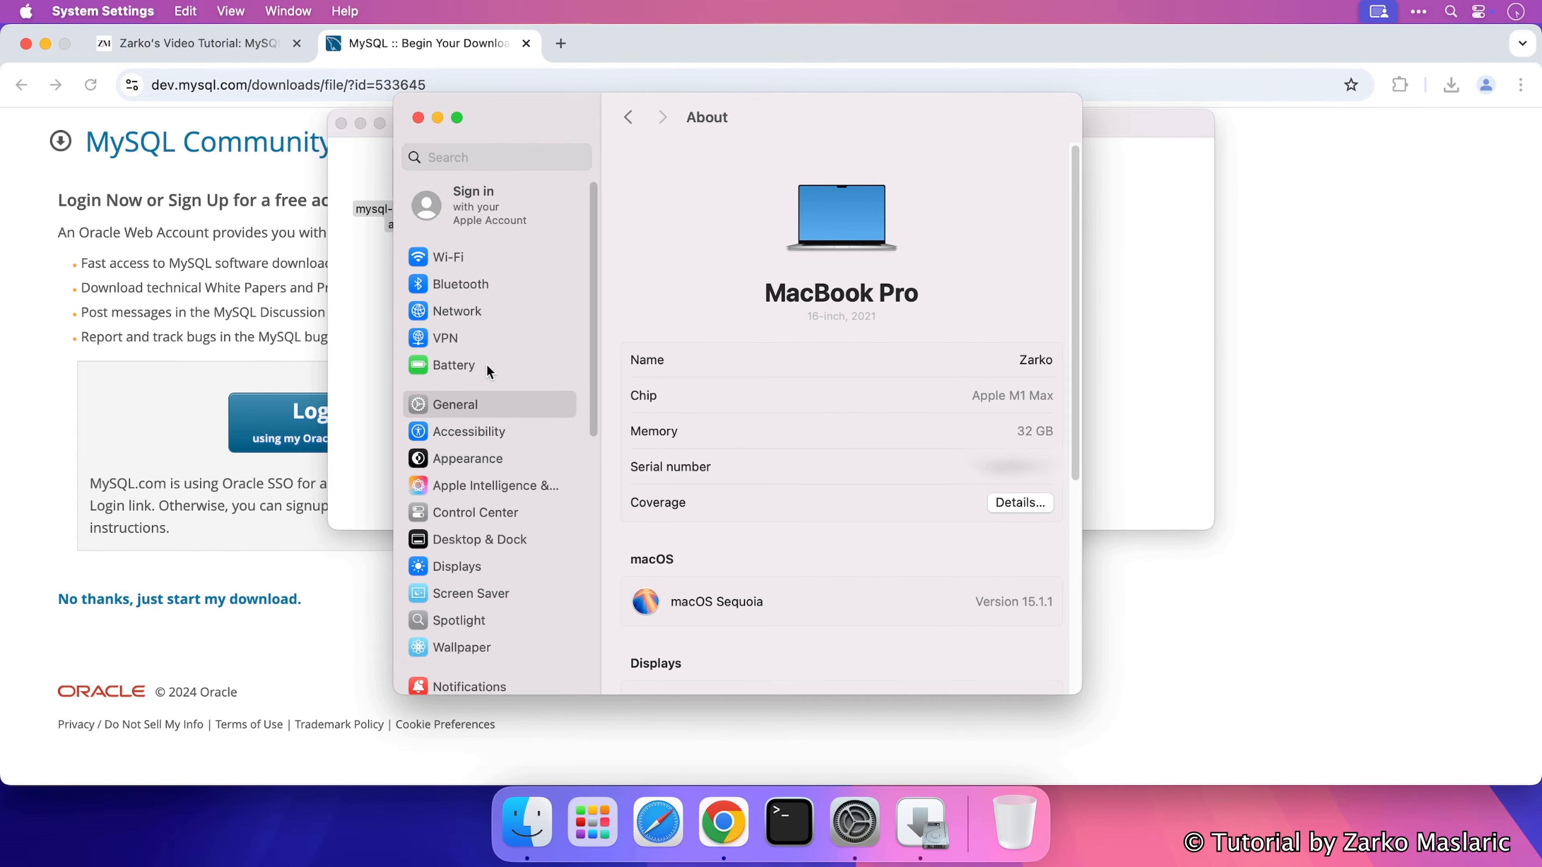
{"action": "scroll", "coordinate": [488, 367], "scroll_direction": "down", "scroll_amount": 5}
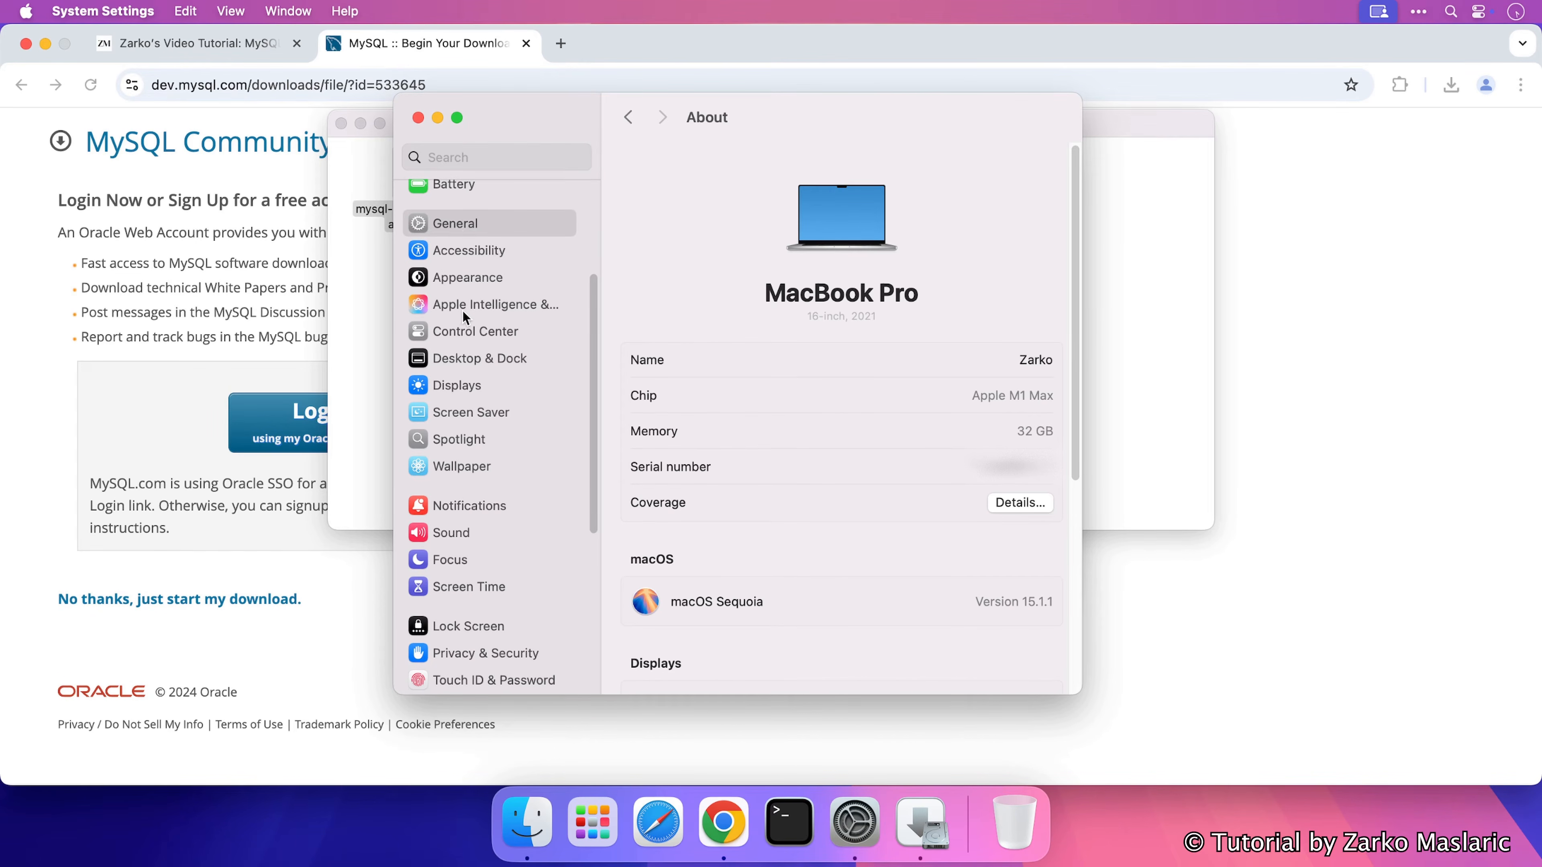
{"action": "scroll", "coordinate": [479, 329], "scroll_direction": "down", "scroll_amount": 5}
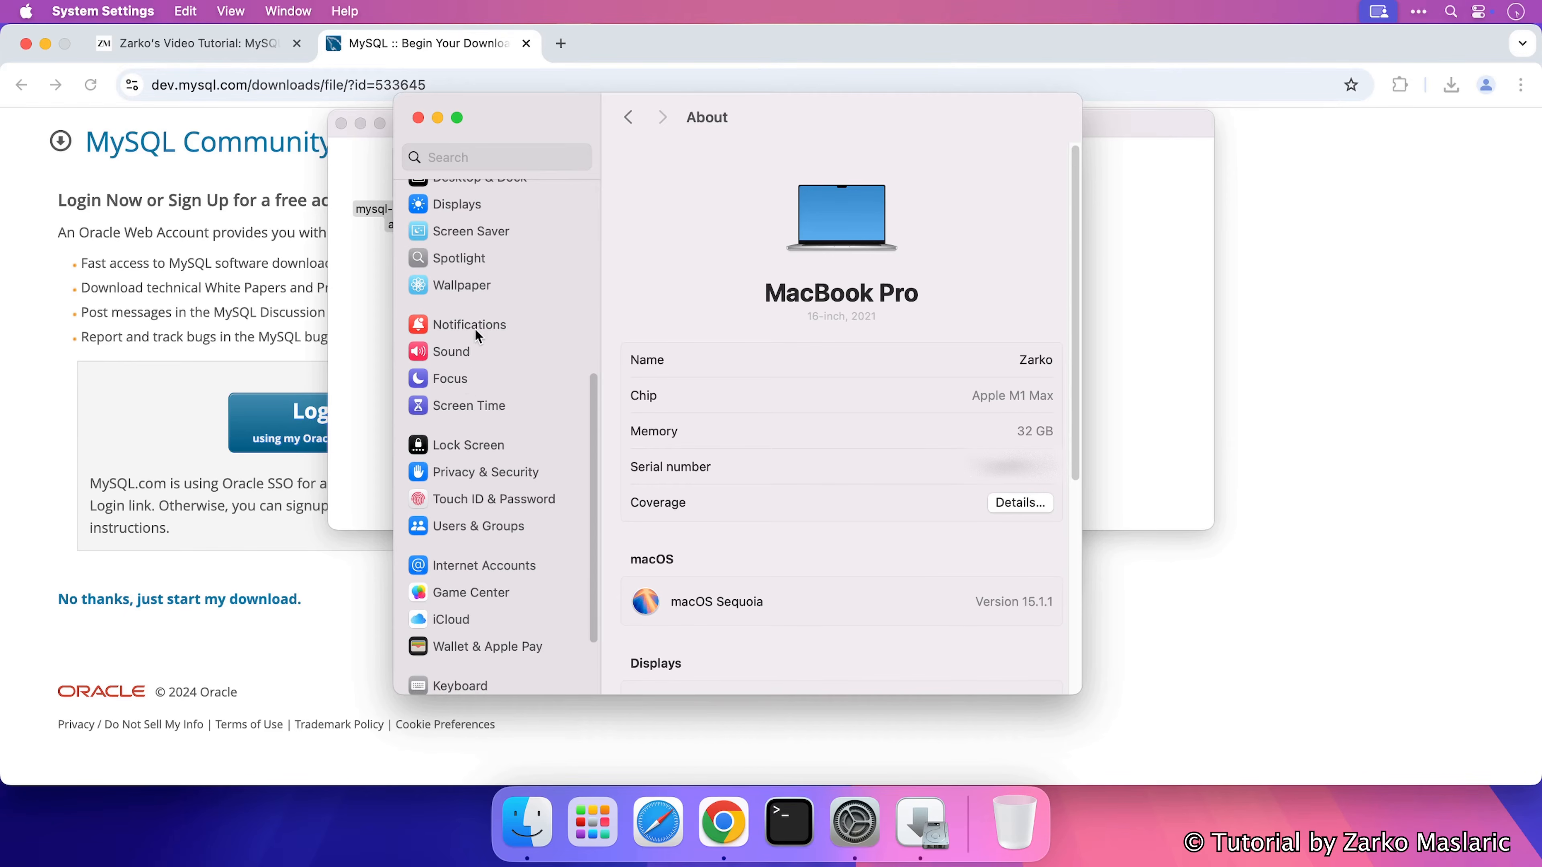
{"action": "left_click", "coordinate": [479, 474]}
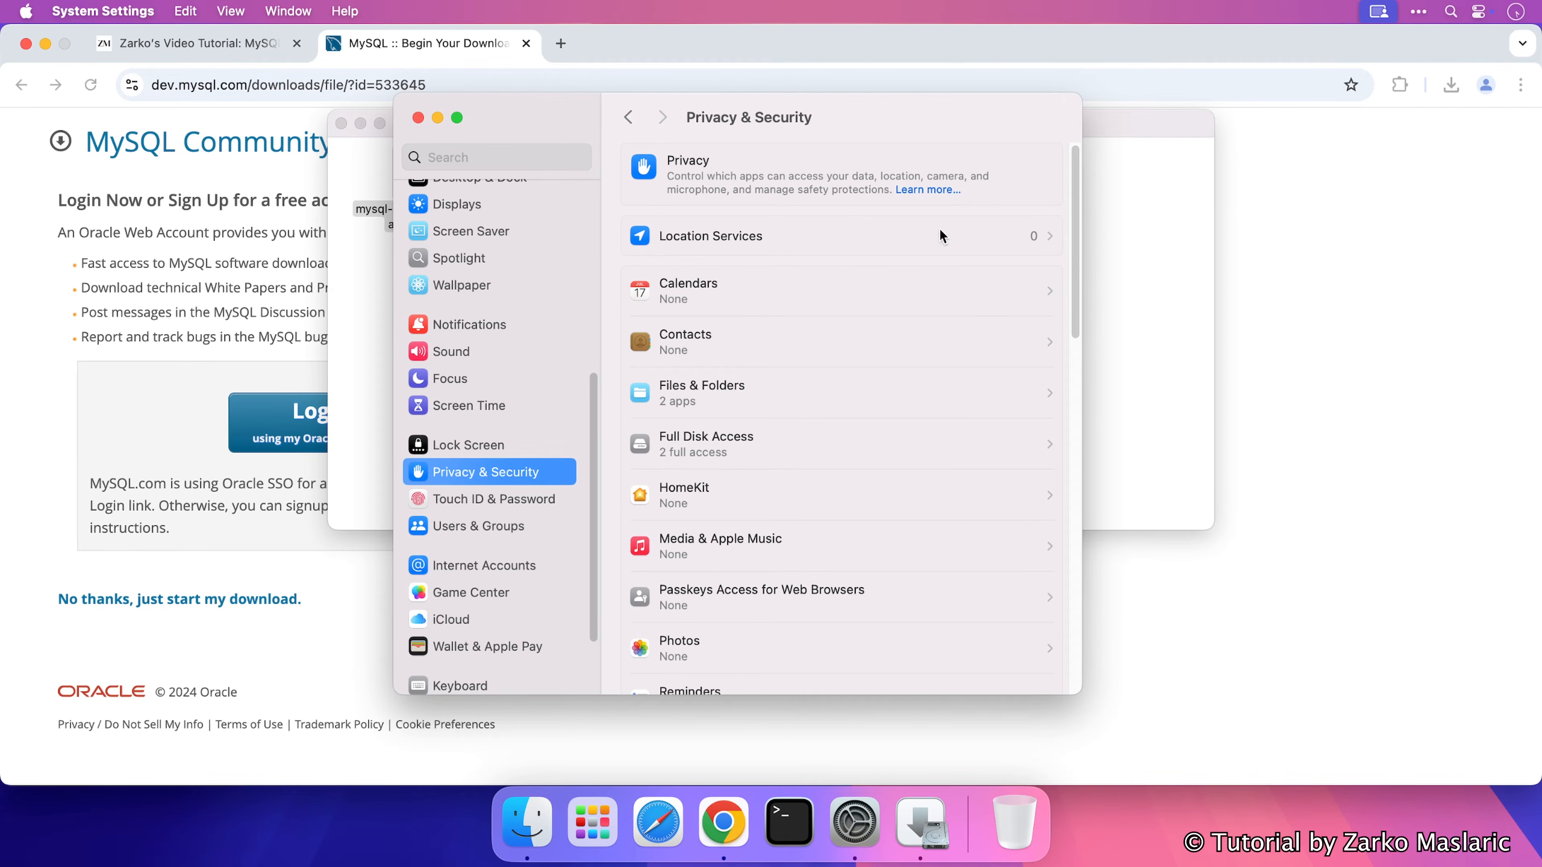
{"action": "scroll", "coordinate": [872, 255], "scroll_direction": "down", "scroll_amount": 6}
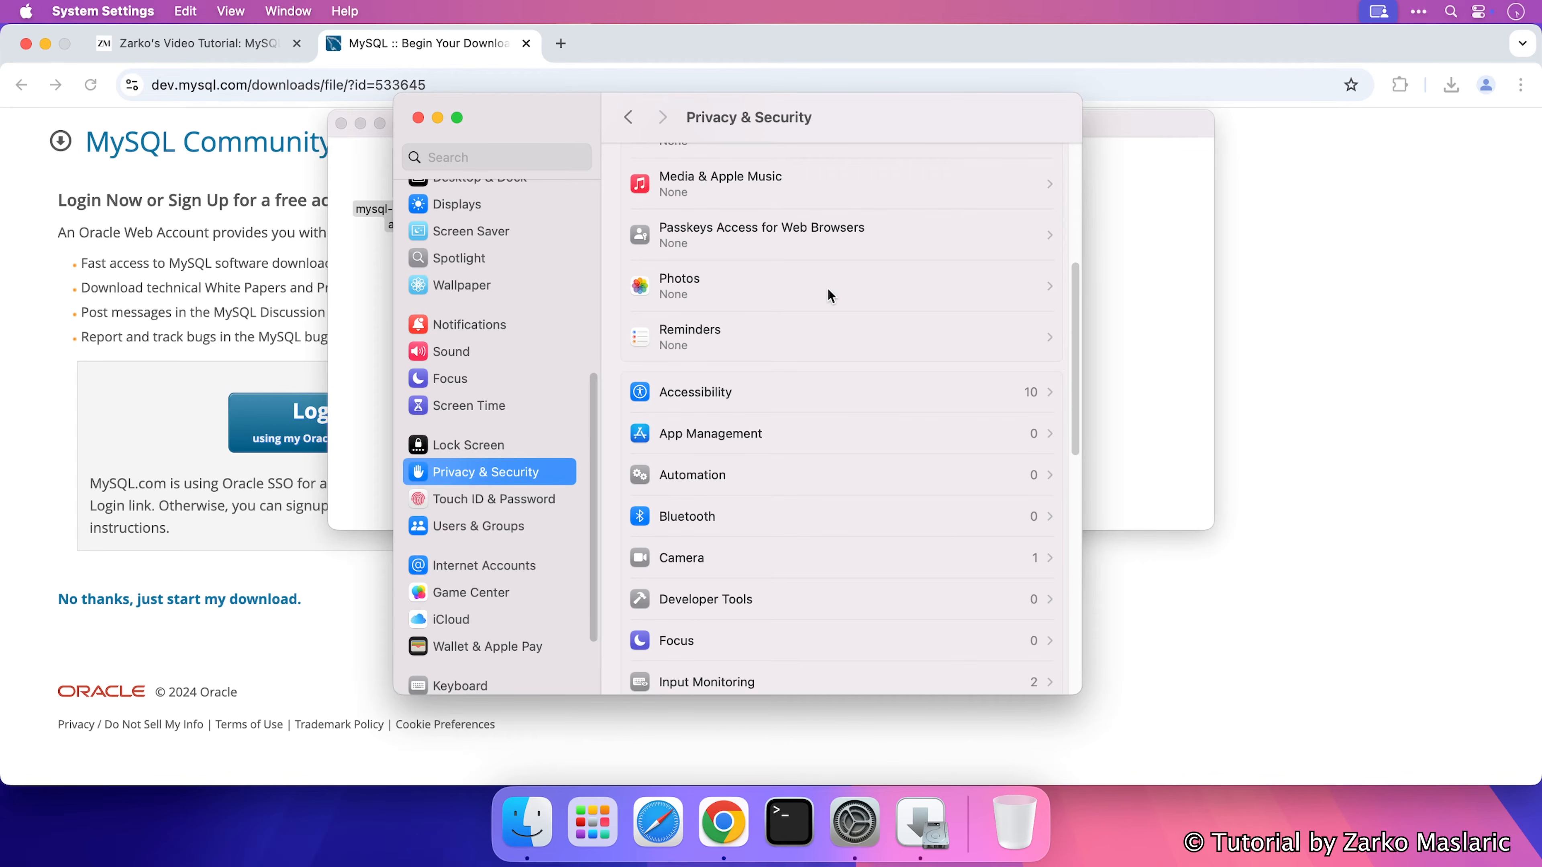
{"action": "scroll", "coordinate": [829, 295], "scroll_direction": "down", "scroll_amount": 12}
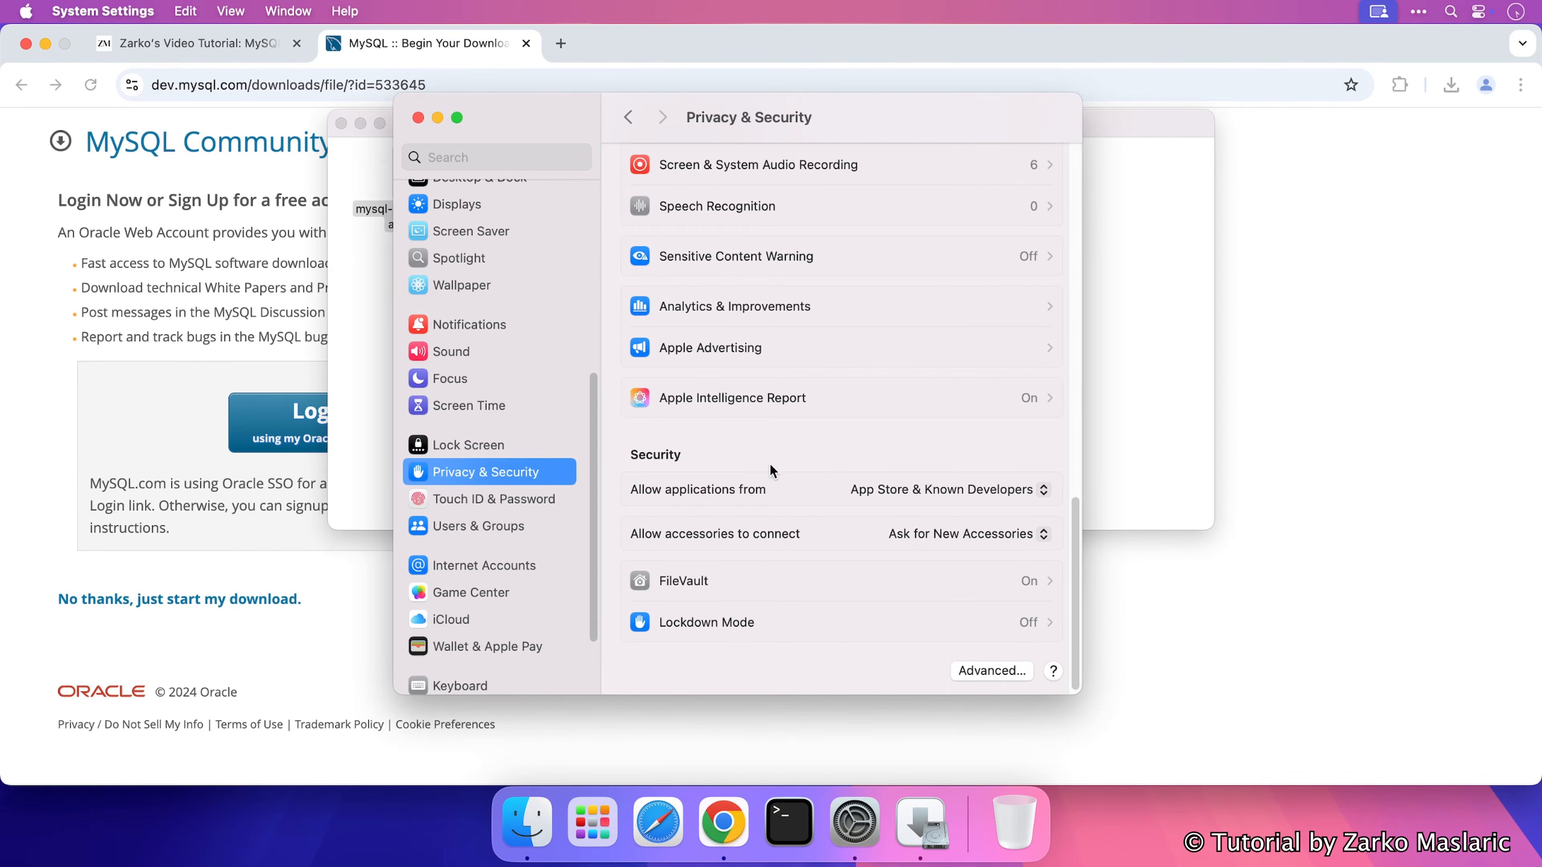
{"action": "scroll", "coordinate": [716, 461], "scroll_direction": "down", "scroll_amount": 1}
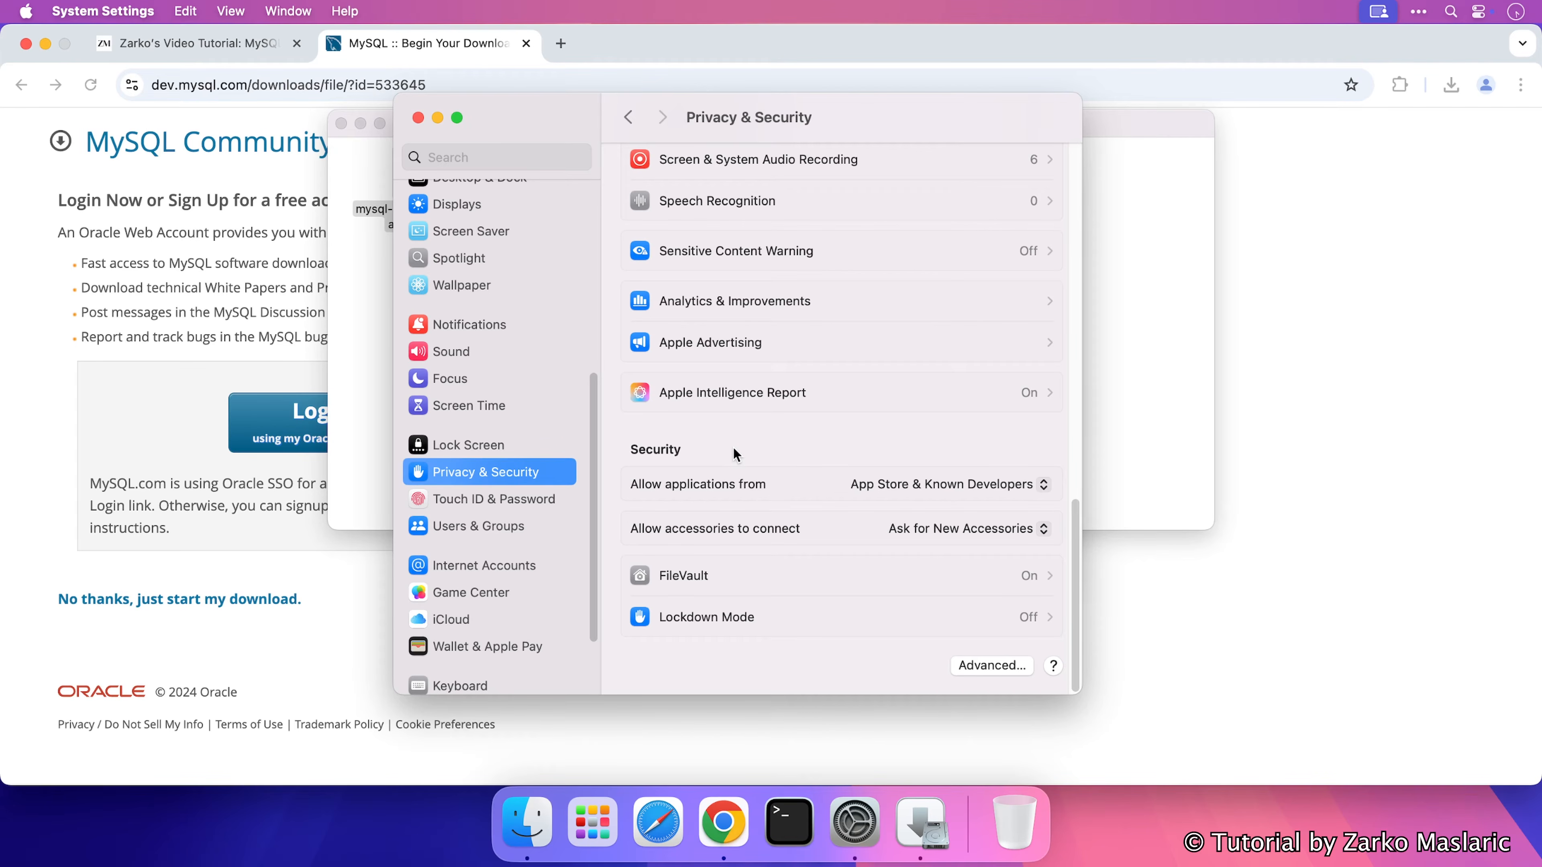
{"action": "left_click", "coordinate": [418, 117]}
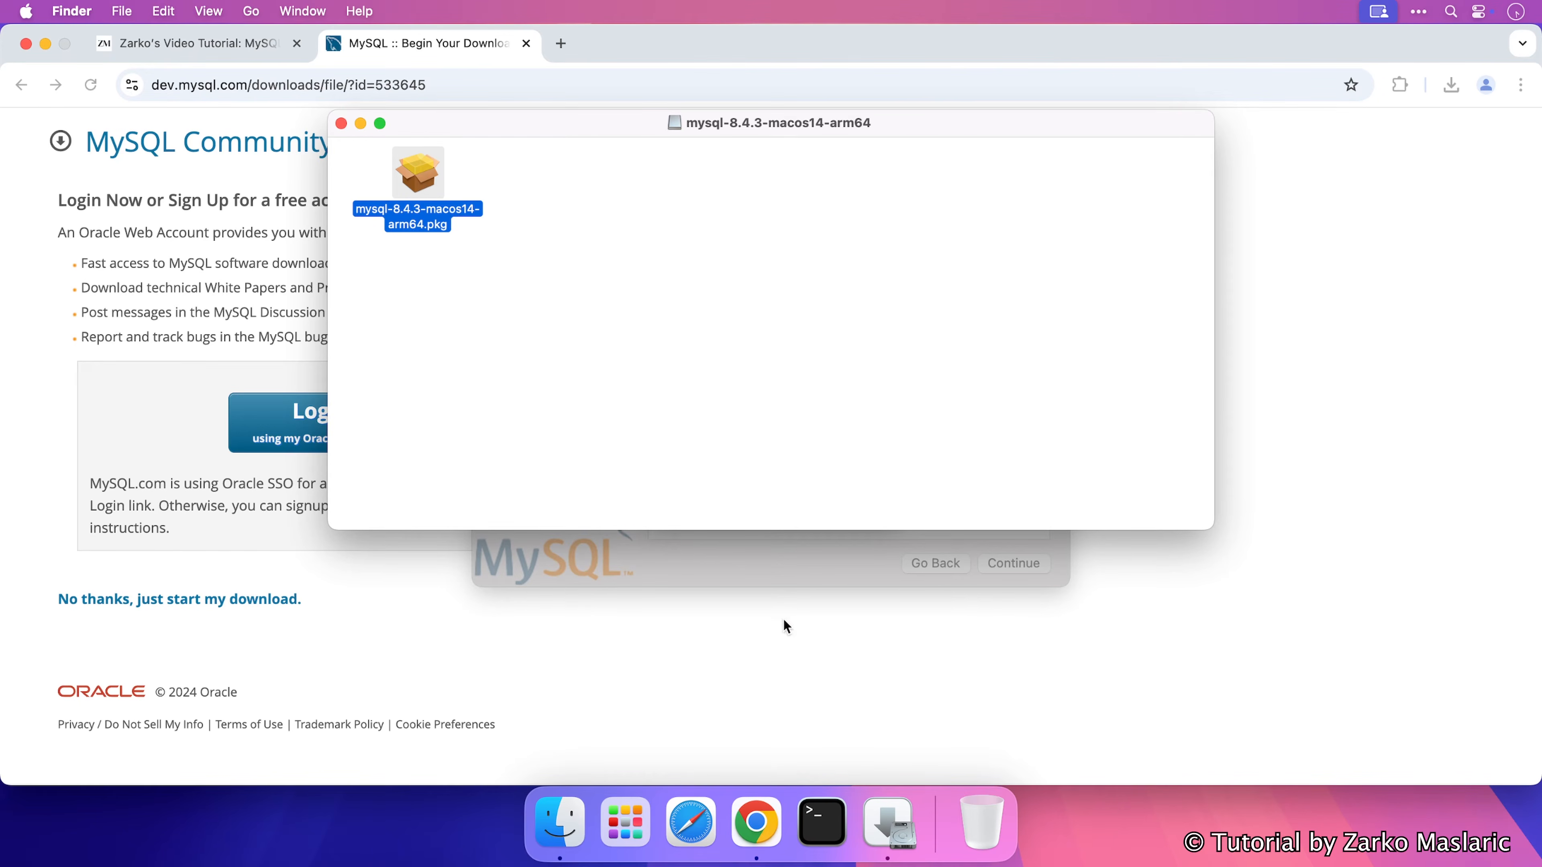
Return to the MySQL installer, allow its compatibility check program to run, and agree to the software license.
{"action": "left_click", "coordinate": [890, 826]}
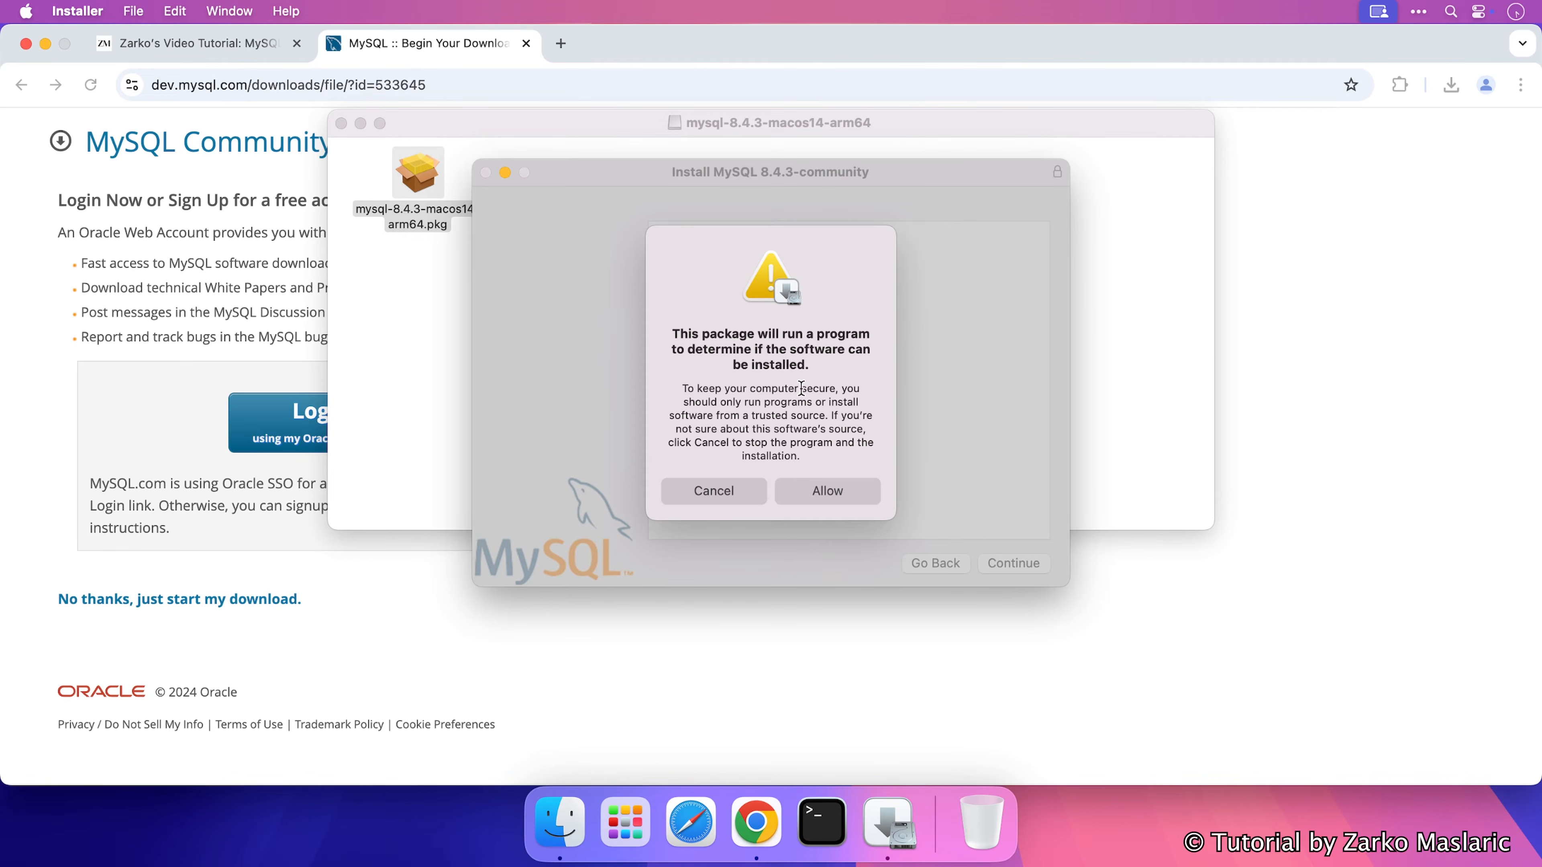
{"action": "left_click", "coordinate": [849, 494]}
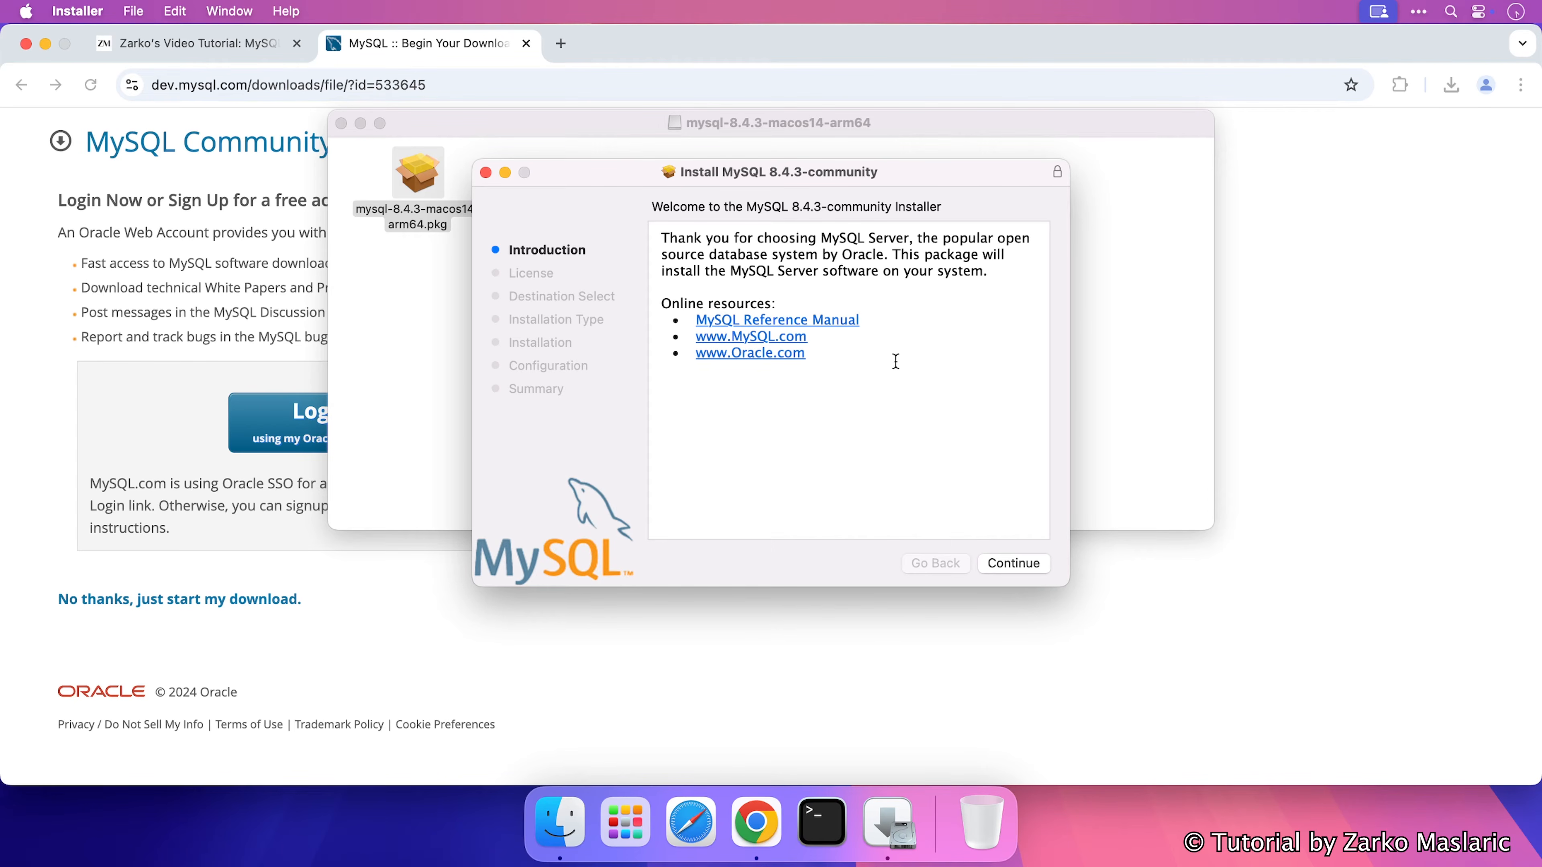
{"action": "left_click", "coordinate": [986, 565]}
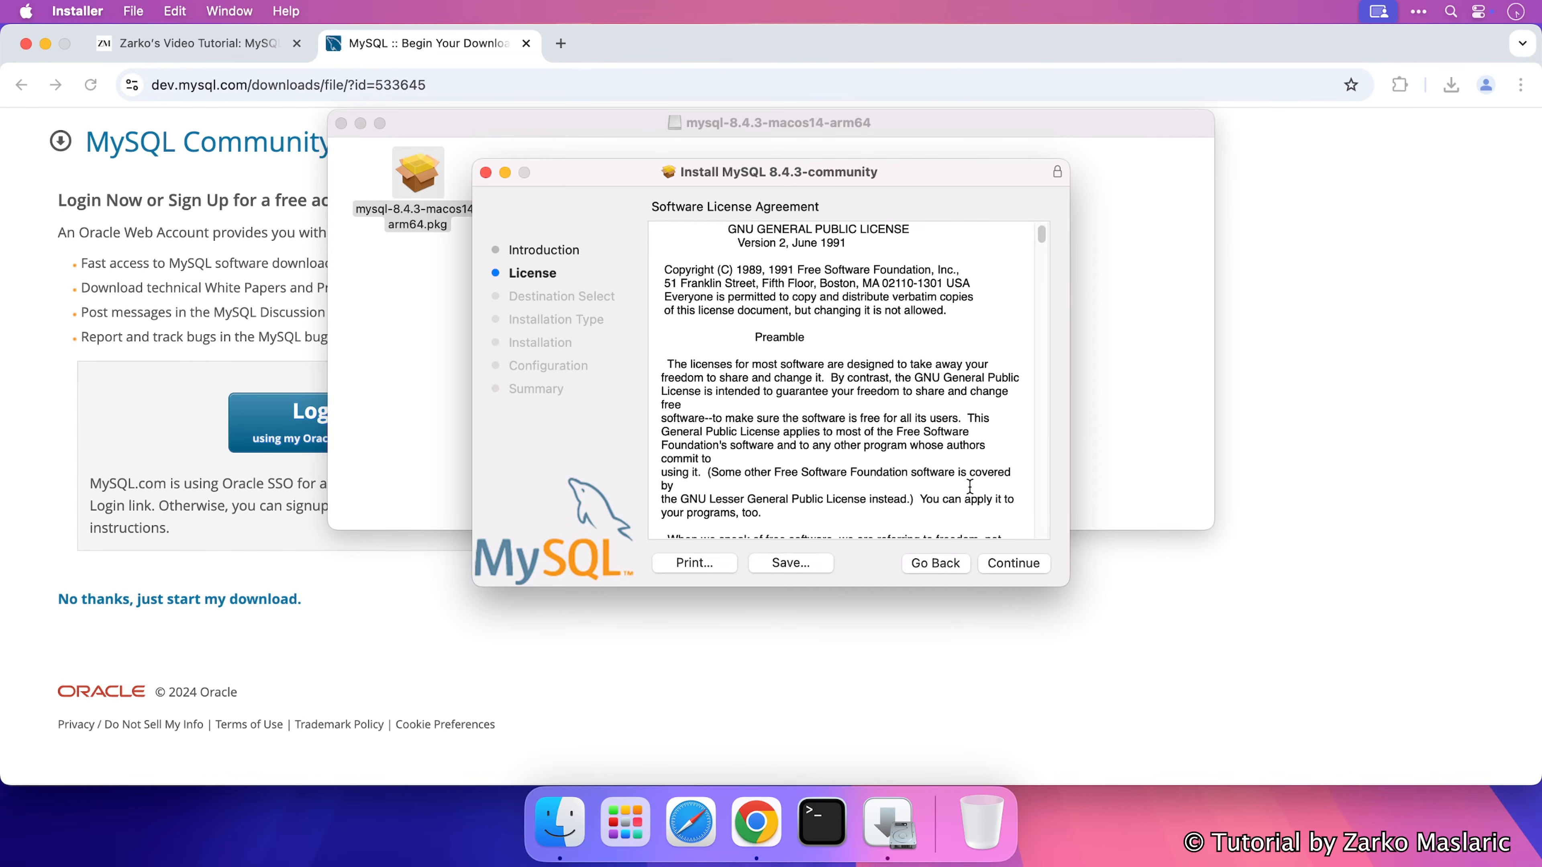
{"action": "left_click_drag", "start_coordinate": [1041, 238], "coordinate": [1033, 531]}
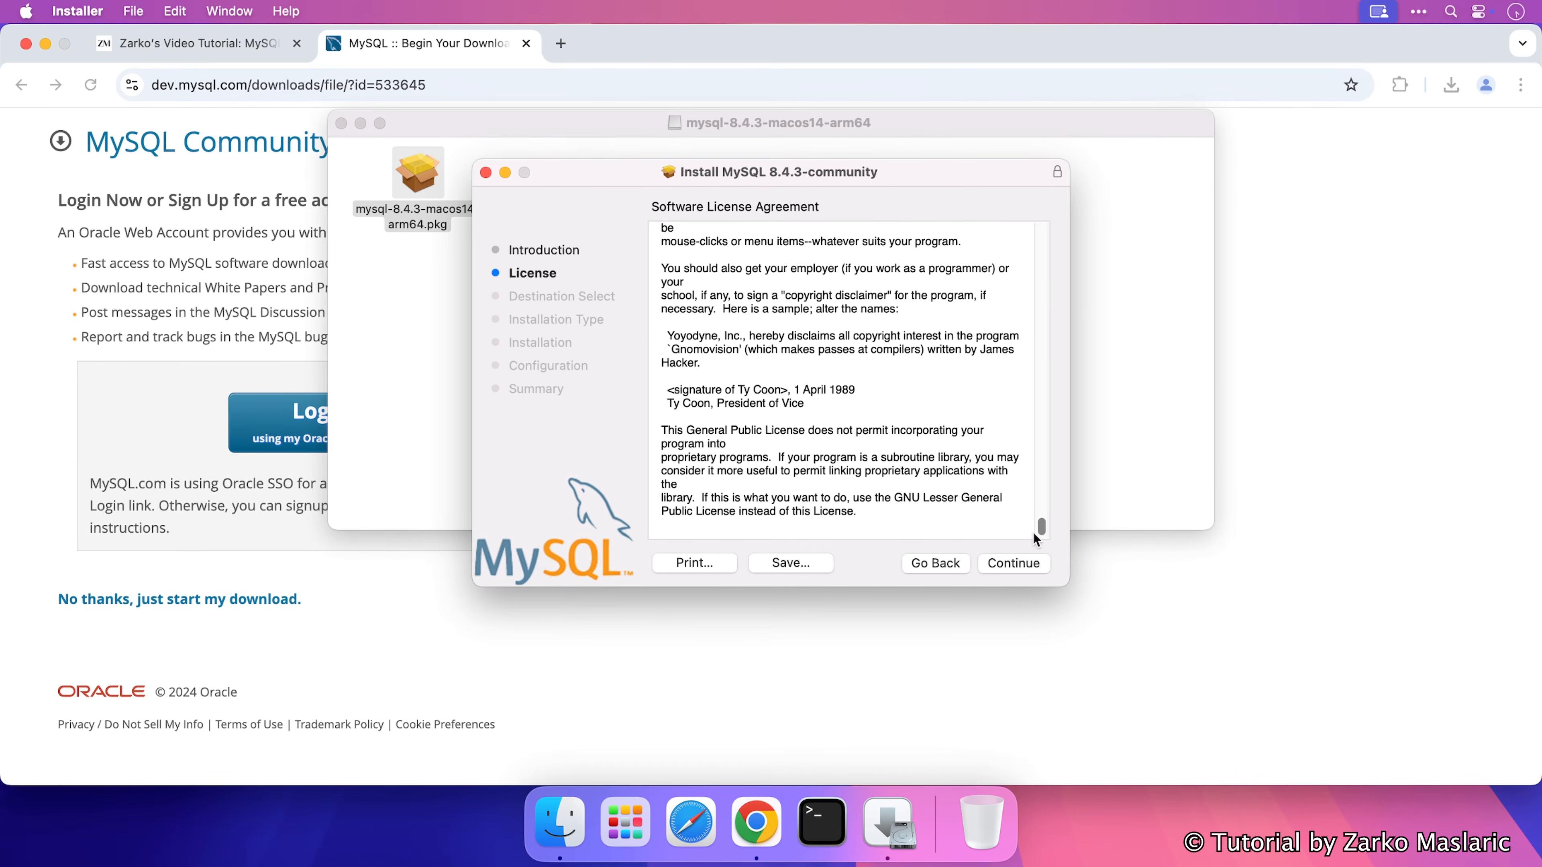
{"action": "left_click", "coordinate": [1004, 563]}
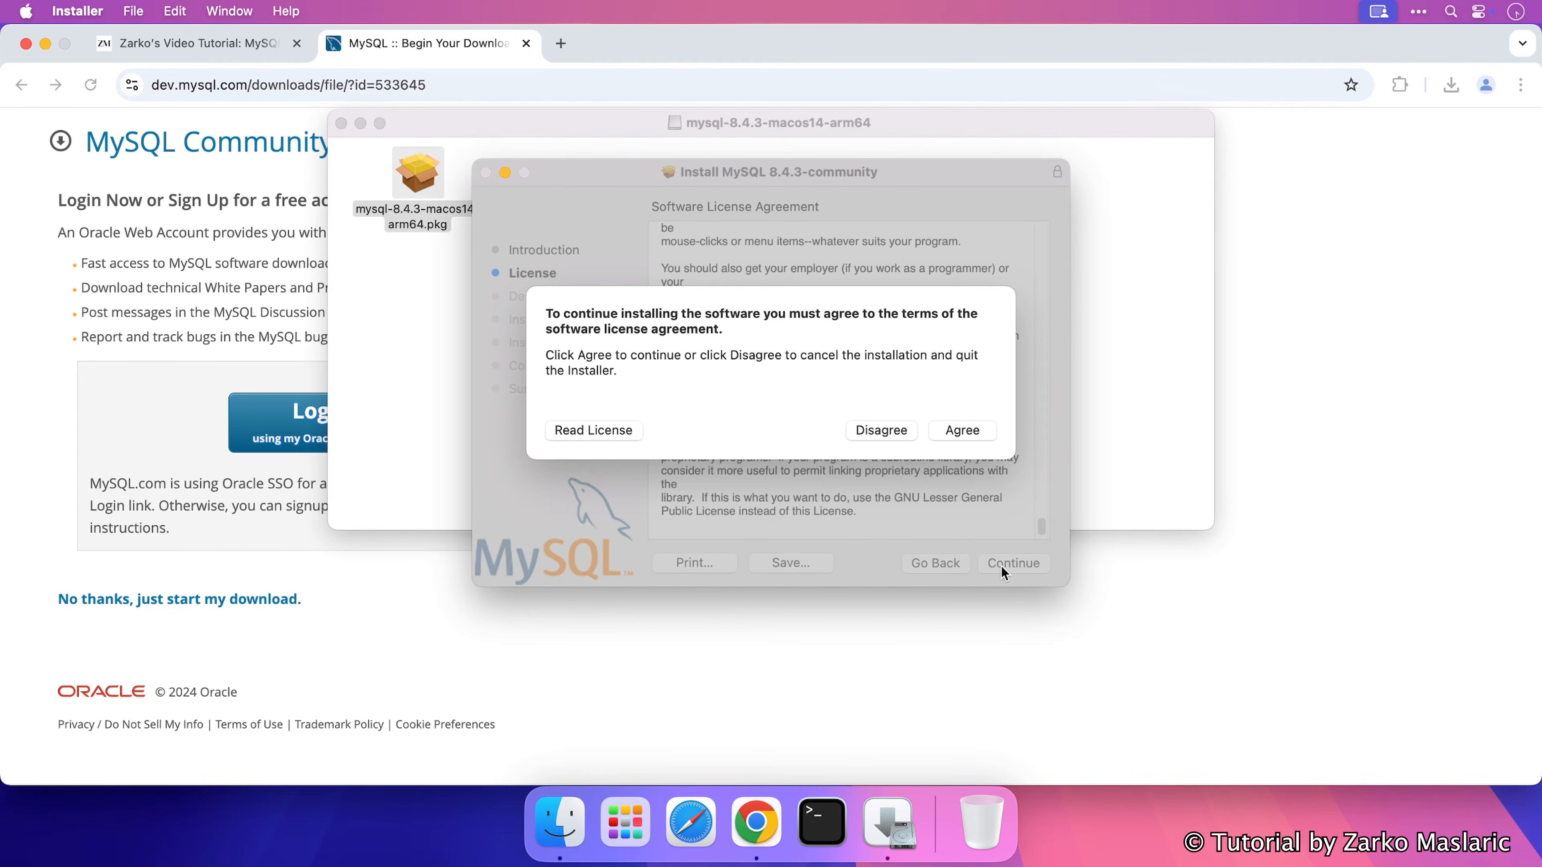
{"action": "left_click", "coordinate": [987, 432]}
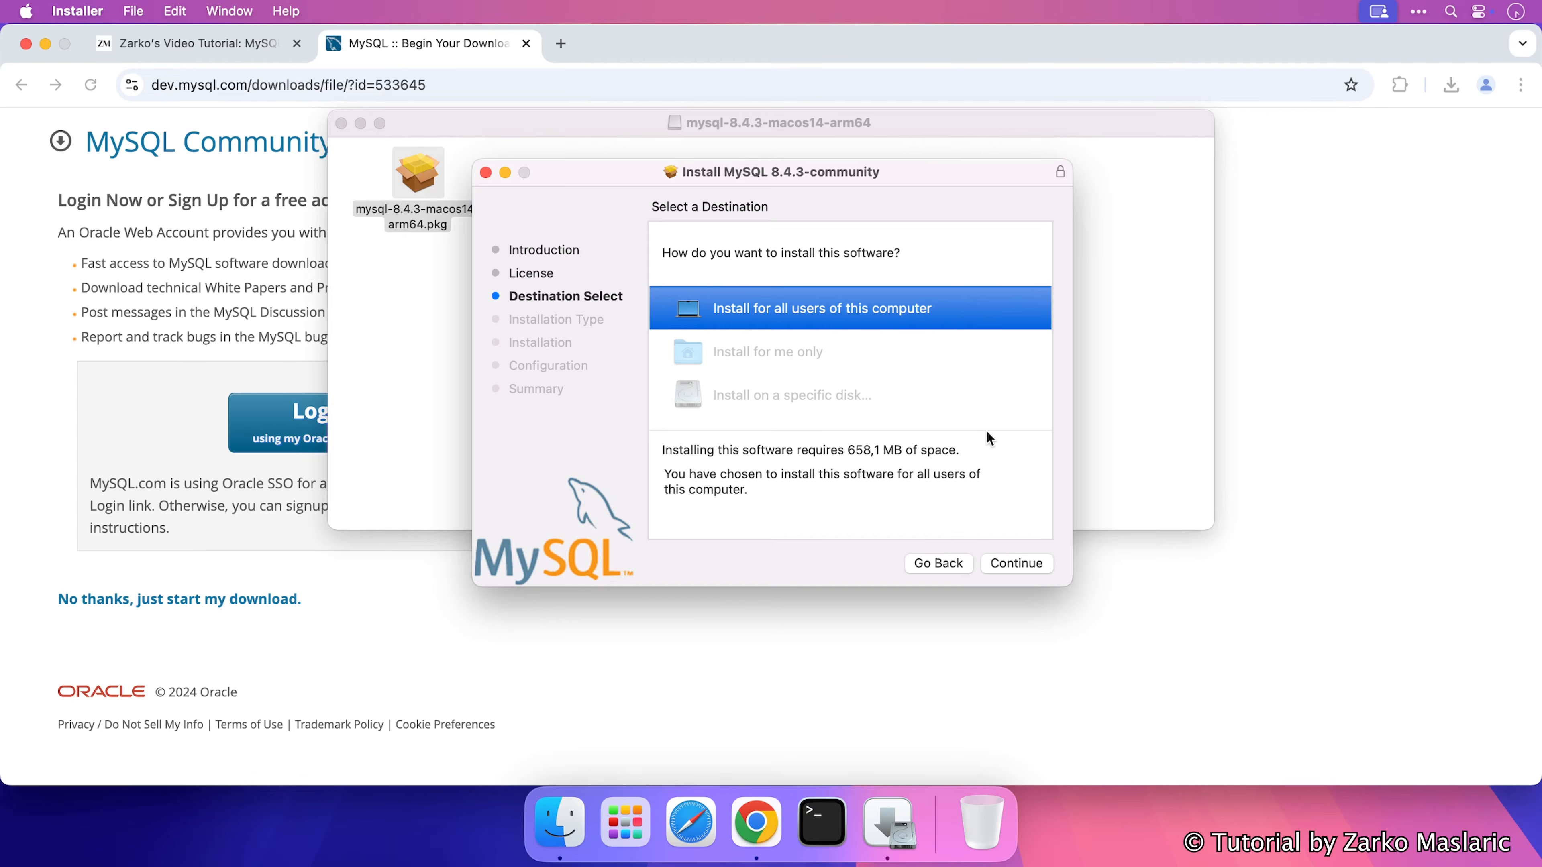
Perform the standard MySQL installation for all users of the computer, authorizing it with the Mac account password.
{"action": "left_click", "coordinate": [1035, 567]}
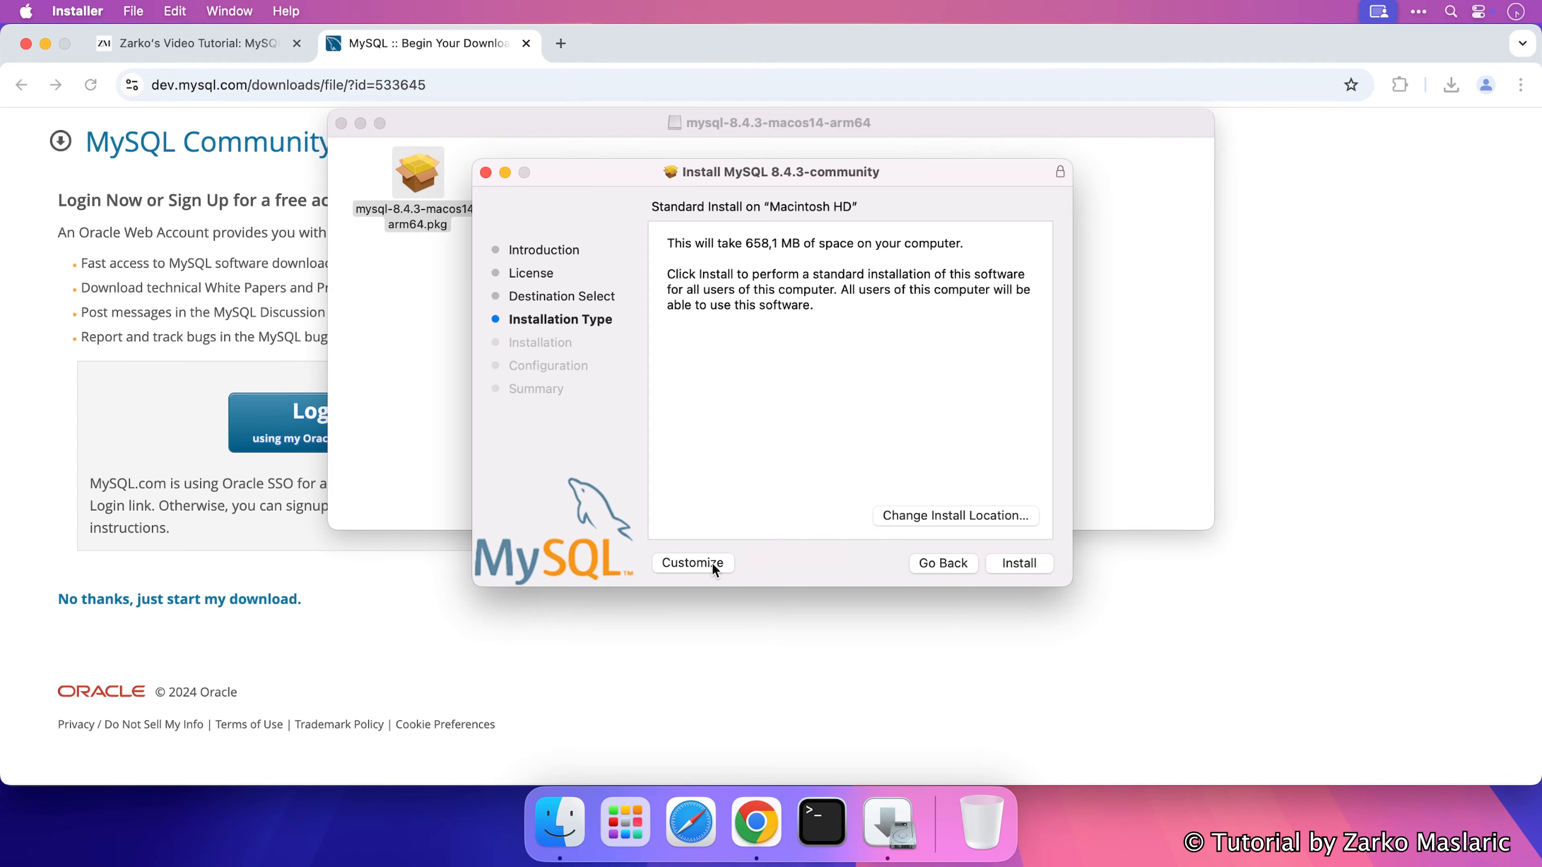
{"action": "left_click", "coordinate": [1035, 564]}
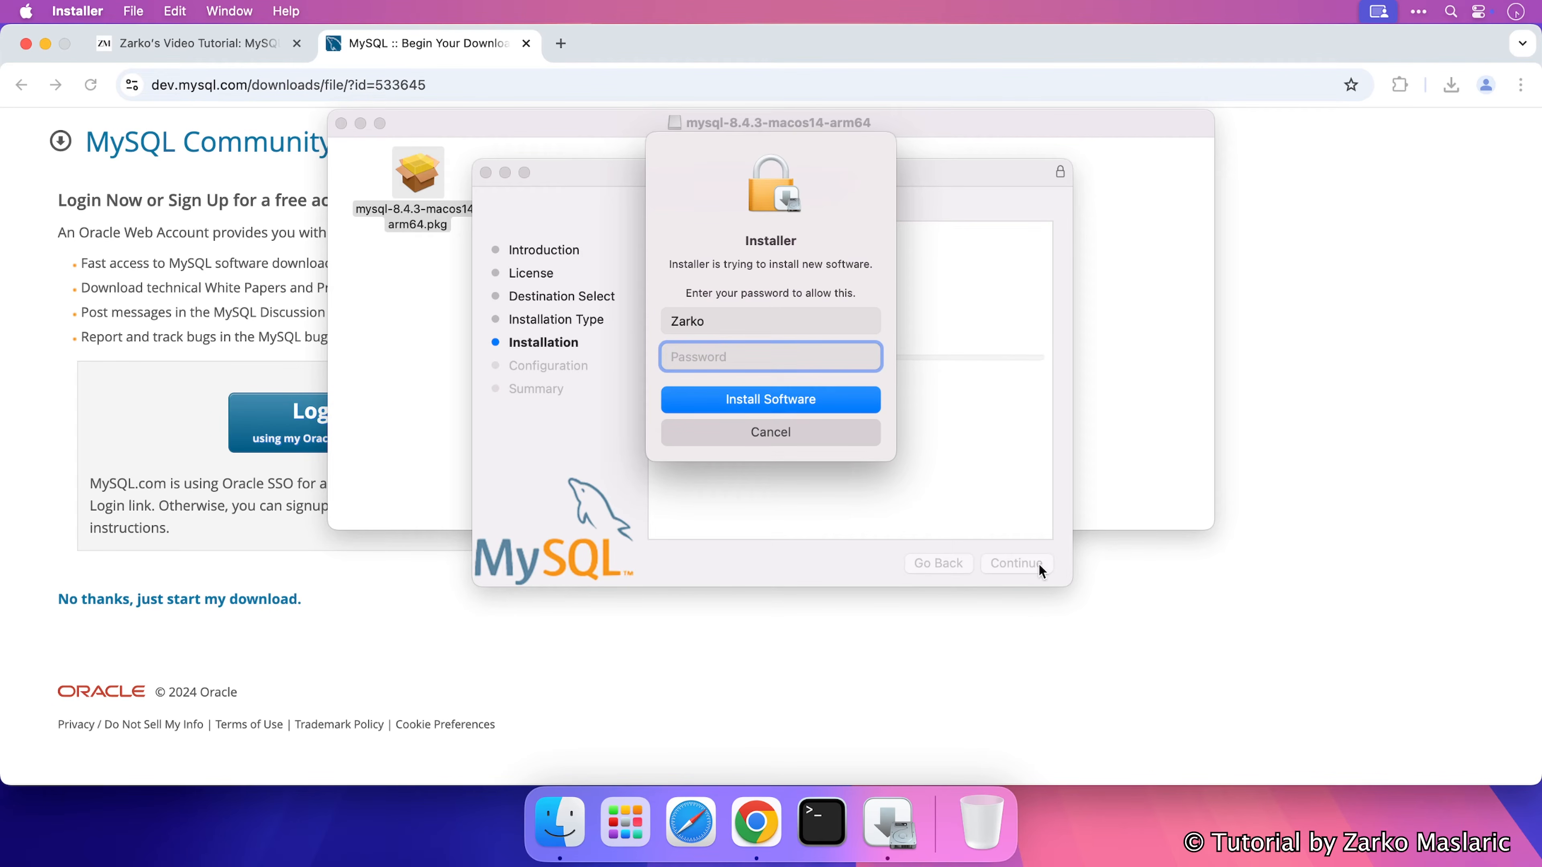
{"action": "type", "text": "**********"}
{"action": "left_click", "coordinate": [787, 398]}
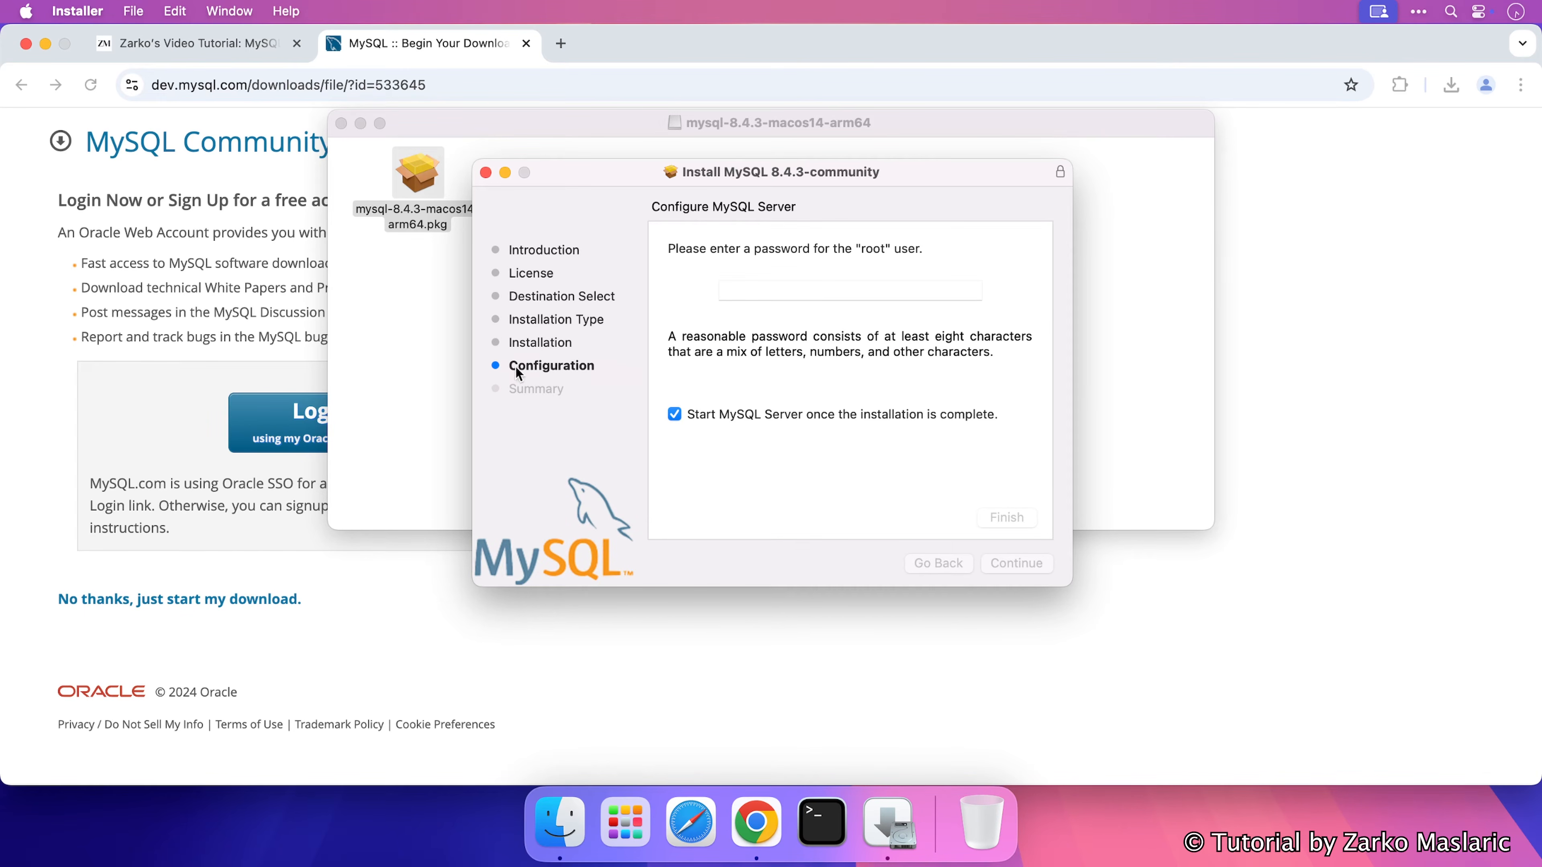
Set the MySQL root user's password and finish the server configuration, authorizing the change with the Mac account password.
{"action": "left_click", "coordinate": [755, 295]}
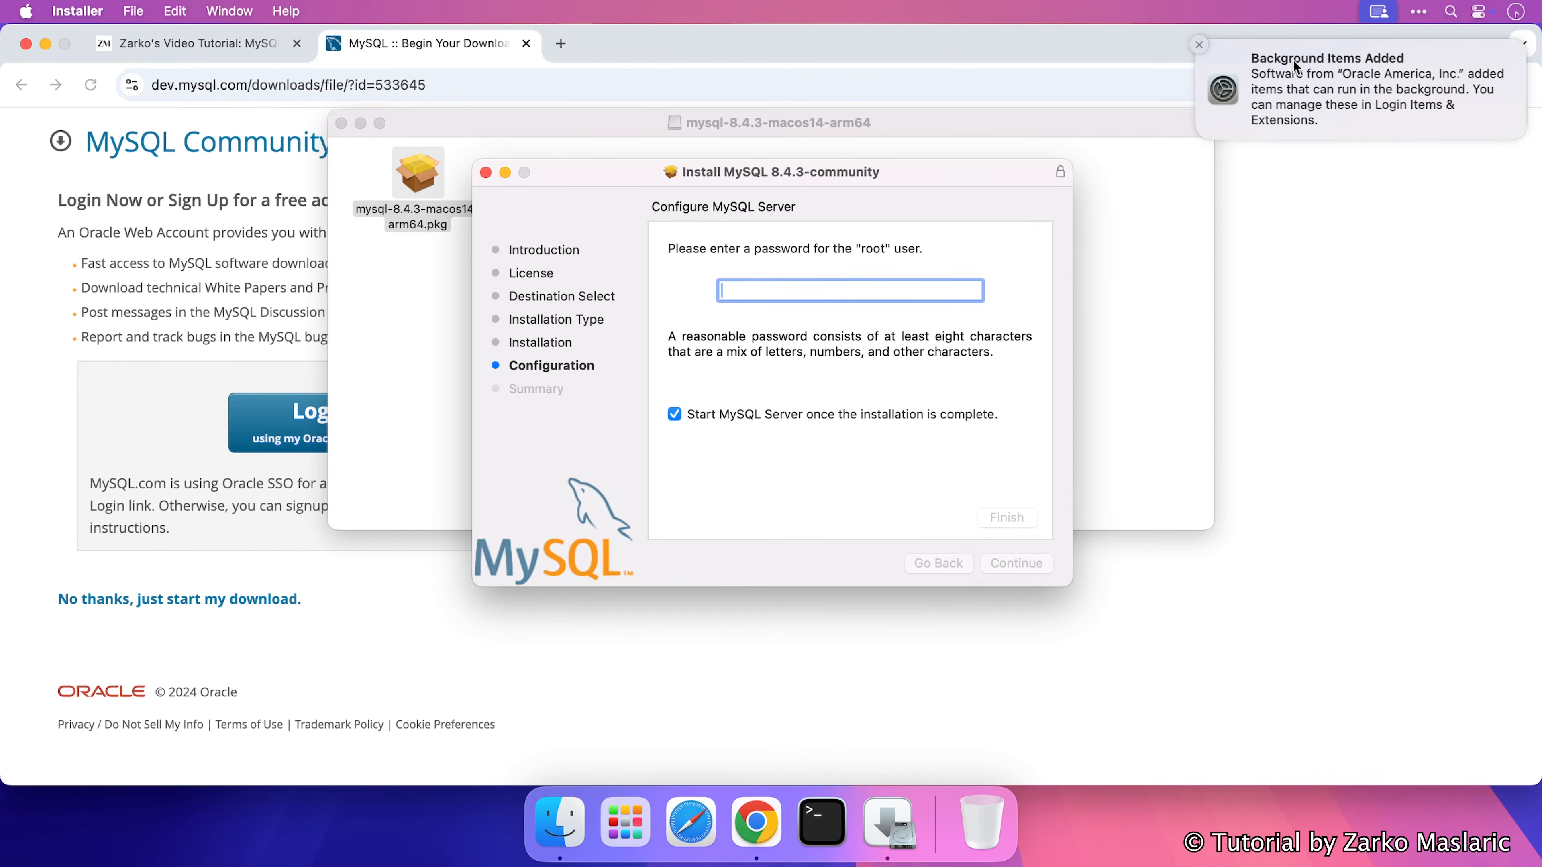
{"action": "left_click", "coordinate": [1199, 45]}
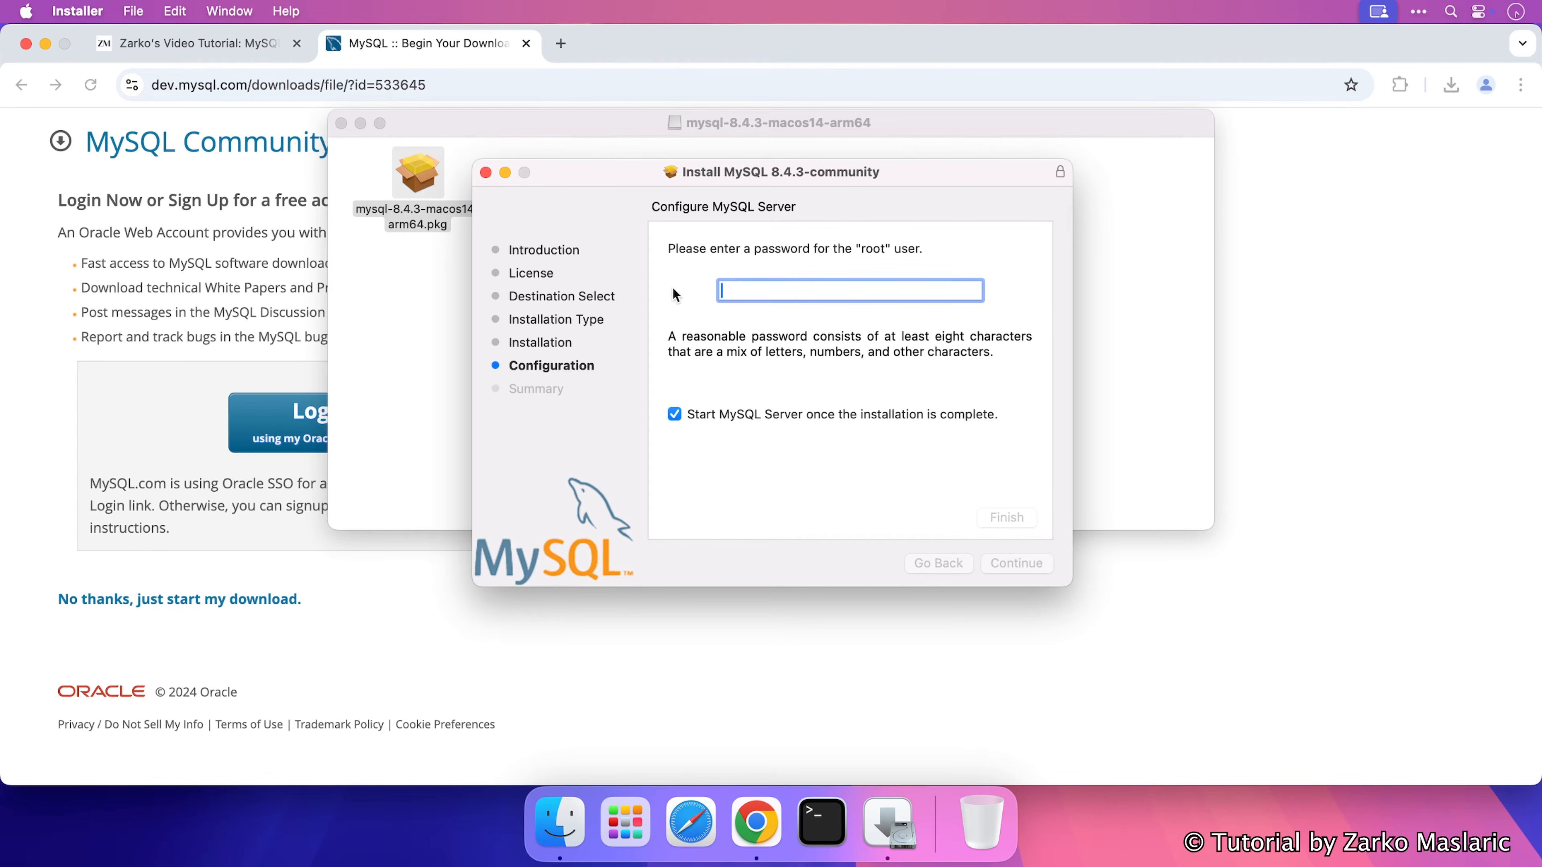
{"action": "type", "text": "••••••••••"}
{"action": "left_click_drag", "start_coordinate": [807, 290], "coordinate": [726, 290]}
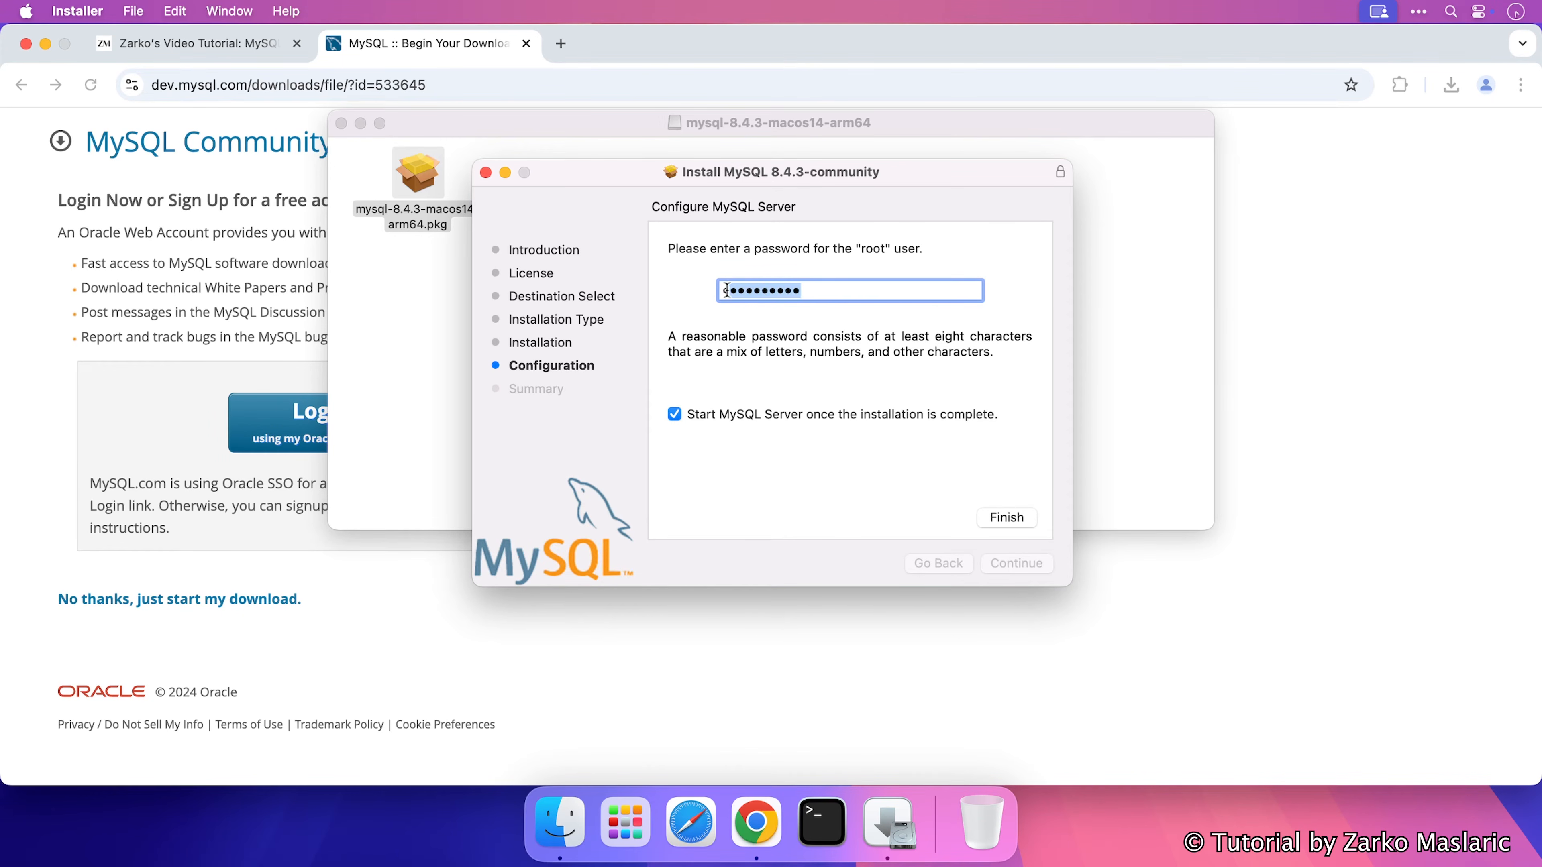
{"action": "left_click", "coordinate": [813, 296]}
{"action": "left_click_drag", "start_coordinate": [814, 291], "coordinate": [711, 291]}
{"action": "left_click", "coordinate": [988, 518]}
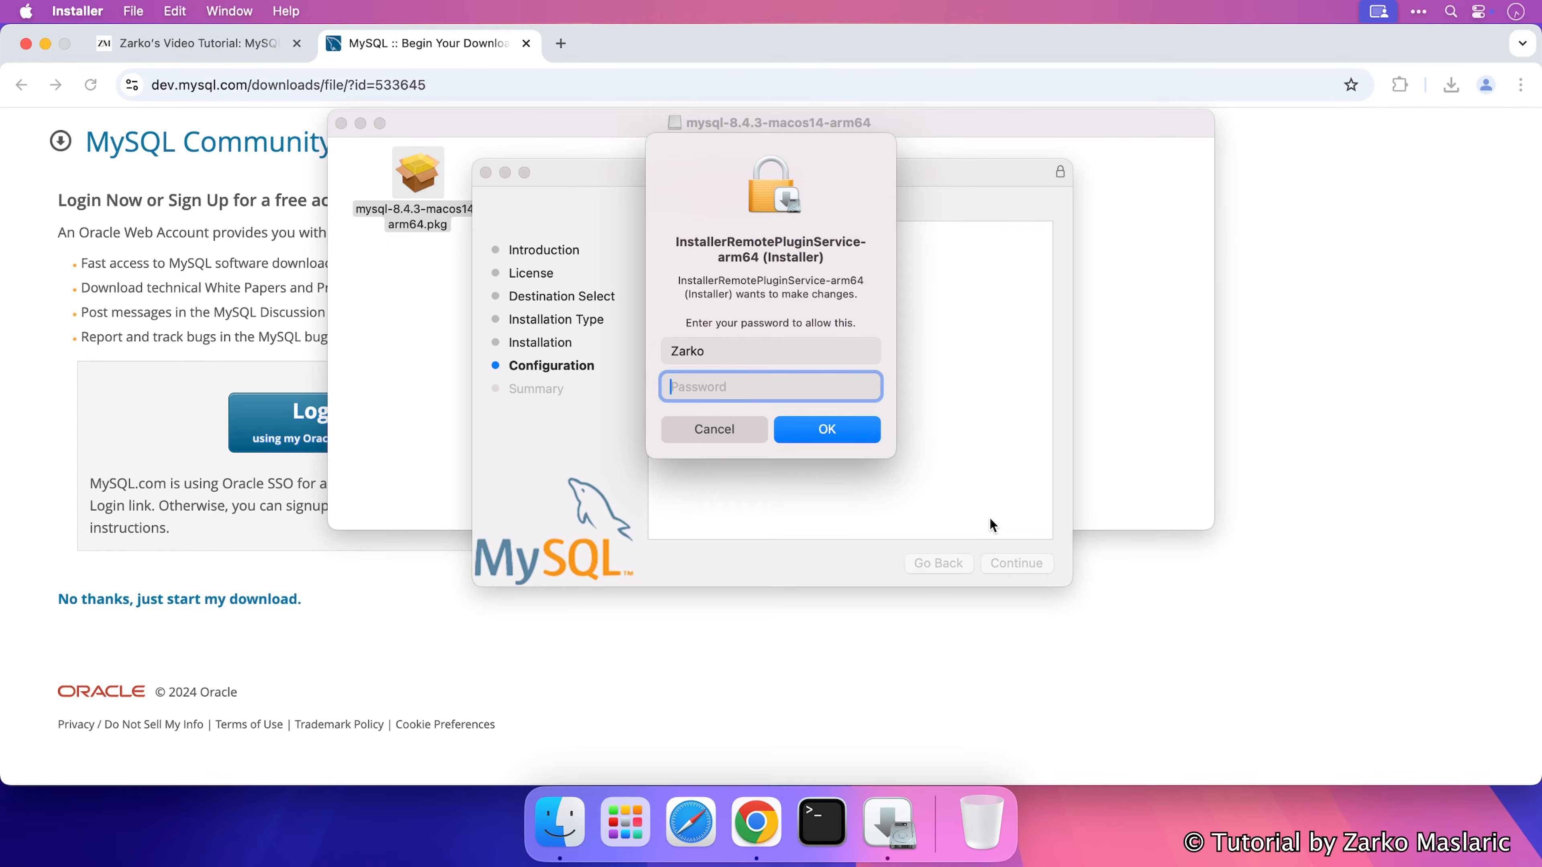
{"action": "type", "text": "••••••••••"}
{"action": "left_click", "coordinate": [855, 433]}
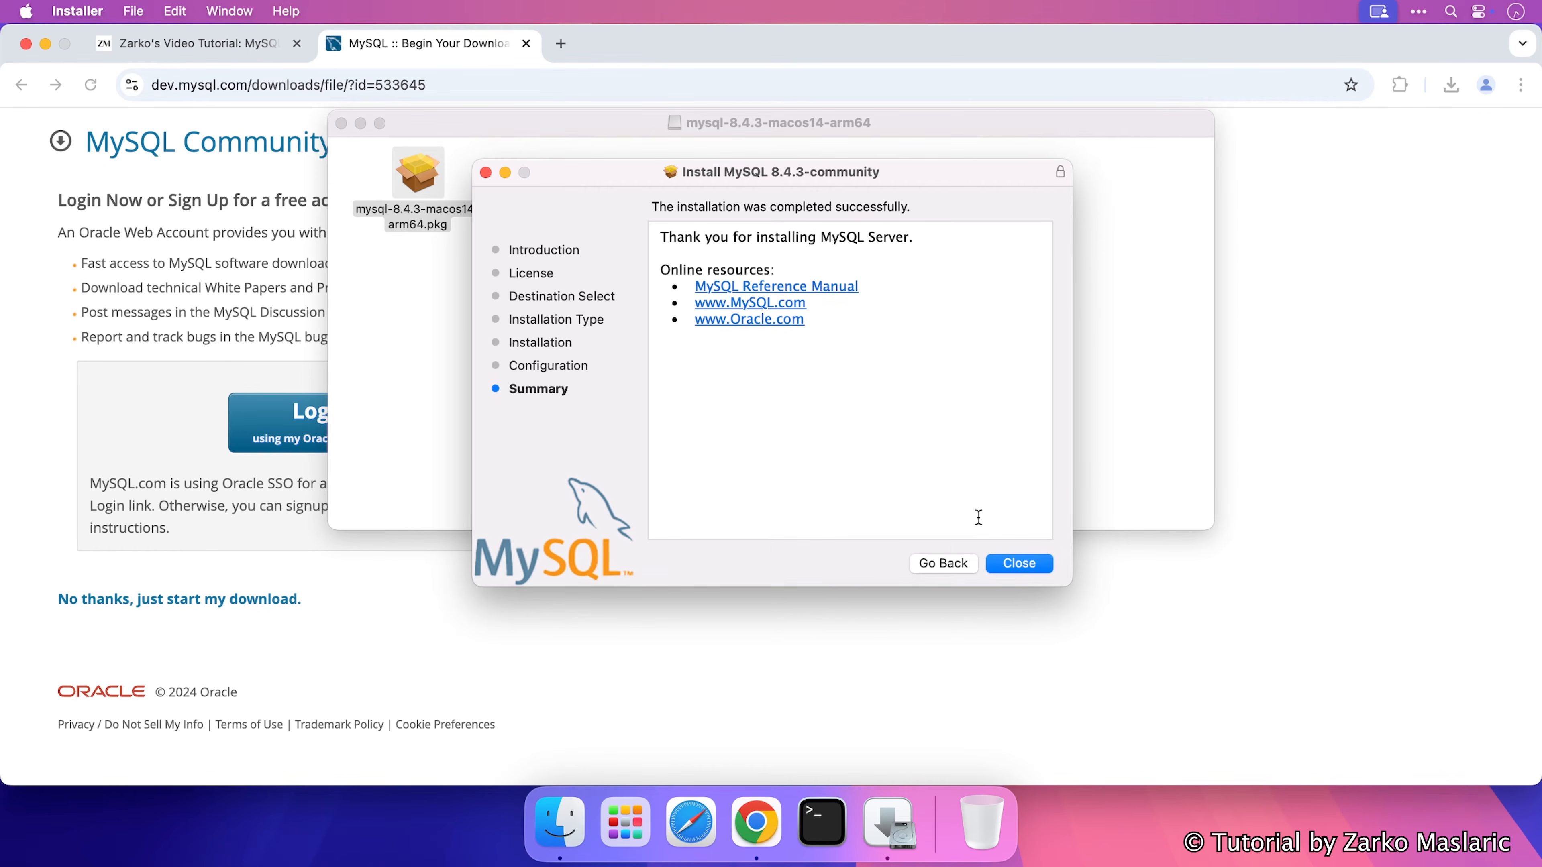
Close the MySQL installer, moving its package and disk image to the Trash, and close the MySQL download page in Chrome.
{"action": "left_click", "coordinate": [1012, 566]}
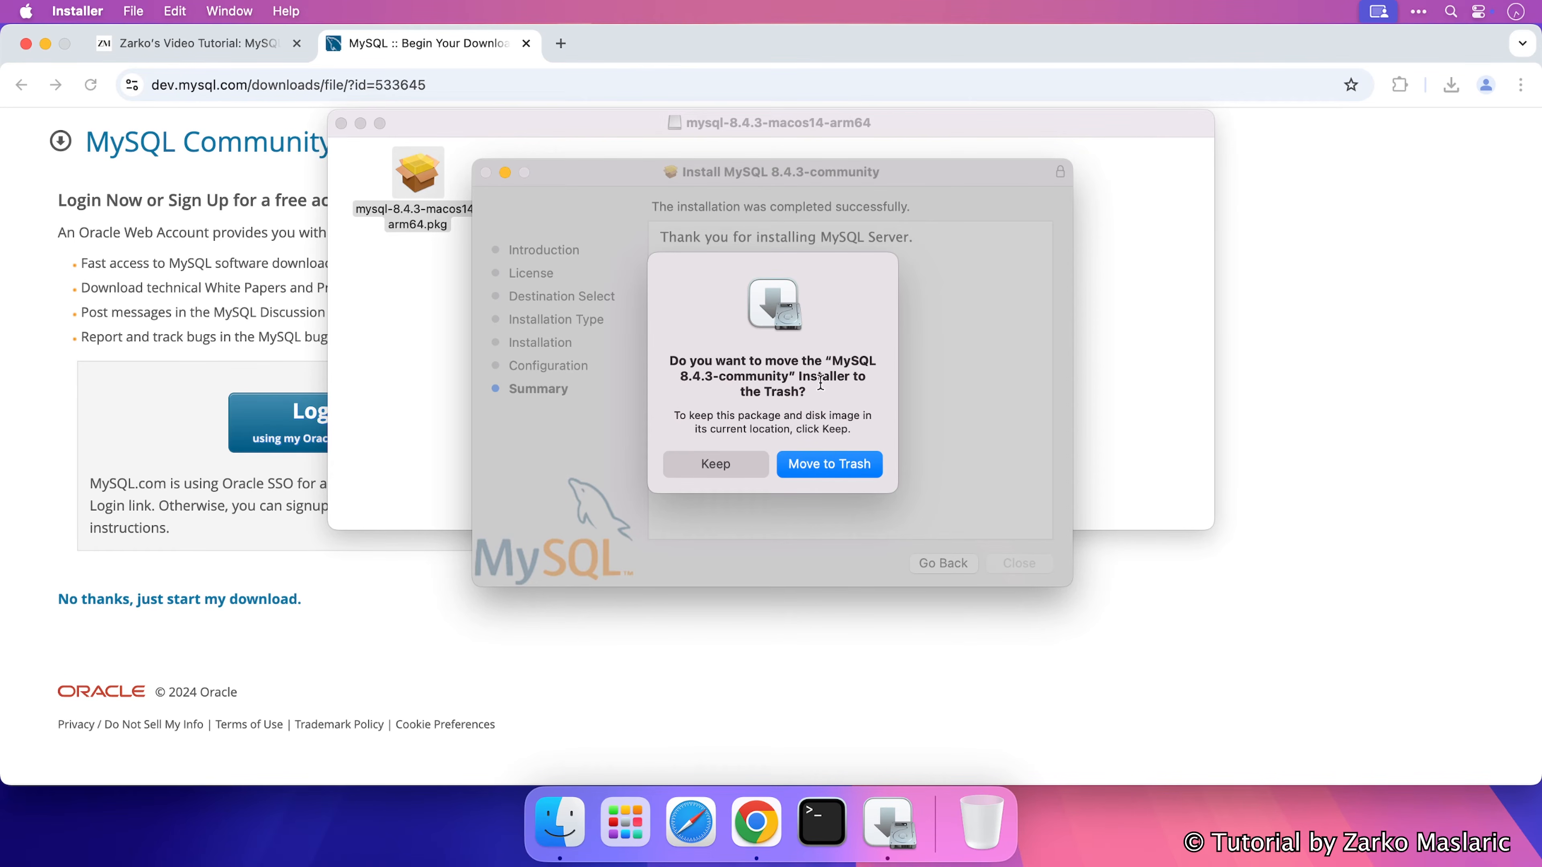
{"action": "left_click", "coordinate": [830, 469]}
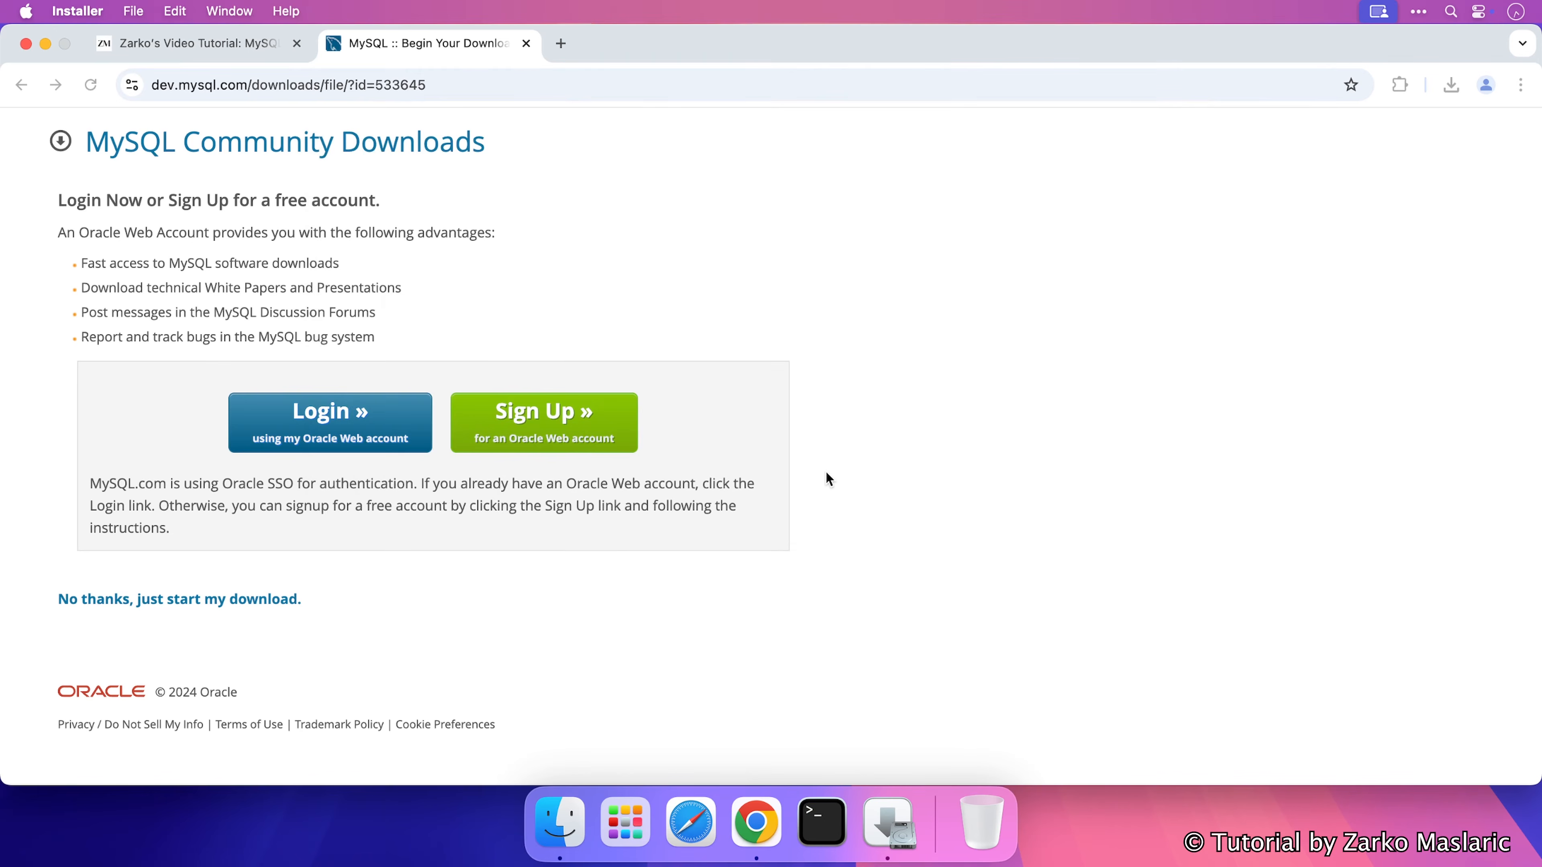
{"action": "left_click", "coordinate": [526, 44]}
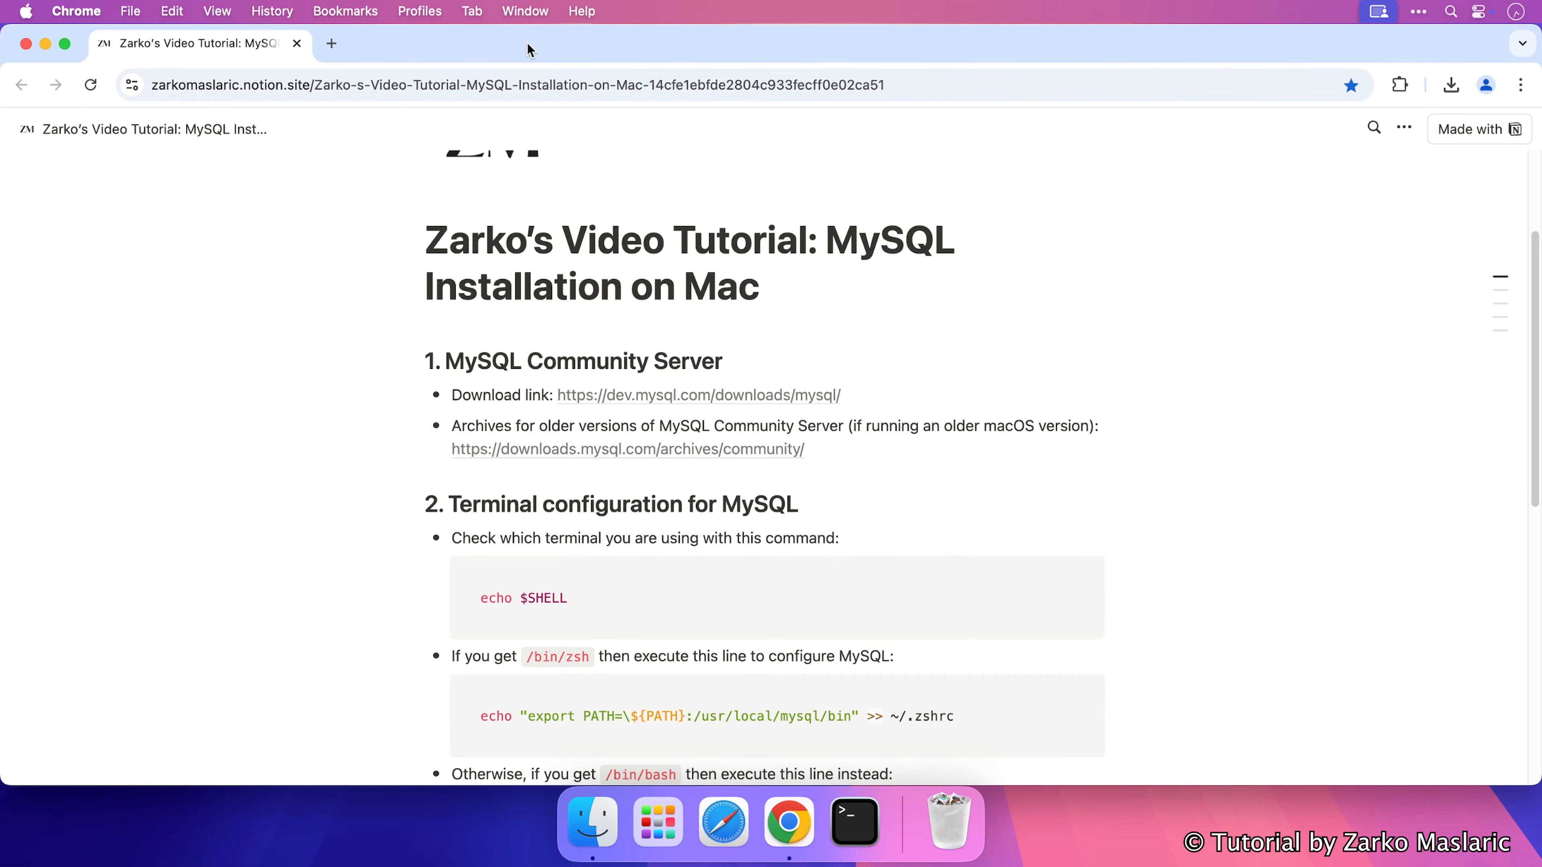
Examine the MySQL server instances and their running status in System Settings, and close the settings window.
{"action": "left_click", "coordinate": [25, 12]}
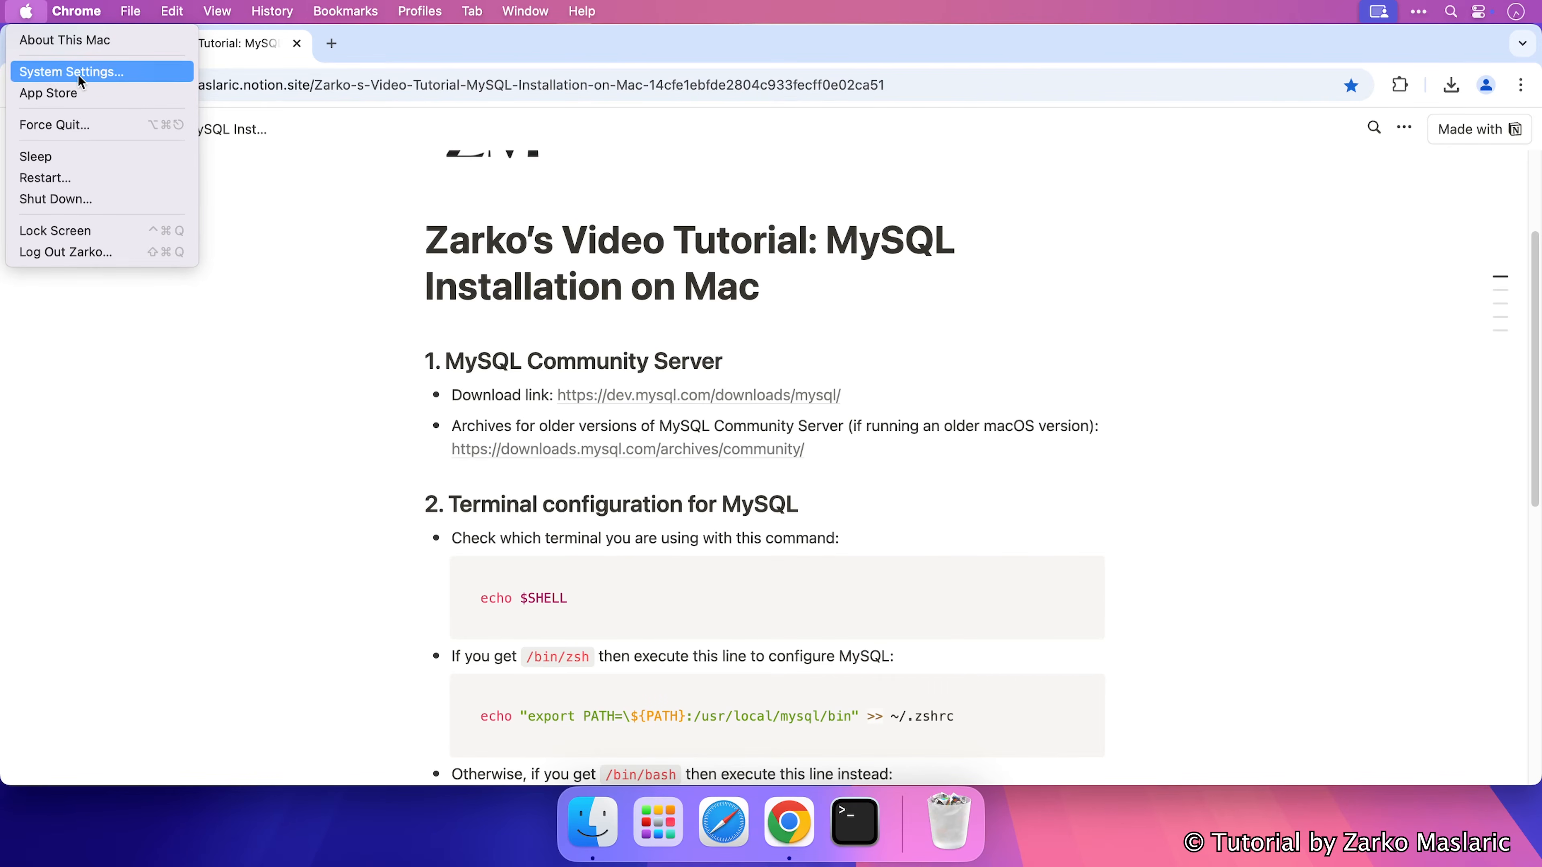
{"action": "left_click", "coordinate": [139, 74]}
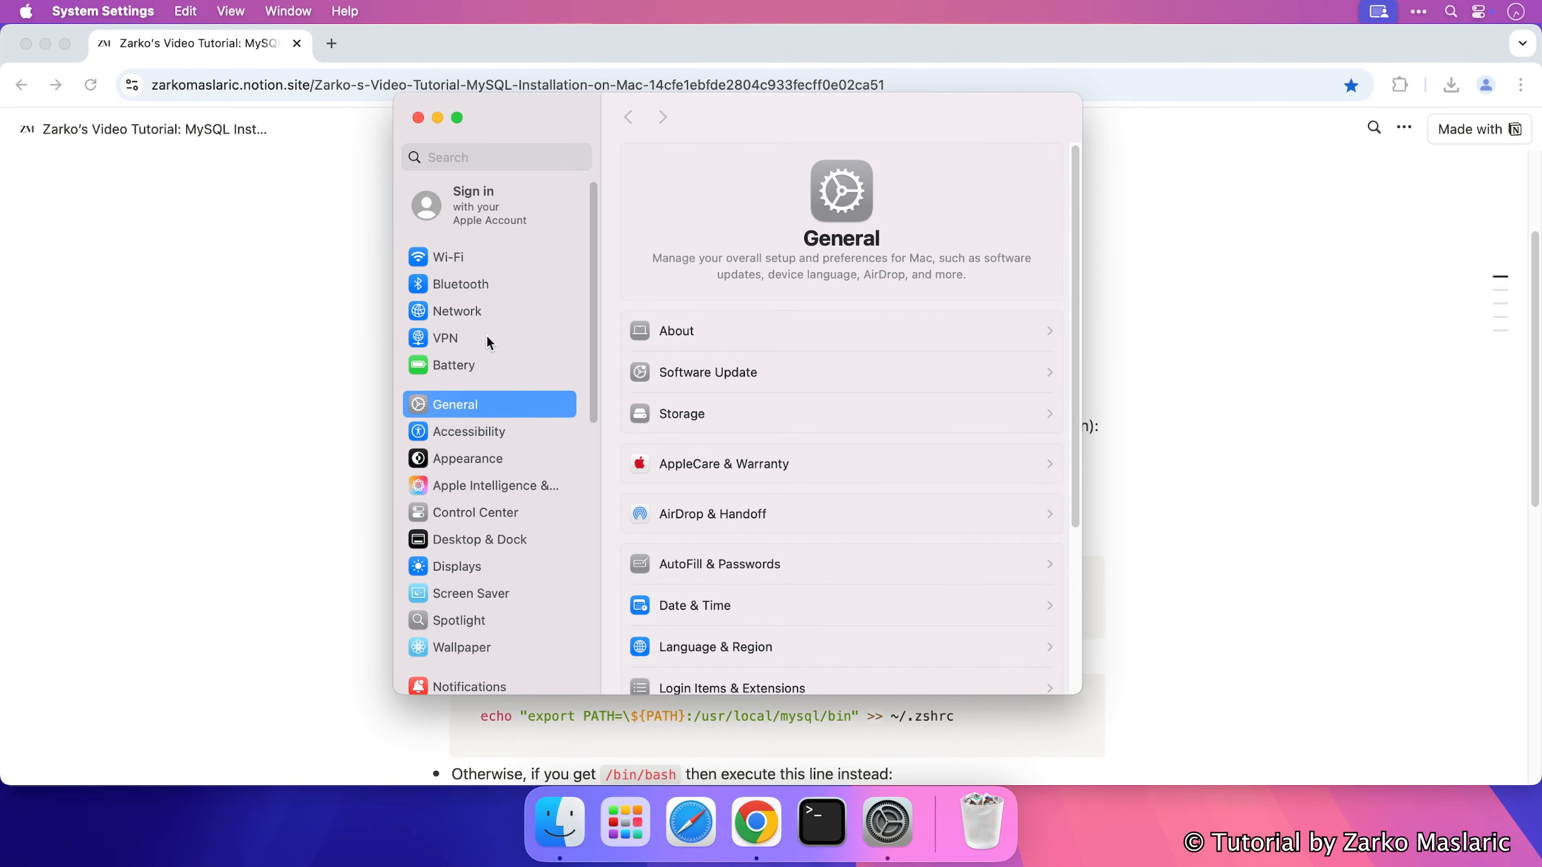
{"action": "scroll", "coordinate": [486, 349], "scroll_direction": "down", "scroll_amount": 10}
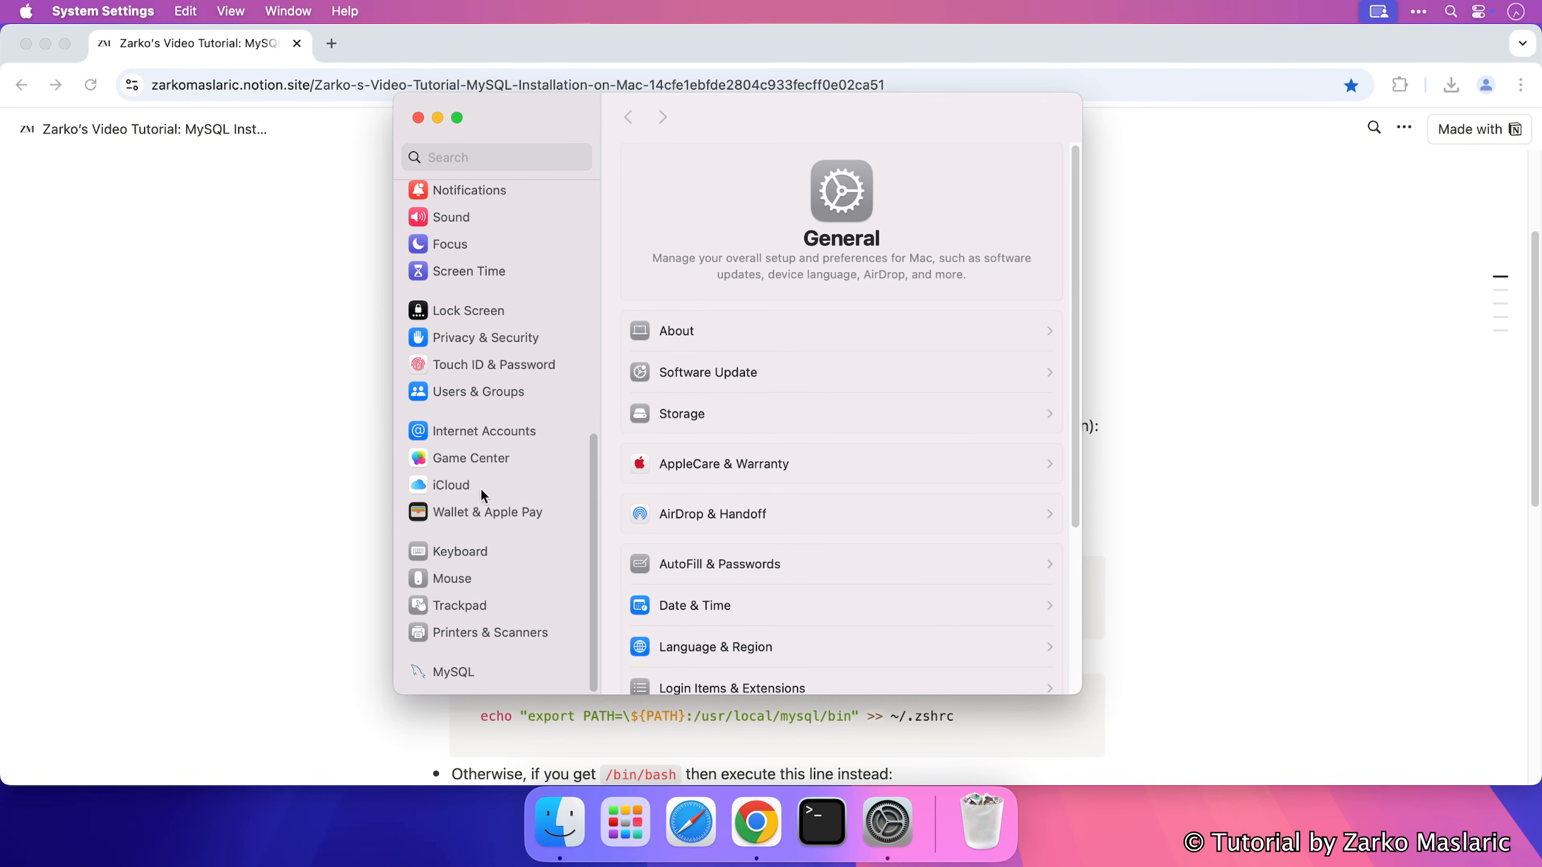
{"action": "left_click", "coordinate": [477, 671]}
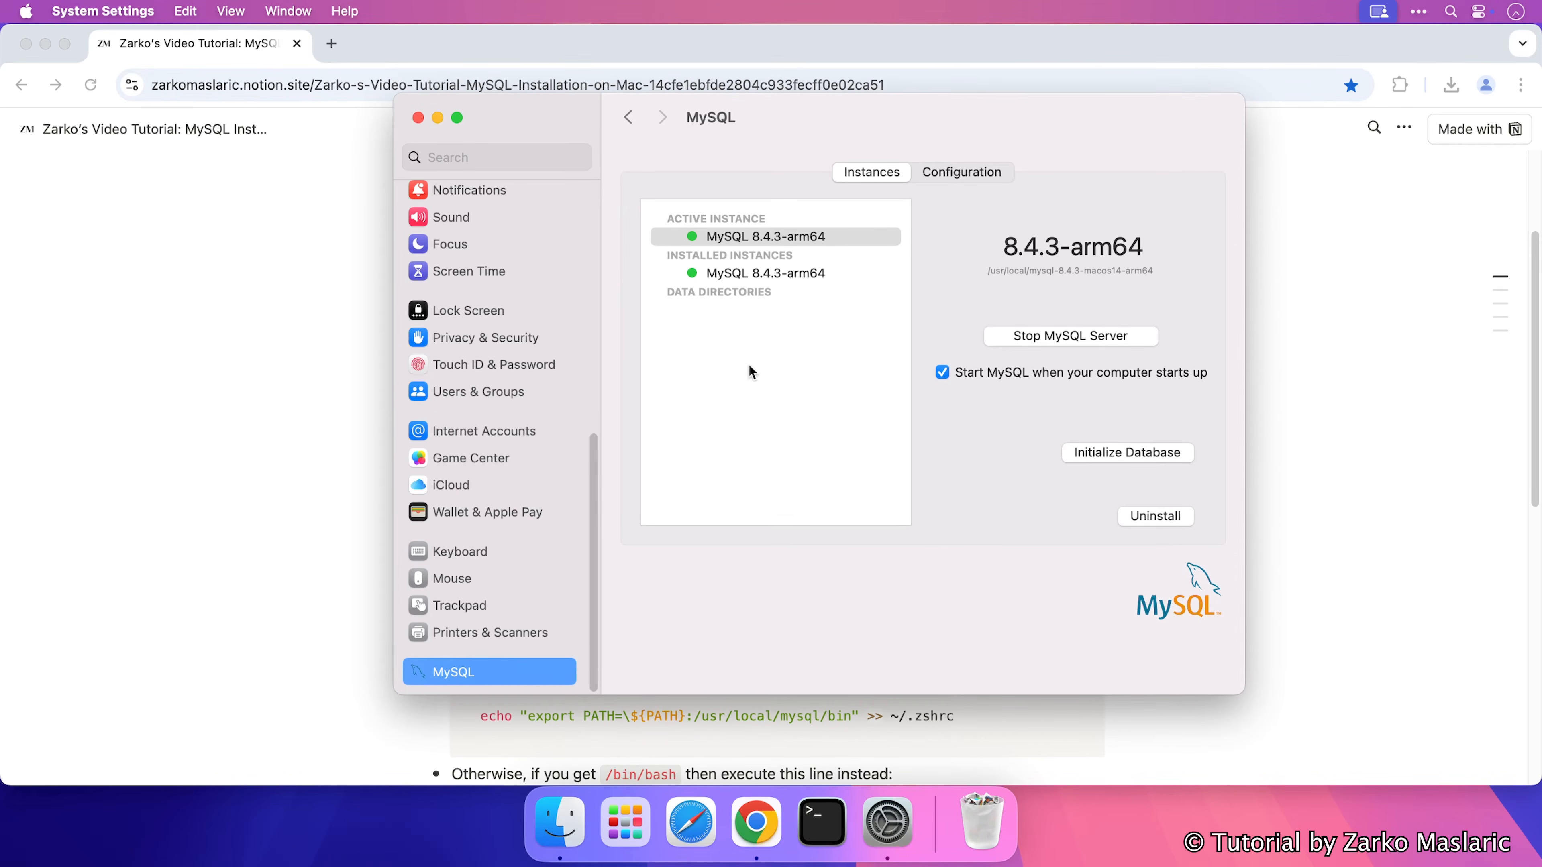
{"action": "left_click", "coordinate": [418, 117]}
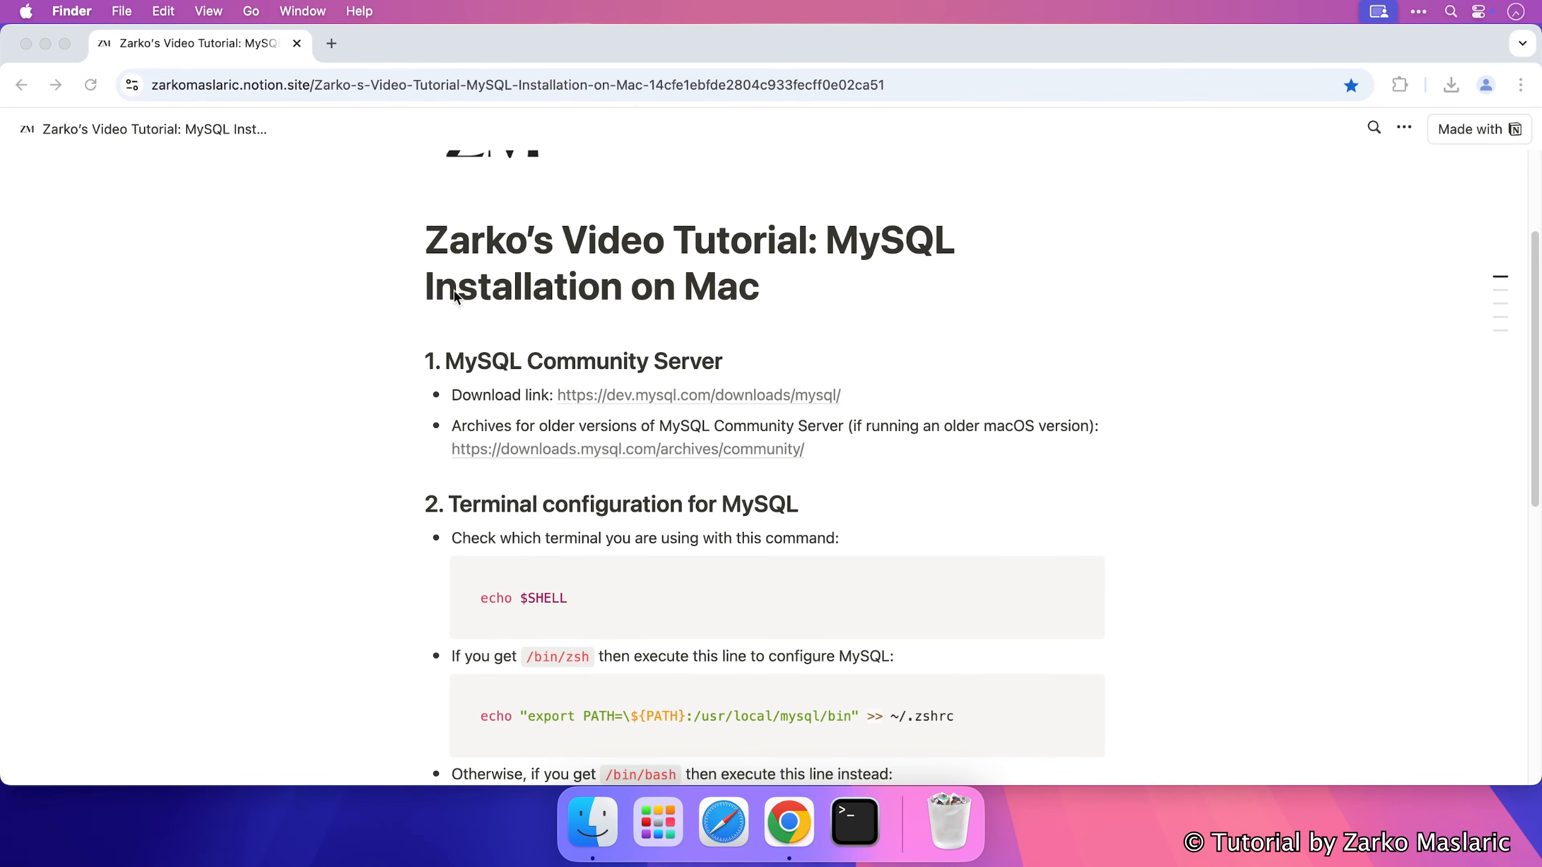
Open Terminal through an app search for "terminal" and run the mysql command to test whether the shell recognizes it.
{"action": "scroll", "coordinate": [457, 297], "scroll_direction": "down", "scroll_amount": 3}
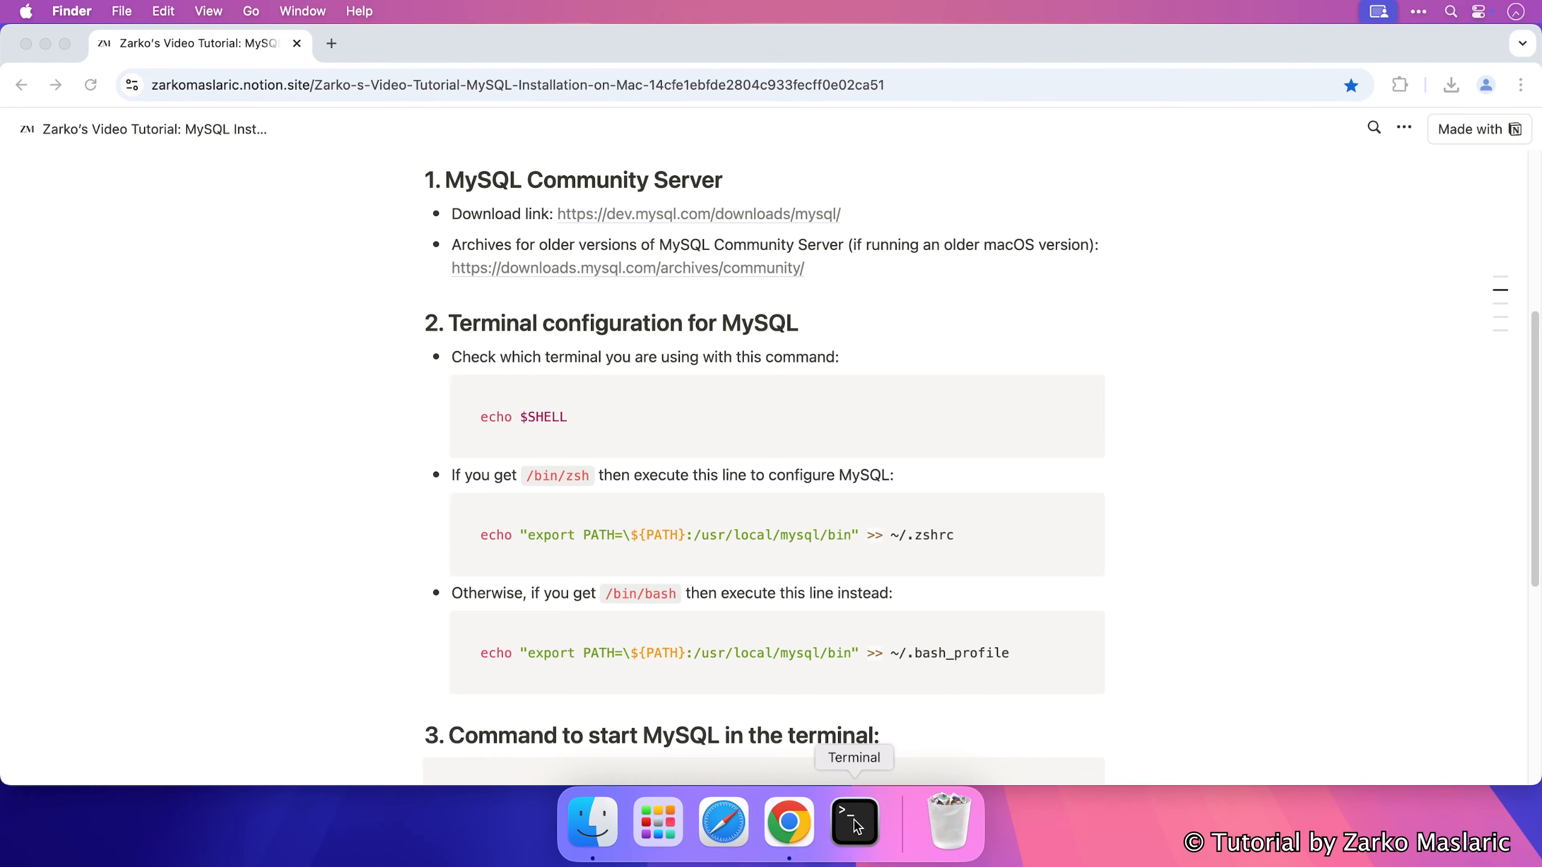
{"action": "left_click", "coordinate": [660, 820]}
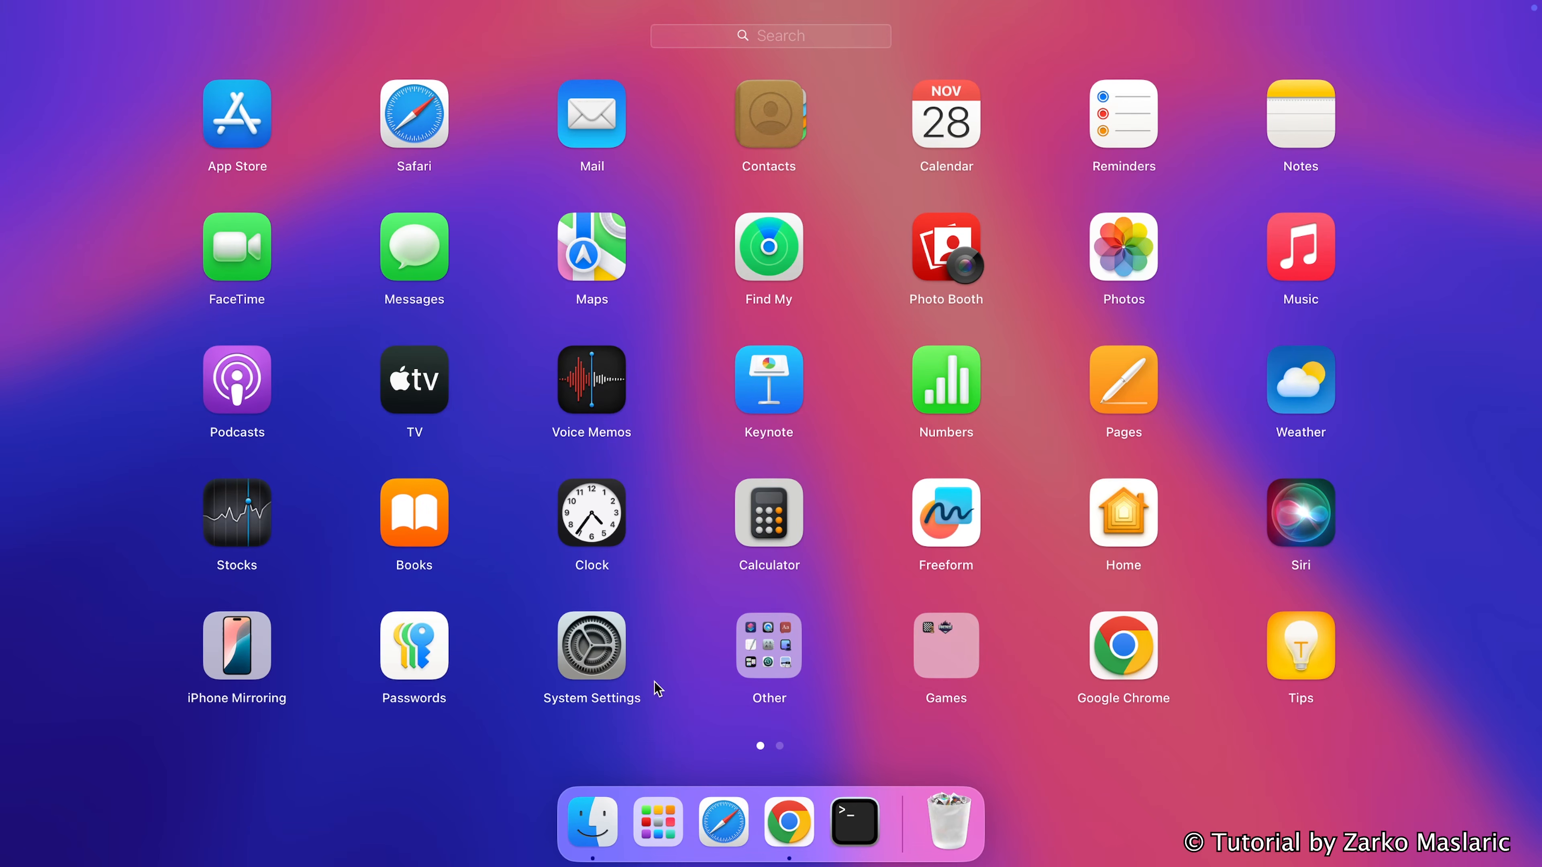
{"action": "type", "text": "terminal"}
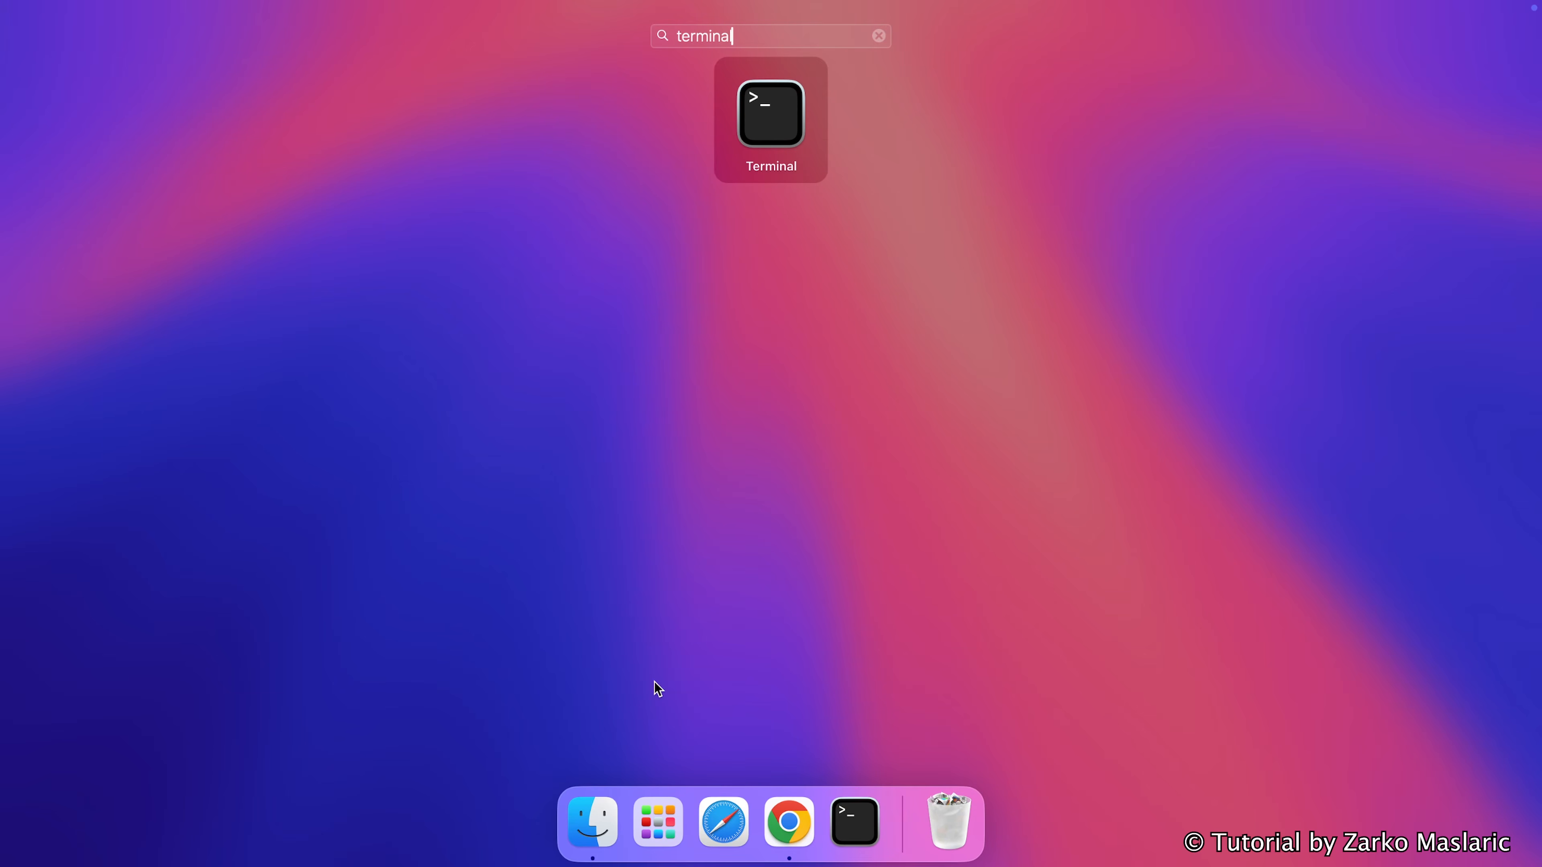
{"action": "left_click", "coordinate": [778, 132]}
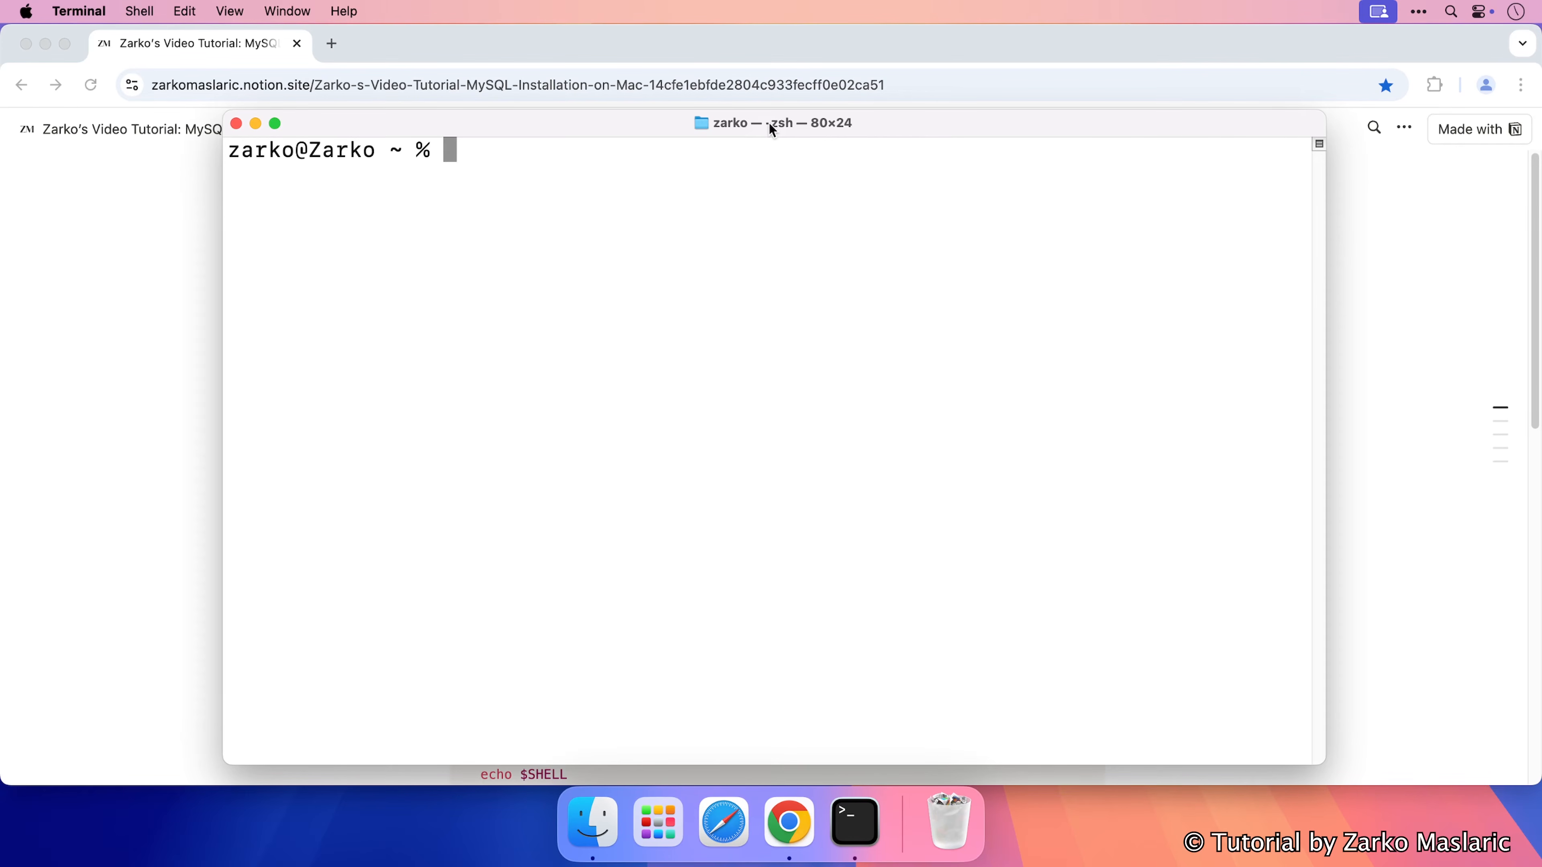
{"action": "type", "text": "mysql"}
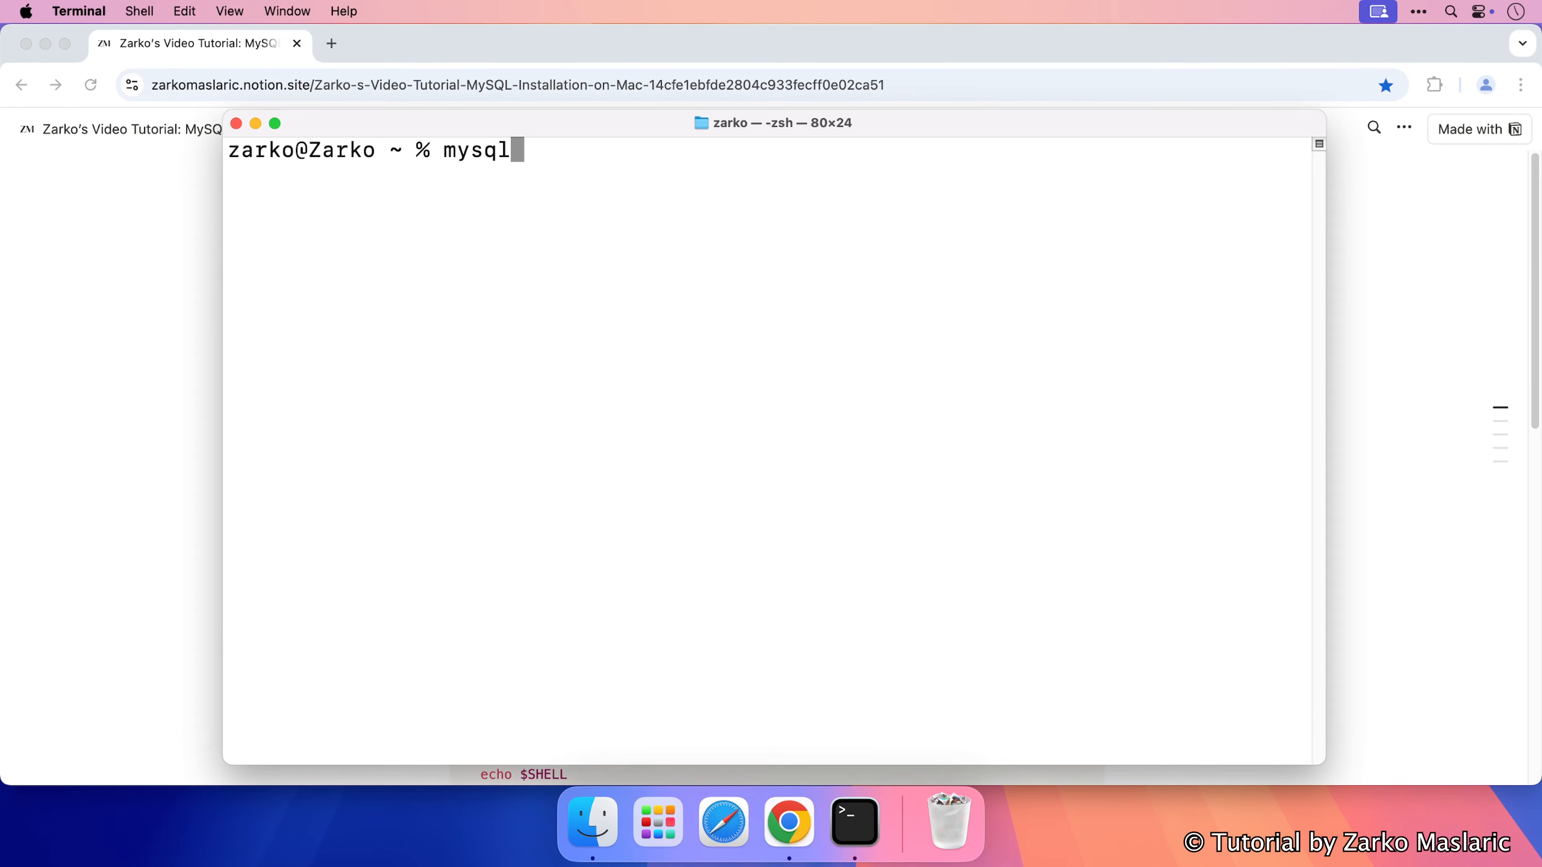
{"action": "key", "text": "Return"}
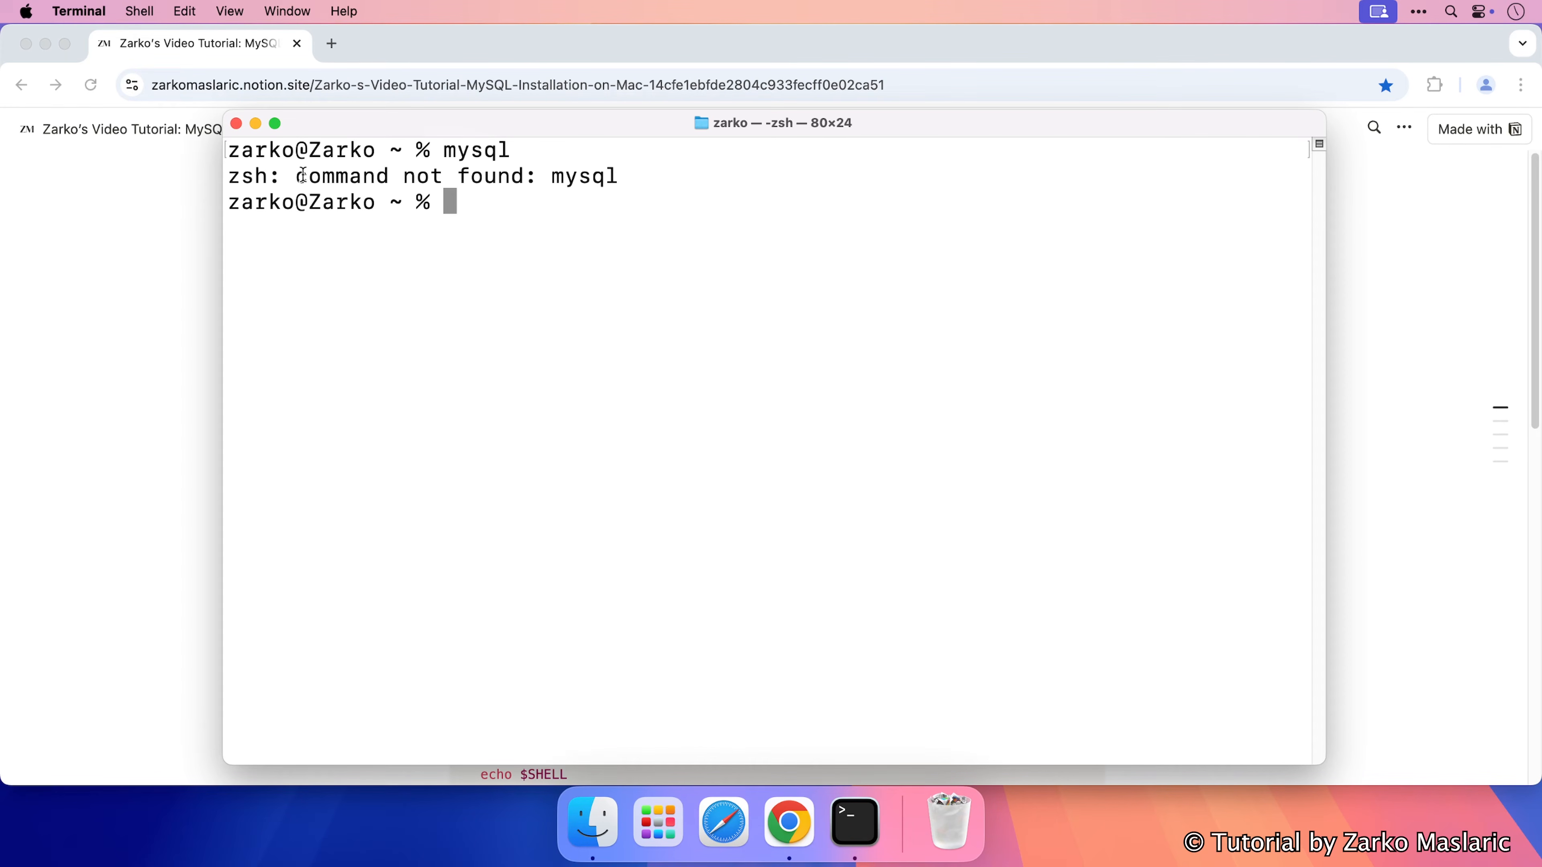
{"action": "left_click_drag", "start_coordinate": [298, 176], "coordinate": [528, 175]}
{"action": "left_click", "coordinate": [523, 171]}
Switch to the tutorial page in Chrome and copy the echo $SHELL command from the "Terminal configuration for MySQL" section.
{"action": "left_click", "coordinate": [218, 44]}
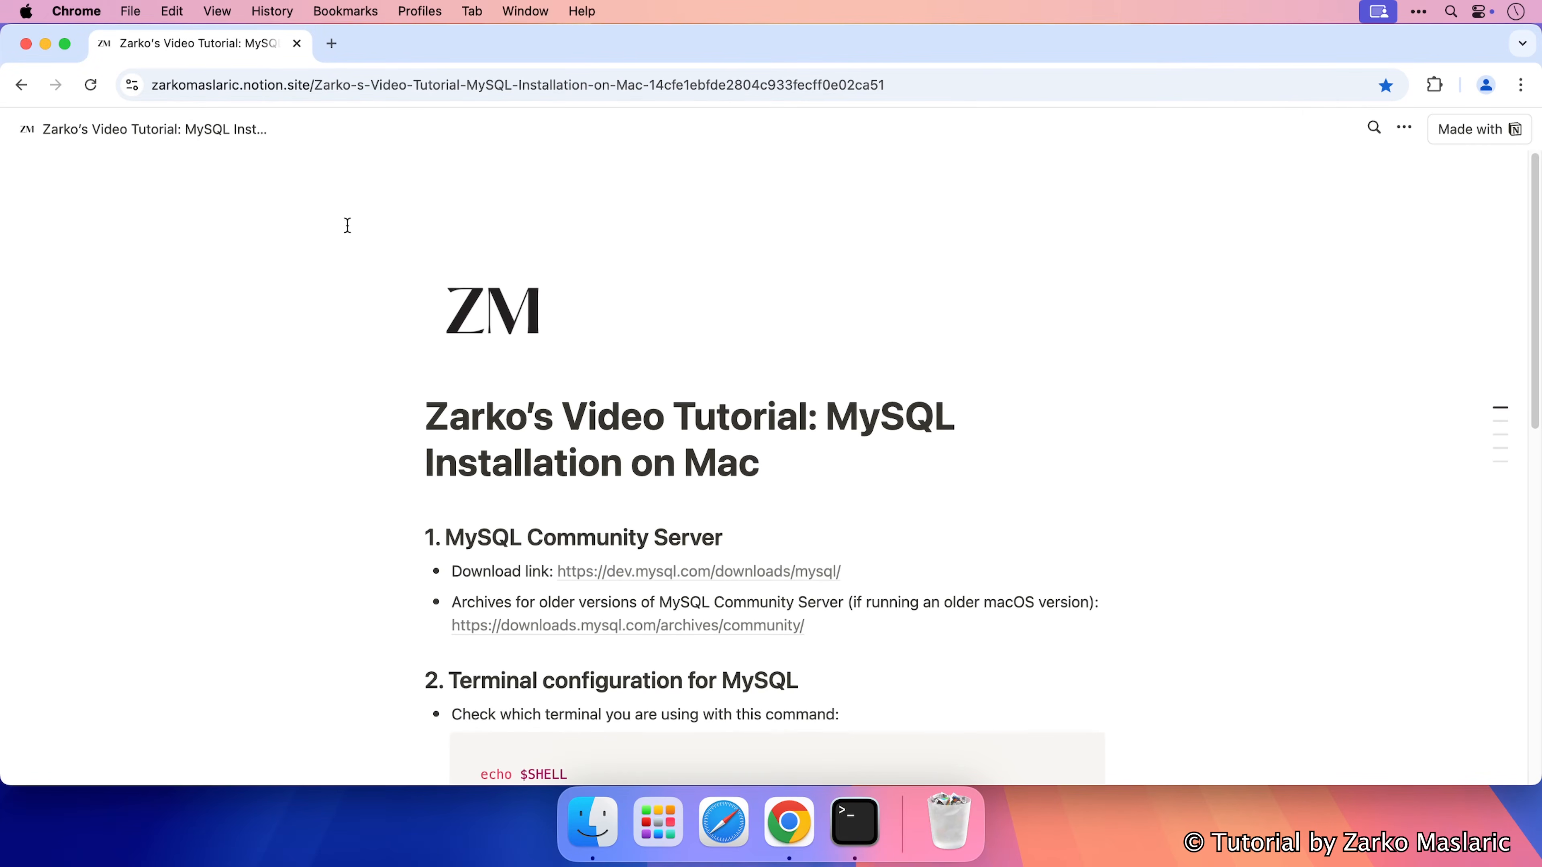
{"action": "scroll", "coordinate": [398, 281], "scroll_direction": "down", "scroll_amount": 2}
{"action": "scroll", "coordinate": [397, 281], "scroll_direction": "down", "scroll_amount": 6}
{"action": "scroll", "coordinate": [438, 268], "scroll_direction": "up", "scroll_amount": 3}
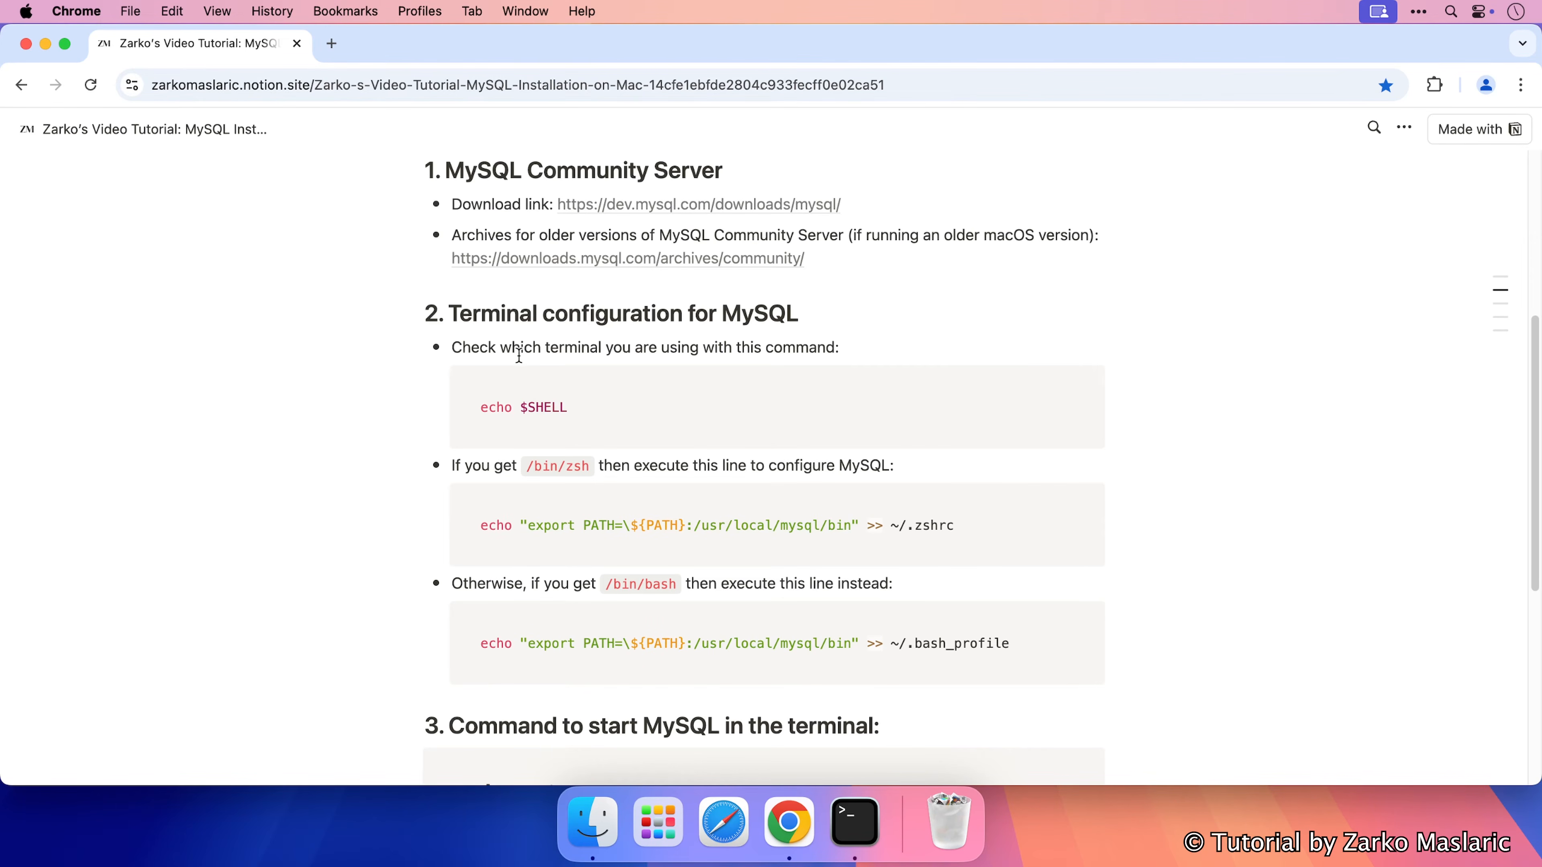
{"action": "left_click_drag", "start_coordinate": [567, 470], "coordinate": [589, 470]}
{"action": "left_click_drag", "start_coordinate": [645, 586], "coordinate": [676, 587]}
{"action": "left_click_drag", "start_coordinate": [592, 403], "coordinate": [478, 409]}
{"action": "right_click", "coordinate": [496, 411]}
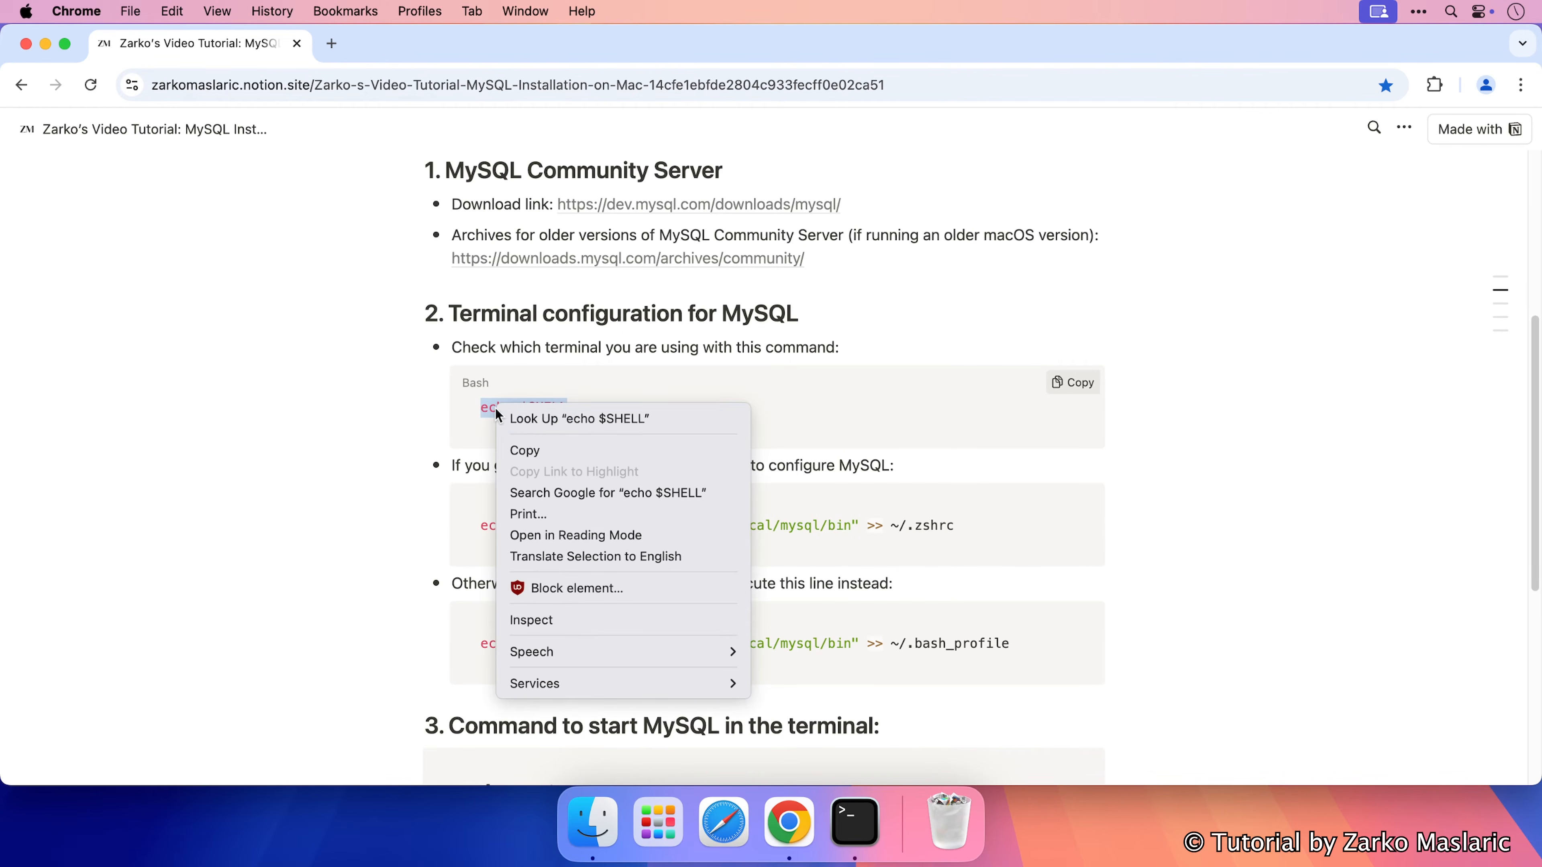
{"action": "left_click", "coordinate": [525, 450]}
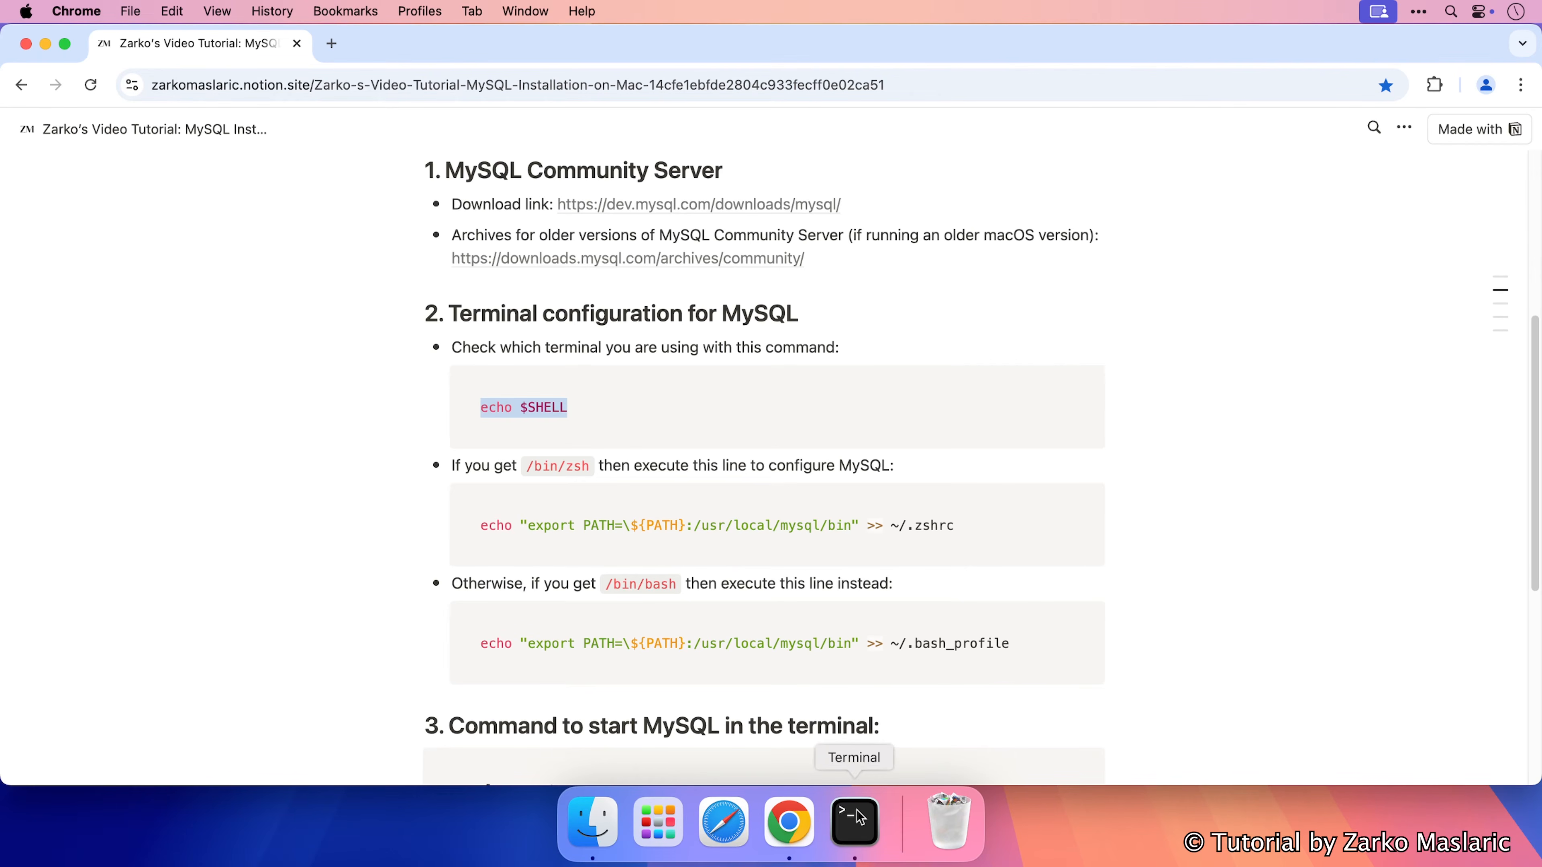
Switch to Terminal, paste and run echo $SHELL, and check which shell is in use.
{"action": "left_click", "coordinate": [855, 823]}
{"action": "right_click", "coordinate": [472, 203]}
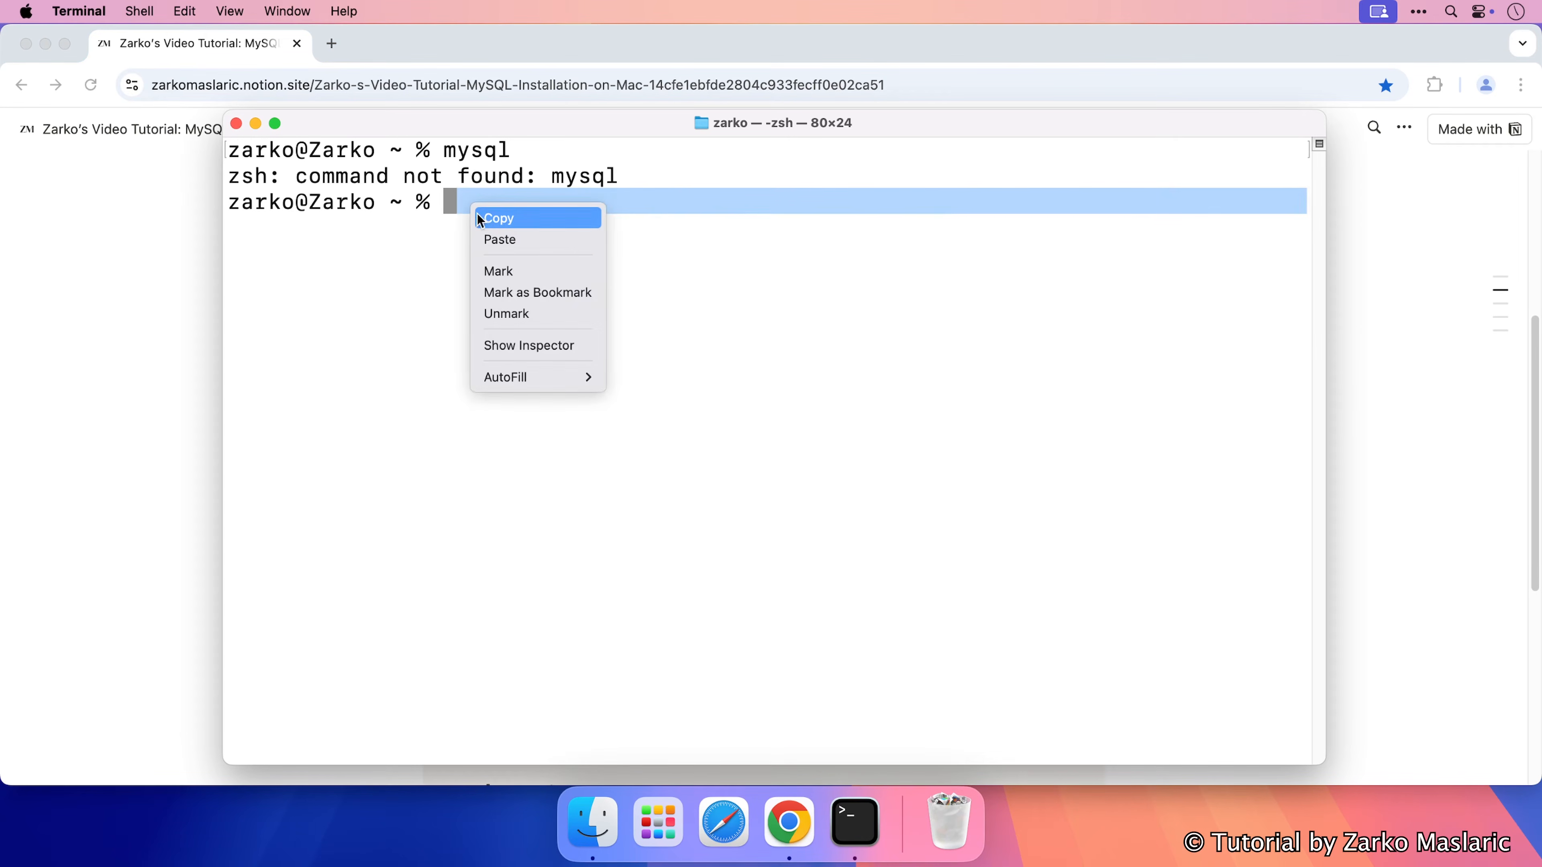
{"action": "left_click", "coordinate": [497, 240]}
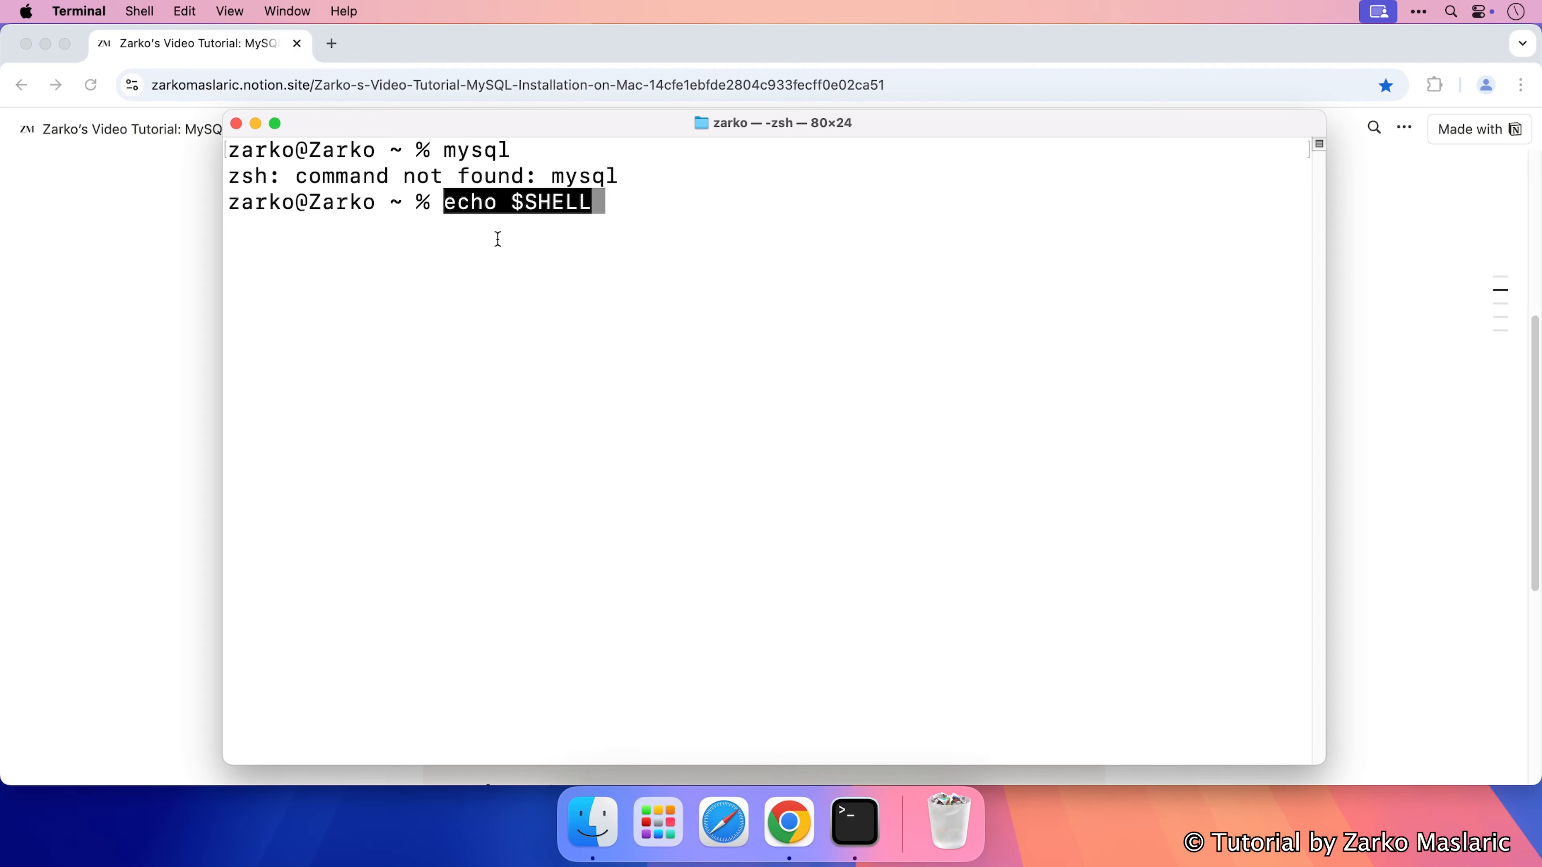
{"action": "key", "text": "Return"}
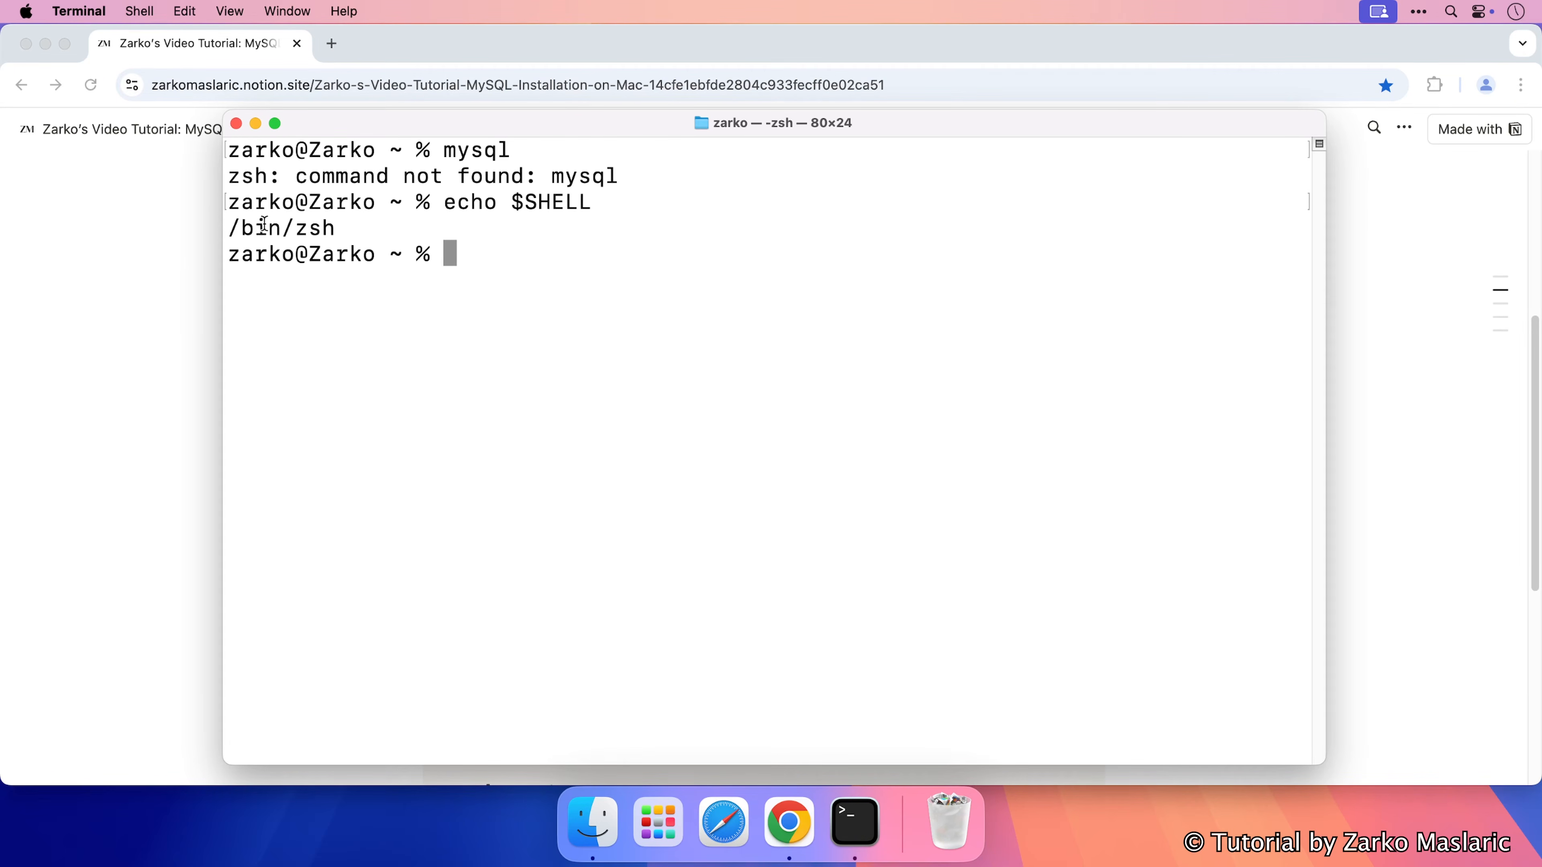
{"action": "double_click", "coordinate": [299, 228]}
{"action": "left_click", "coordinate": [302, 231]}
{"action": "left_click_drag", "start_coordinate": [299, 228], "coordinate": [336, 228]}
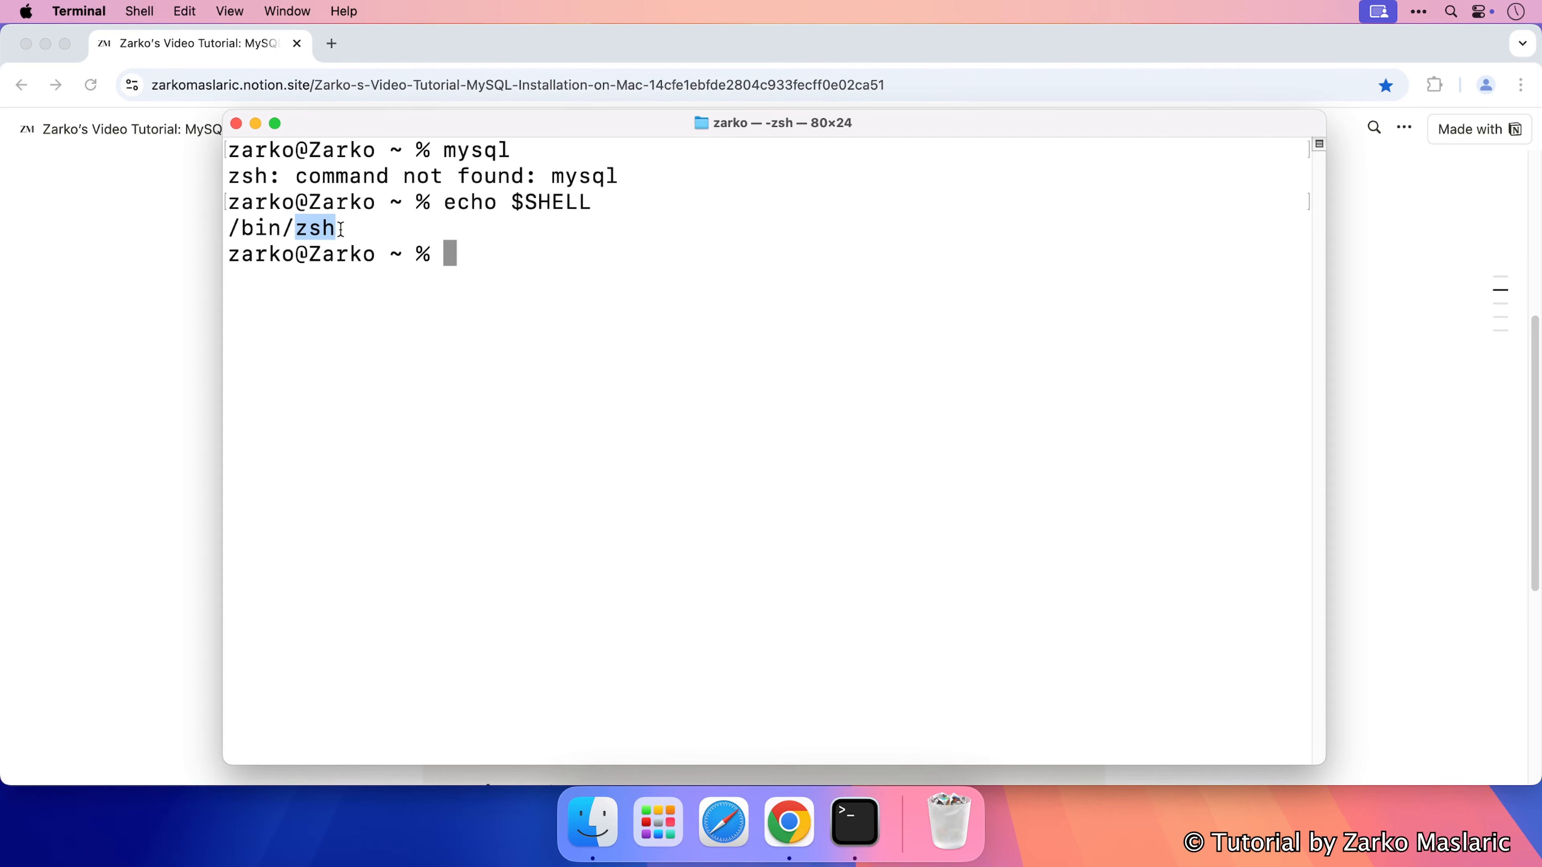
{"action": "left_click", "coordinate": [343, 229]}
Switch to the tutorial page in Chrome, review the zsh and bash configuration commands, and copy the PATH export line for ~/.zshrc.
{"action": "left_click", "coordinate": [193, 268]}
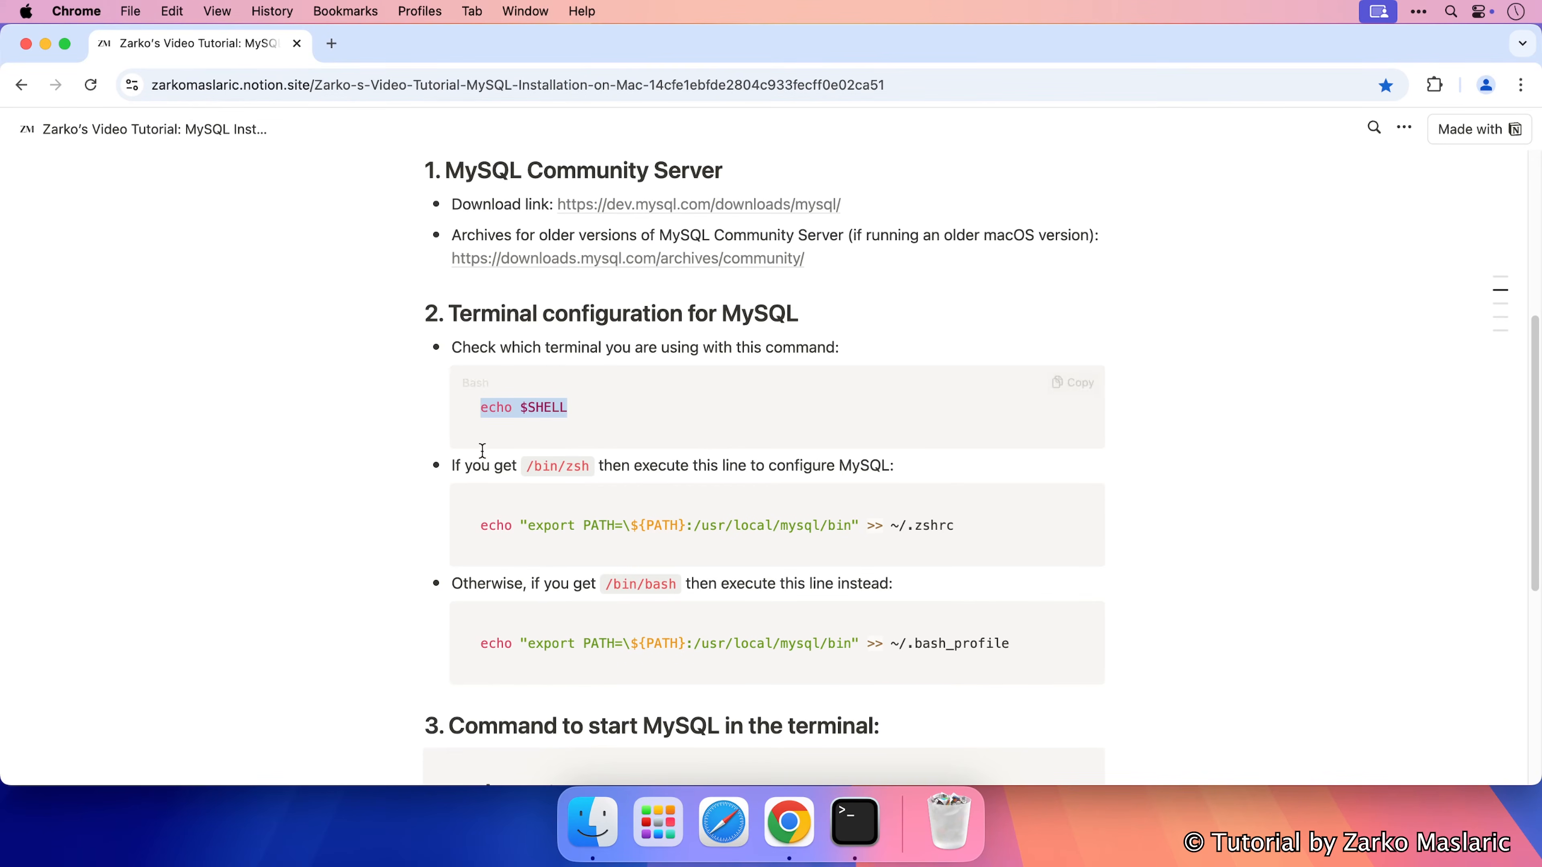
{"action": "scroll", "coordinate": [528, 465], "scroll_direction": "down", "scroll_amount": 3}
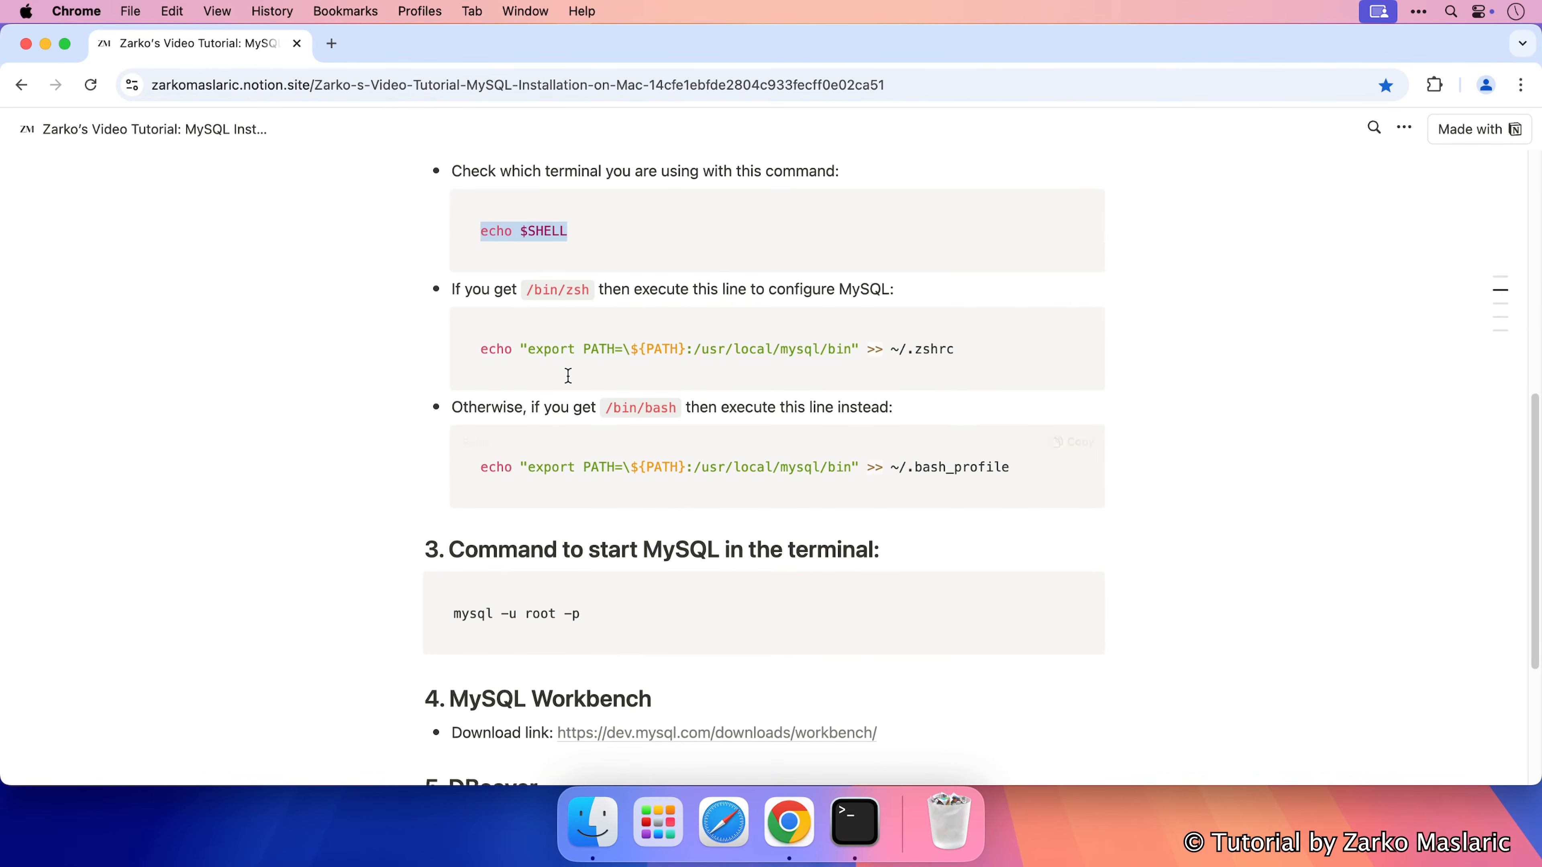
{"action": "left_click", "coordinate": [583, 293]}
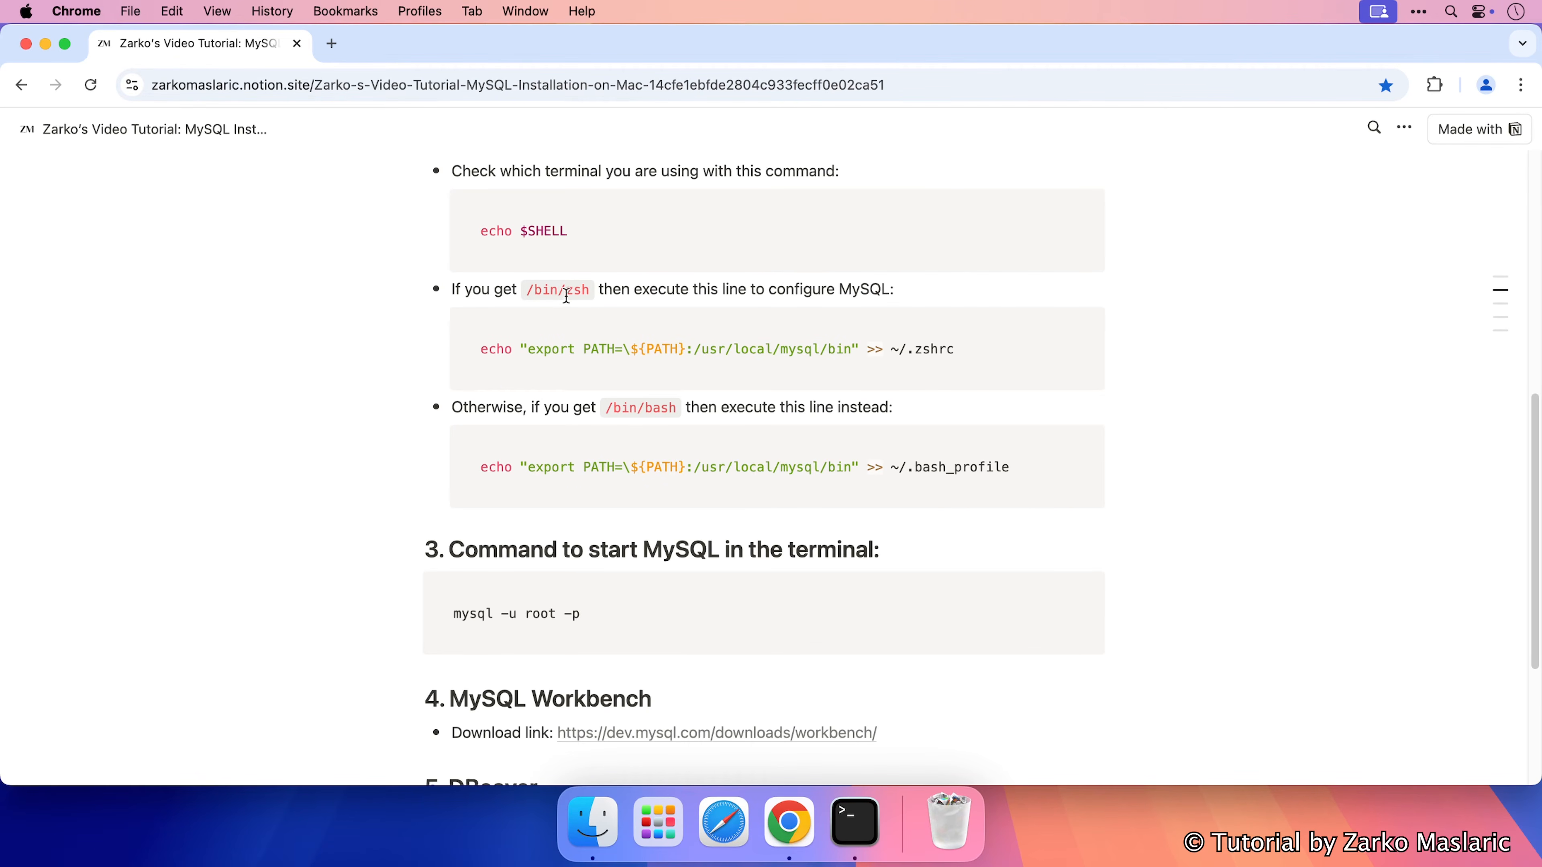
{"action": "left_click_drag", "start_coordinate": [958, 348], "coordinate": [481, 353]}
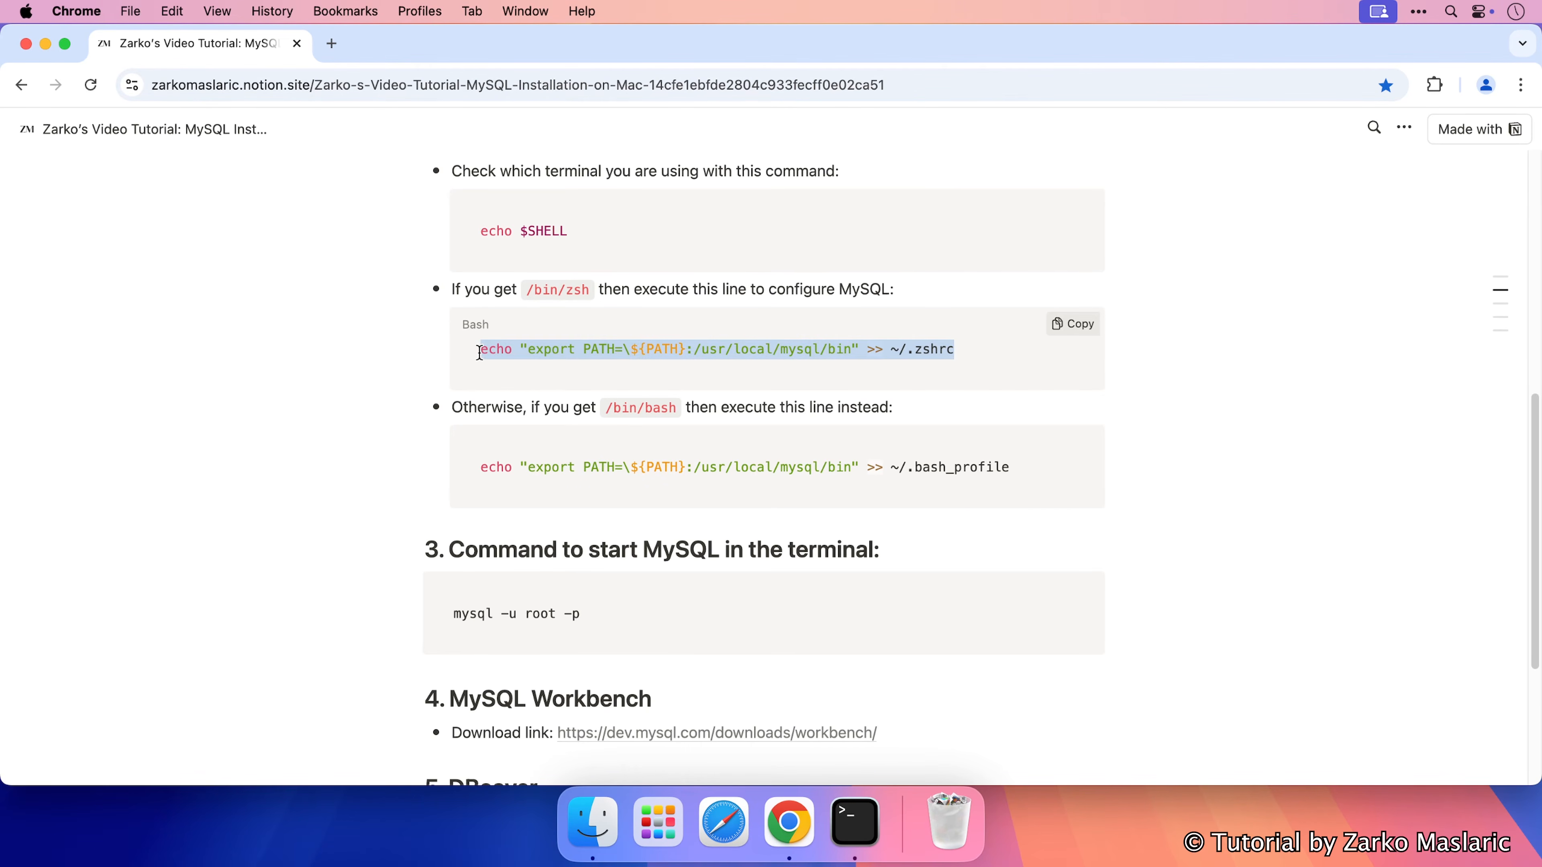
{"action": "left_click", "coordinate": [591, 380]}
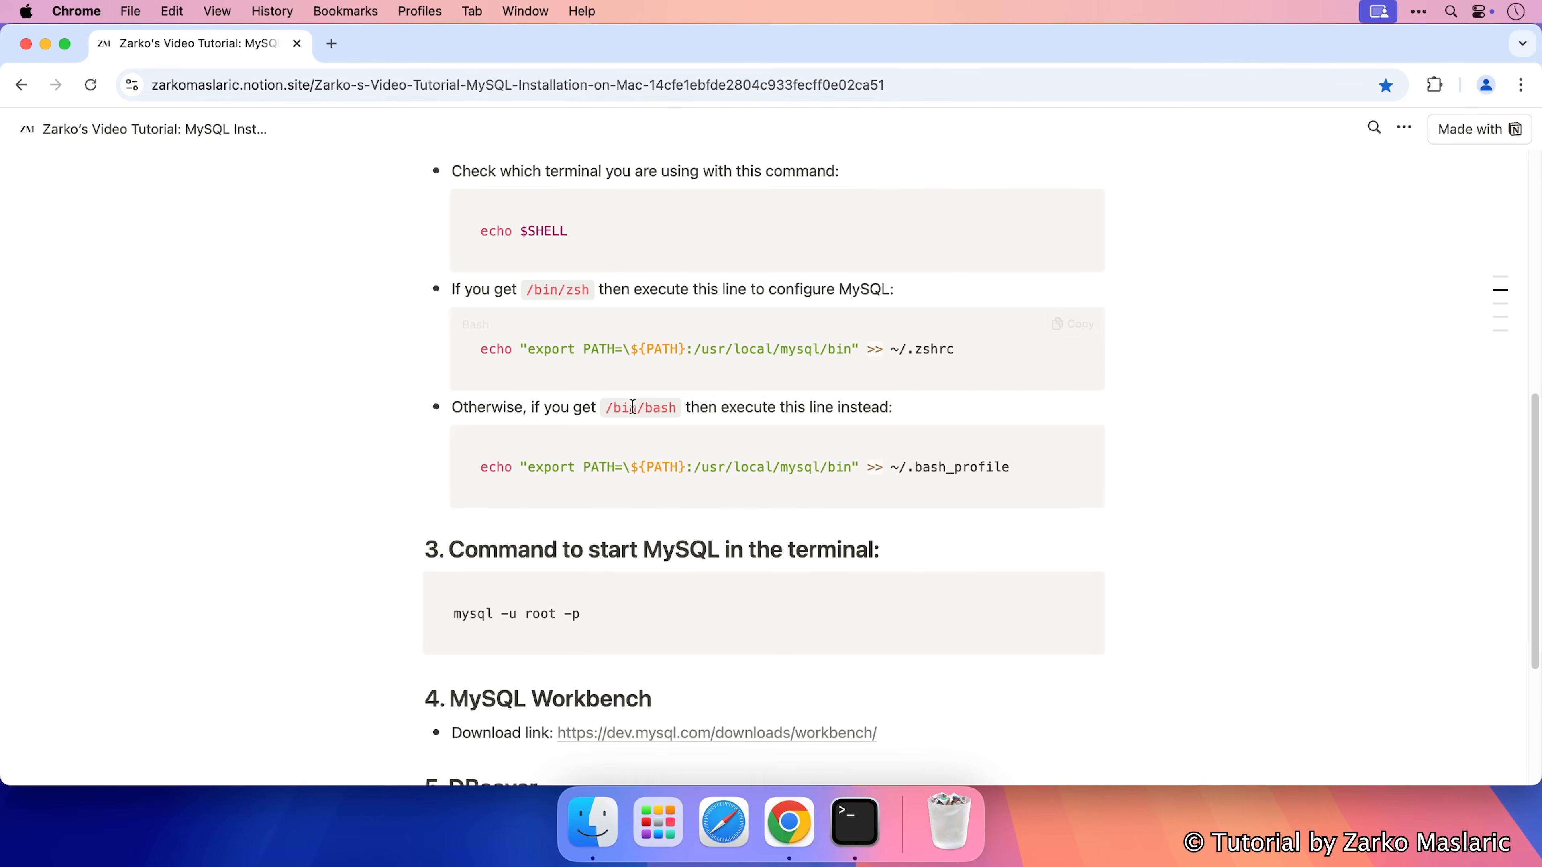
{"action": "left_click_drag", "start_coordinate": [647, 404], "coordinate": [673, 406]}
{"action": "left_click_drag", "start_coordinate": [1009, 467], "coordinate": [483, 471]}
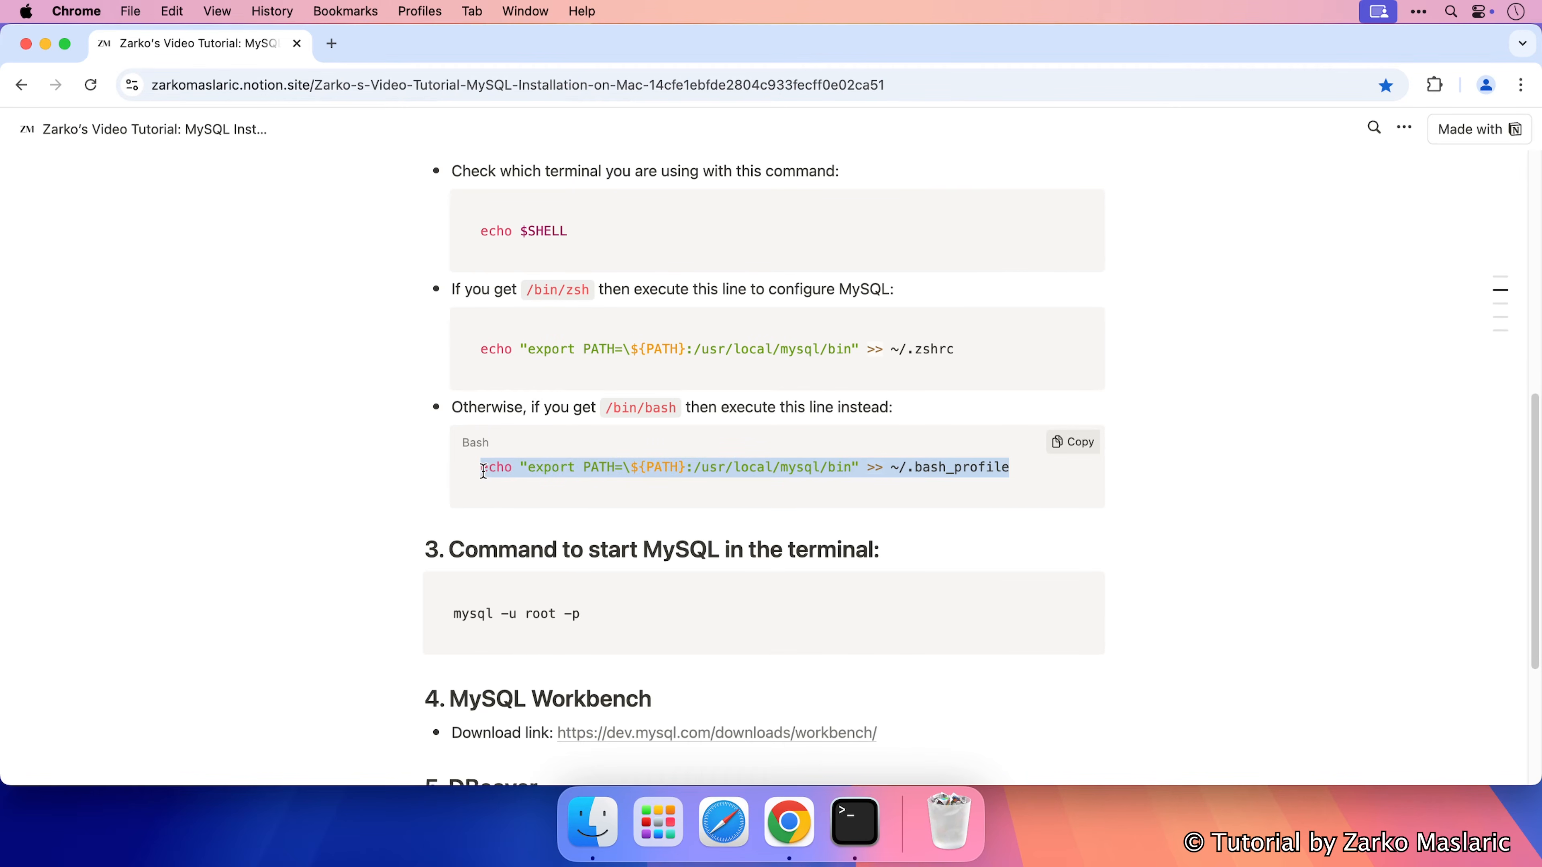
{"action": "left_click", "coordinate": [929, 343]}
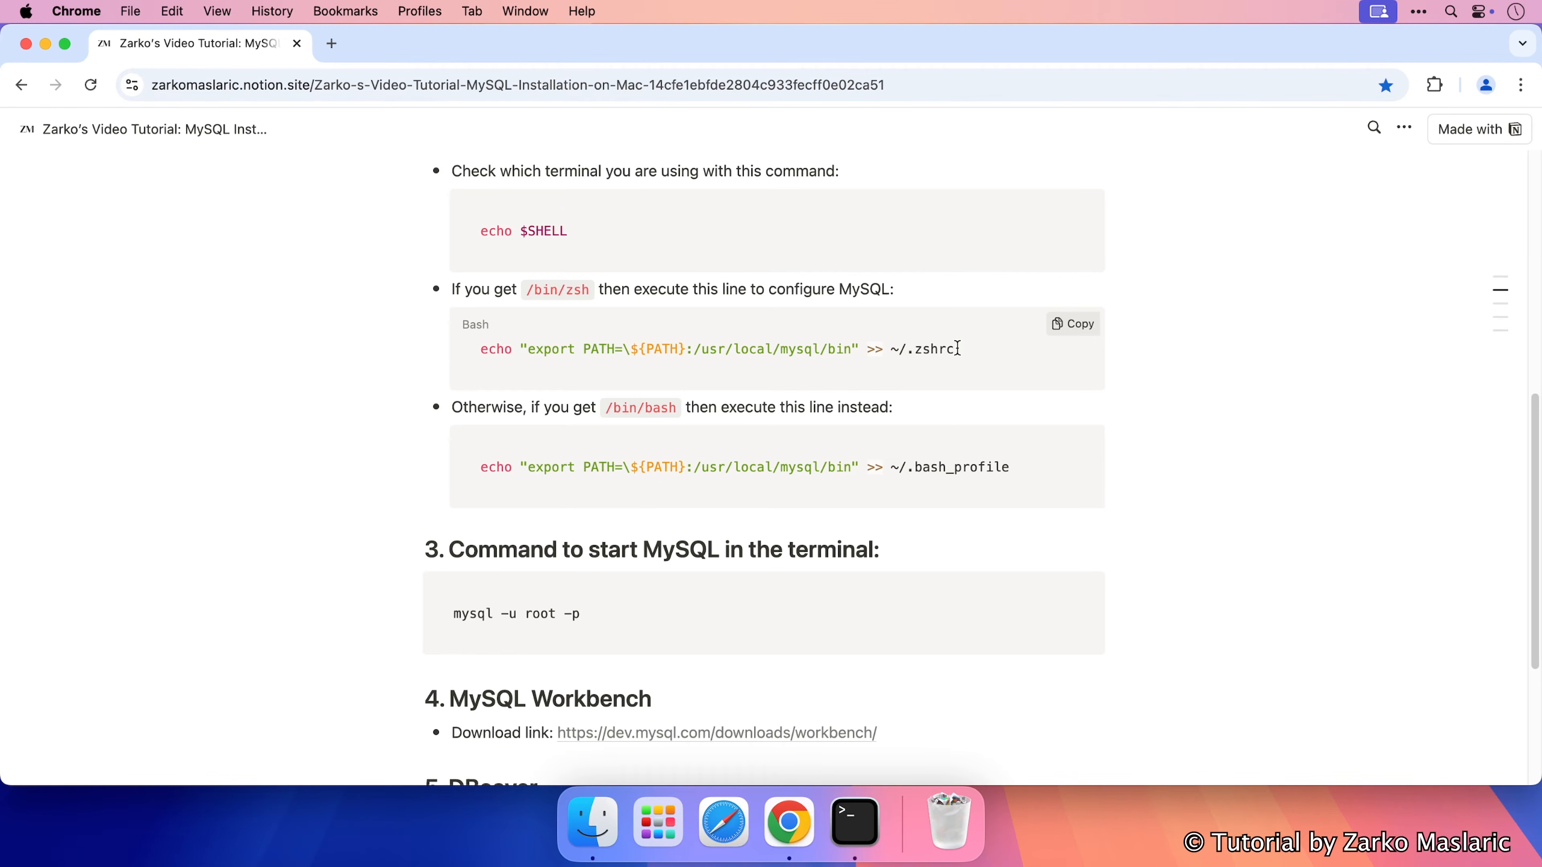
{"action": "left_click_drag", "start_coordinate": [957, 348], "coordinate": [484, 356]}
{"action": "right_click", "coordinate": [499, 350]}
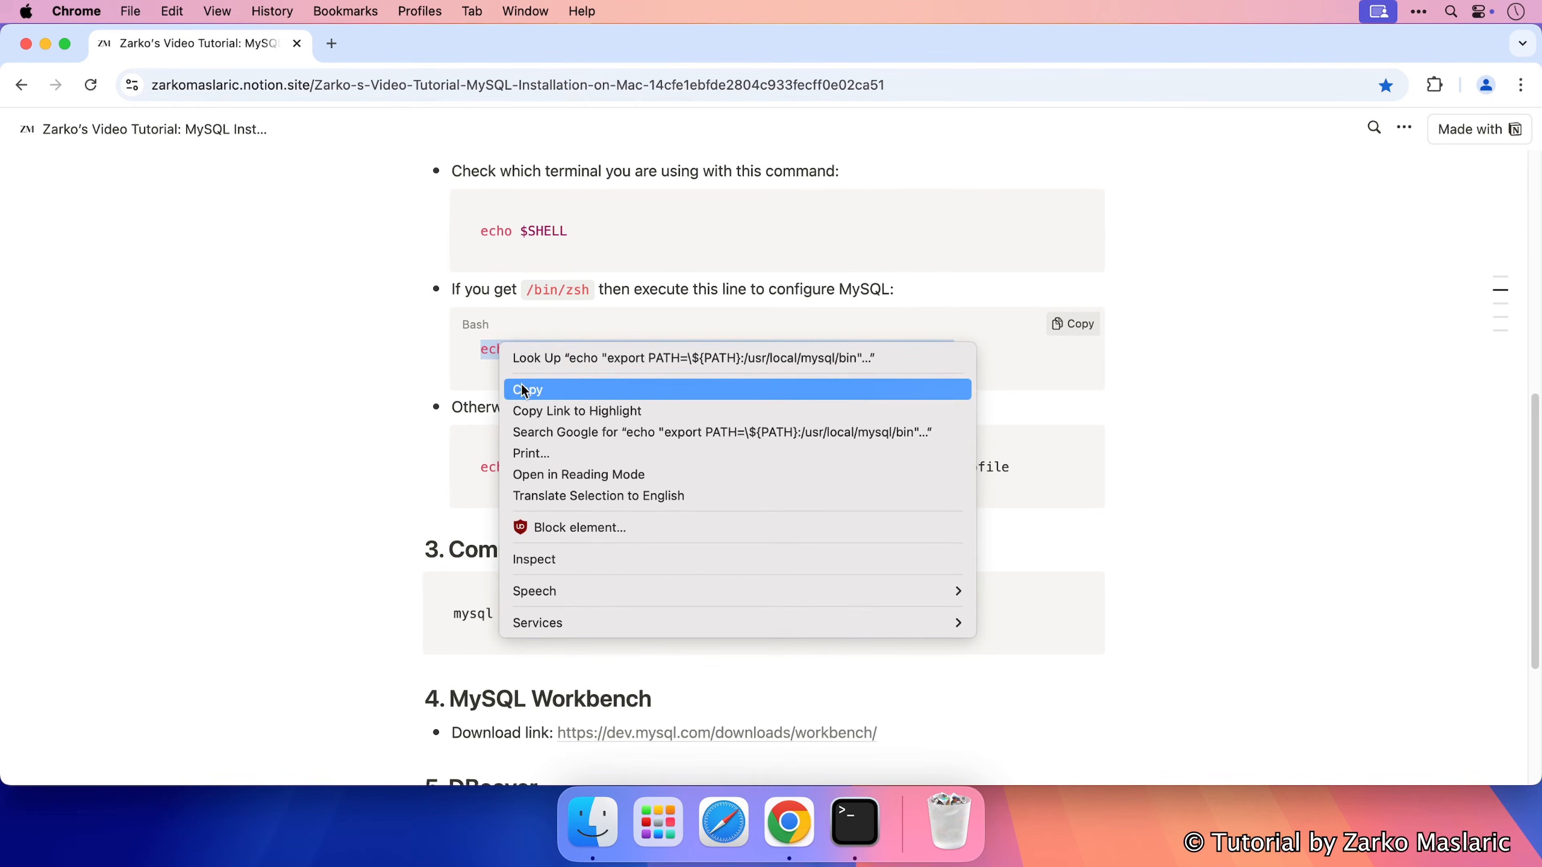
{"action": "left_click", "coordinate": [525, 390]}
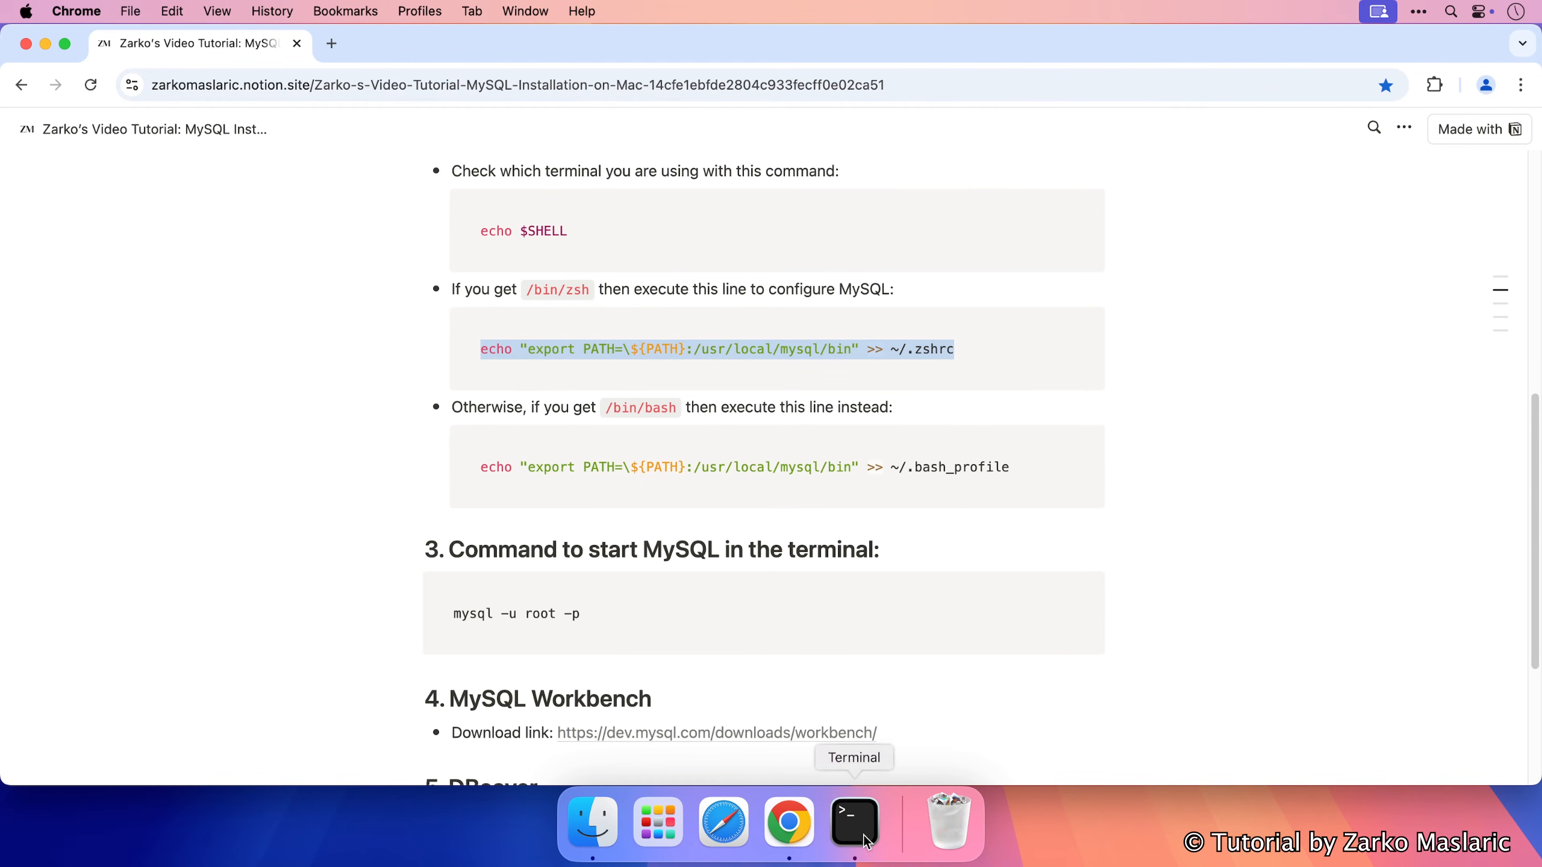
Switch to Terminal, paste and run echo "export PATH=\${PATH}:/usr/local/mysql/bin" >> ~/.zshrc.
{"action": "left_click", "coordinate": [854, 823]}
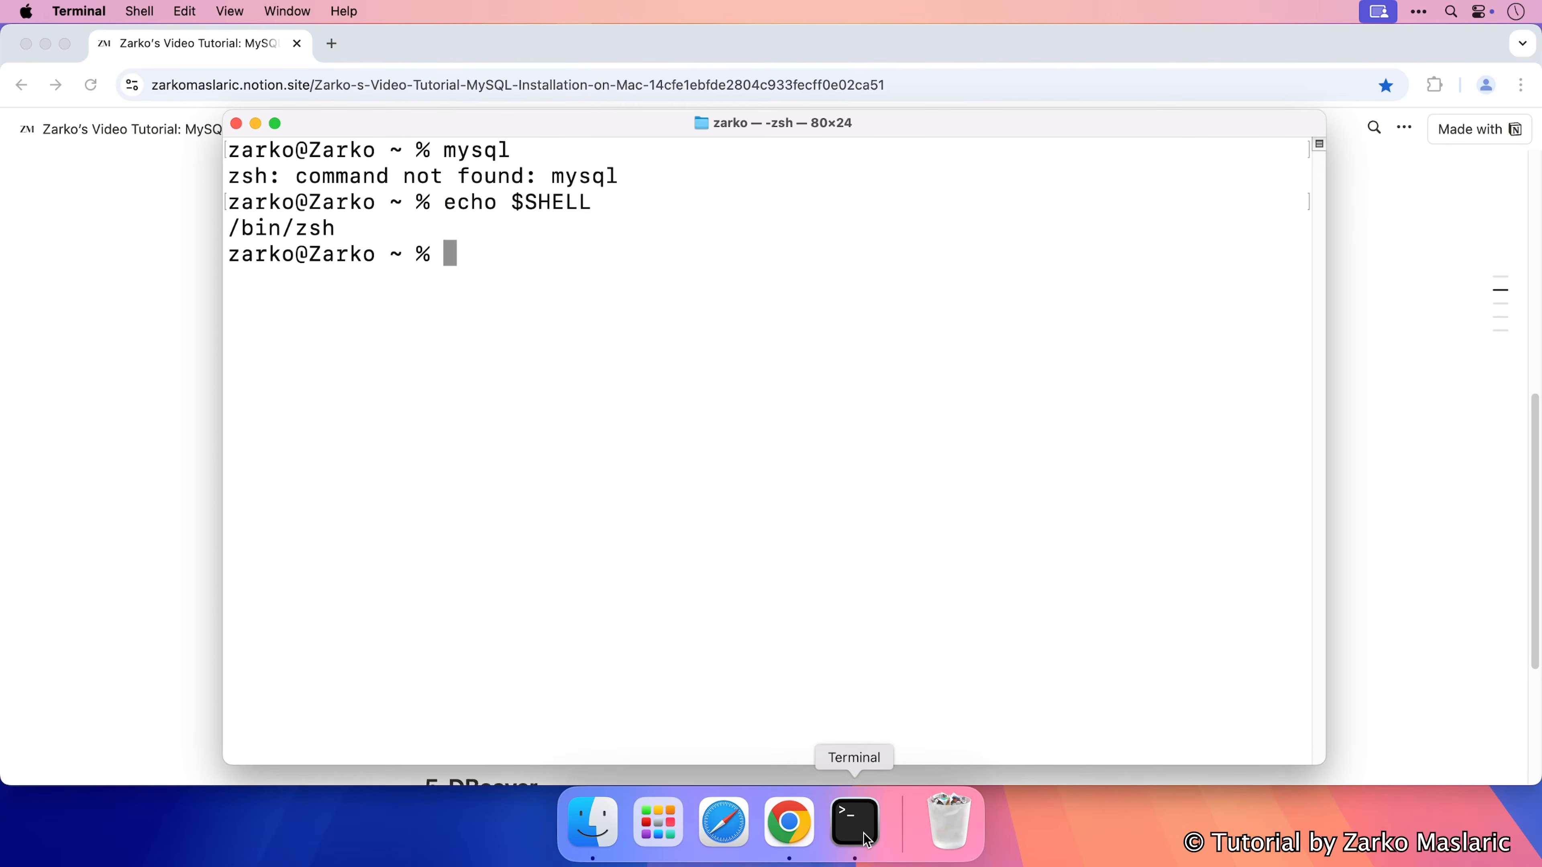
{"action": "right_click", "coordinate": [495, 270]}
{"action": "left_click", "coordinate": [523, 306]}
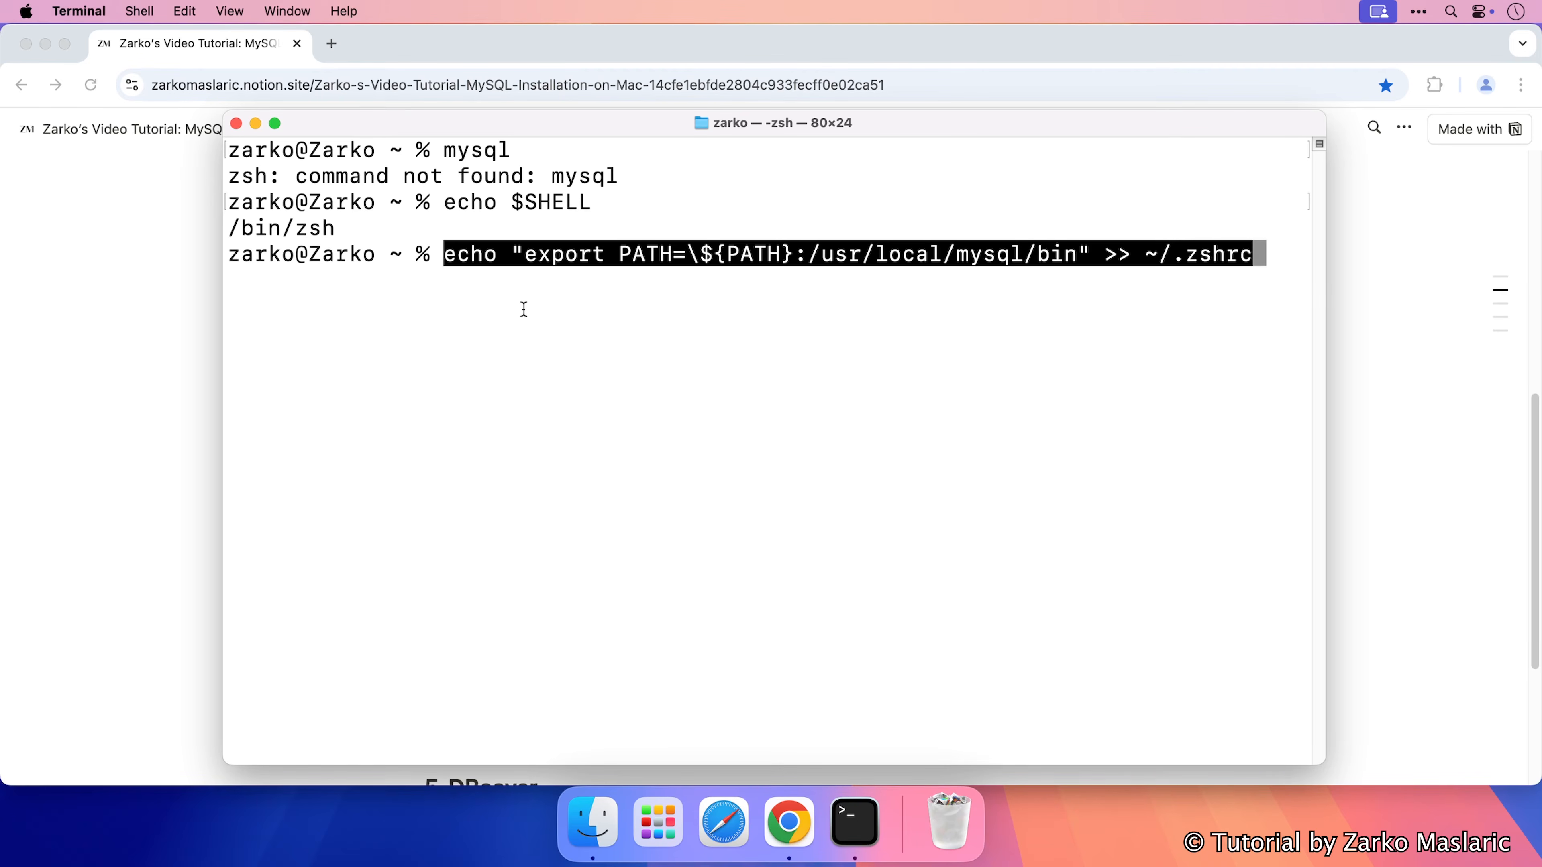
{"action": "key", "text": "Return"}
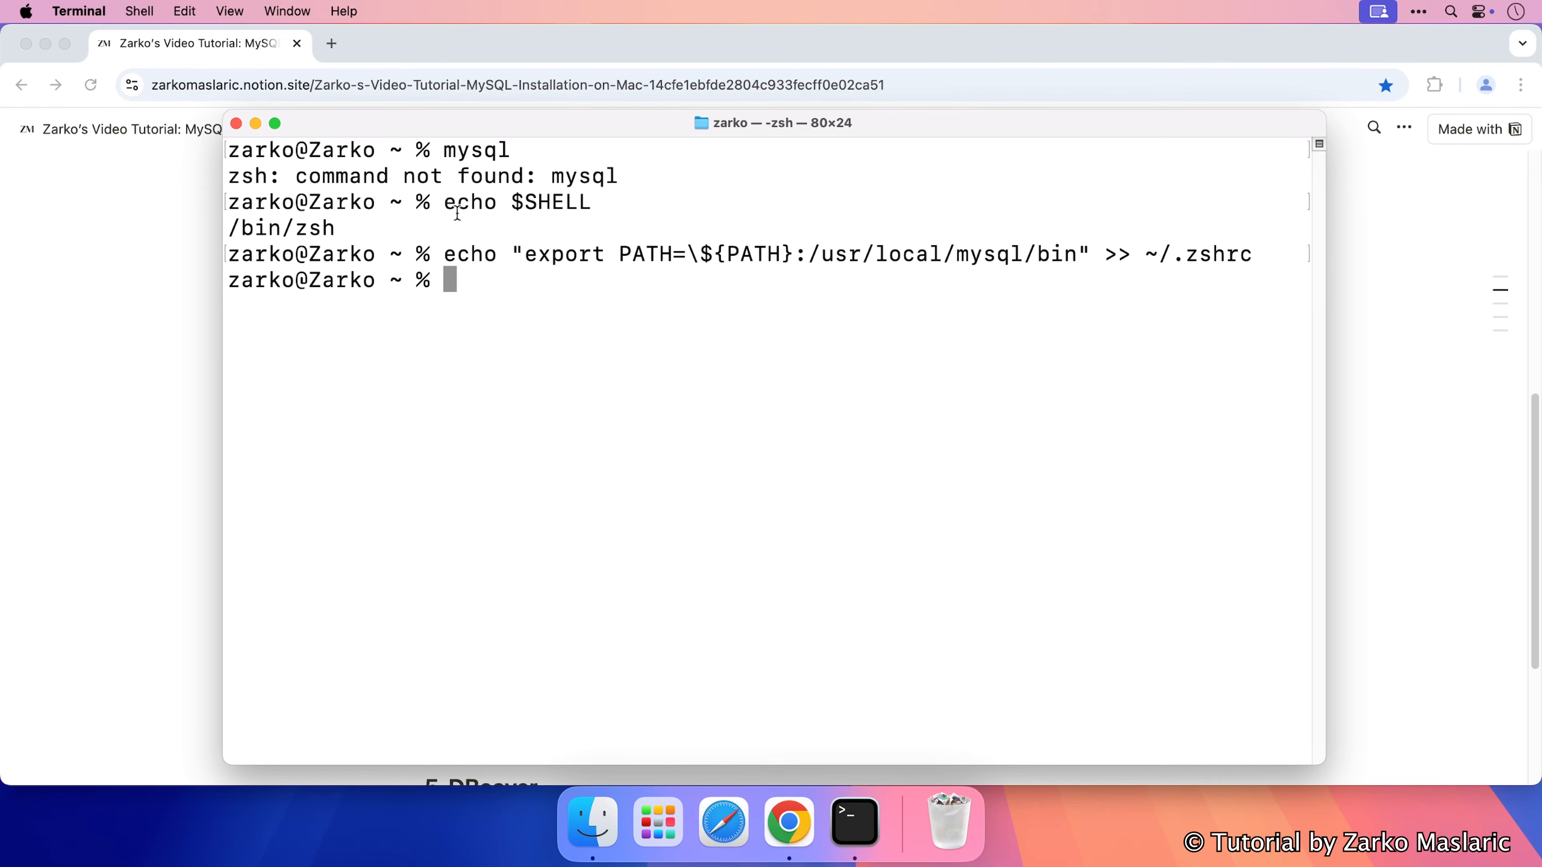
Recheck the shell path in Terminal and review the tutorial page's matching configuration commands for zsh and bash in Chrome.
{"action": "left_click_drag", "start_coordinate": [347, 228], "coordinate": [223, 232]}
{"action": "left_click", "coordinate": [509, 282]}
{"action": "left_click", "coordinate": [176, 348]}
{"action": "left_click", "coordinate": [532, 356]}
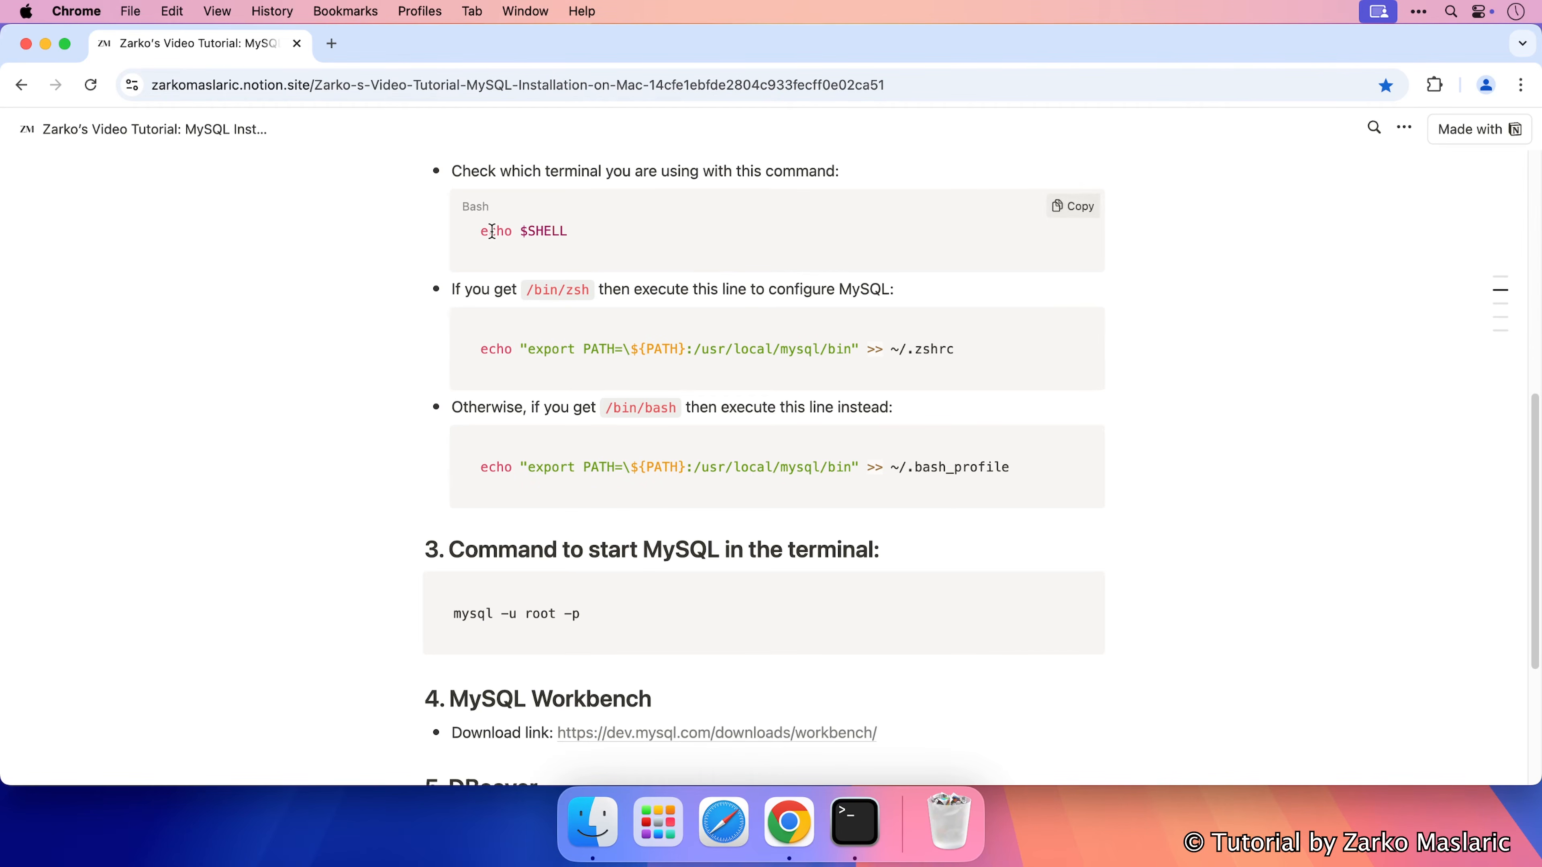
{"action": "left_click_drag", "start_coordinate": [477, 231], "coordinate": [576, 230]}
{"action": "left_click_drag", "start_coordinate": [564, 296], "coordinate": [587, 299]}
{"action": "left_click", "coordinate": [485, 353]}
{"action": "double_click", "coordinate": [485, 353]}
{"action": "left_click_drag", "start_coordinate": [956, 353], "coordinate": [487, 353]}
{"action": "left_click_drag", "start_coordinate": [644, 411], "coordinate": [674, 411]}
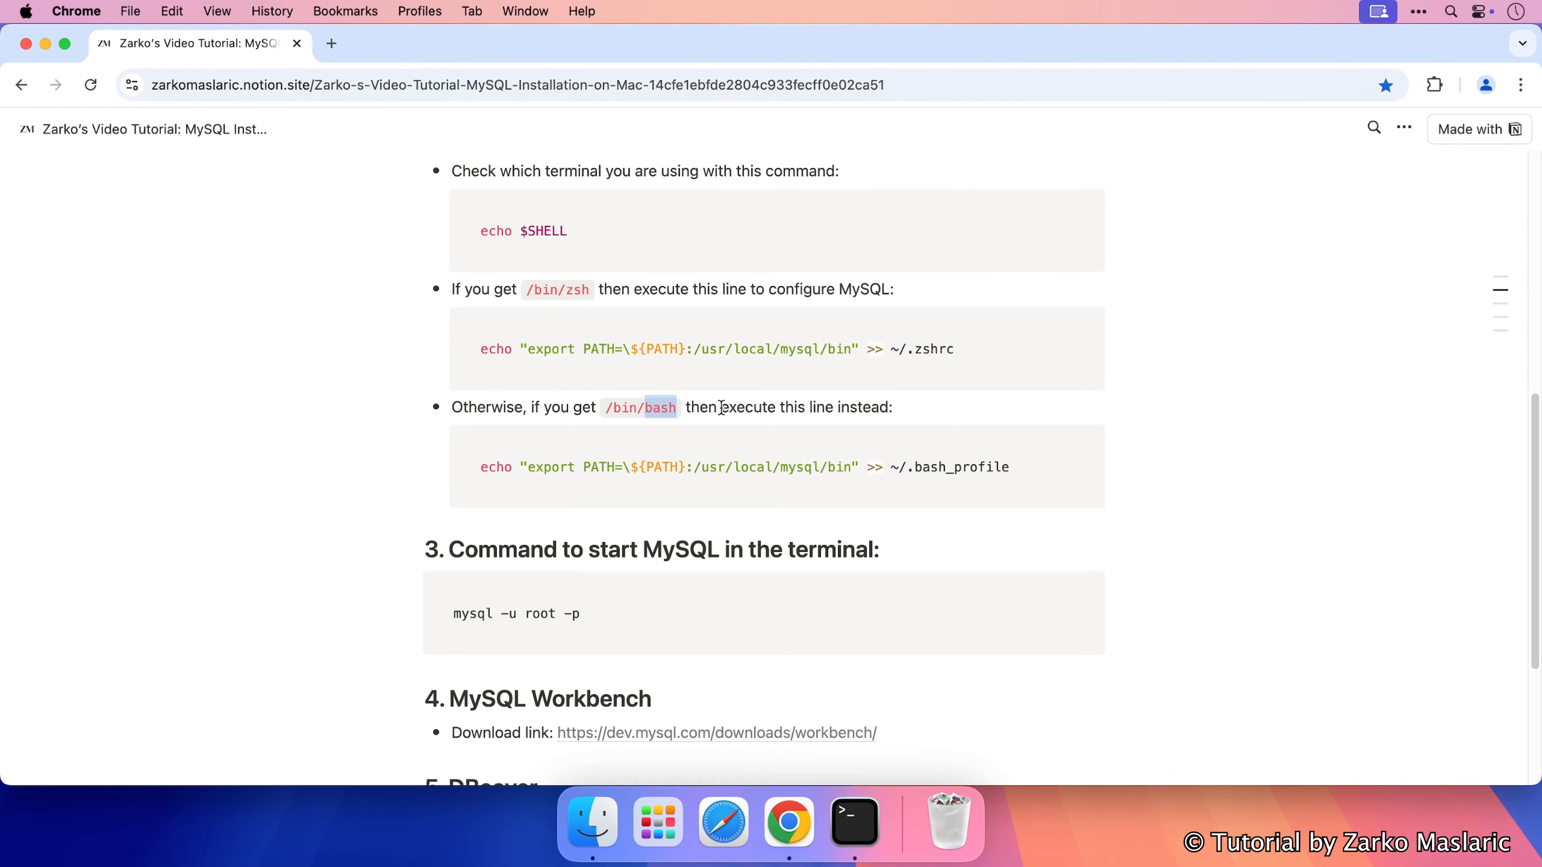
{"action": "left_click_drag", "start_coordinate": [1012, 468], "coordinate": [472, 471]}
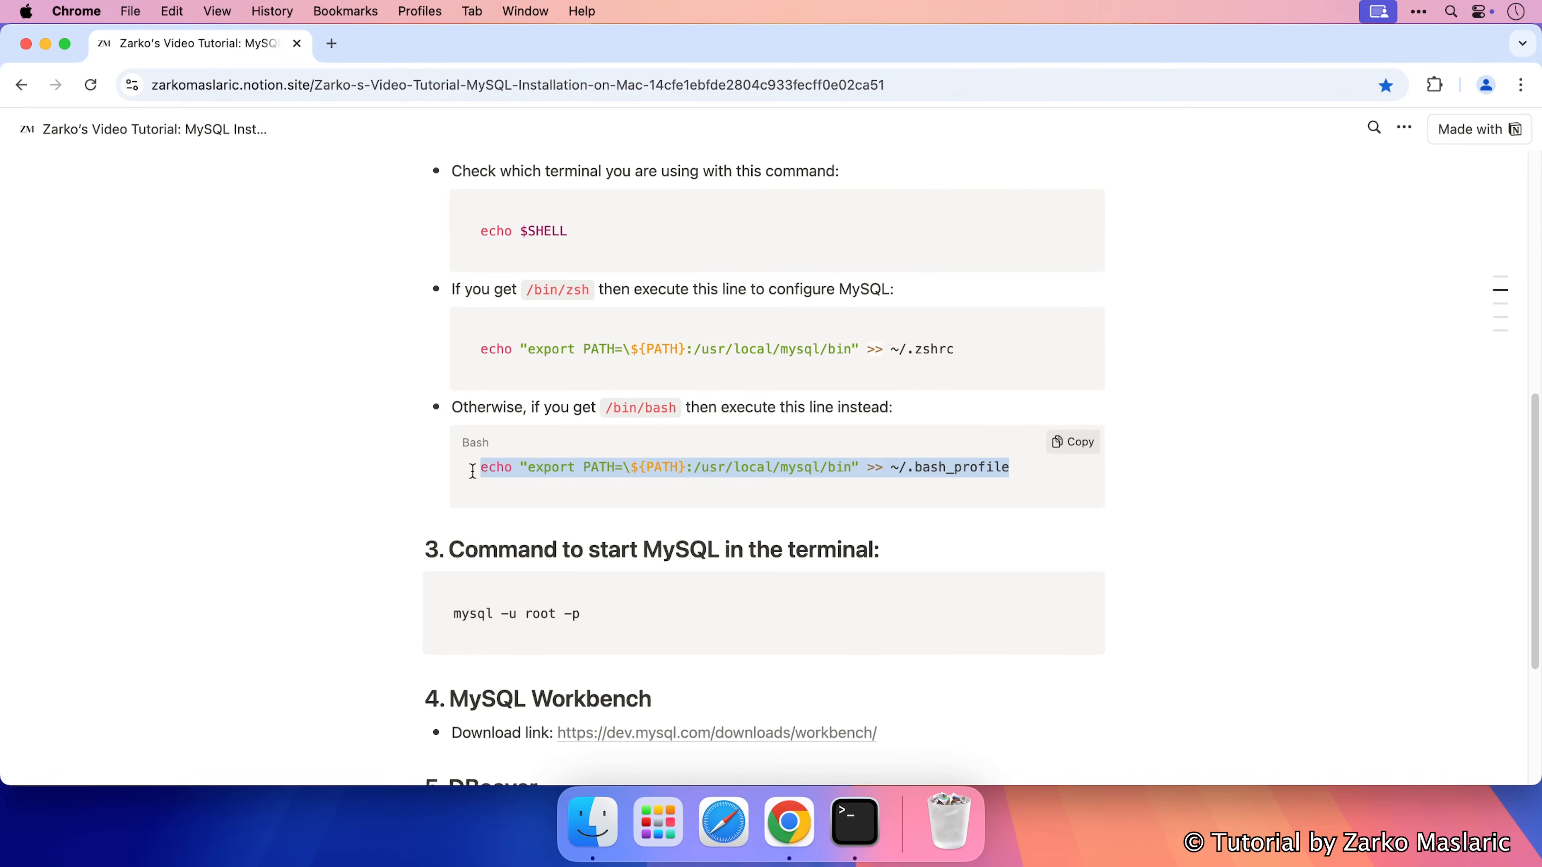
{"action": "left_click", "coordinate": [530, 425]}
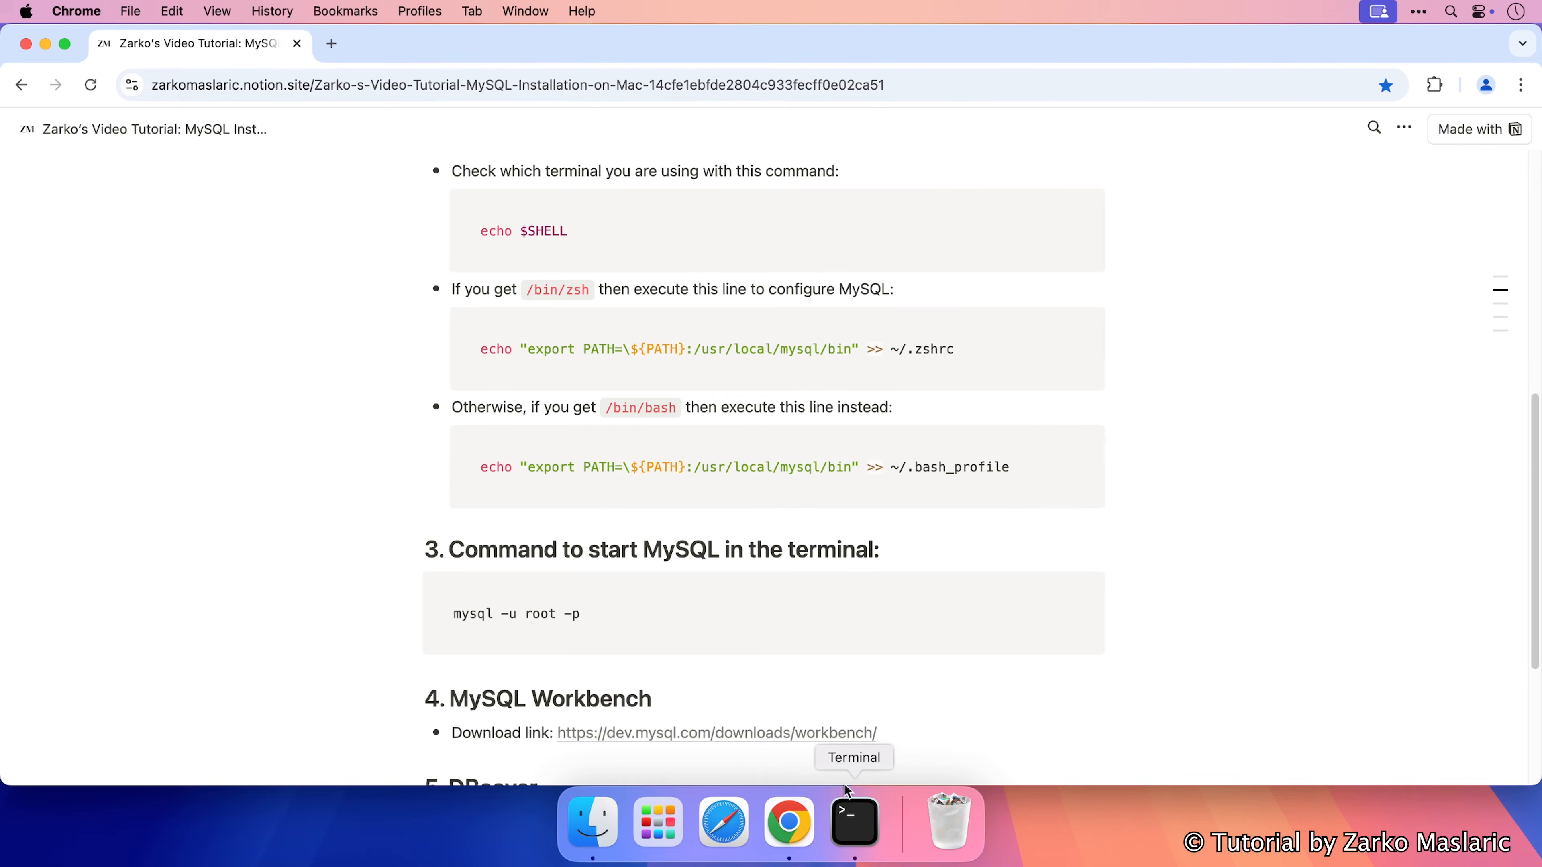
Close the current Terminal window and open a fresh one through an app search for "terminal".
{"action": "left_click", "coordinate": [849, 807]}
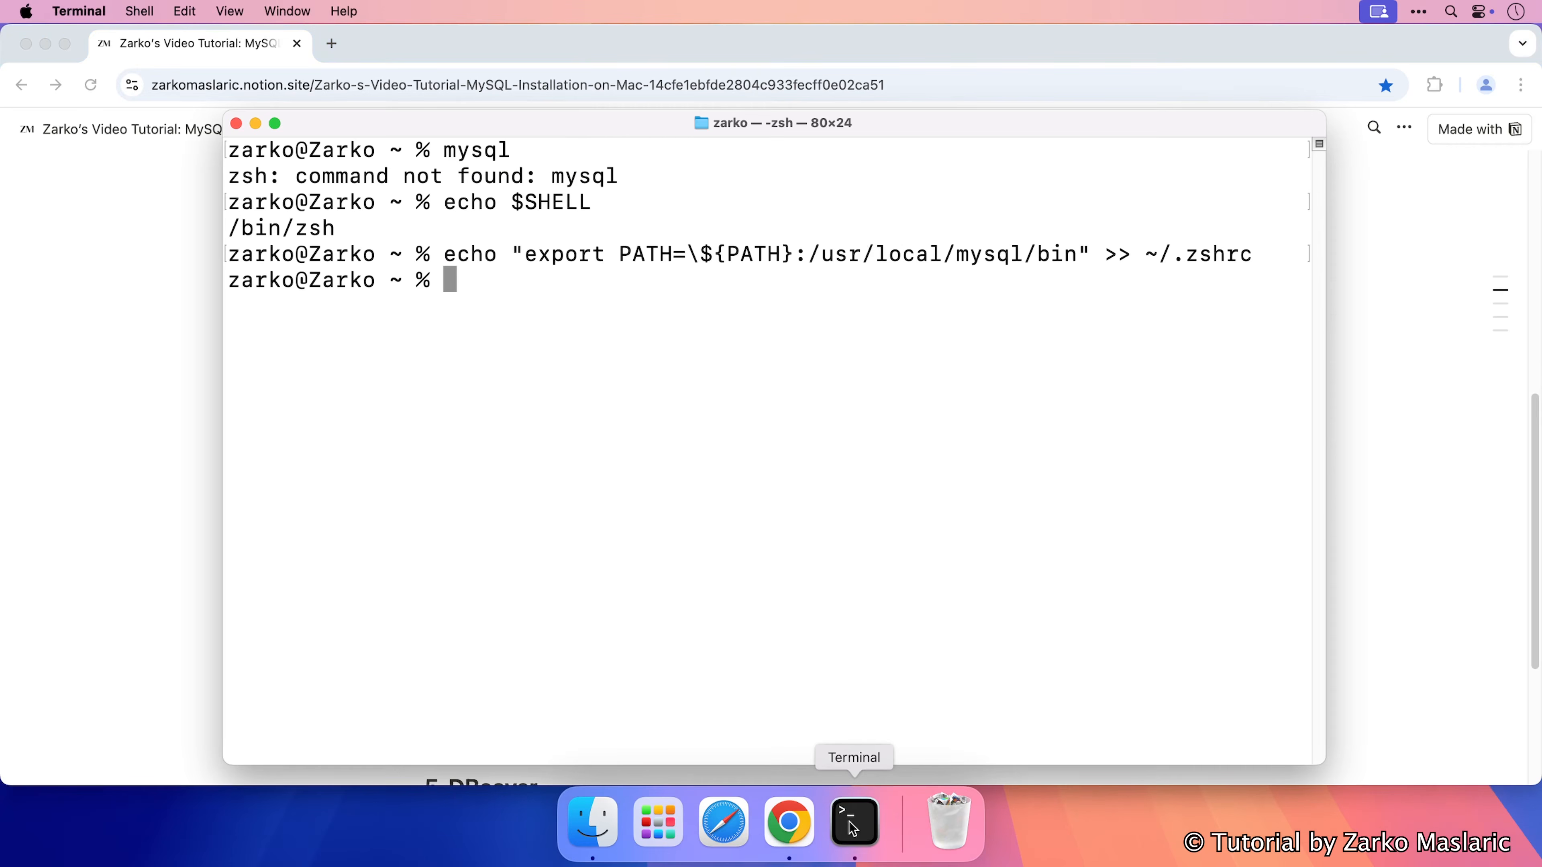
{"action": "left_click", "coordinate": [237, 125]}
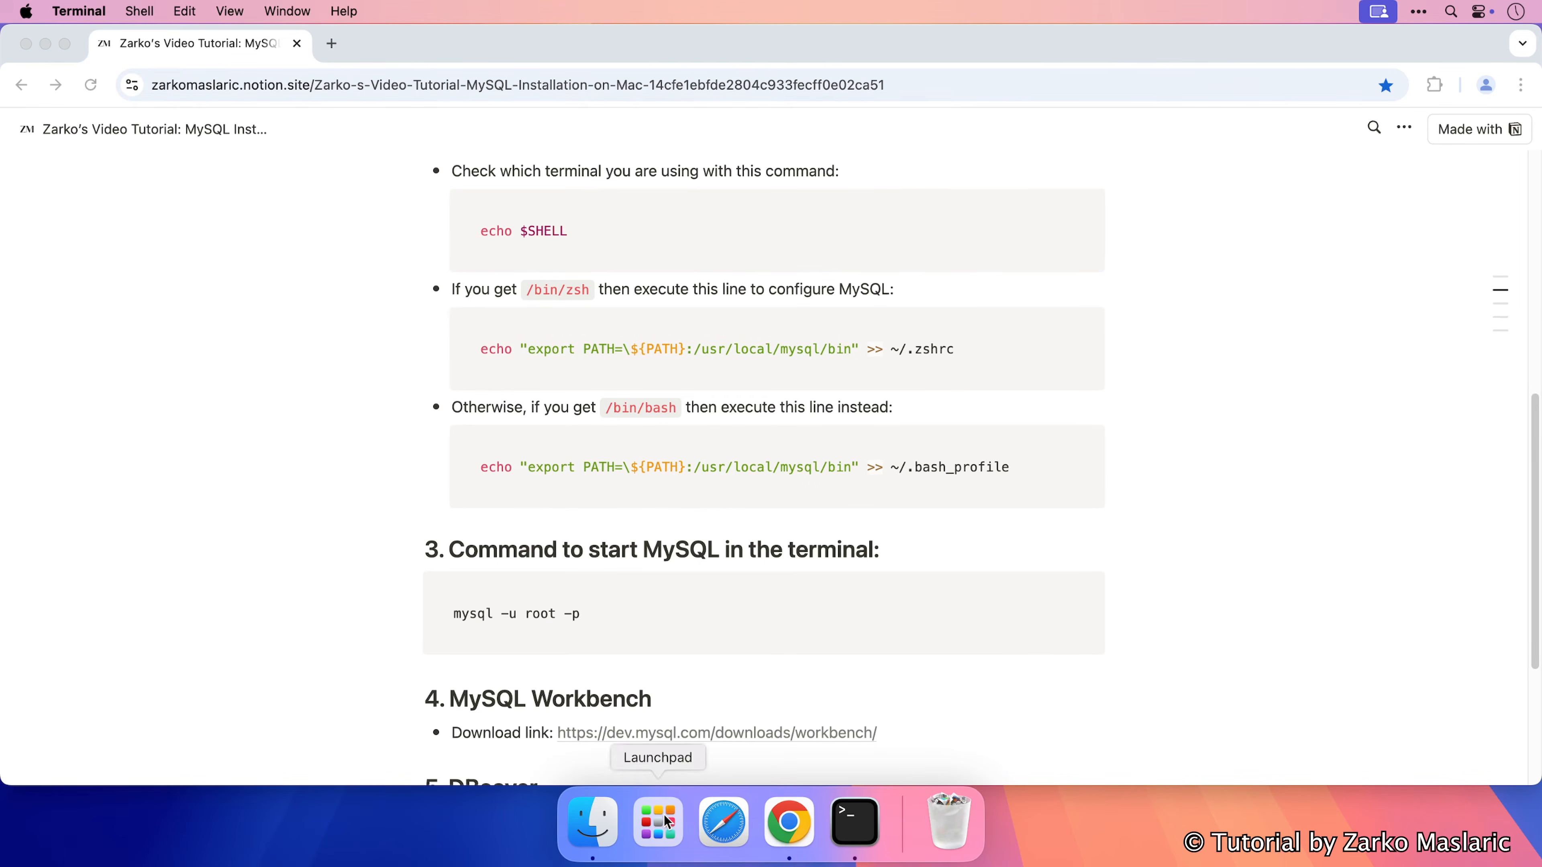
{"action": "left_click", "coordinate": [661, 831]}
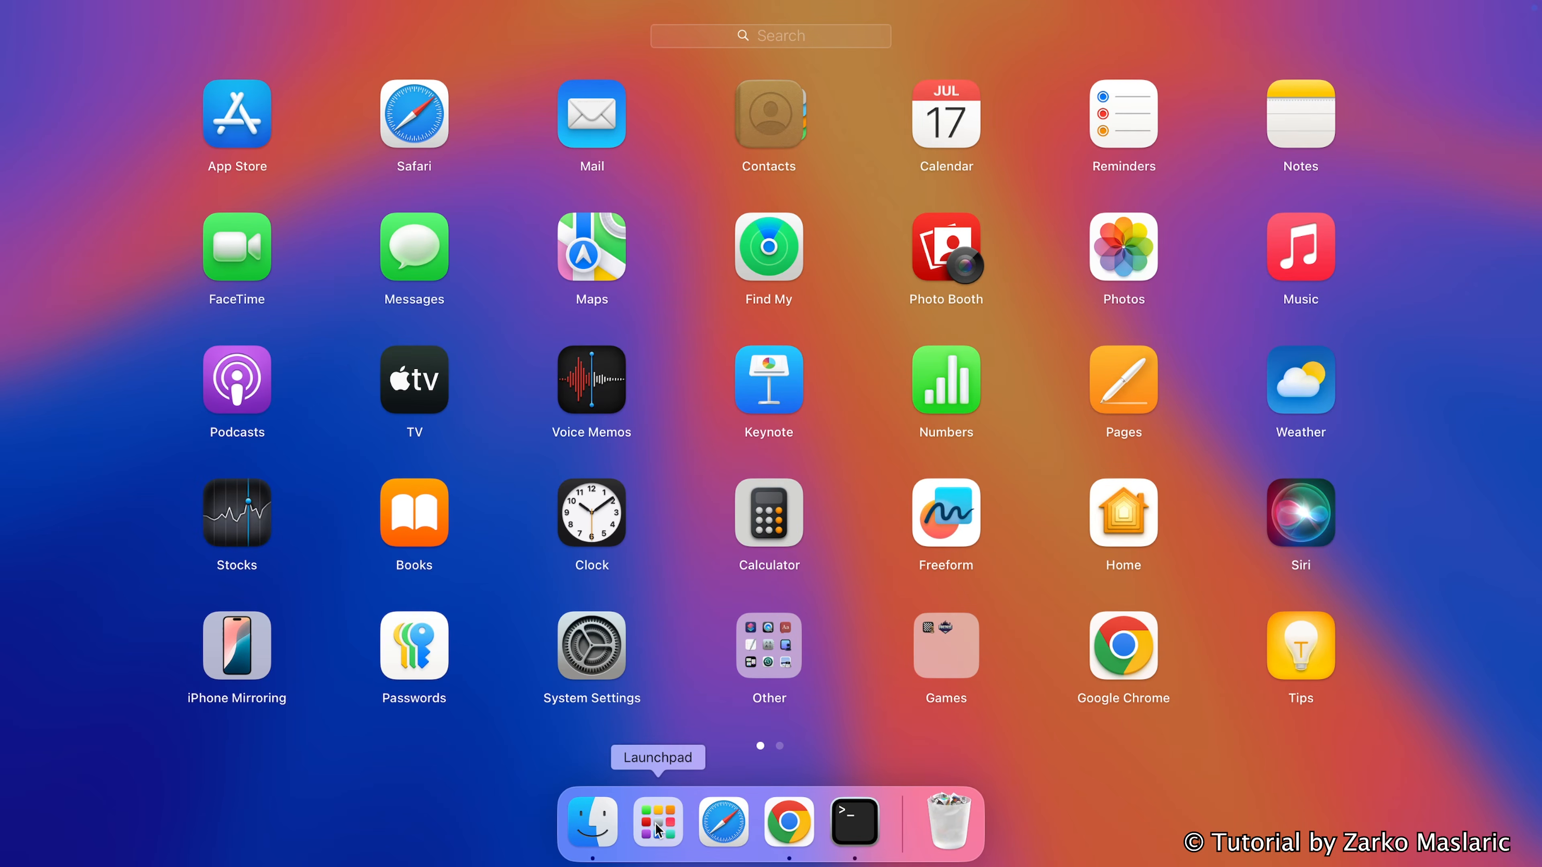
{"action": "type", "text": "terminal"}
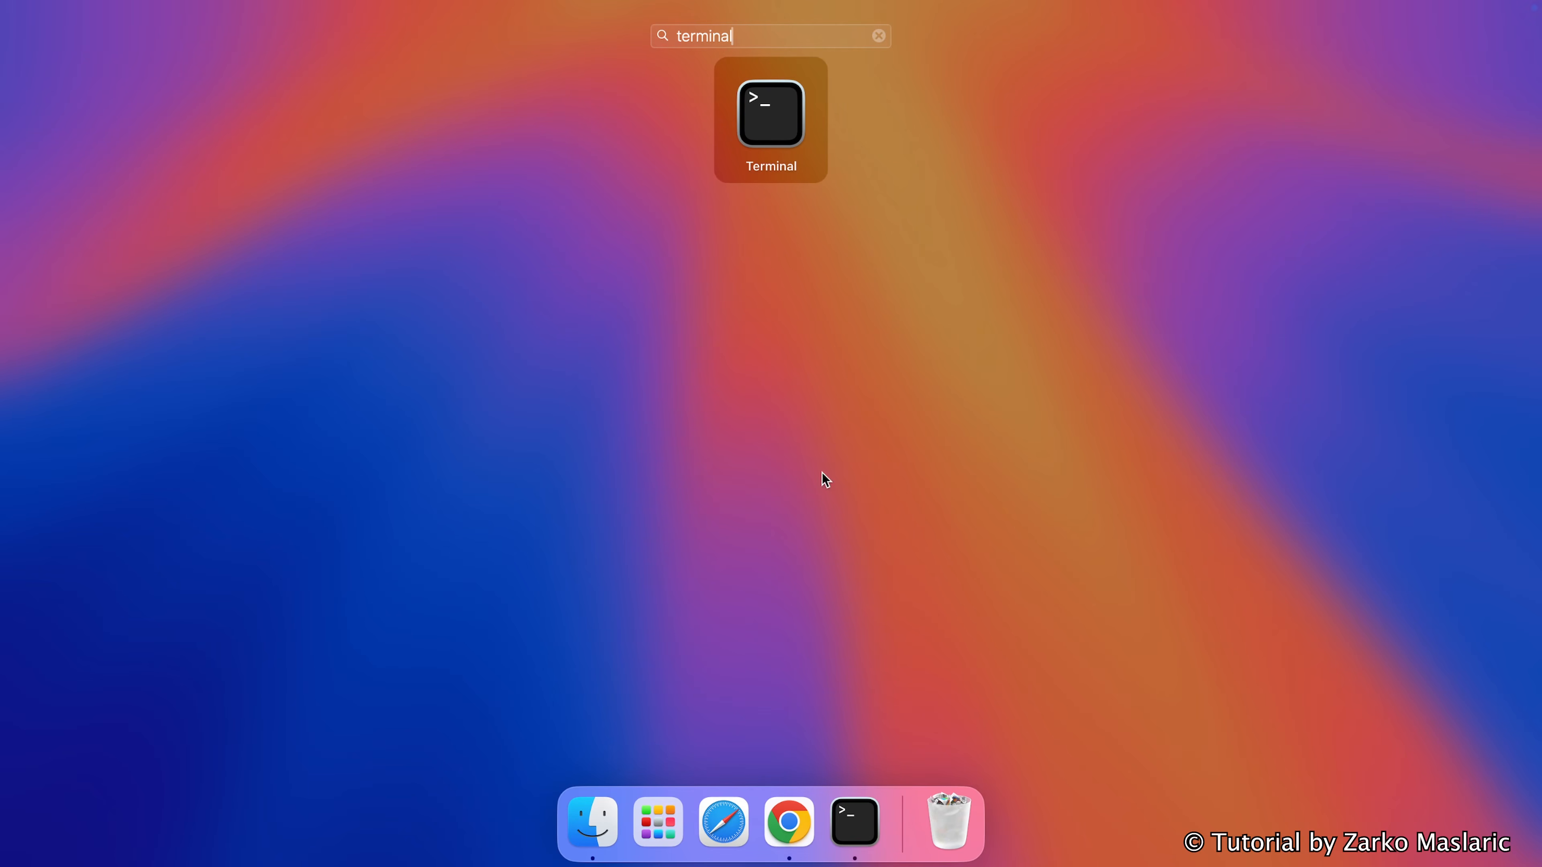
{"action": "left_click", "coordinate": [769, 123]}
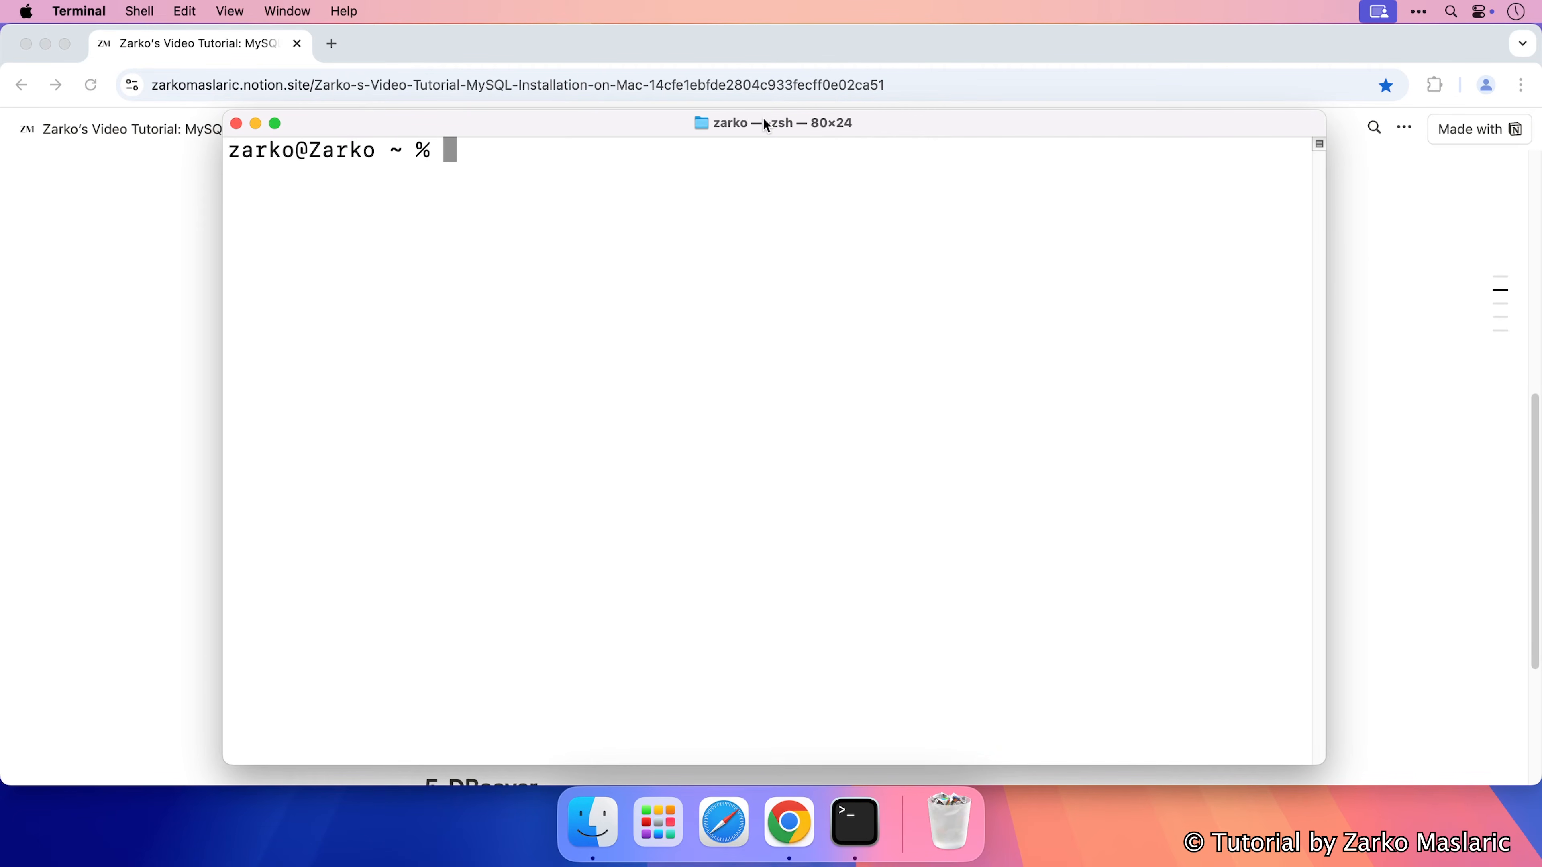
Run mysql --version to verify that the shell recognizes the mysql command, and check the output.
{"action": "type", "text": "mysql"}
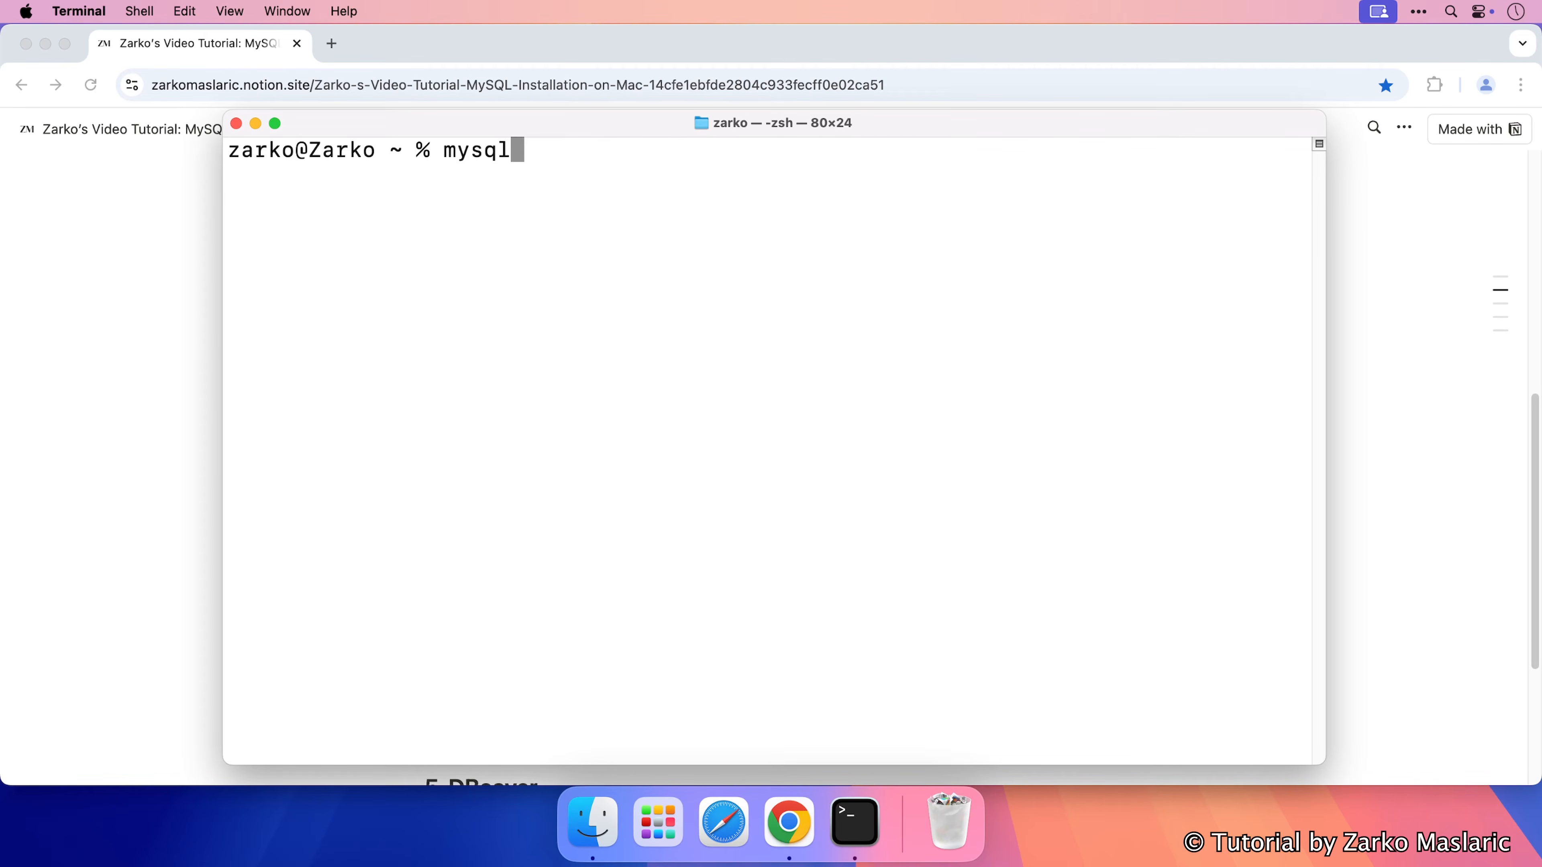
{"action": "type", "text": " --version"}
{"action": "key", "text": "Return"}
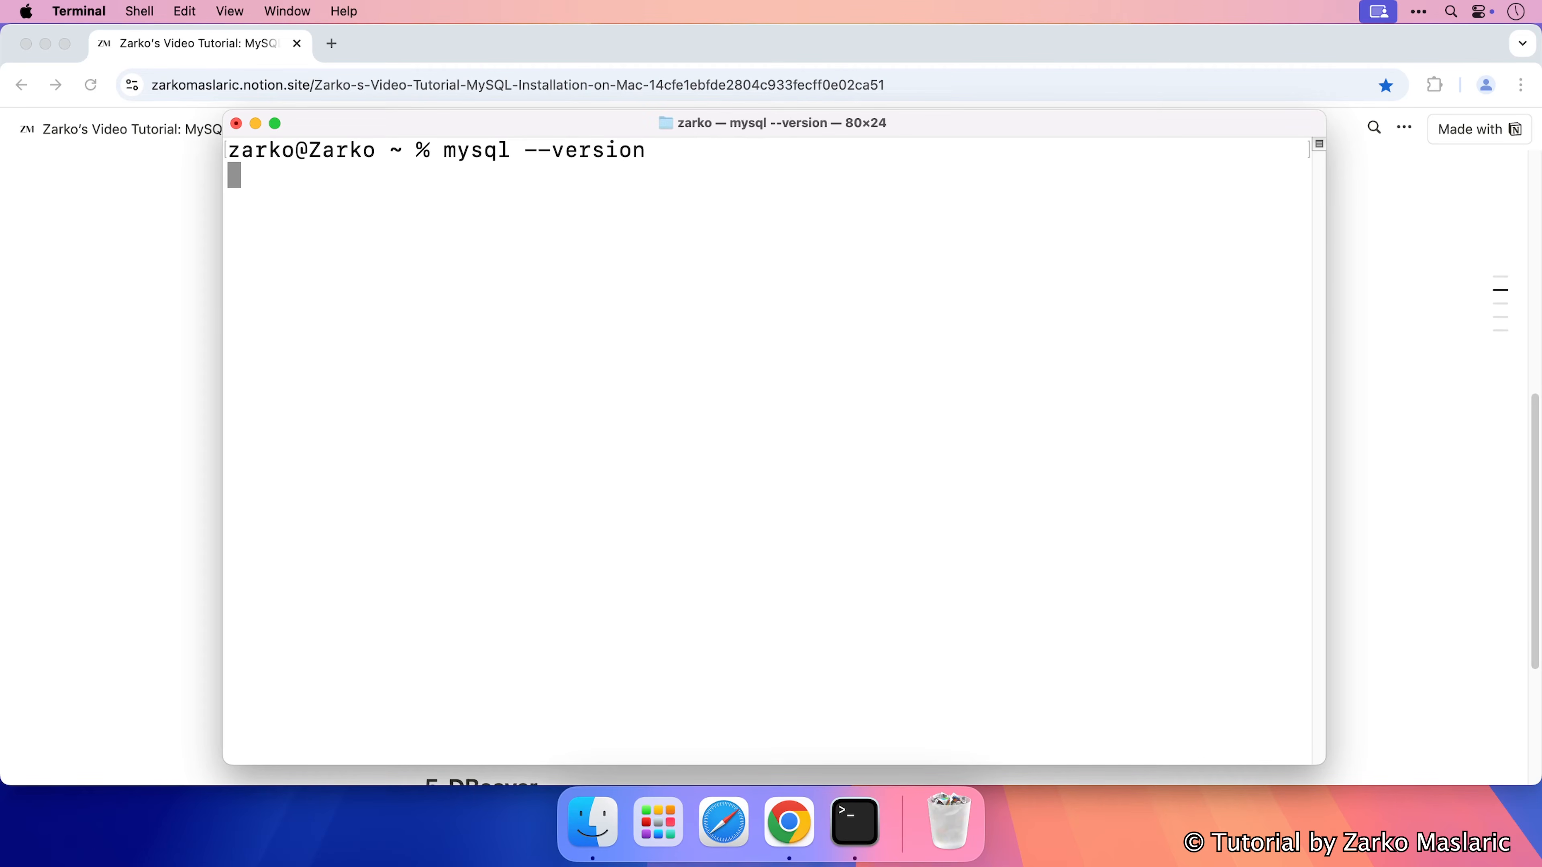
{"action": "left_click_drag", "start_coordinate": [376, 175], "coordinate": [509, 151]}
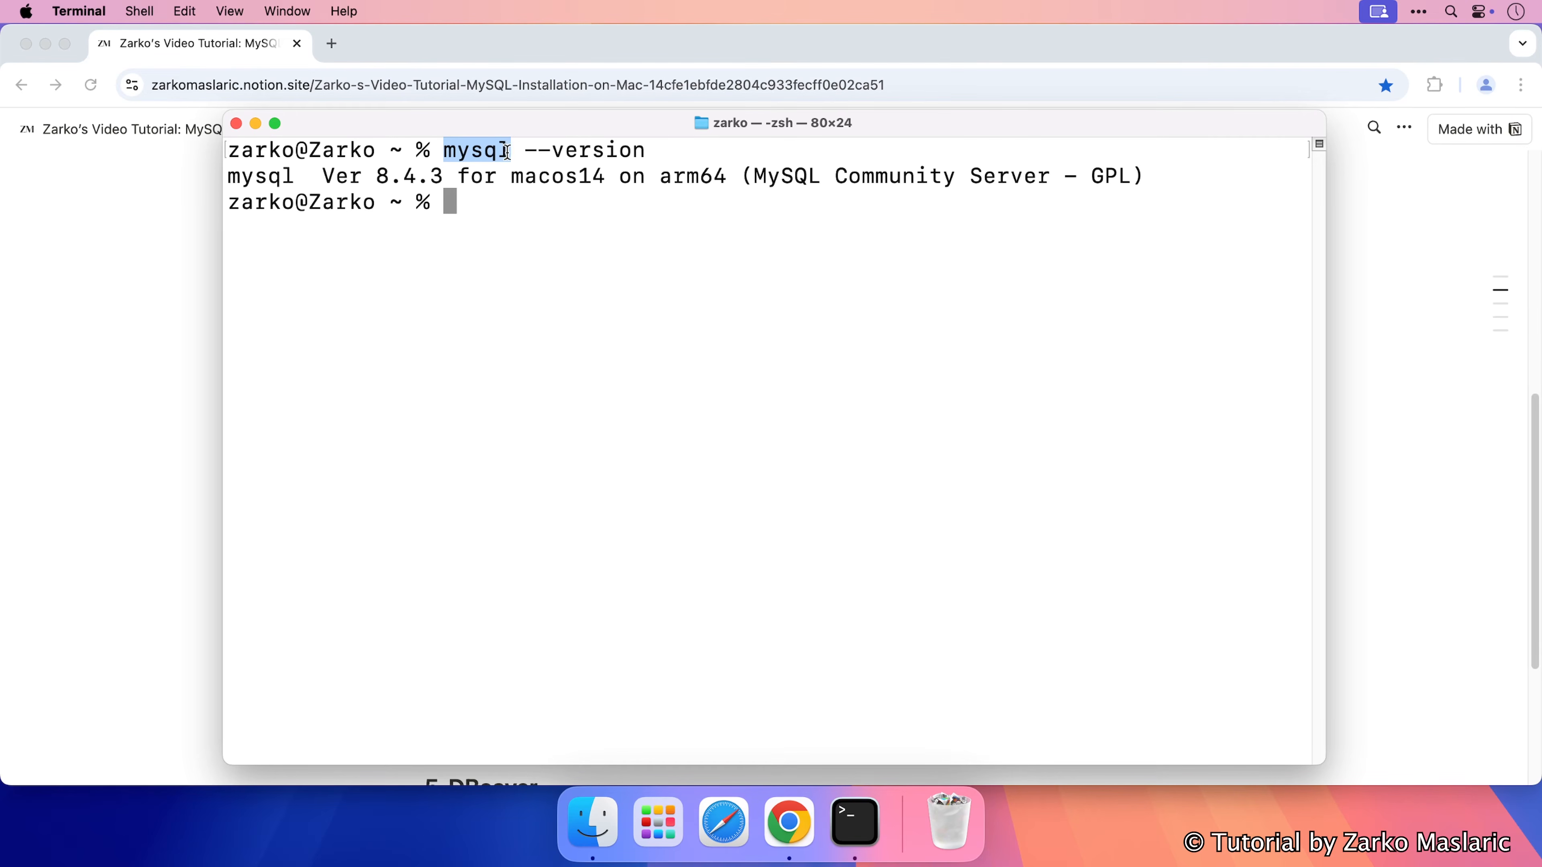
{"action": "left_click", "coordinate": [479, 185]}
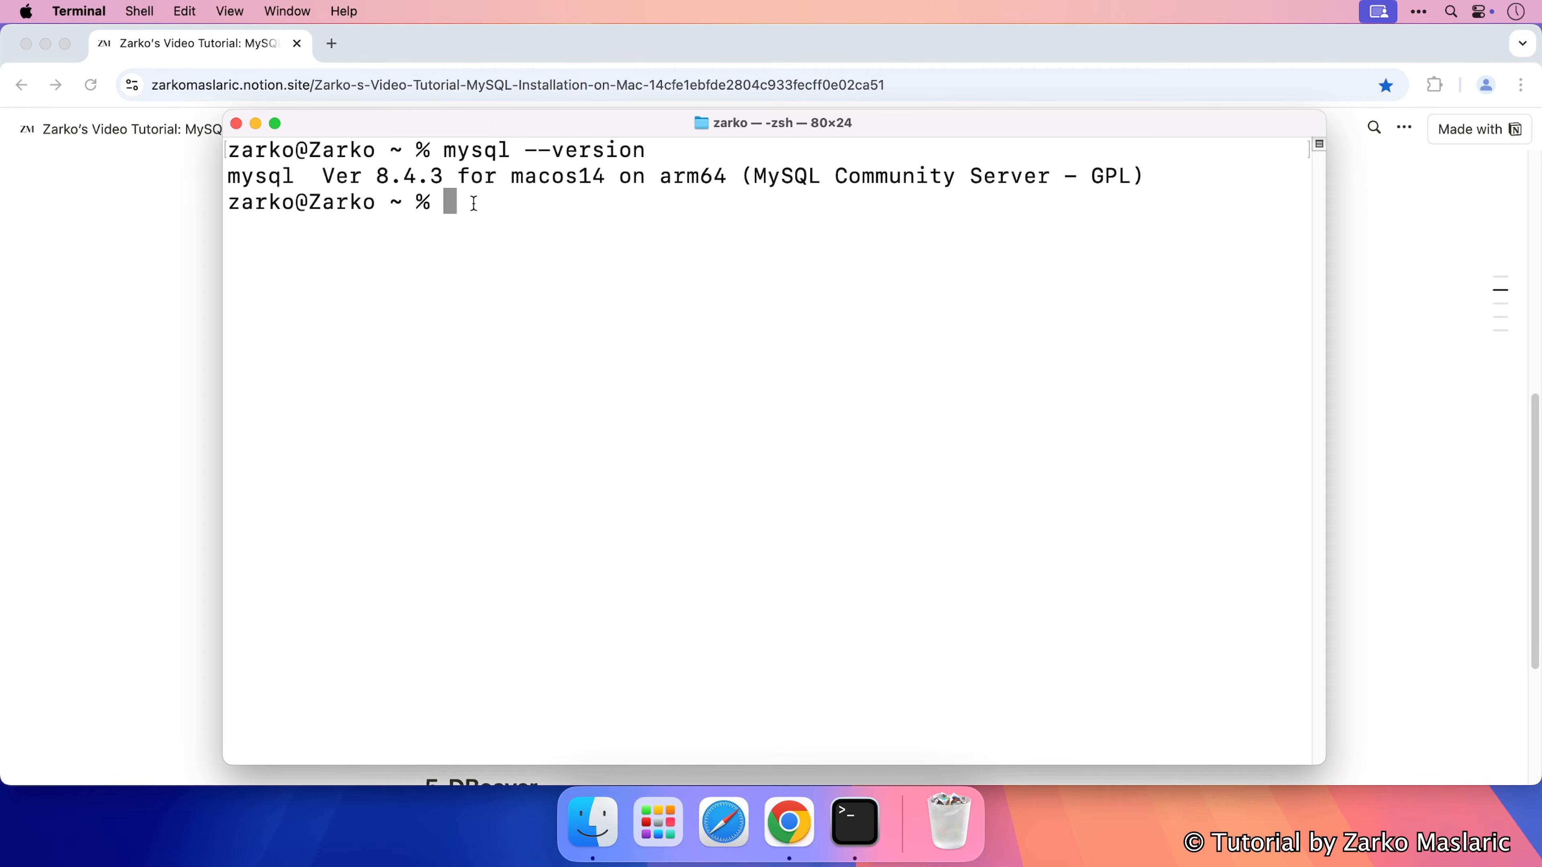
Log in to the MySQL server with mysql -u root -p, entering the root password.
{"action": "type", "text": "mysql -u root"}
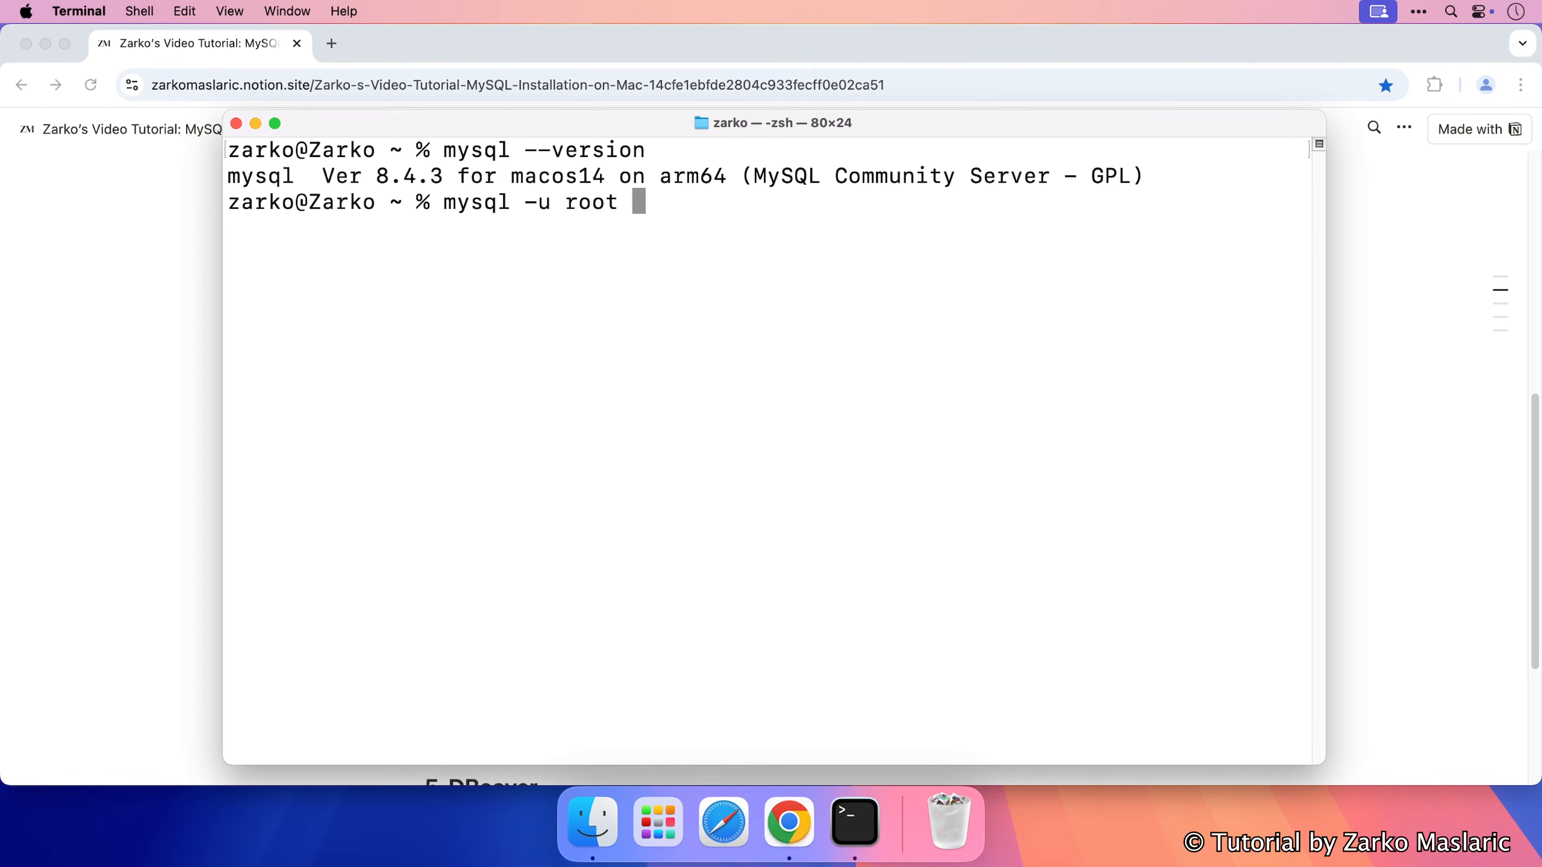
{"action": "type", "text": " -p"}
{"action": "key", "text": "Return"}
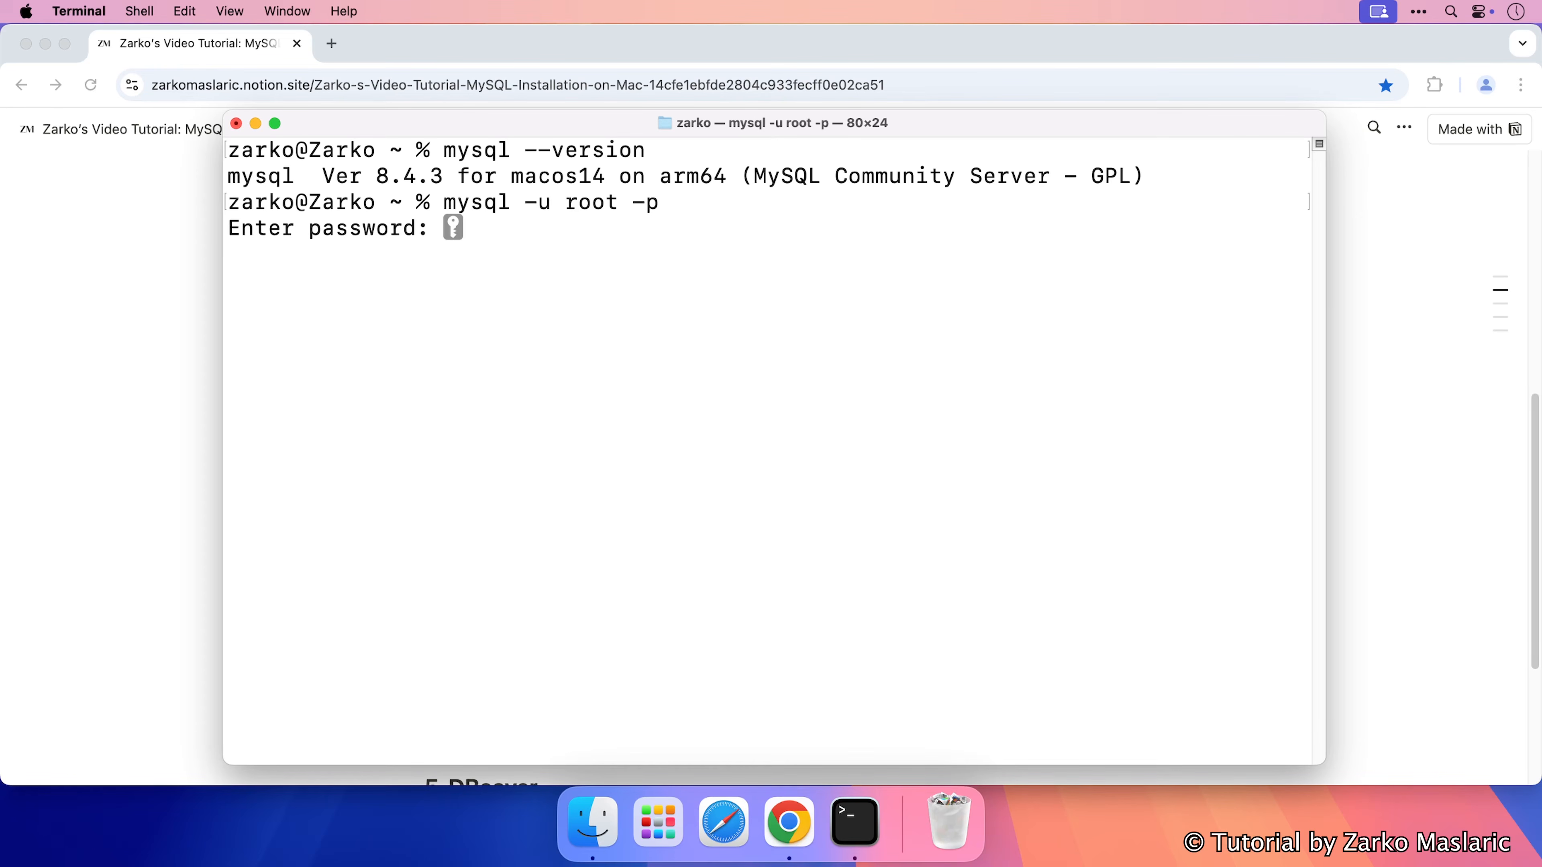
{"action": "key", "text": "Return"}
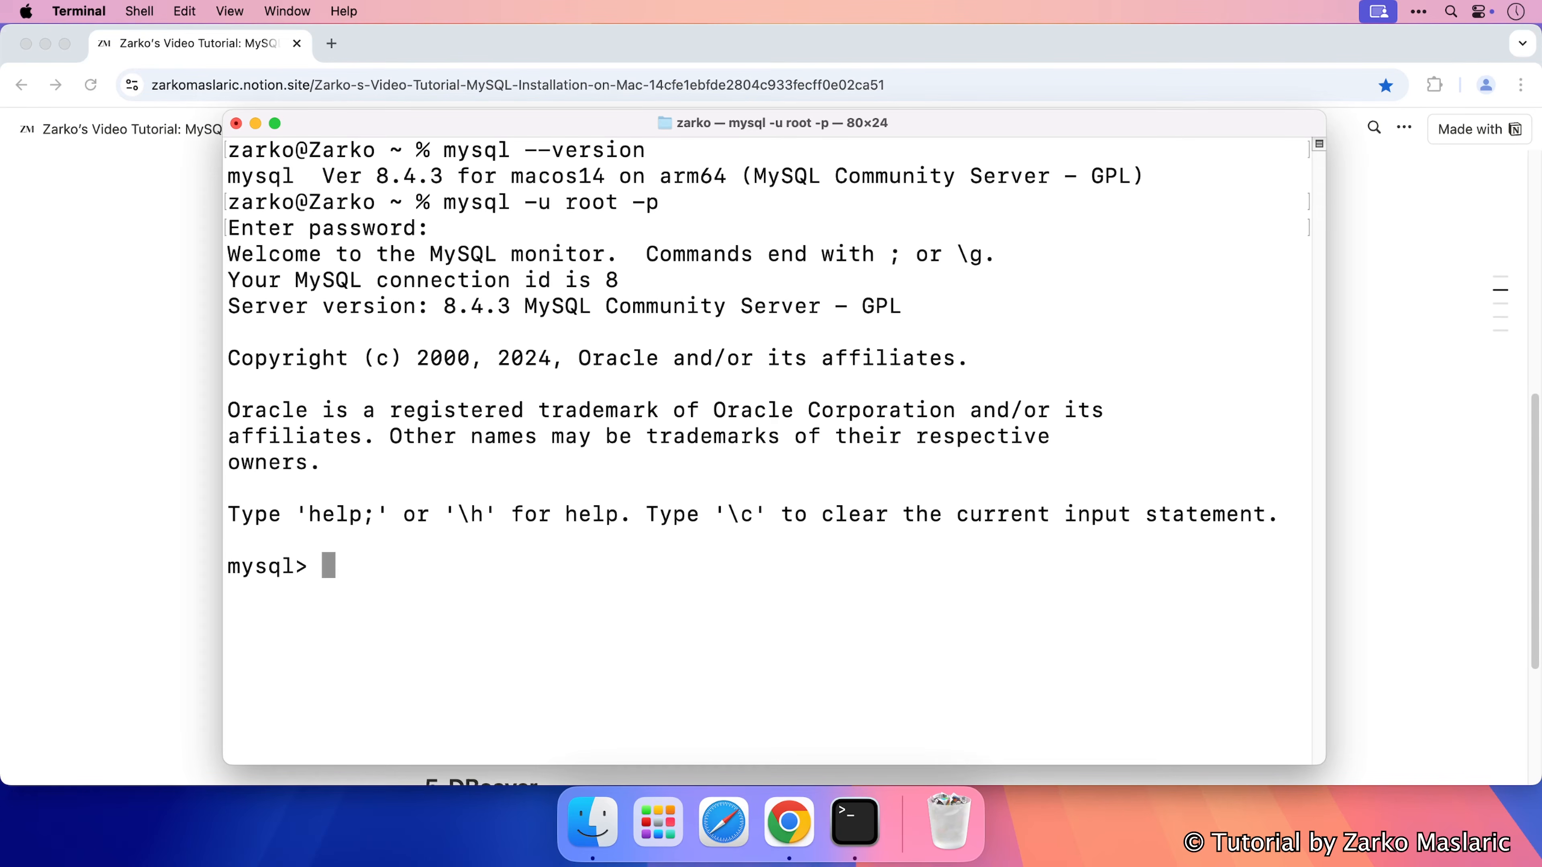
List the existing databases on the server with SHOW DATABASES;.
{"action": "type", "text": "SHOW DATABAS"}
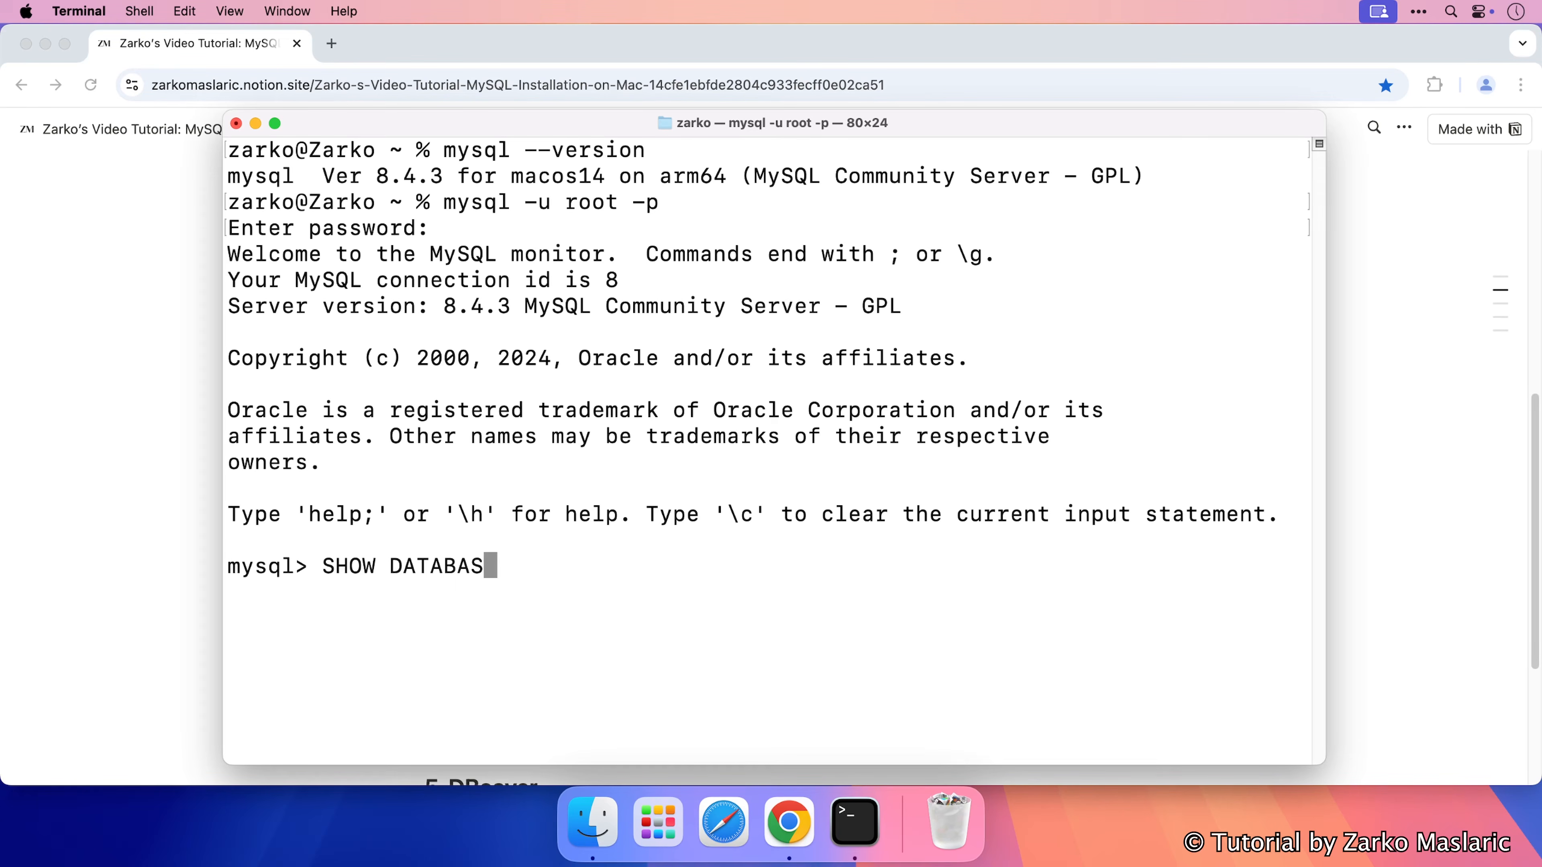
{"action": "type", "text": "ES;"}
{"action": "key", "text": "Return"}
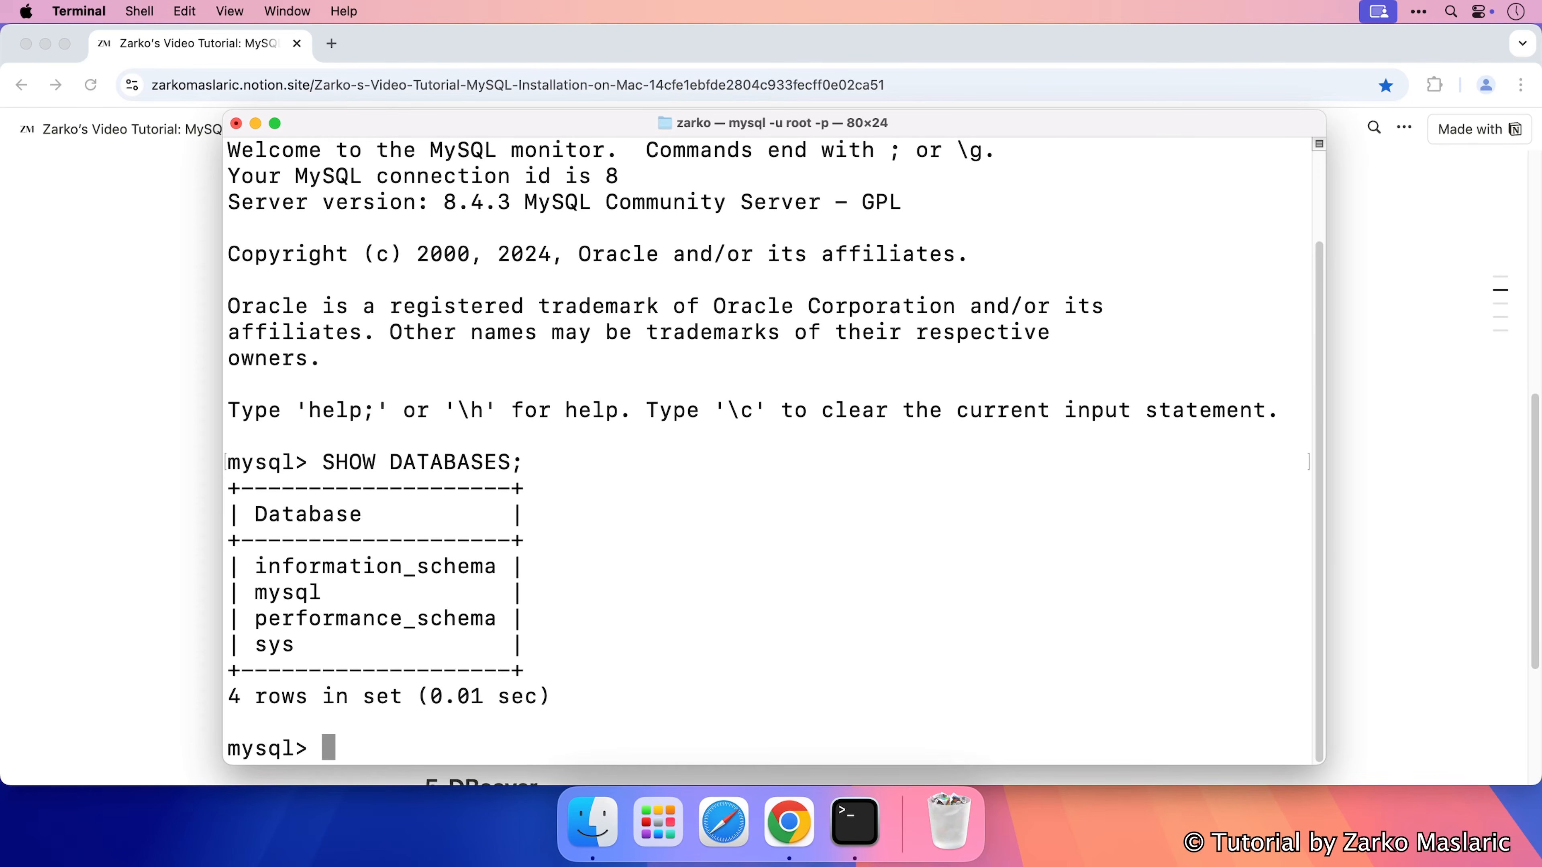
Create a database named with the Mac user's first name using CREATE DATABASE, and rerun SHOW DATABASES; to check the list.
{"action": "type", "text": "CREATE DATABASE "}
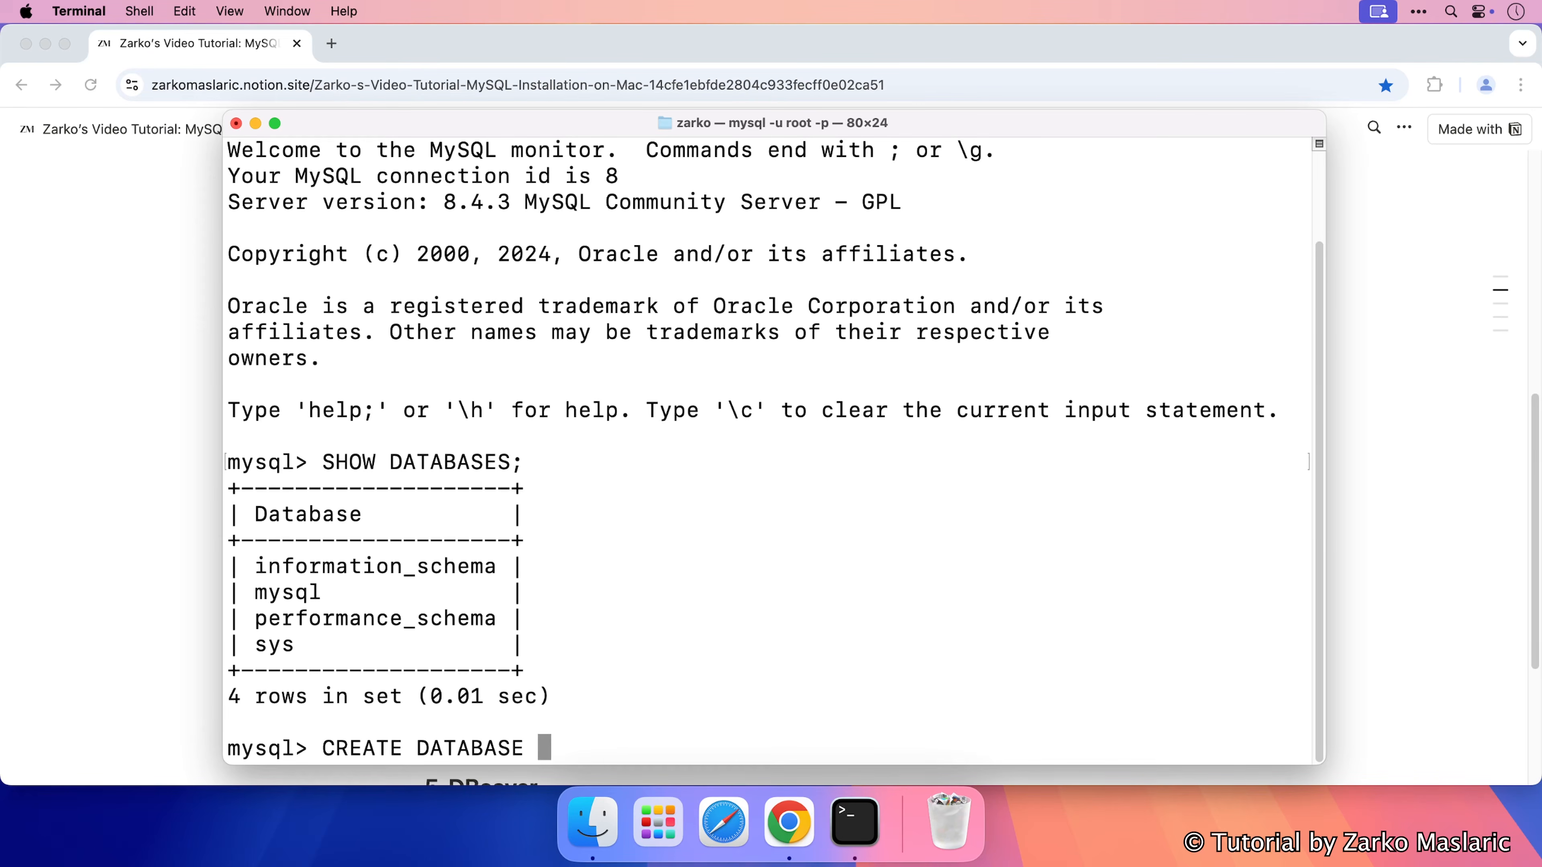
{"action": "type", "text": "zarko;"}
{"action": "key", "text": "Return"}
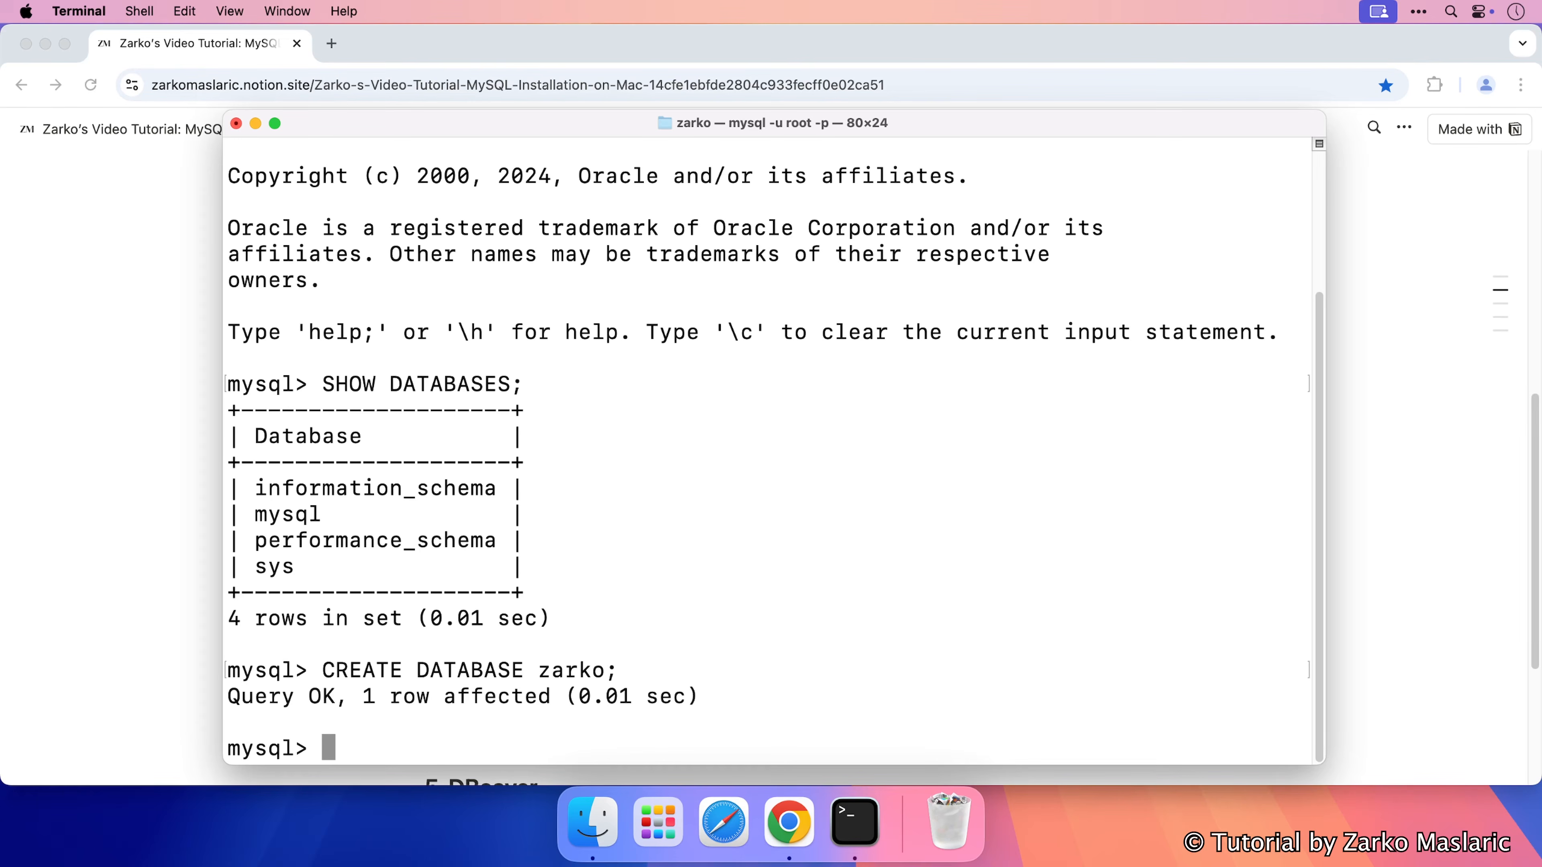
{"action": "key", "text": "Up"}
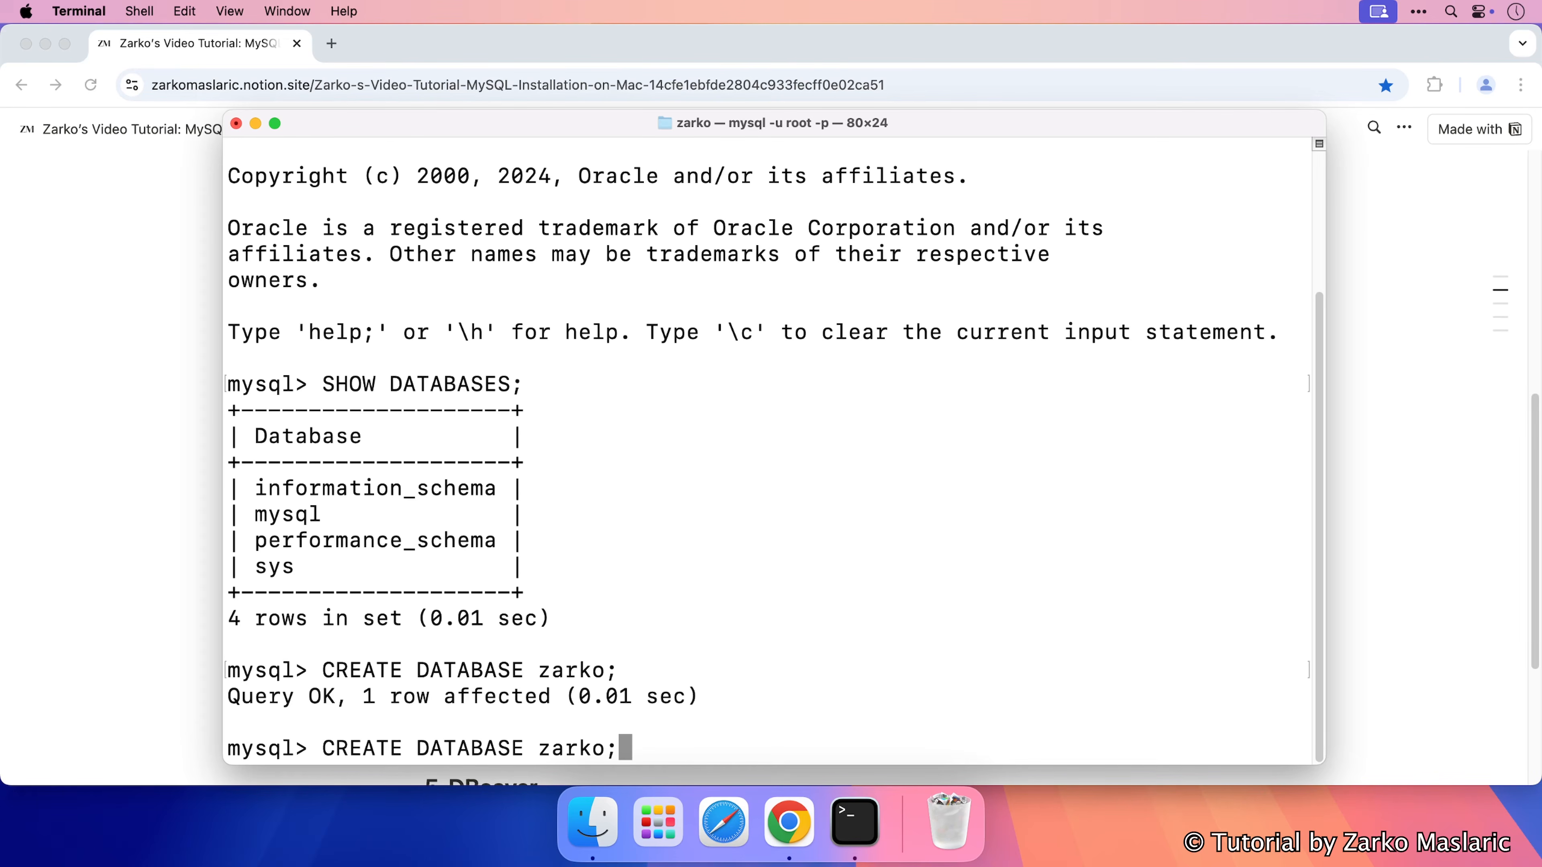
{"action": "key", "text": "Up"}
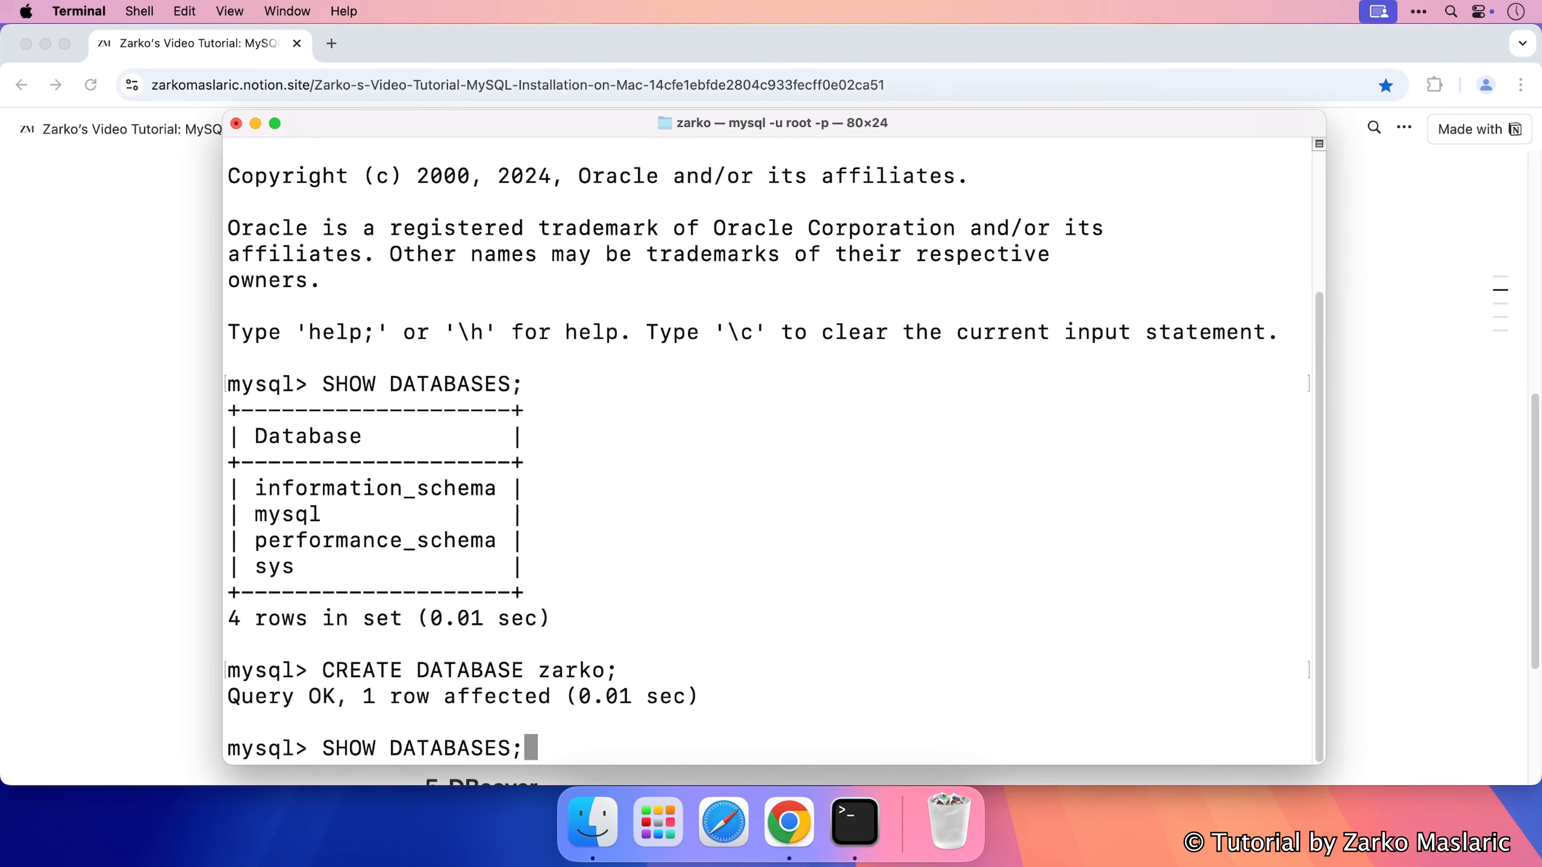
{"action": "key", "text": "Return"}
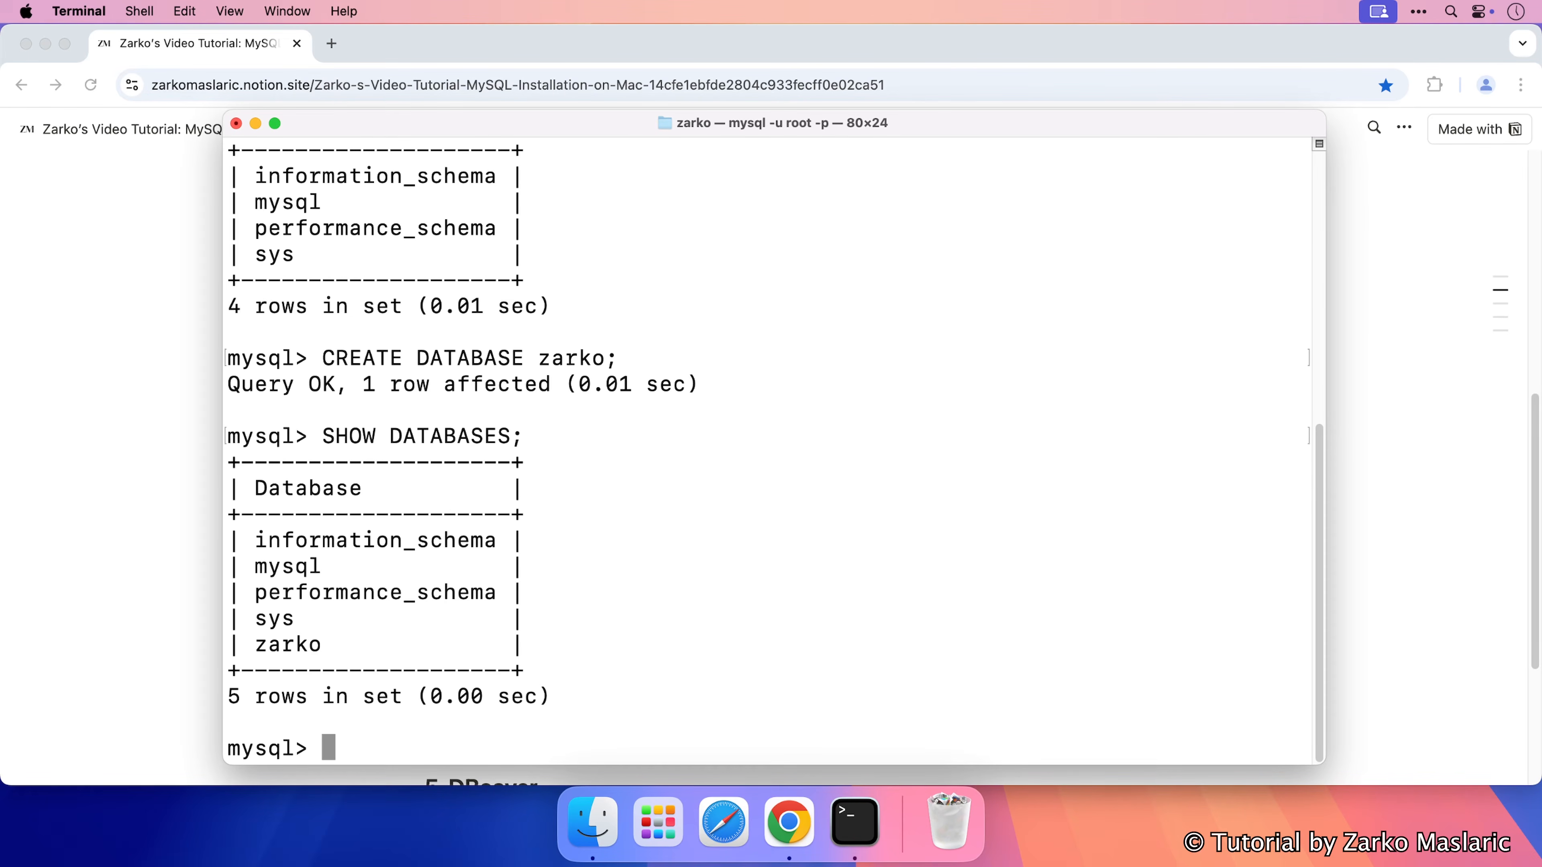
Run the query SELECT 5+5; at the mysql prompt to test that the server evaluates expressions.
{"action": "left_click_drag", "start_coordinate": [325, 650], "coordinate": [249, 546]}
{"action": "left_click_drag", "start_coordinate": [332, 647], "coordinate": [260, 537]}
{"action": "left_click", "coordinate": [344, 720]}
{"action": "type", "text": "SELECT 5+5;"}
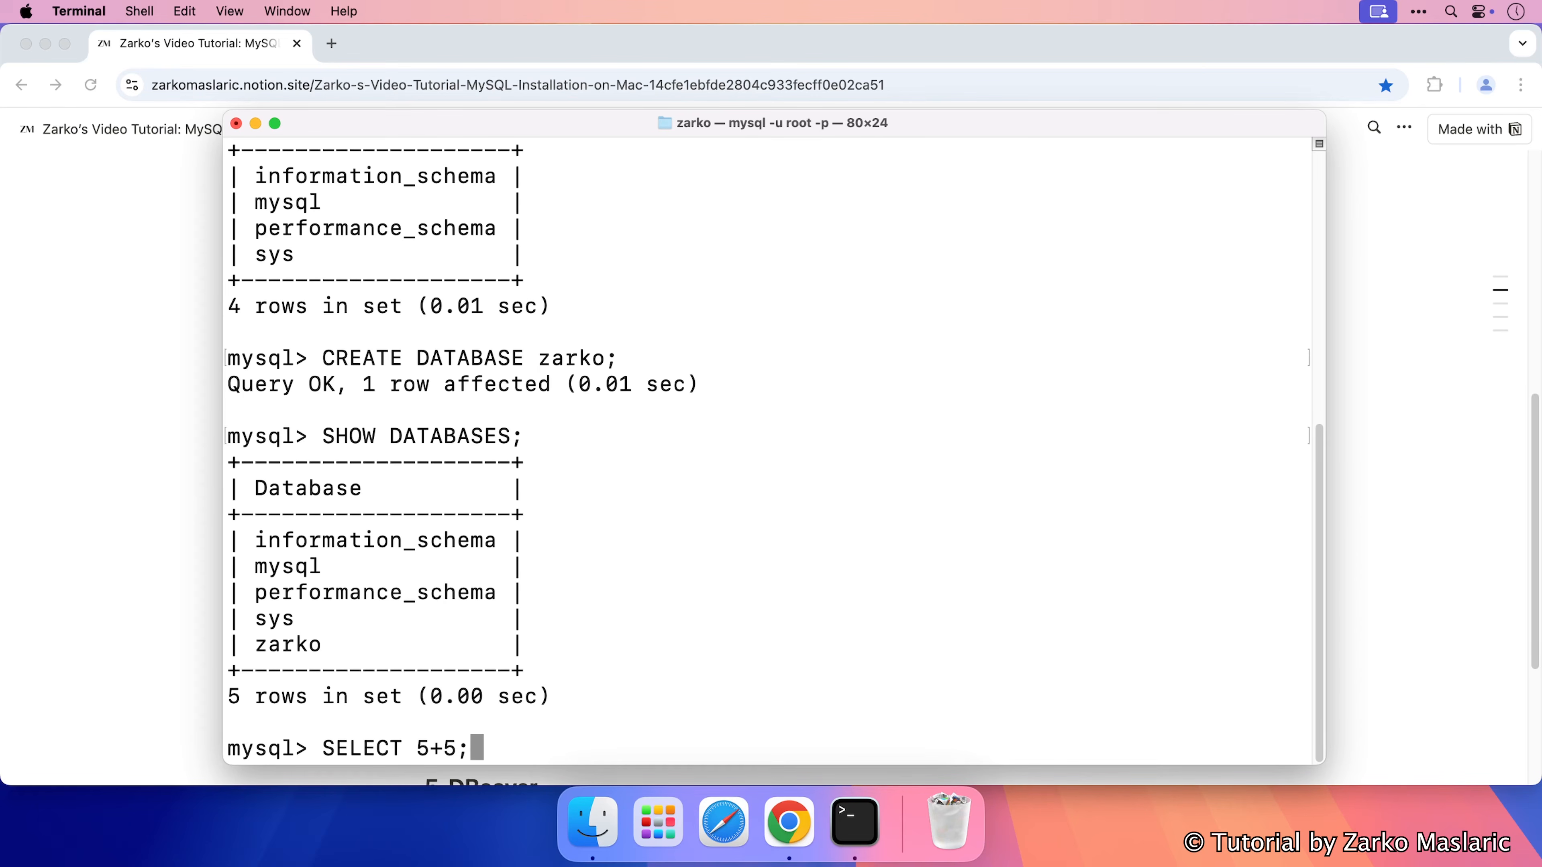
{"action": "key", "text": "Return"}
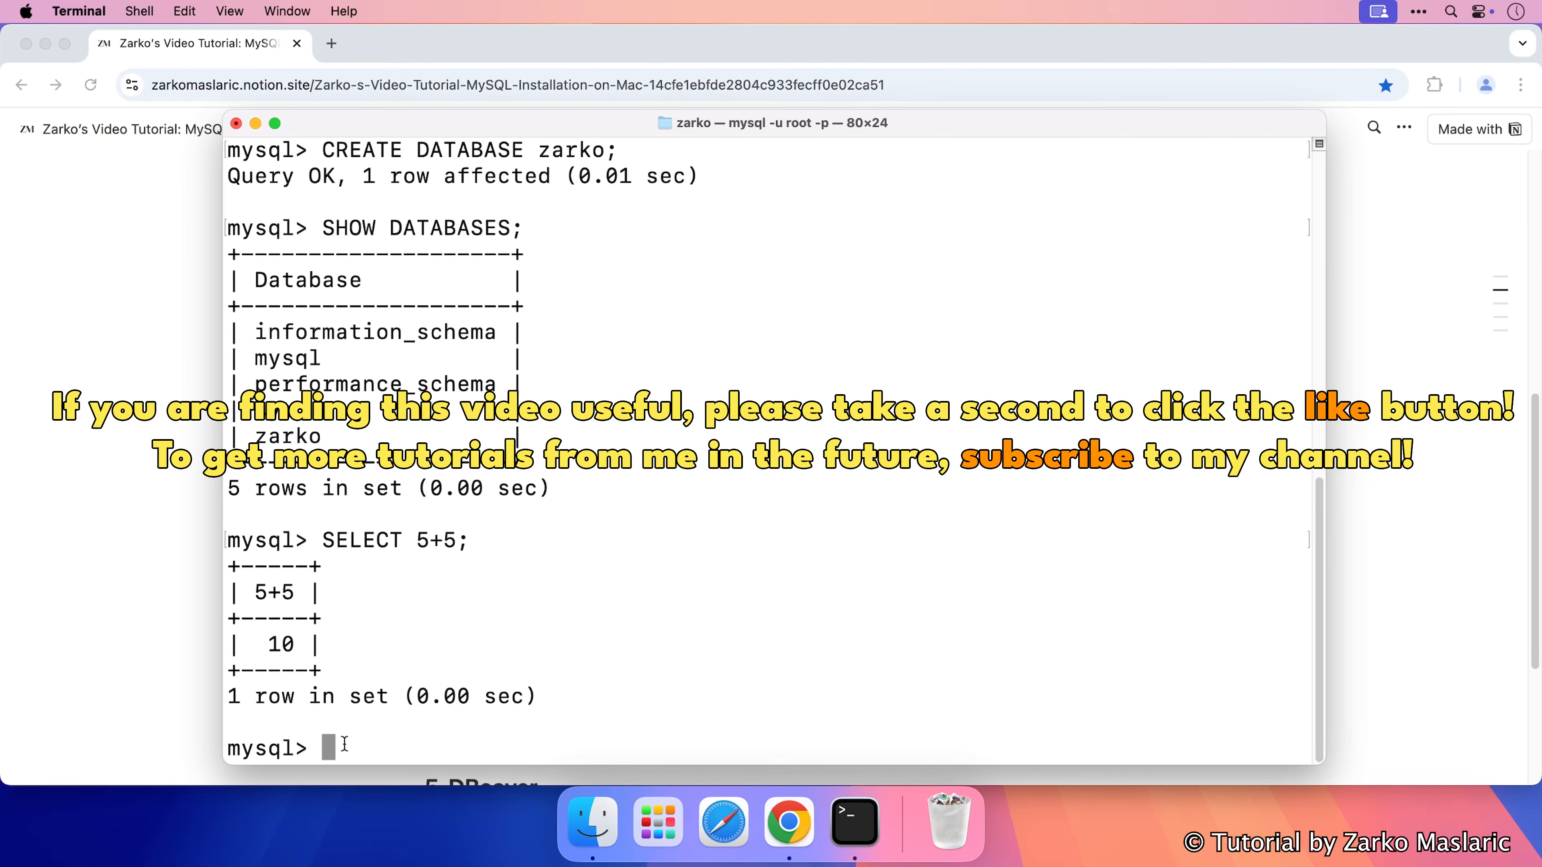
Switch to Chrome and open the MySQL Workbench download link from the tutorial page, checking the site's mysql.com address.
{"action": "left_click", "coordinate": [167, 510]}
{"action": "scroll", "coordinate": [344, 540], "scroll_direction": "down", "scroll_amount": 5}
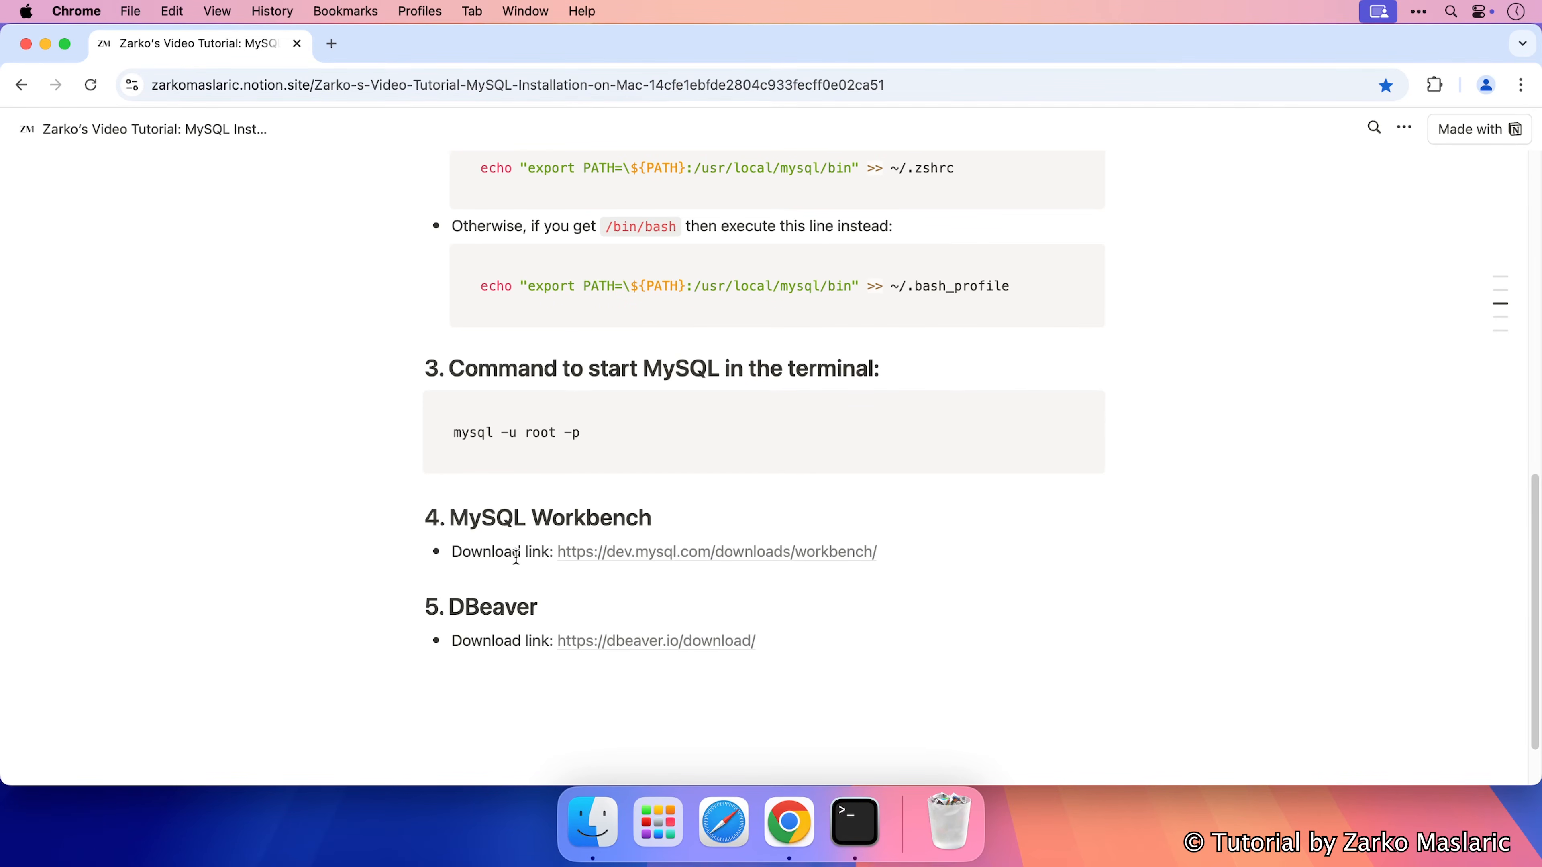
{"action": "left_click_drag", "start_coordinate": [450, 555], "coordinate": [534, 557]}
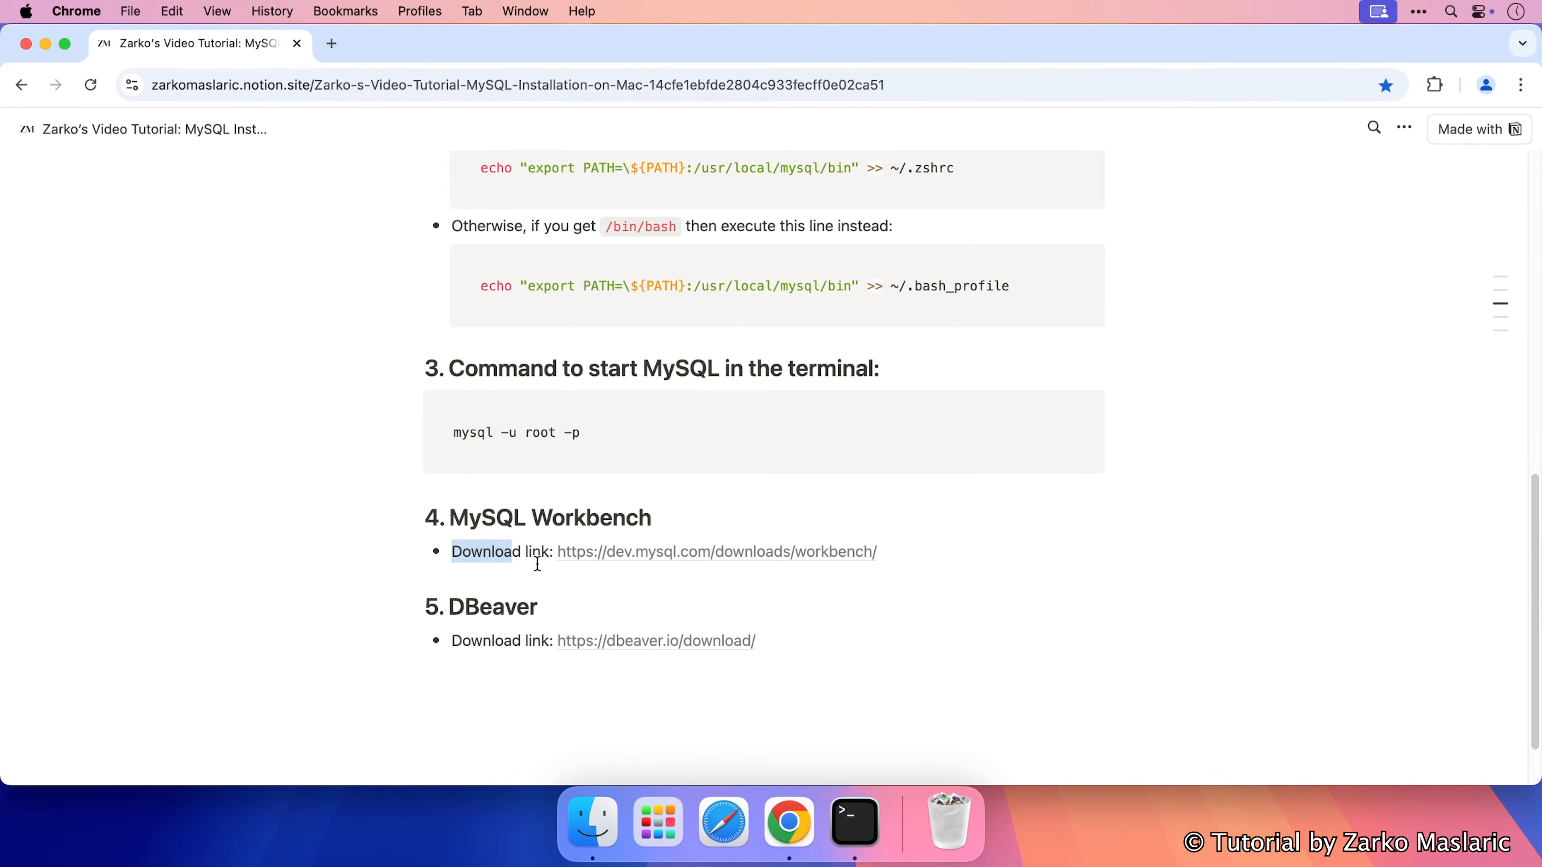
{"action": "left_click", "coordinate": [537, 558]}
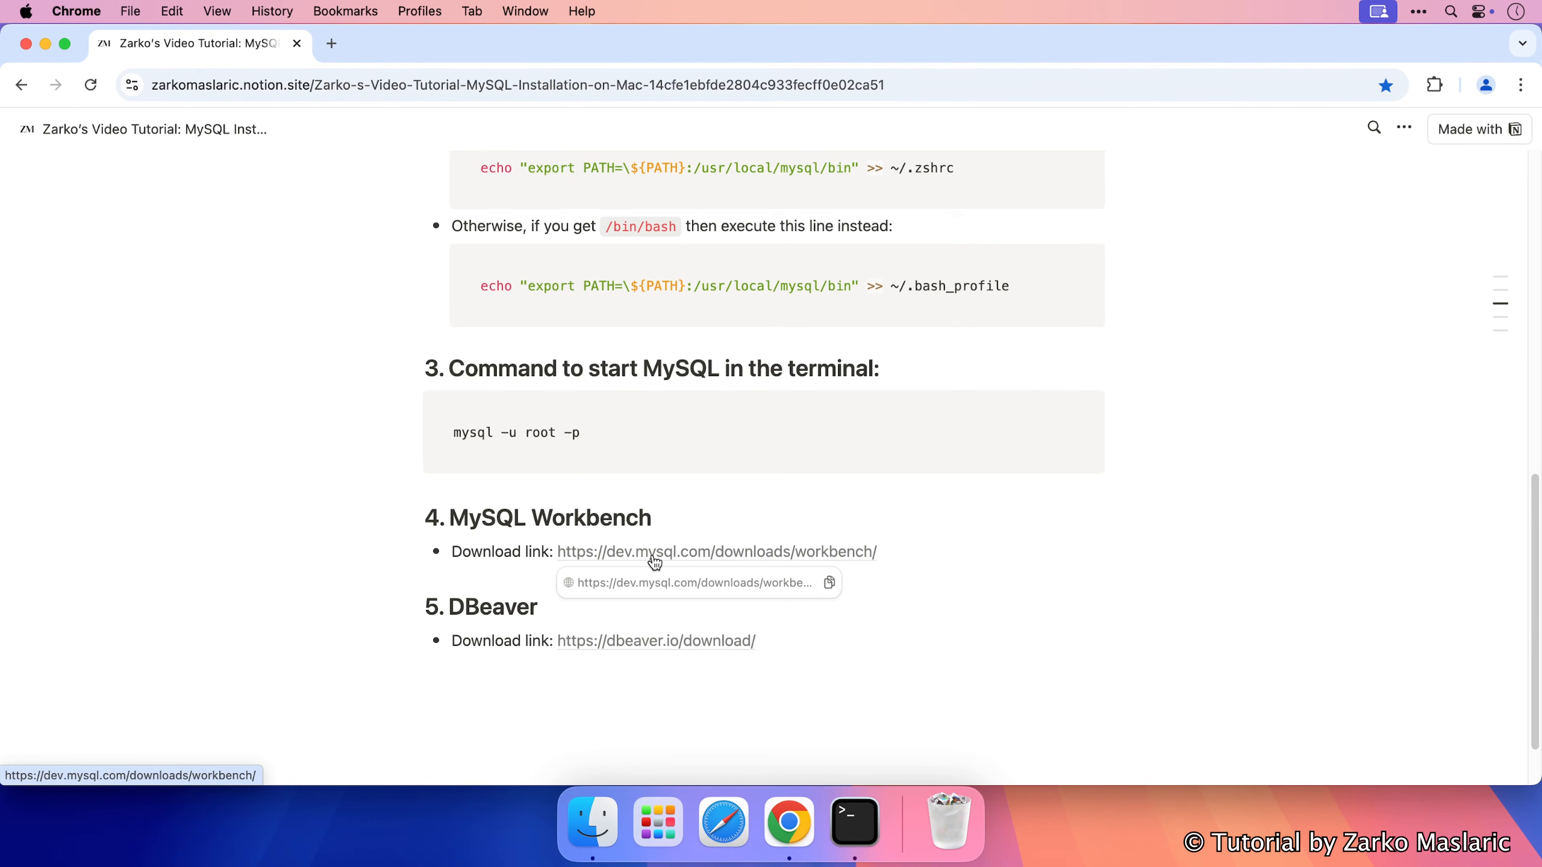
{"action": "left_click", "coordinate": [680, 556]}
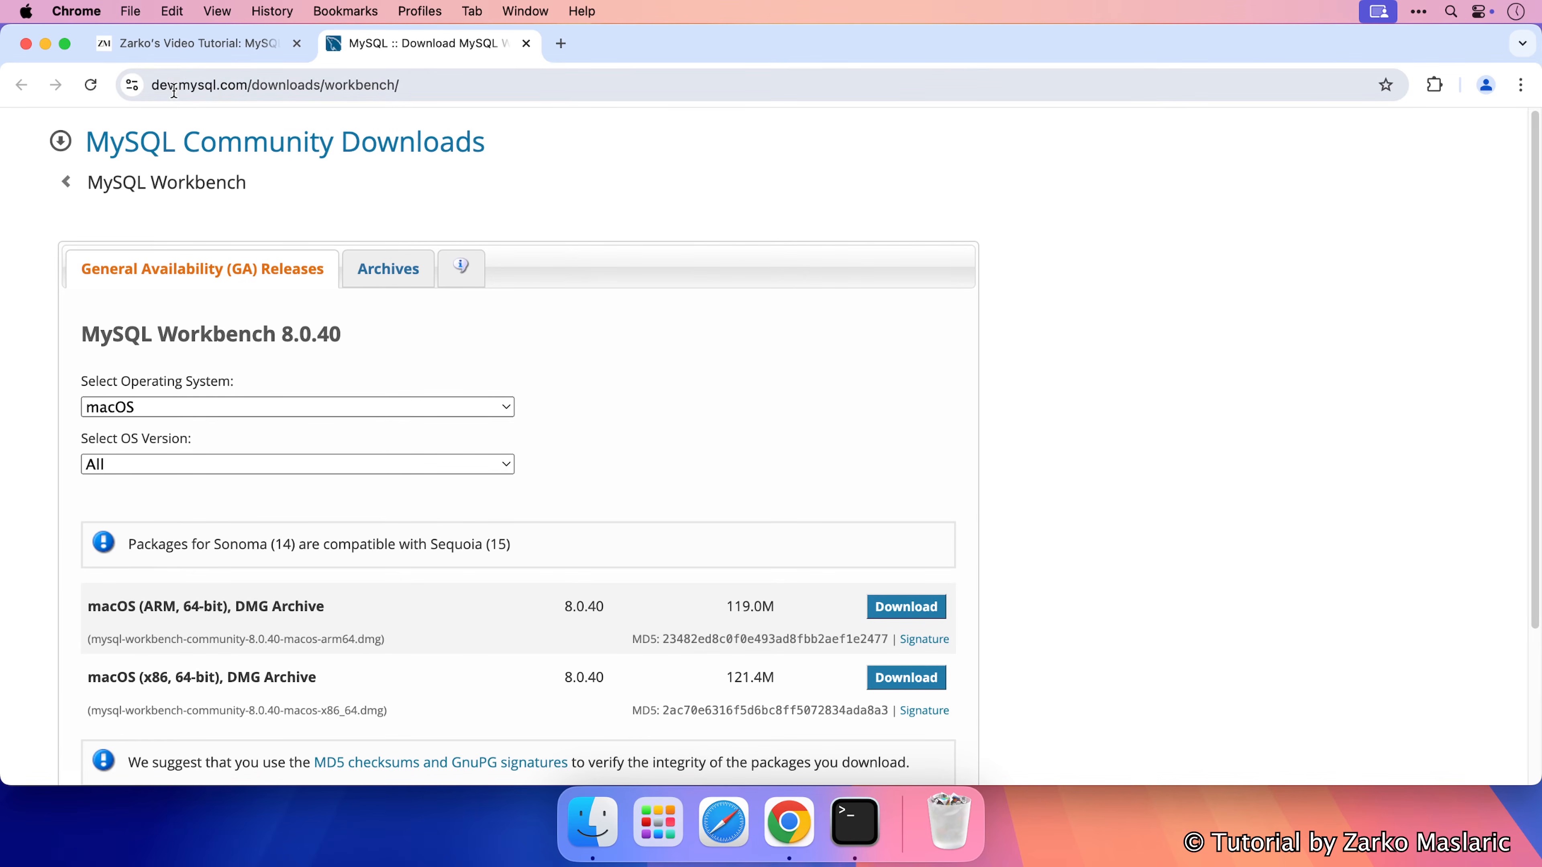
{"action": "left_click", "coordinate": [239, 85]}
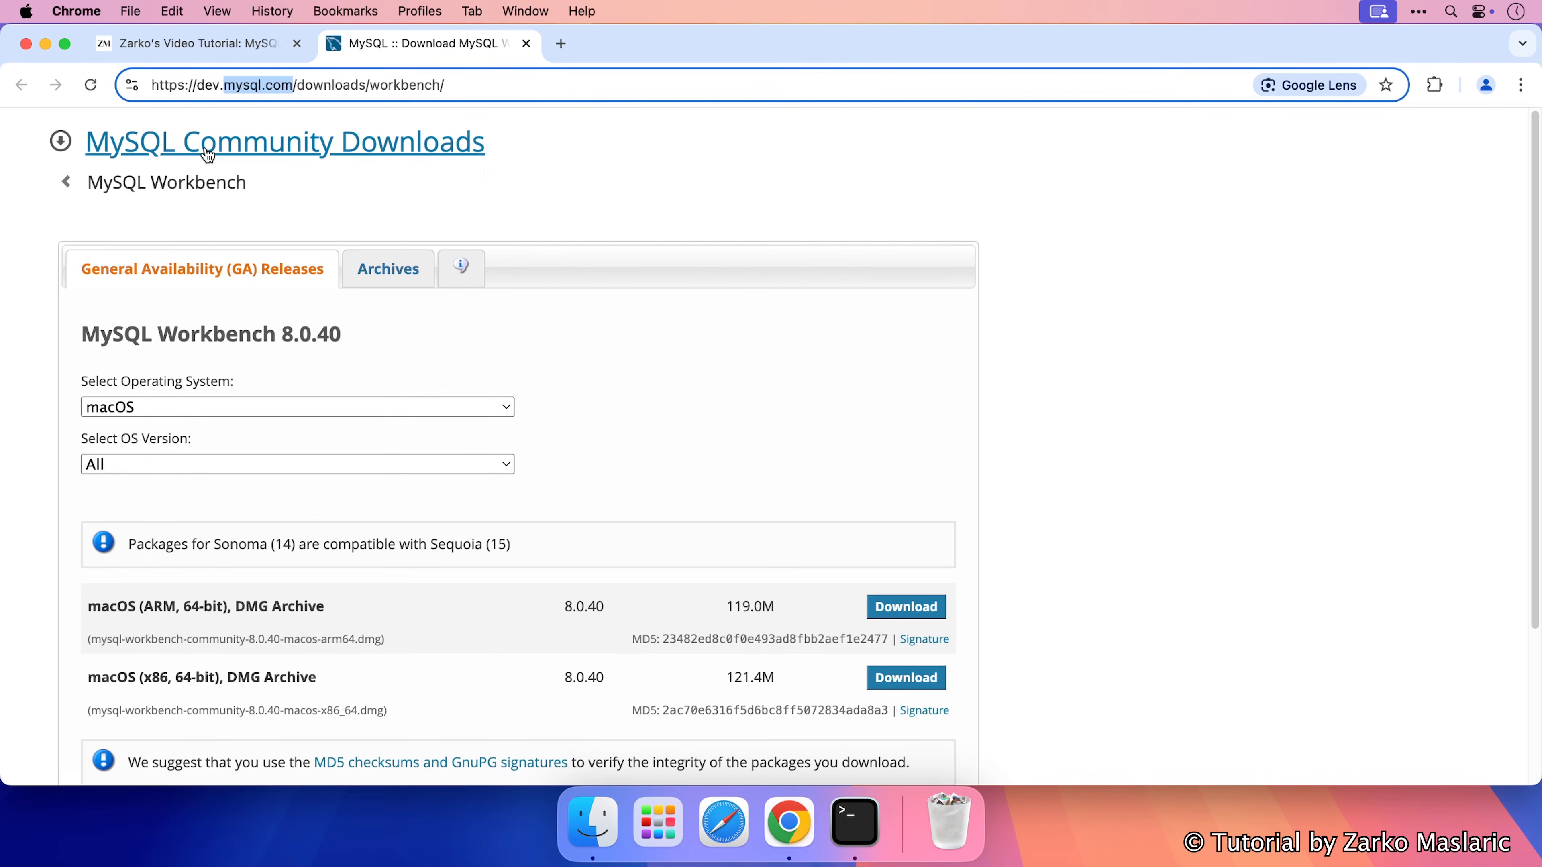
{"action": "left_click", "coordinate": [229, 218]}
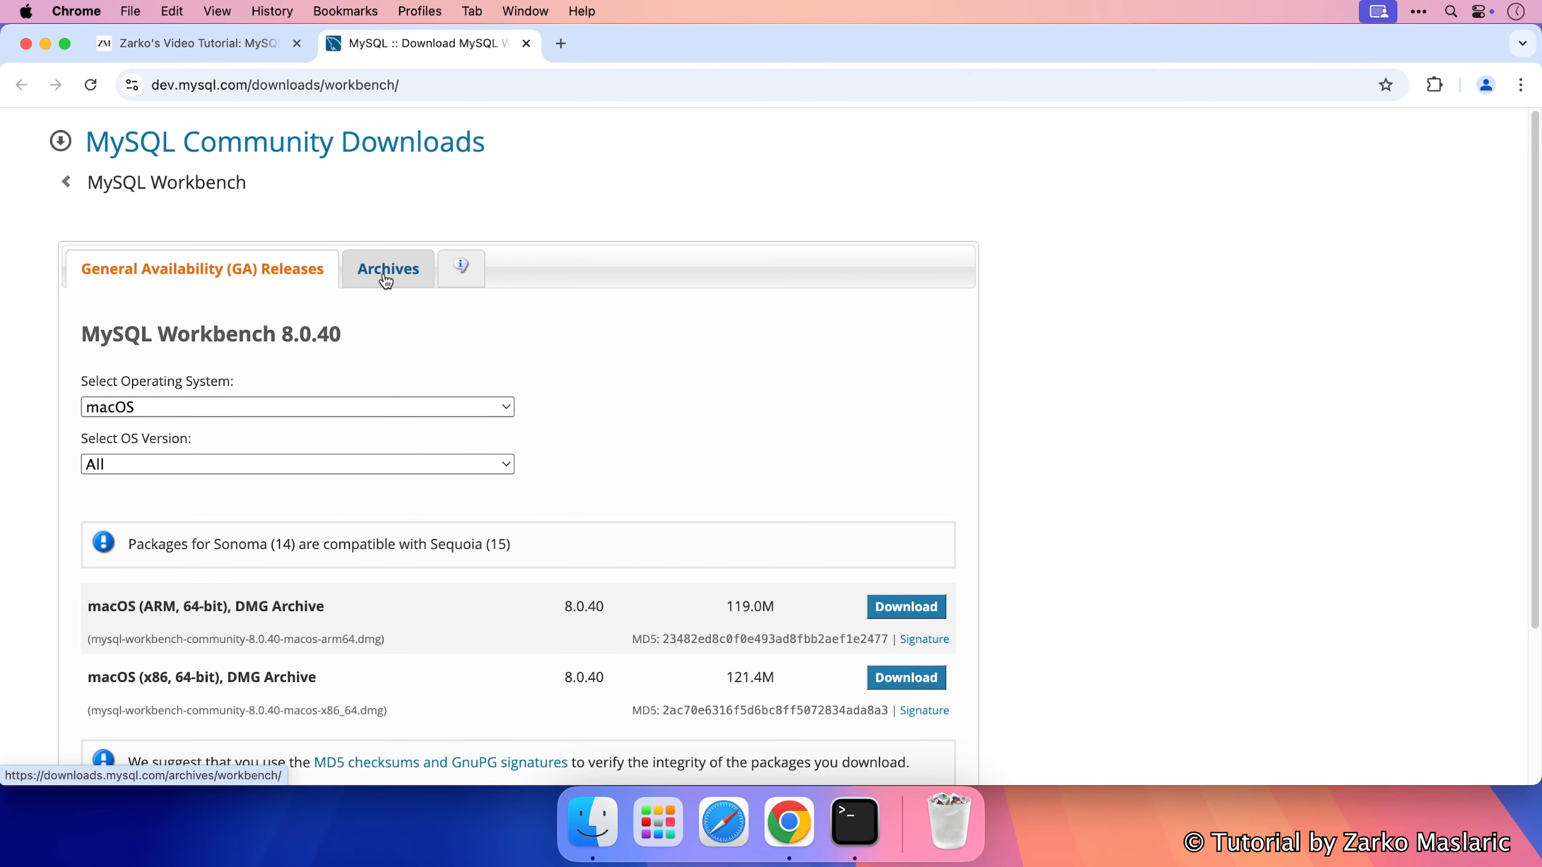
Check the MySQL Workbench release version and the macOS package compatibility note on the download page.
{"action": "left_click_drag", "start_coordinate": [281, 334], "coordinate": [339, 333]}
{"action": "left_click", "coordinate": [347, 335]}
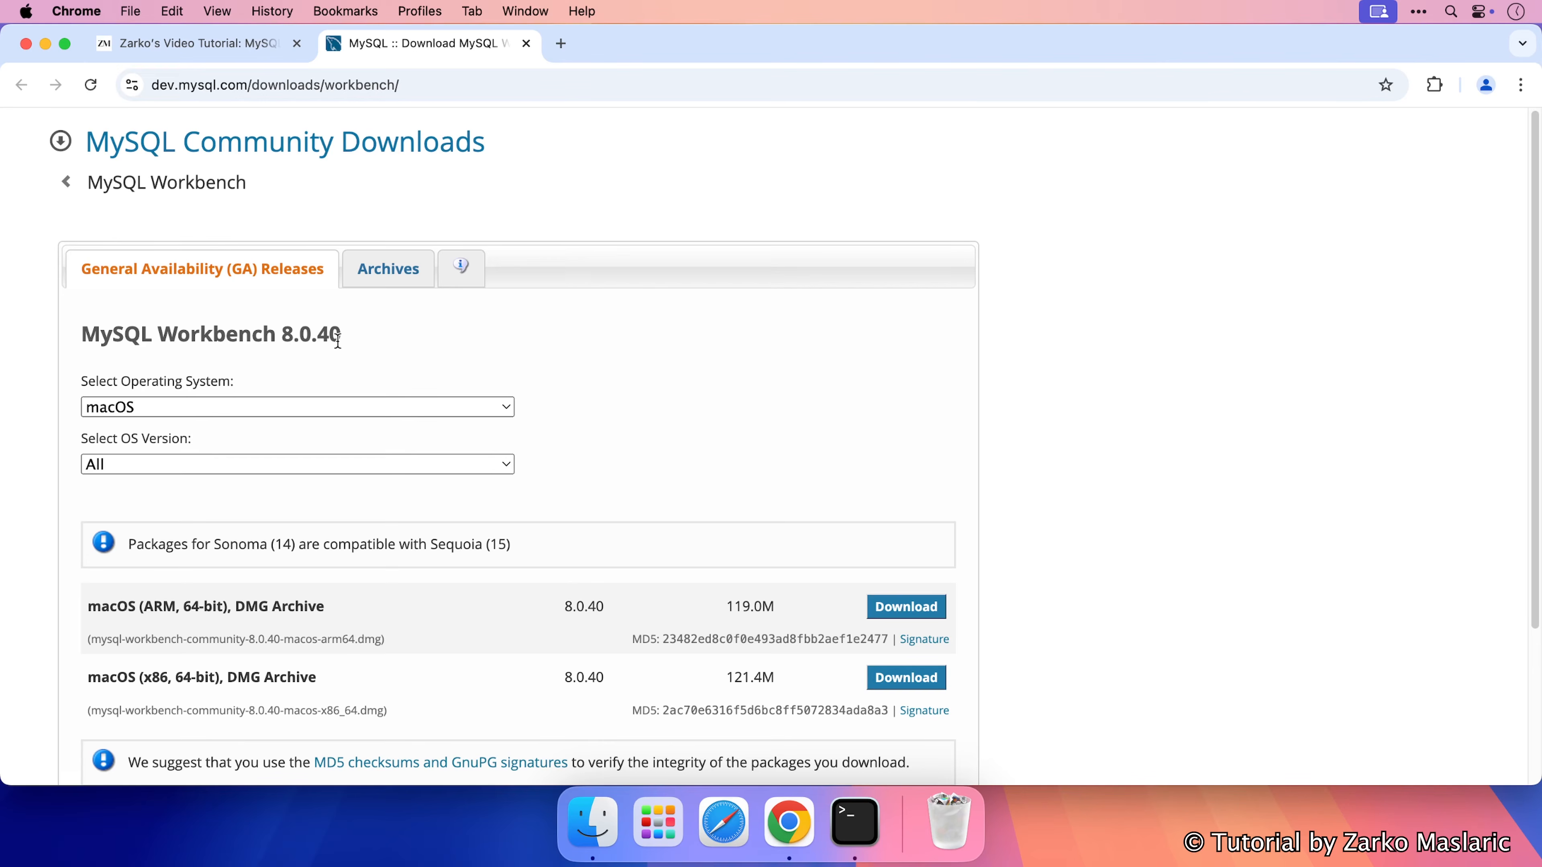
{"action": "left_click_drag", "start_coordinate": [282, 337], "coordinate": [340, 337]}
{"action": "left_click", "coordinate": [355, 345]}
{"action": "left_click_drag", "start_coordinate": [128, 550], "coordinate": [511, 548]}
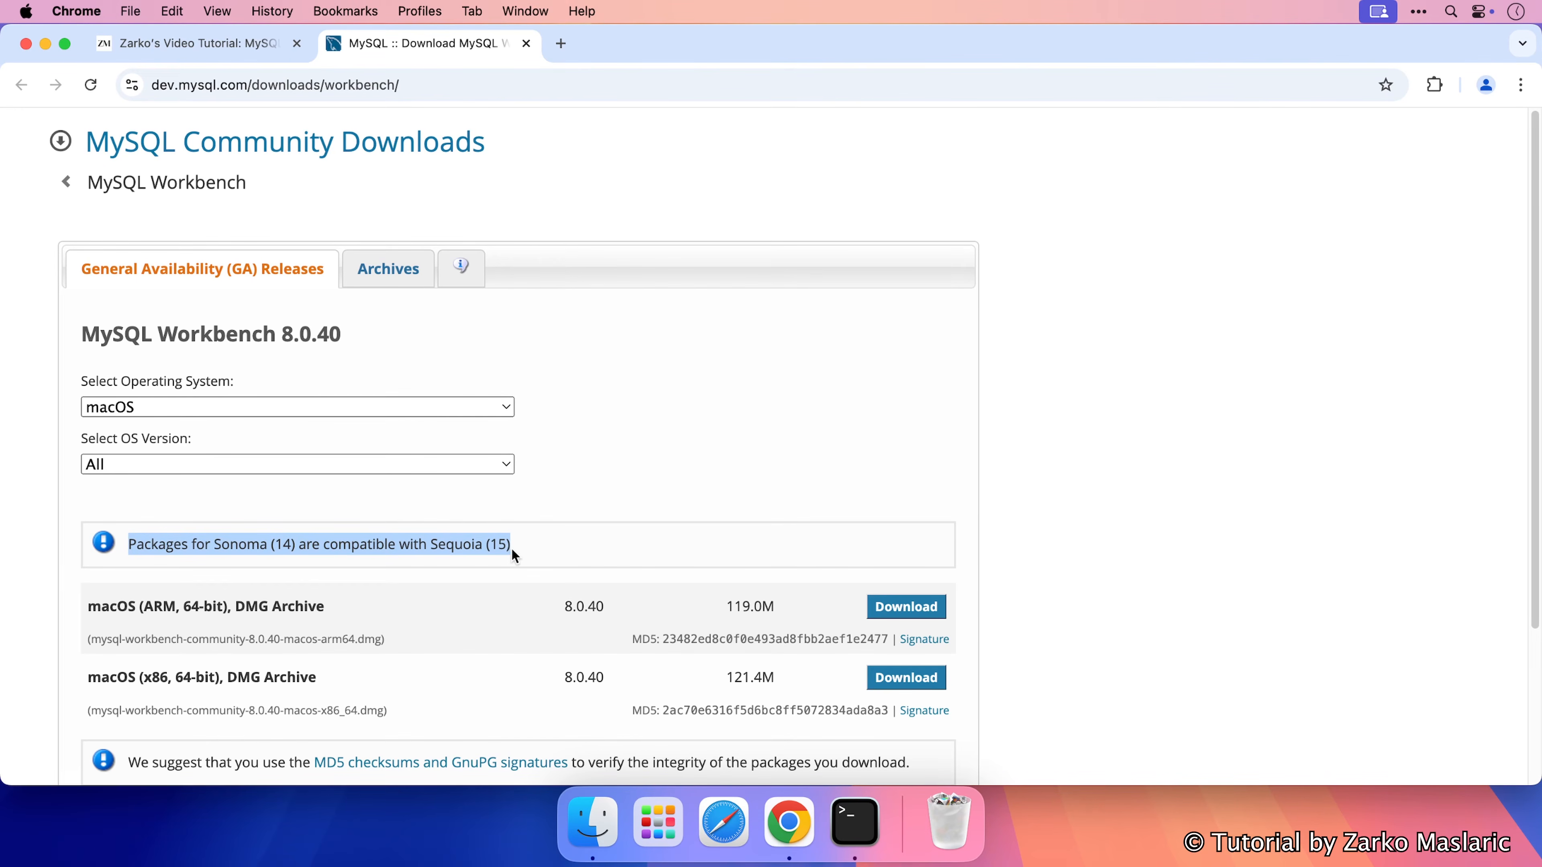
{"action": "left_click", "coordinate": [307, 489]}
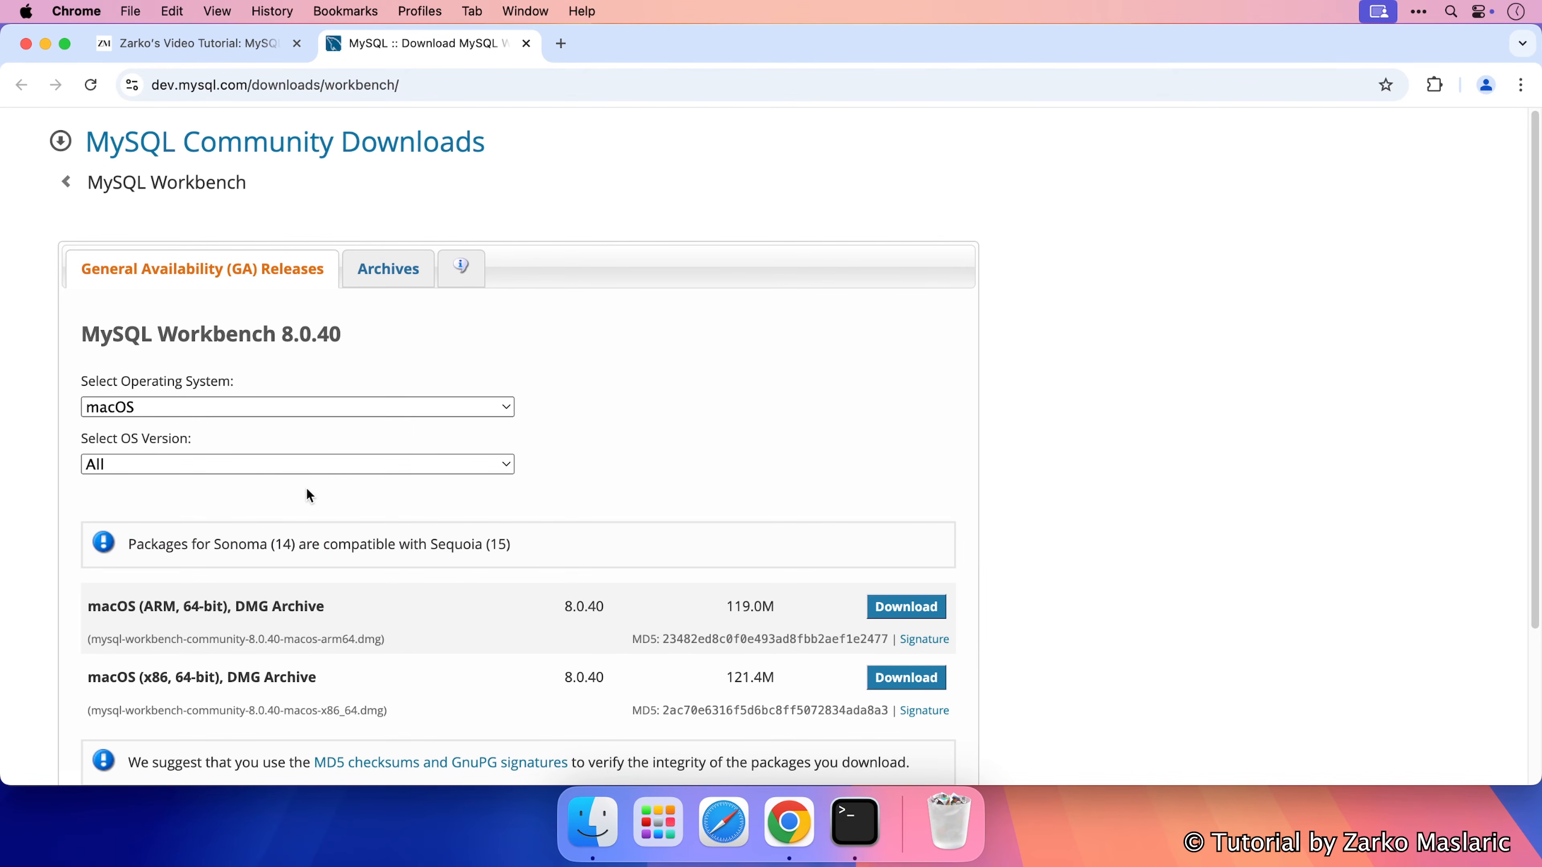
Keep macOS as the operating system for the Workbench download and review the available OS versions.
{"action": "left_click", "coordinate": [123, 405]}
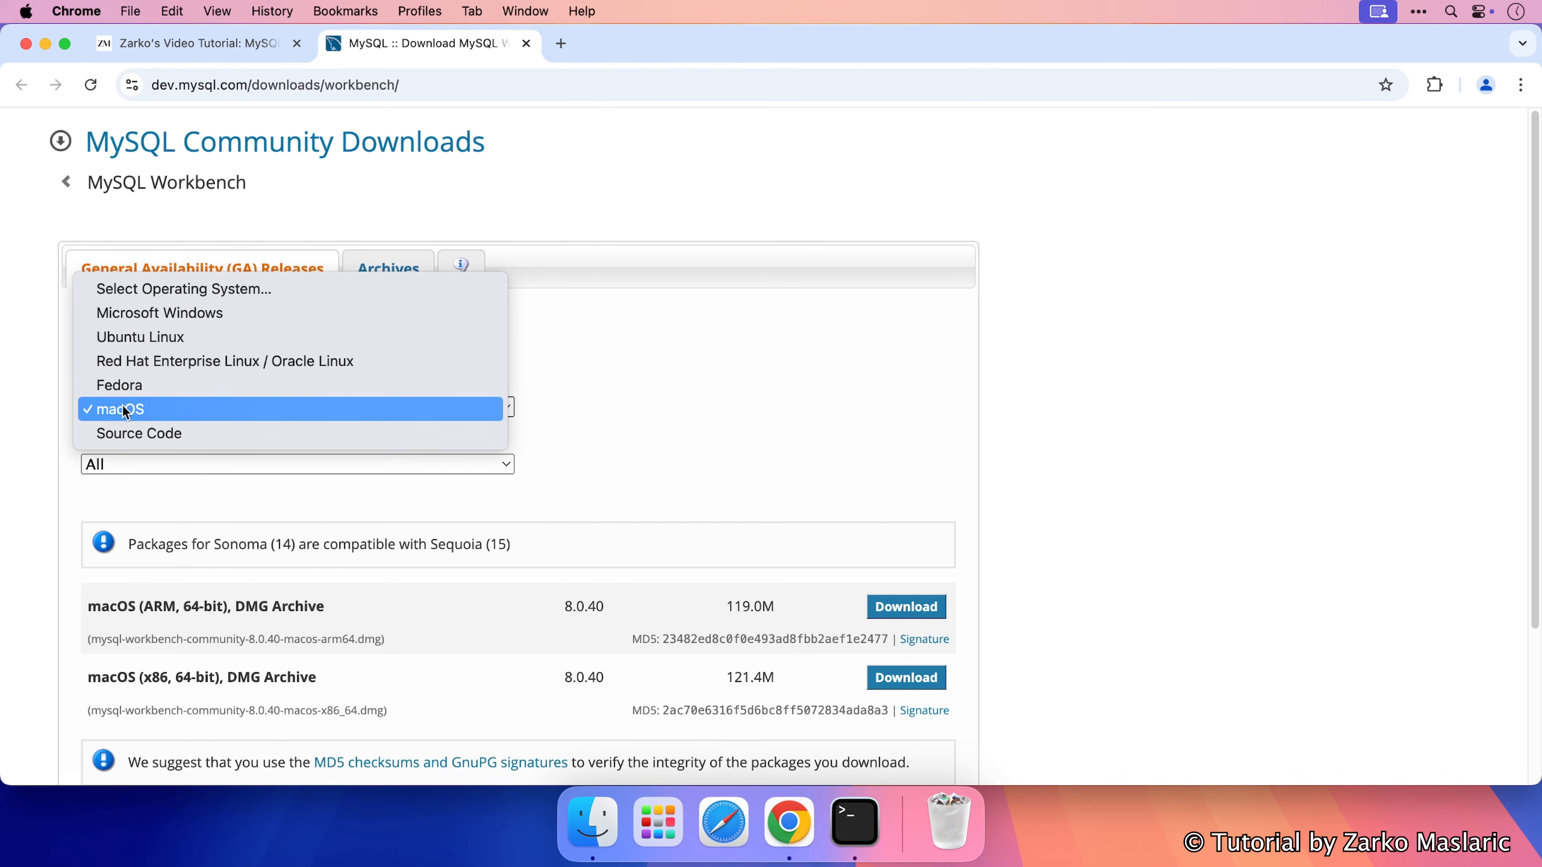
{"action": "left_click", "coordinate": [137, 406]}
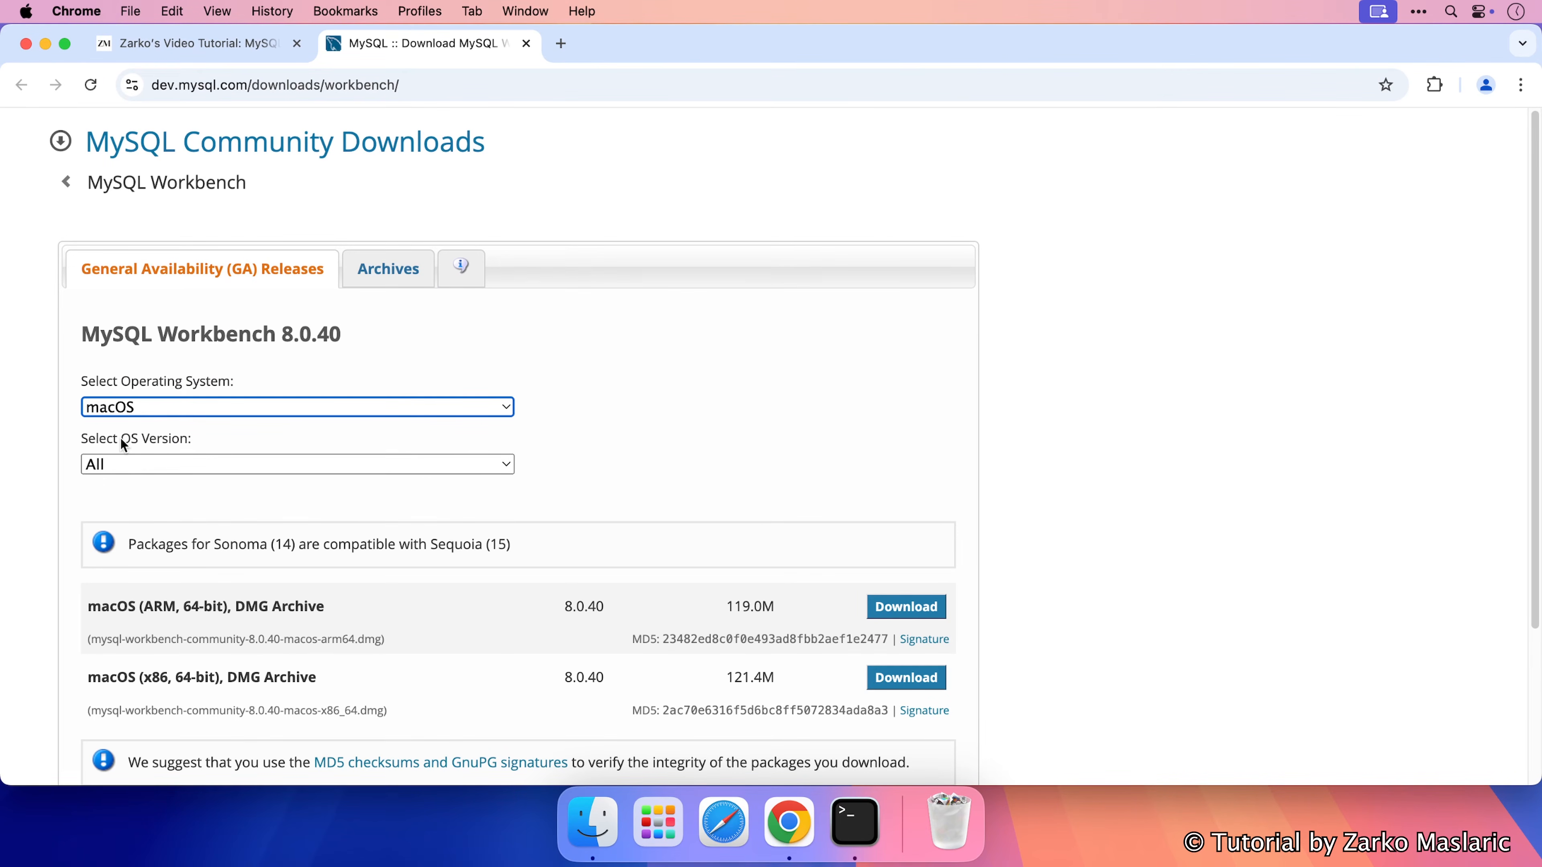
{"action": "left_click", "coordinate": [169, 465]}
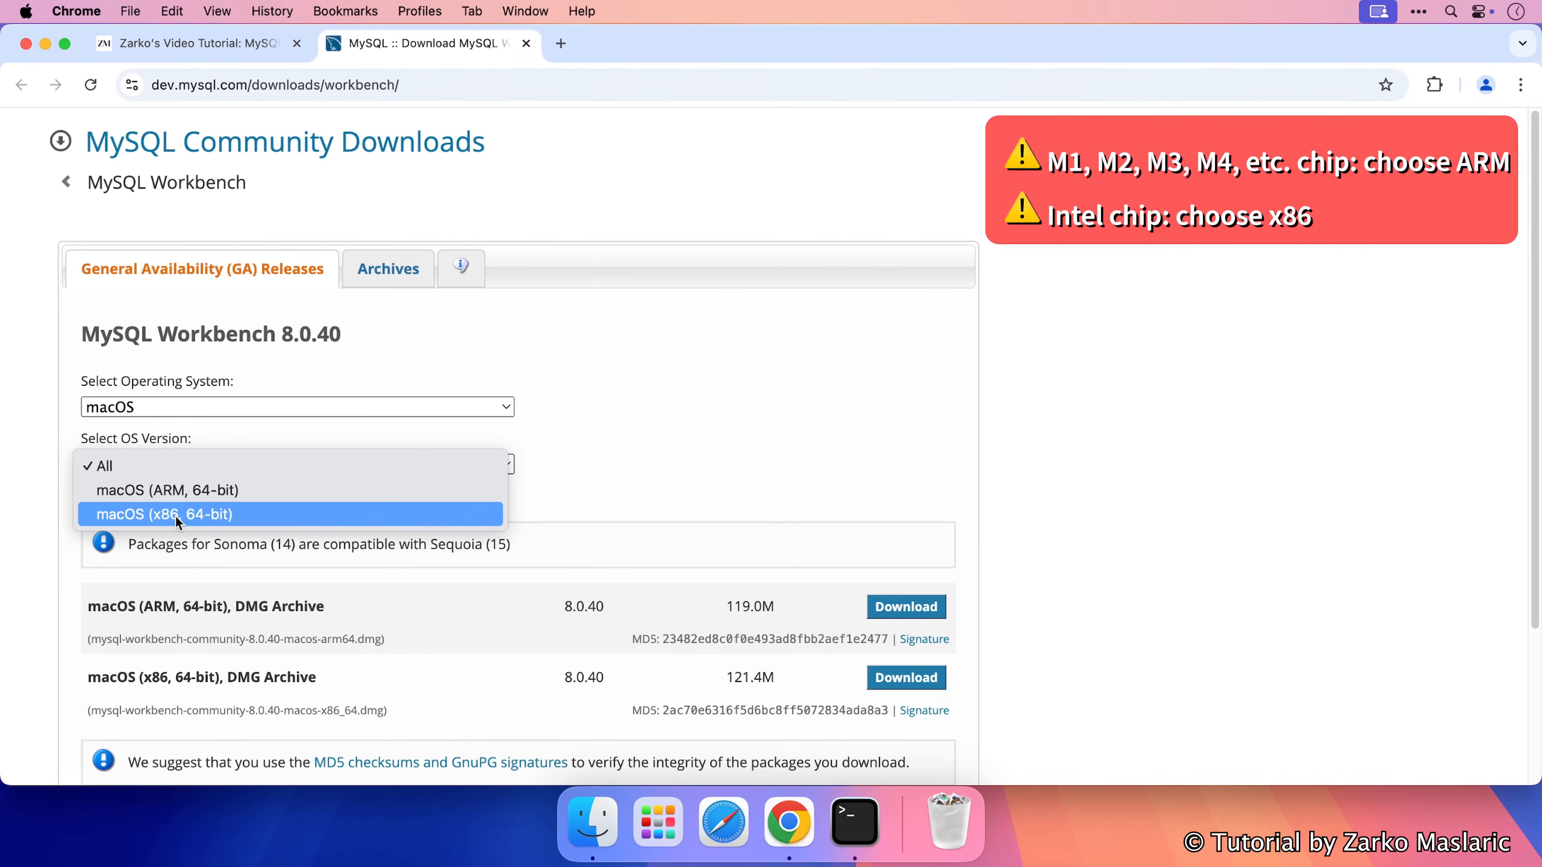
{"action": "left_click", "coordinate": [61, 421]}
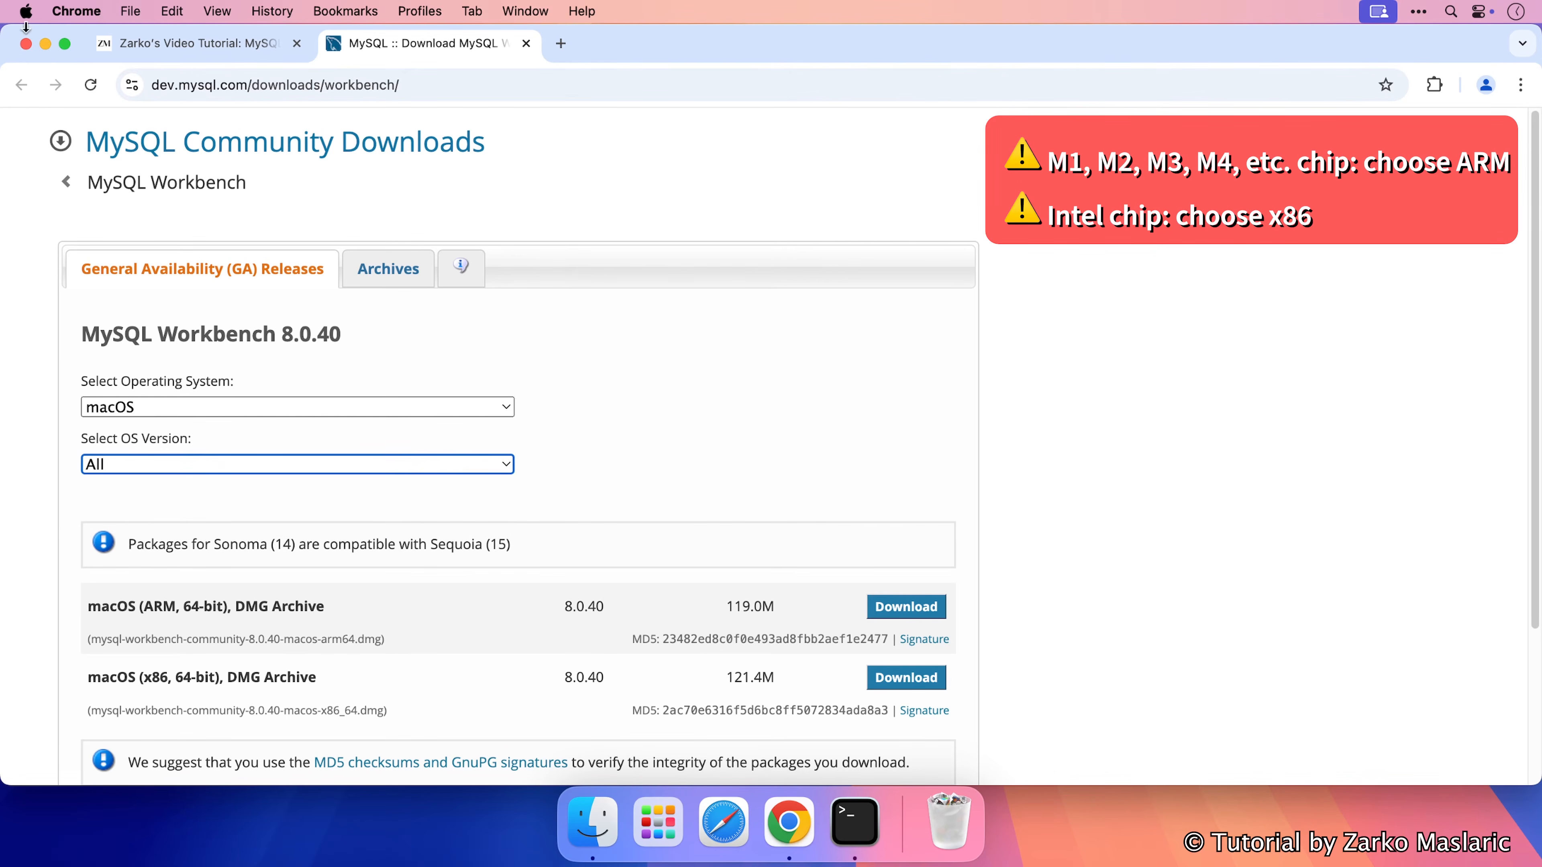
Look up the Mac's chip type in the General > About section of System Settings, and close the settings.
{"action": "left_click", "coordinate": [27, 12]}
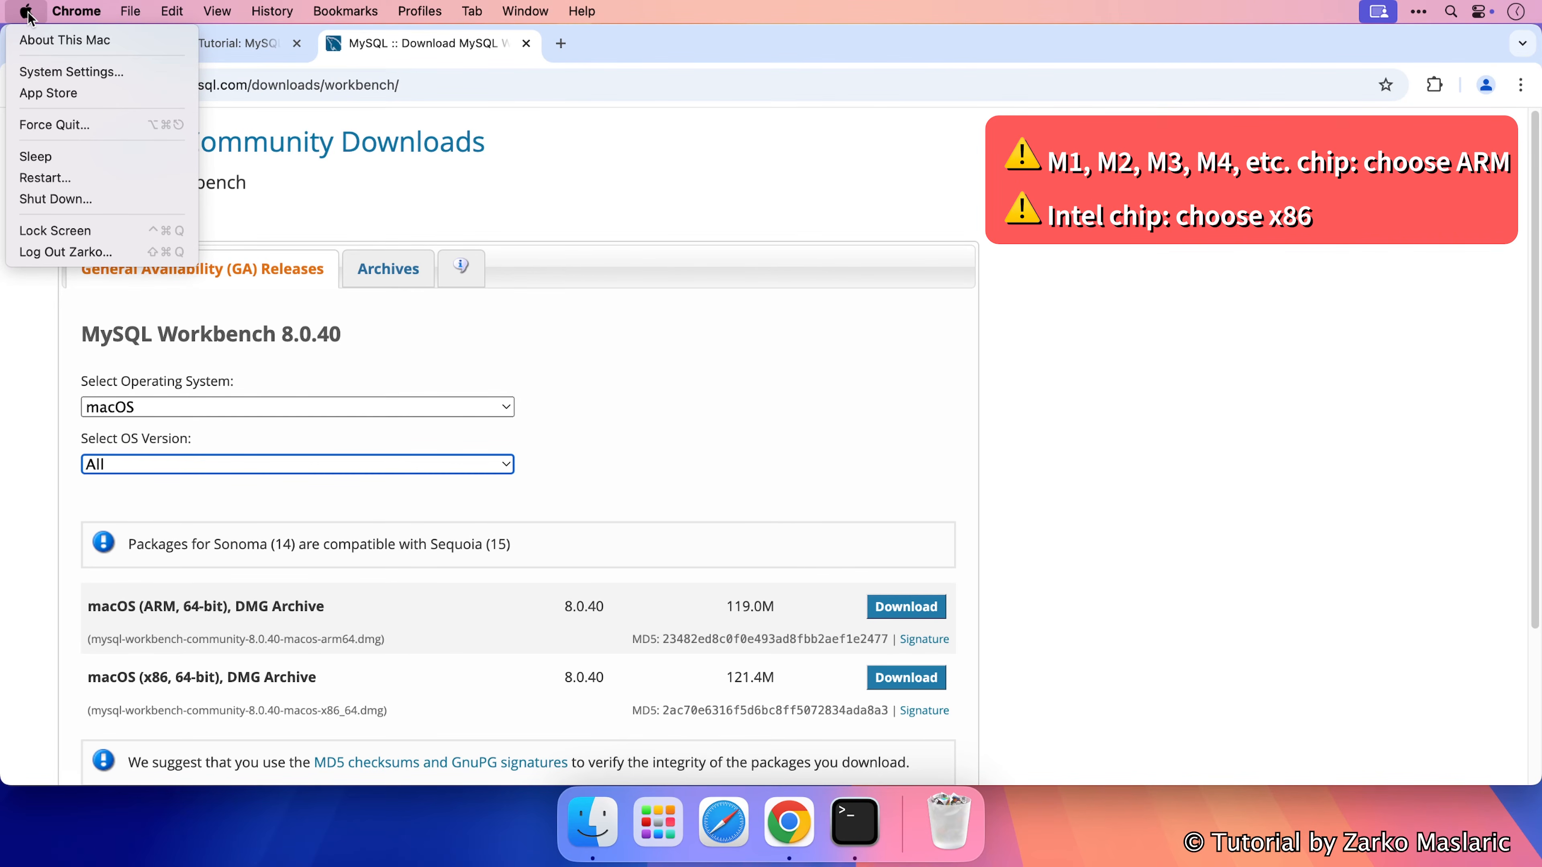
{"action": "left_click", "coordinate": [66, 72]}
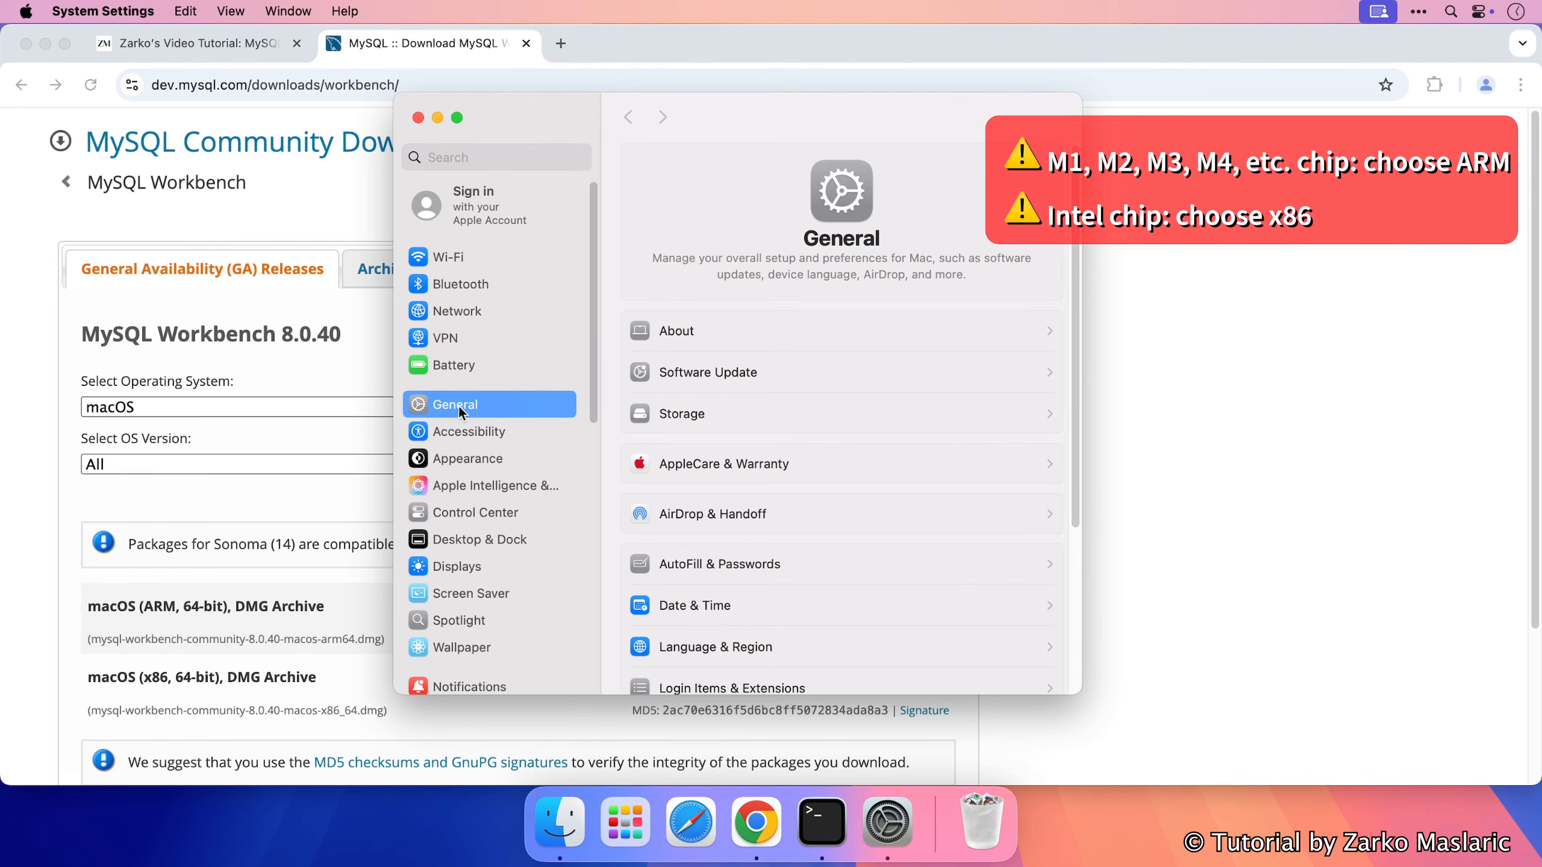
{"action": "left_click", "coordinate": [699, 333]}
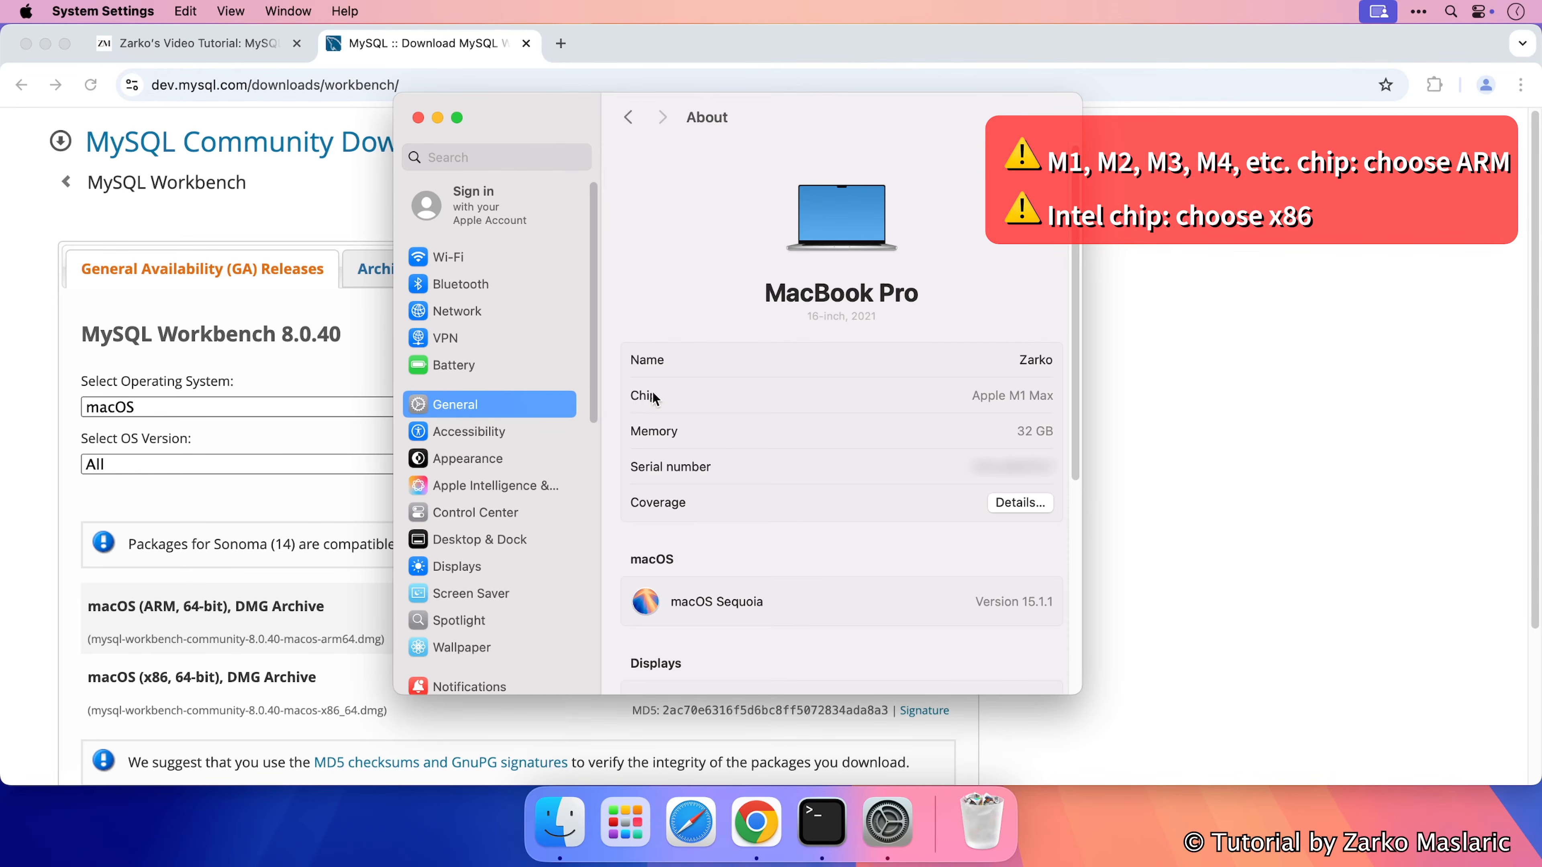
{"action": "left_click_drag", "start_coordinate": [973, 396], "coordinate": [1051, 399]}
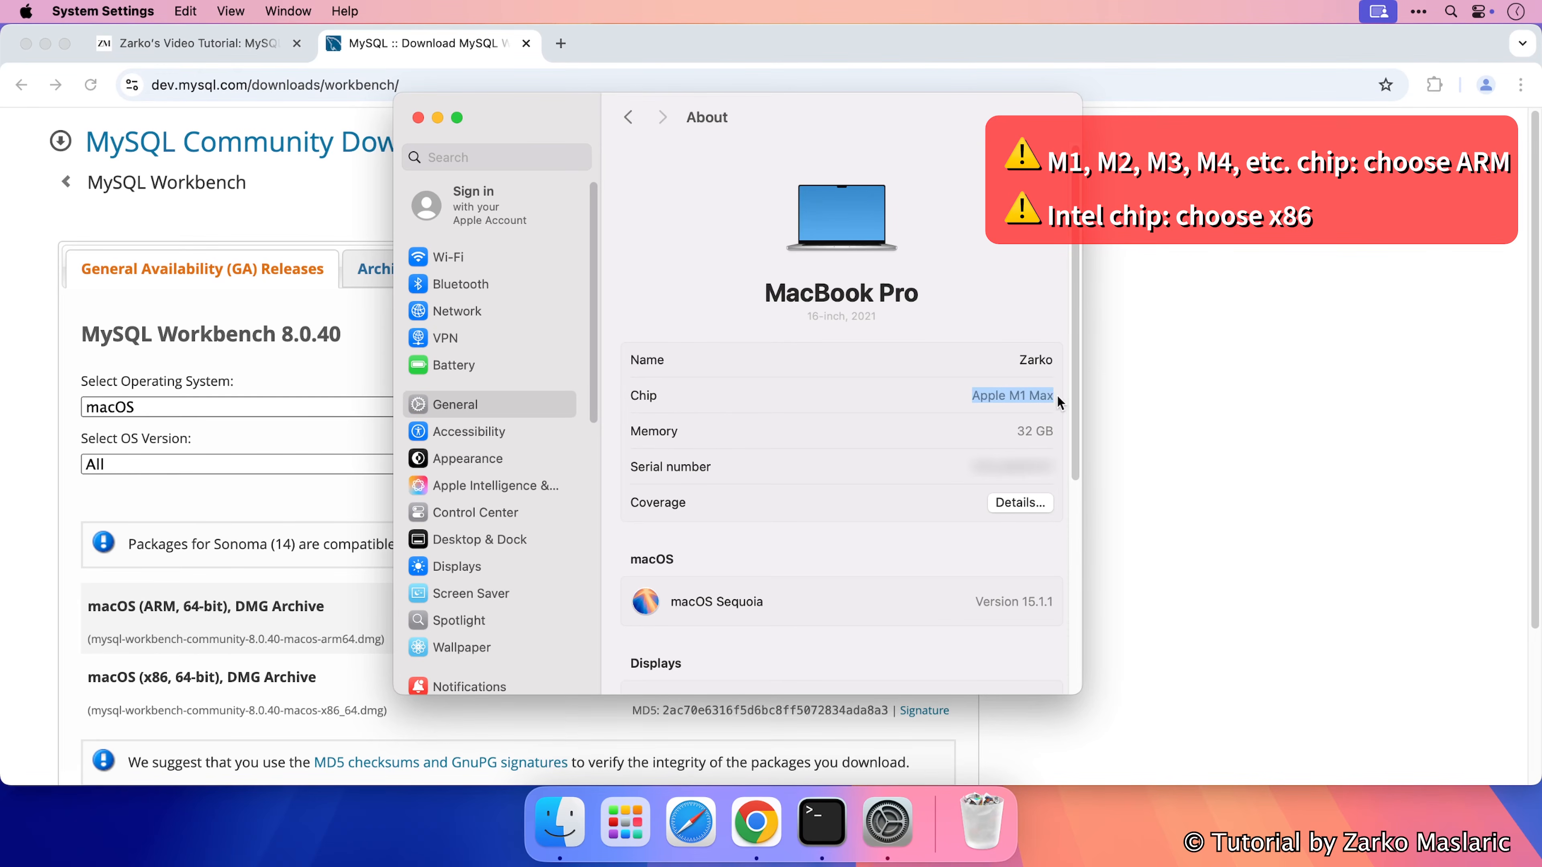
{"action": "left_click", "coordinate": [1020, 398]}
{"action": "left_click_drag", "start_coordinate": [1010, 395], "coordinate": [1022, 396]}
{"action": "left_click", "coordinate": [417, 118]}
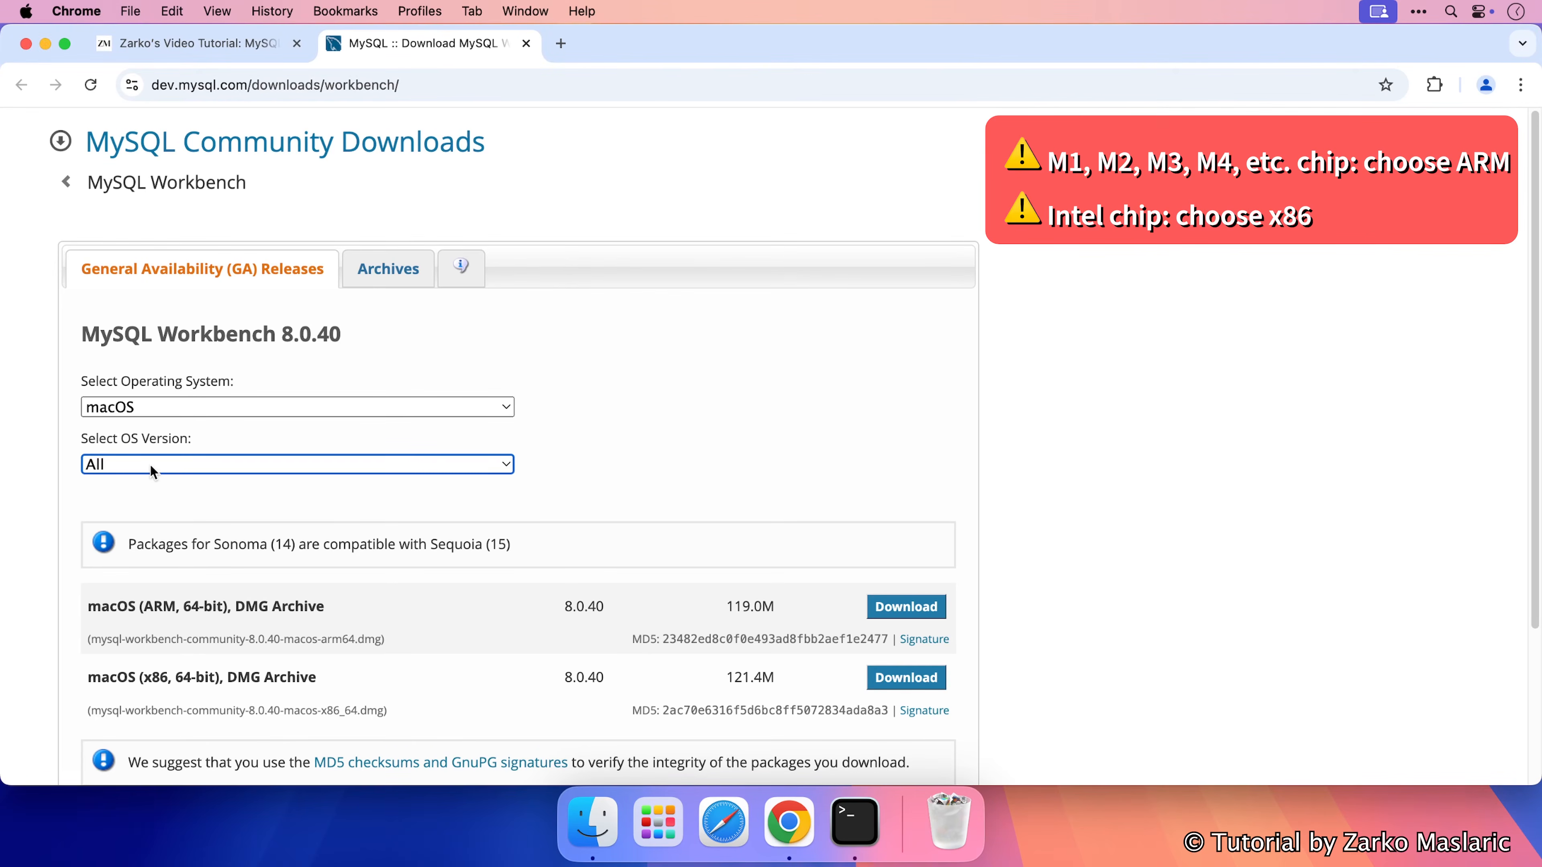
Set the OS version of the Workbench download to macOS (ARM, 64-bit) and check the listed DMG Archive.
{"action": "left_click", "coordinate": [151, 466]}
{"action": "left_click", "coordinate": [141, 491]}
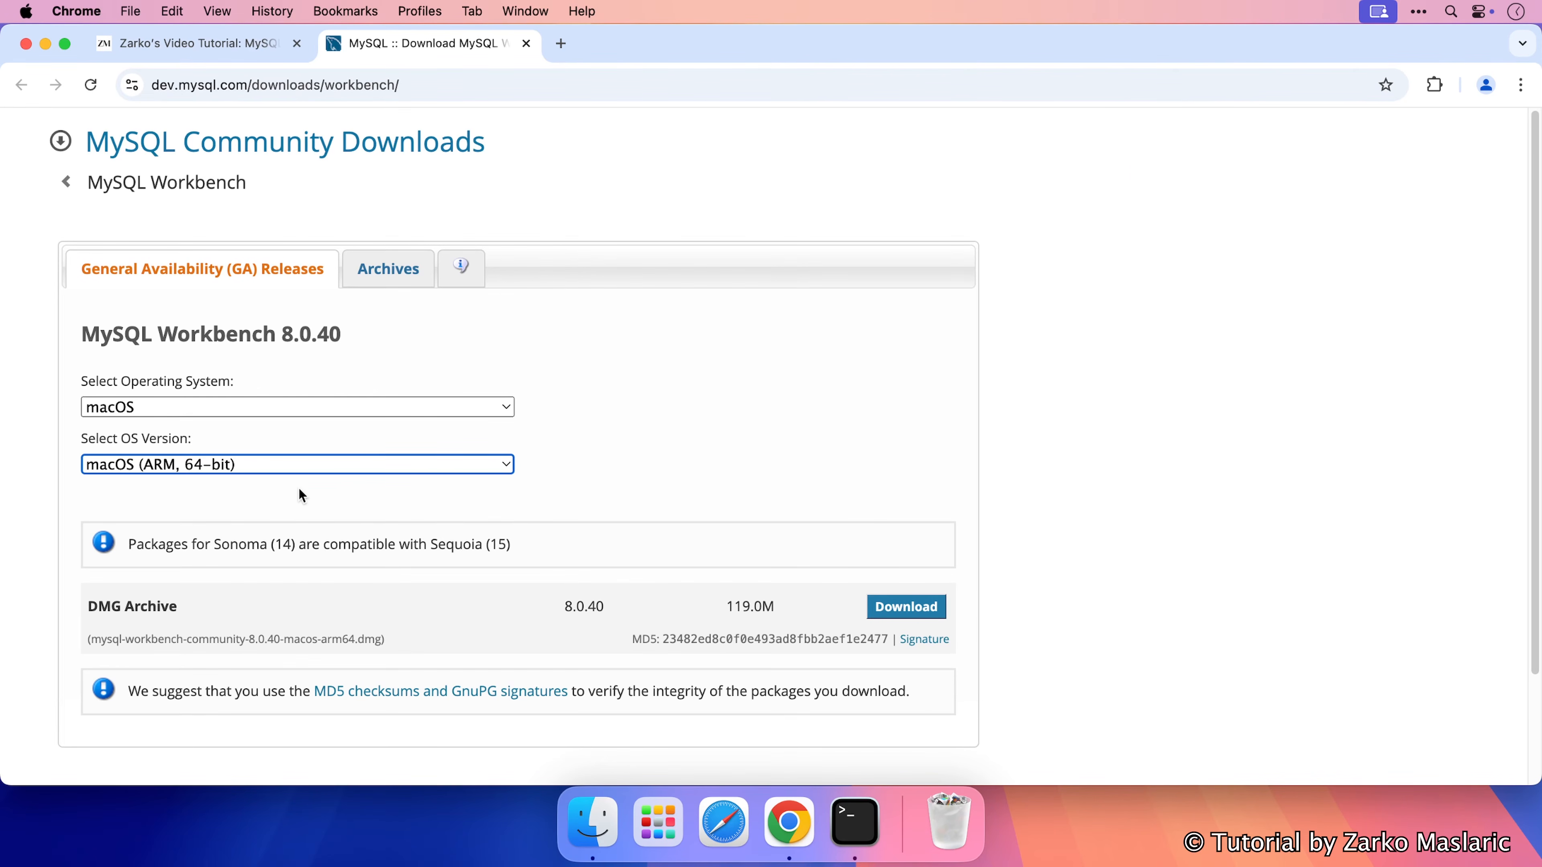
{"action": "left_click_drag", "start_coordinate": [88, 606], "coordinate": [178, 607]}
{"action": "left_click", "coordinate": [329, 596]}
Download the Workbench DMG Archive without an Oracle account and open mysql-workbench-community-8.0.40-macos-arm64.dmg.
{"action": "left_click", "coordinate": [886, 614]}
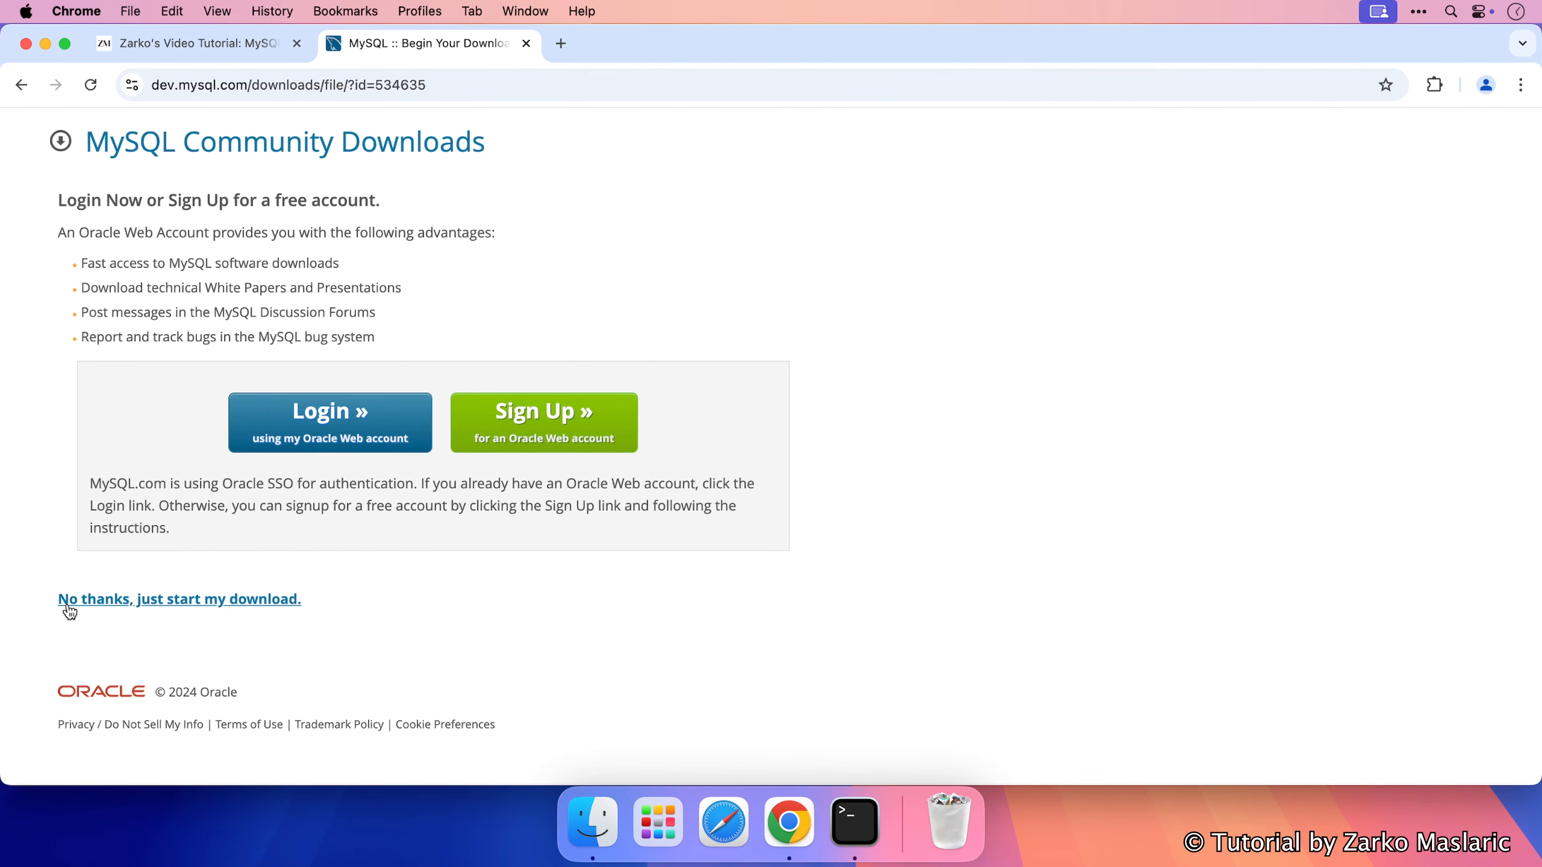
{"action": "left_click", "coordinate": [173, 608]}
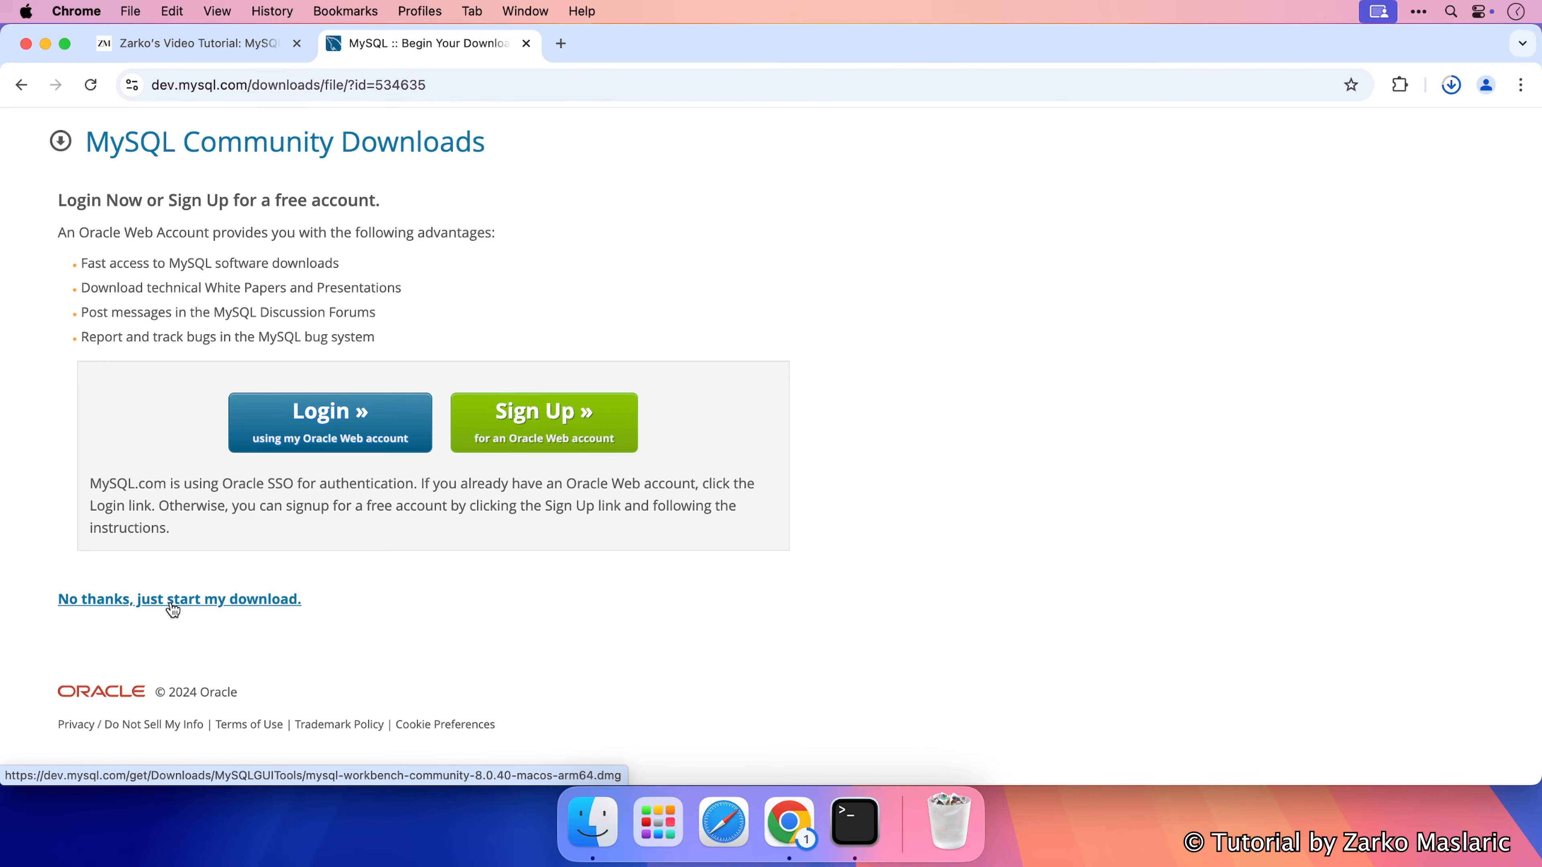
{"action": "mouse_move", "coordinate": [1284, 158]}
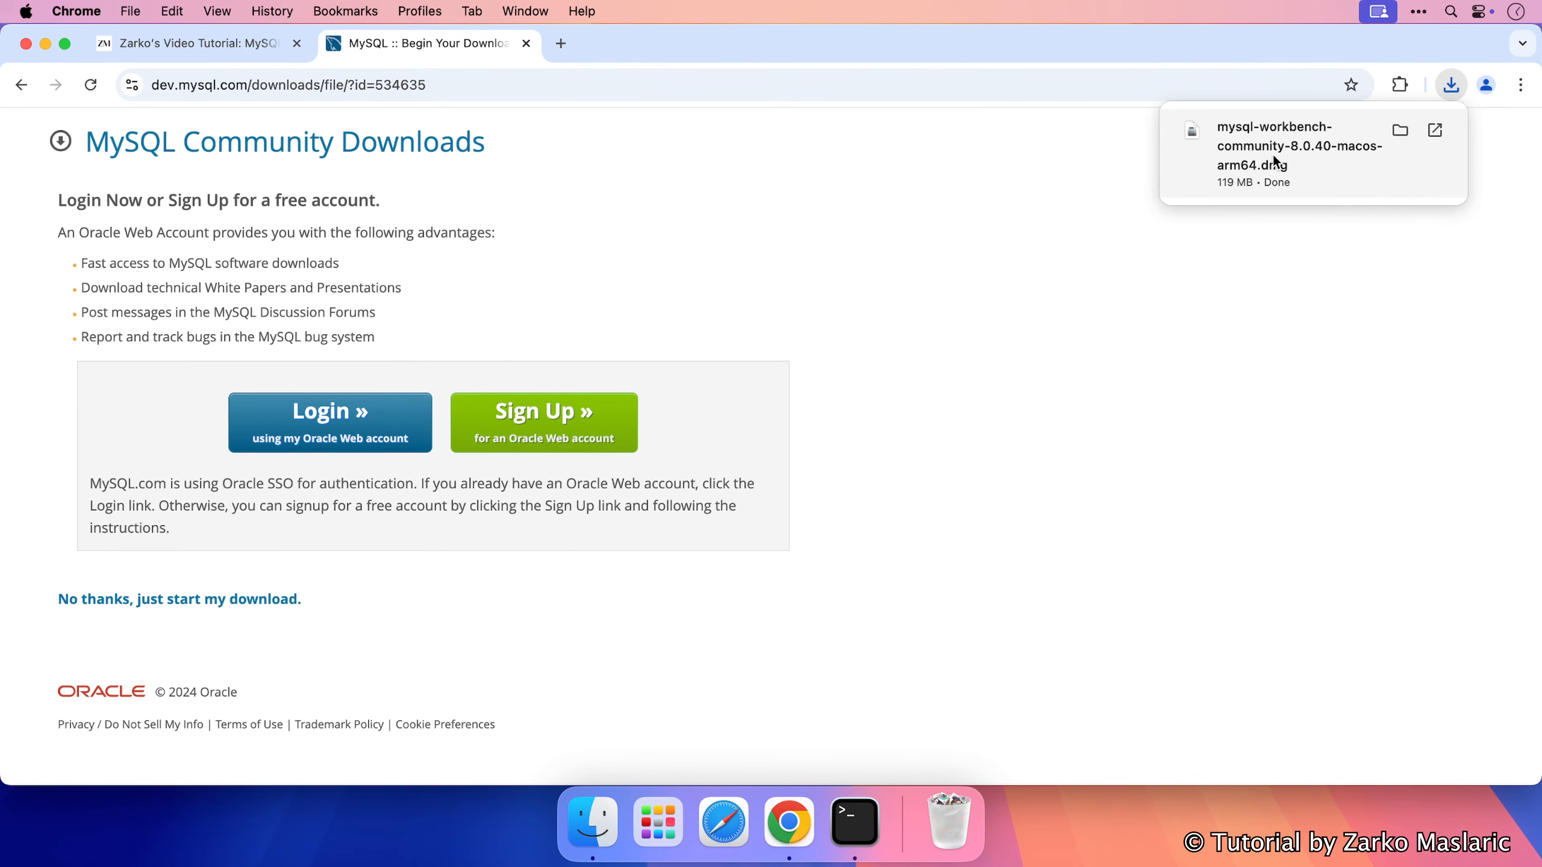
{"action": "left_click", "coordinate": [1273, 154]}
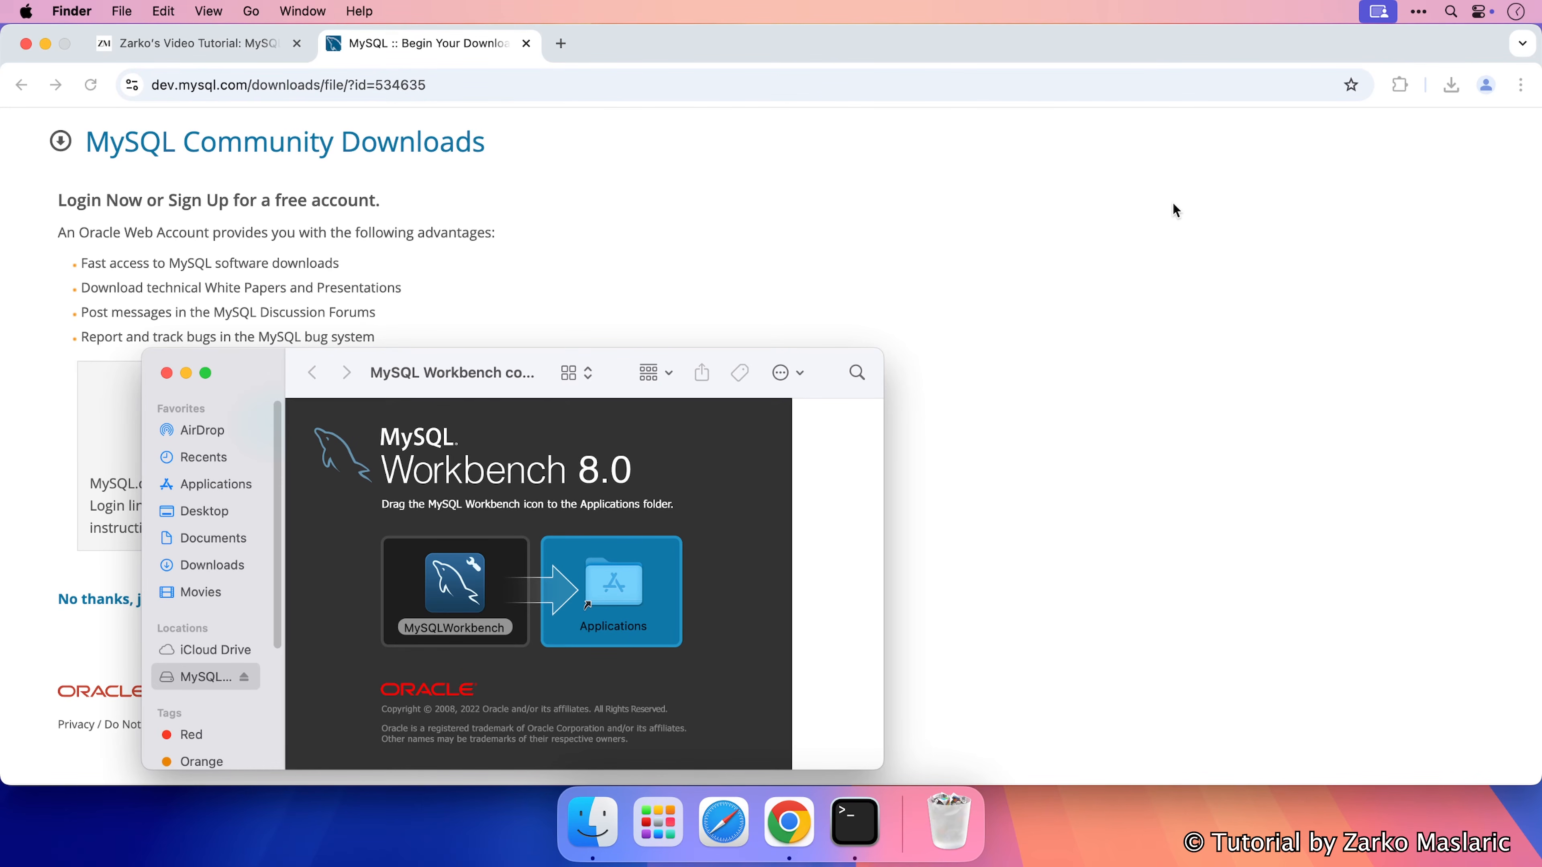
Install MySQLWorkbench by copying it into the Applications folder, and close the installer window and the MySQL download page.
{"action": "left_click_drag", "start_coordinate": [468, 371], "coordinate": [662, 225]}
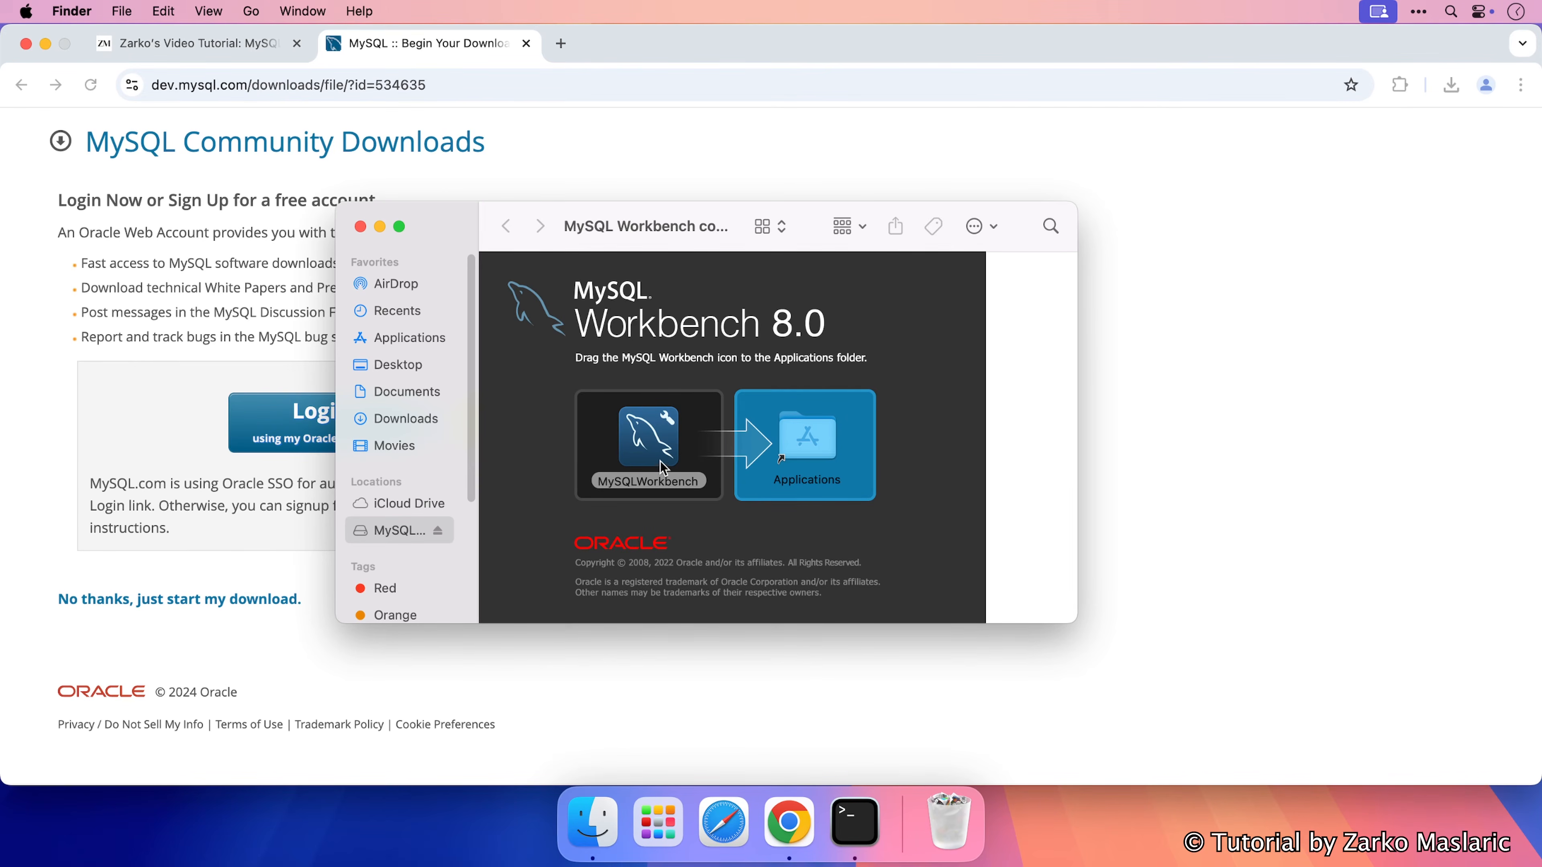
{"action": "left_click_drag", "start_coordinate": [647, 440], "coordinate": [805, 438]}
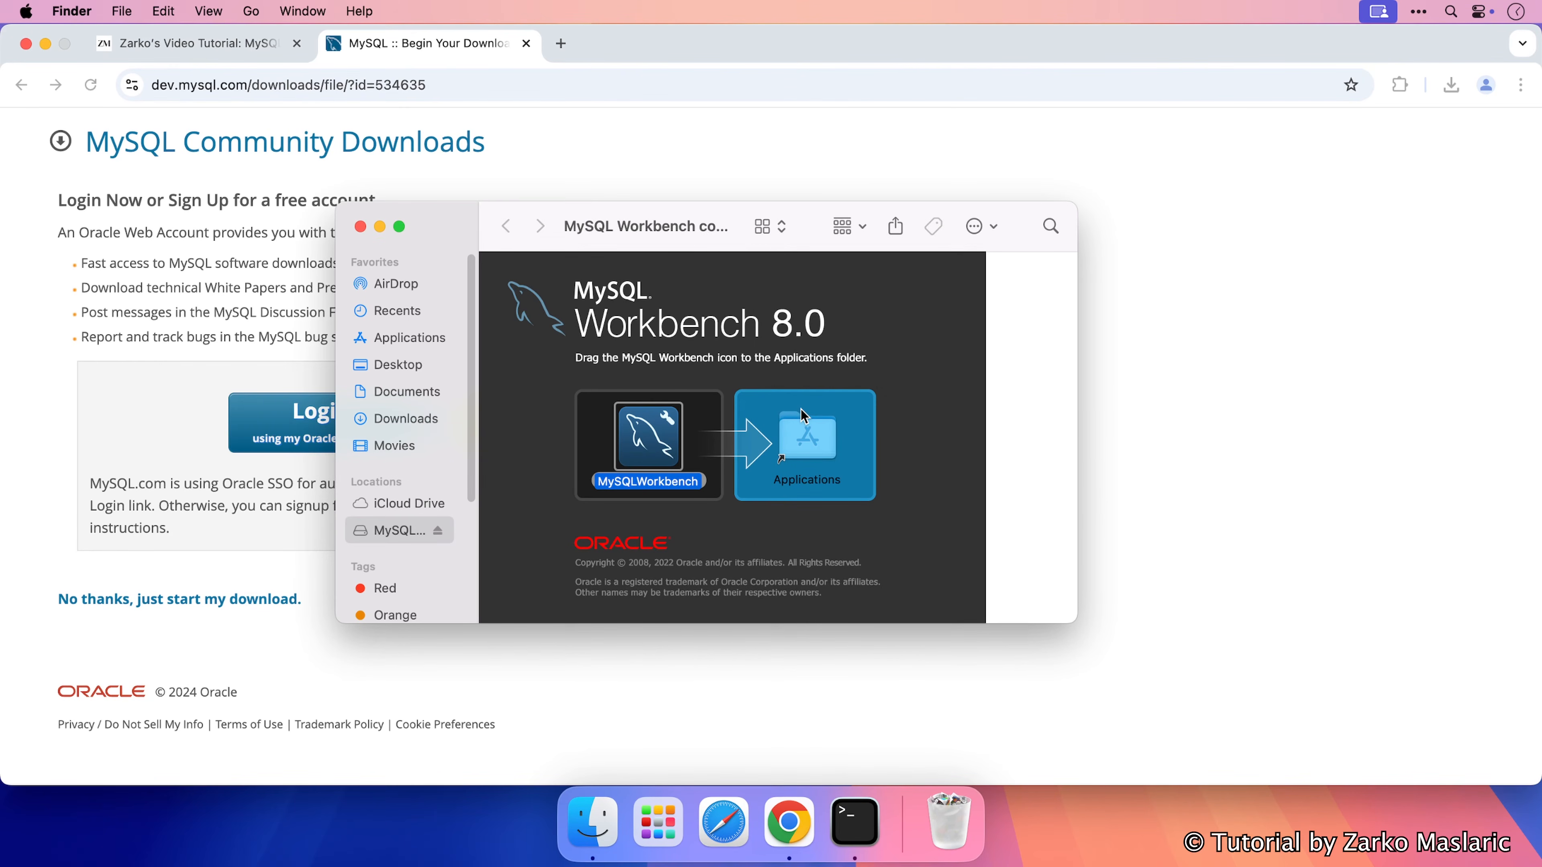
{"action": "left_click", "coordinate": [360, 227]}
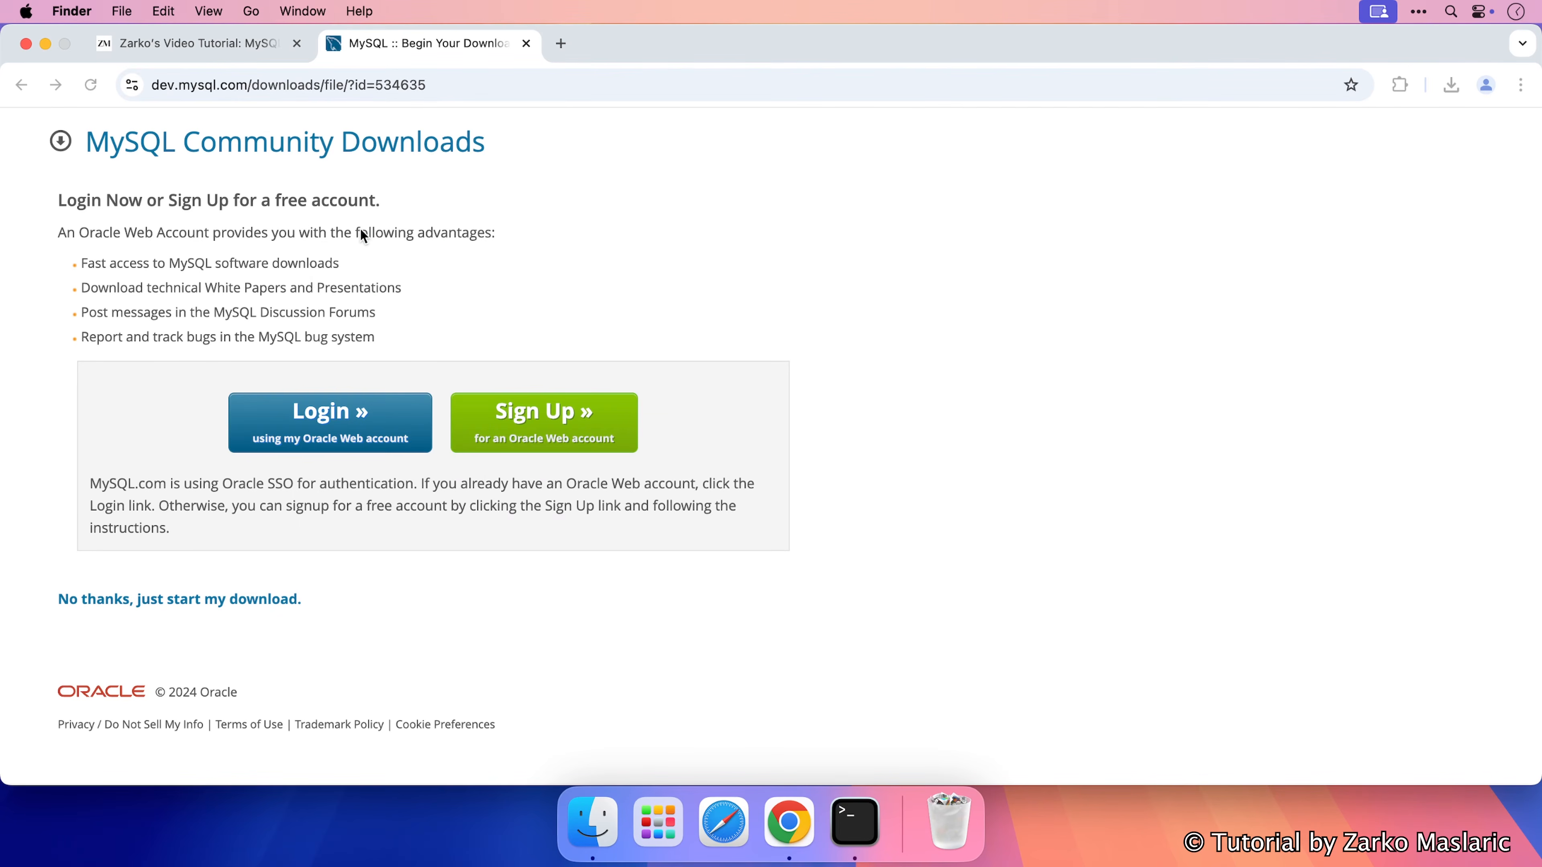
{"action": "left_click", "coordinate": [525, 43]}
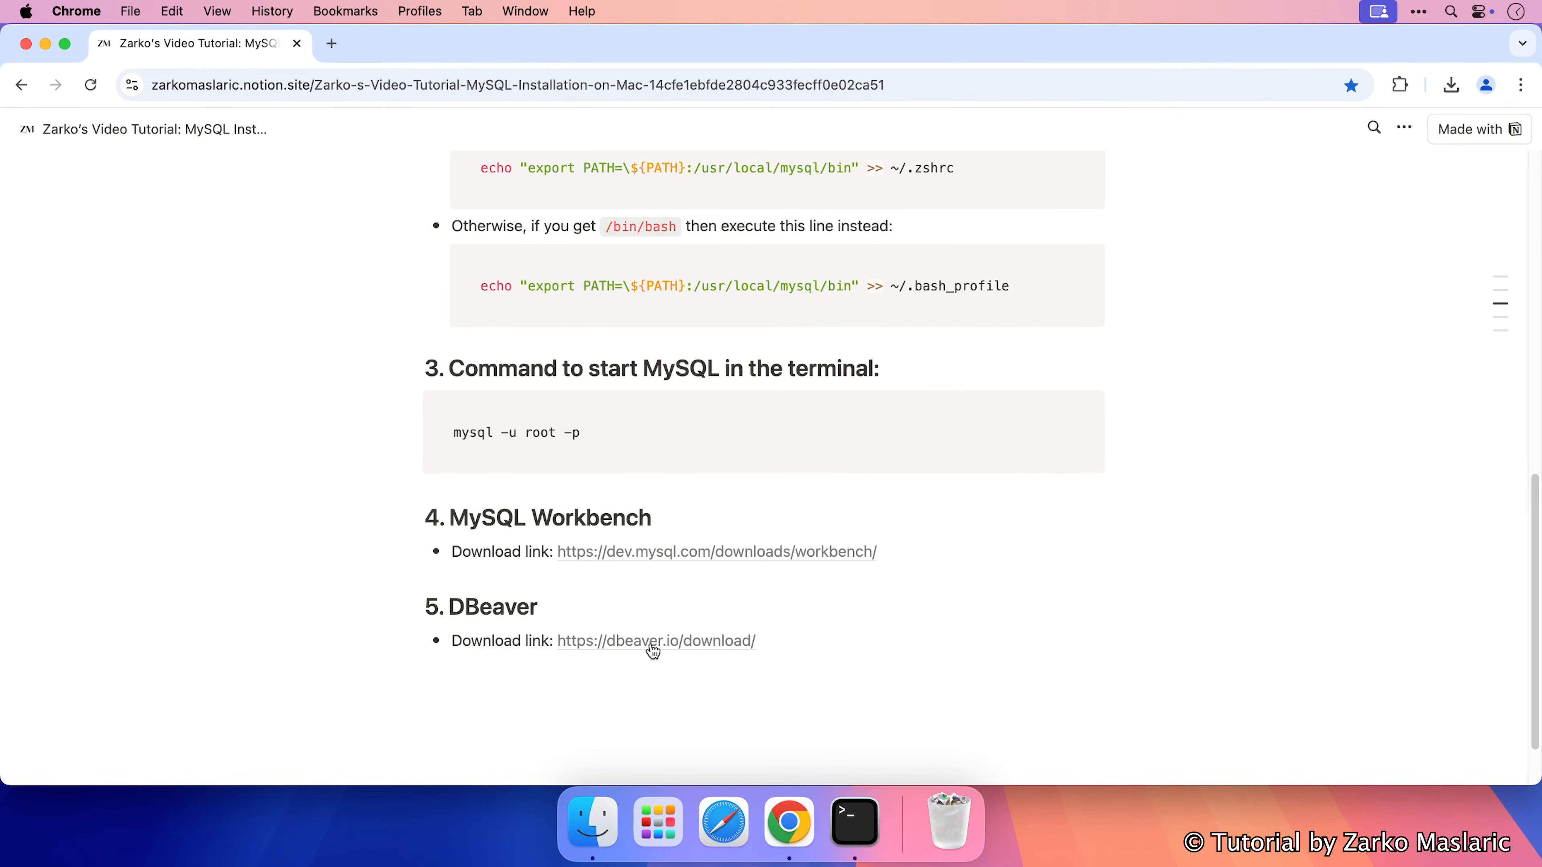
Find mysqlworkbench in Launchpad and launch it, allowing the app downloaded from the Internet to open.
{"action": "left_click", "coordinate": [660, 824]}
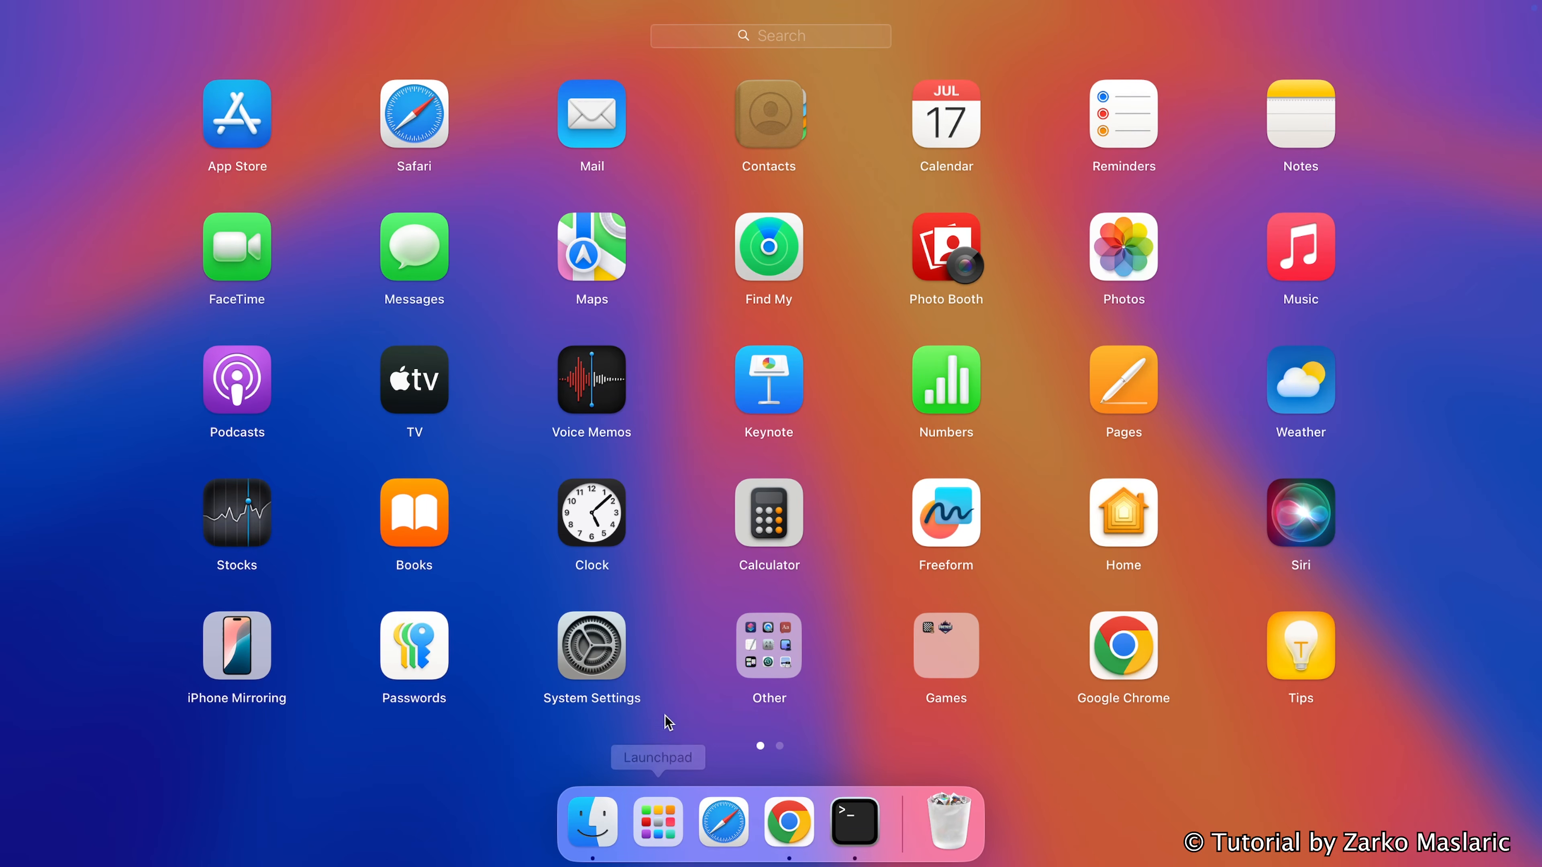
{"action": "type", "text": "m"}
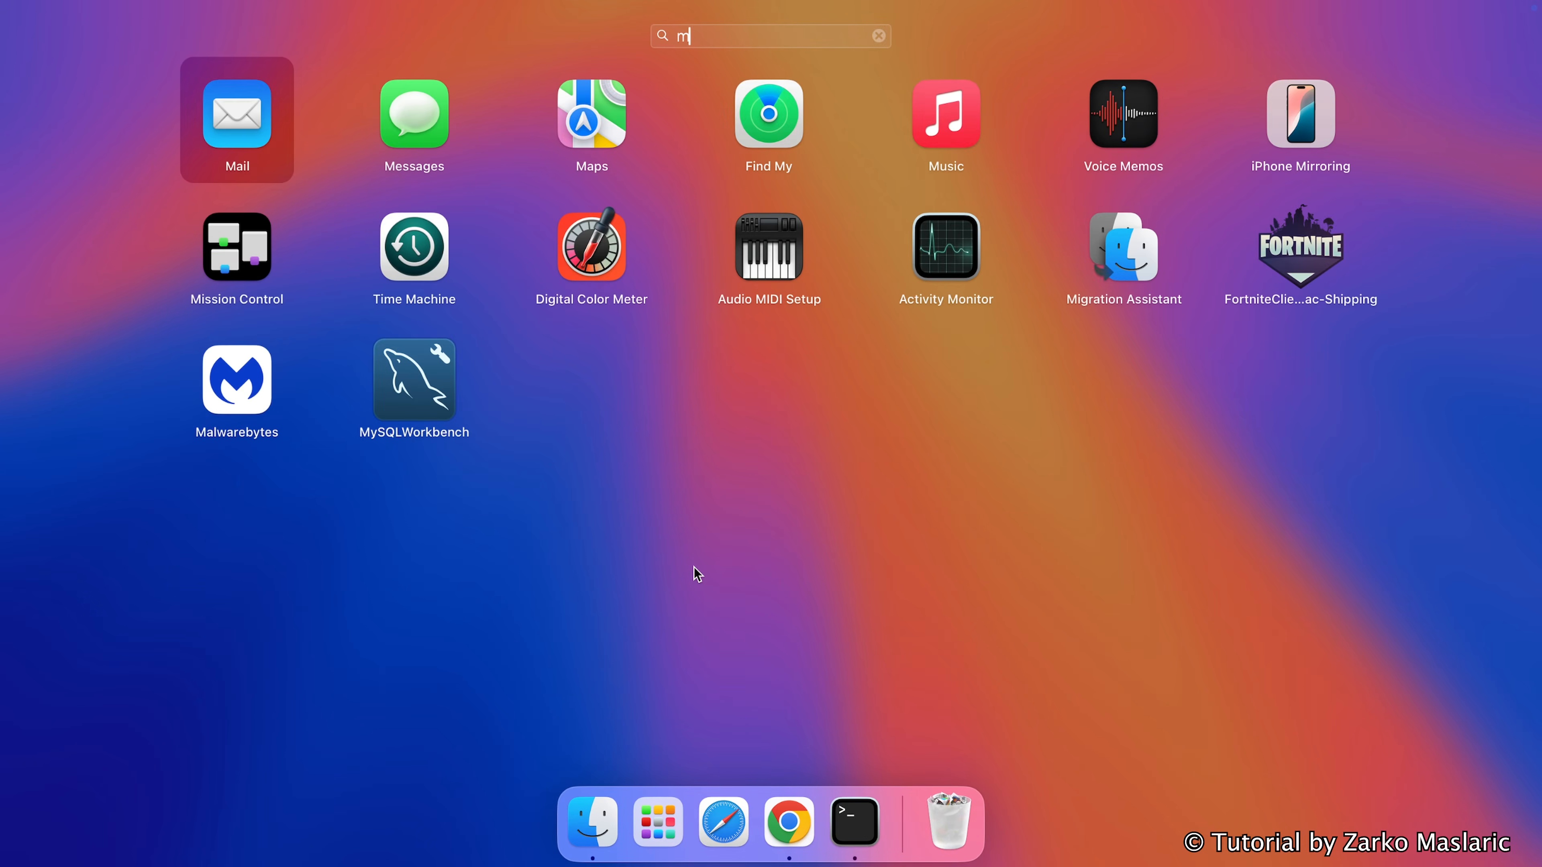
{"action": "type", "text": "ysqlworkbench"}
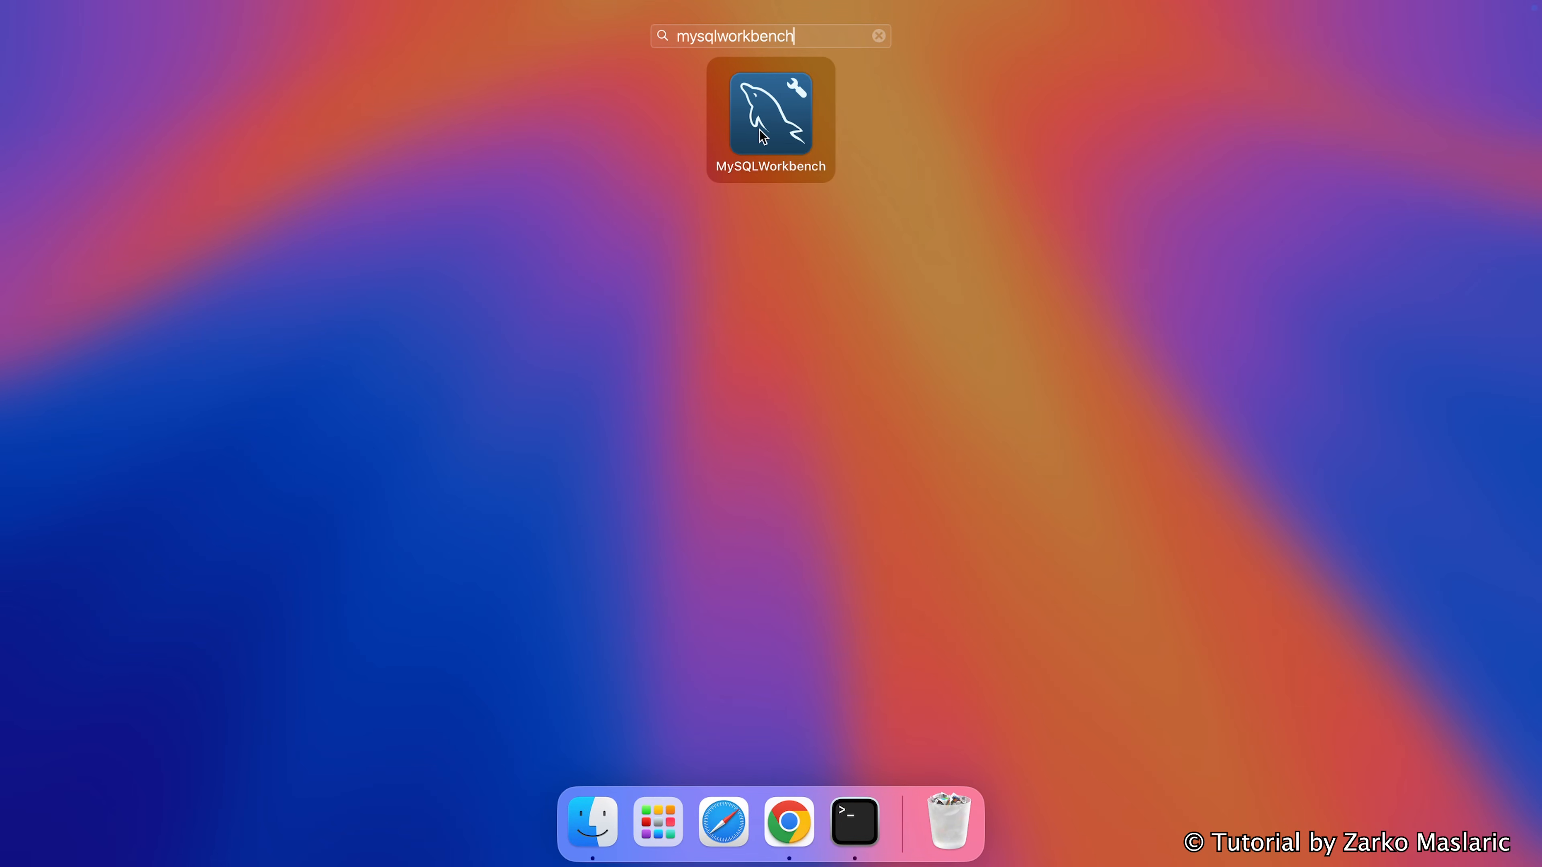
{"action": "left_click", "coordinate": [771, 125]}
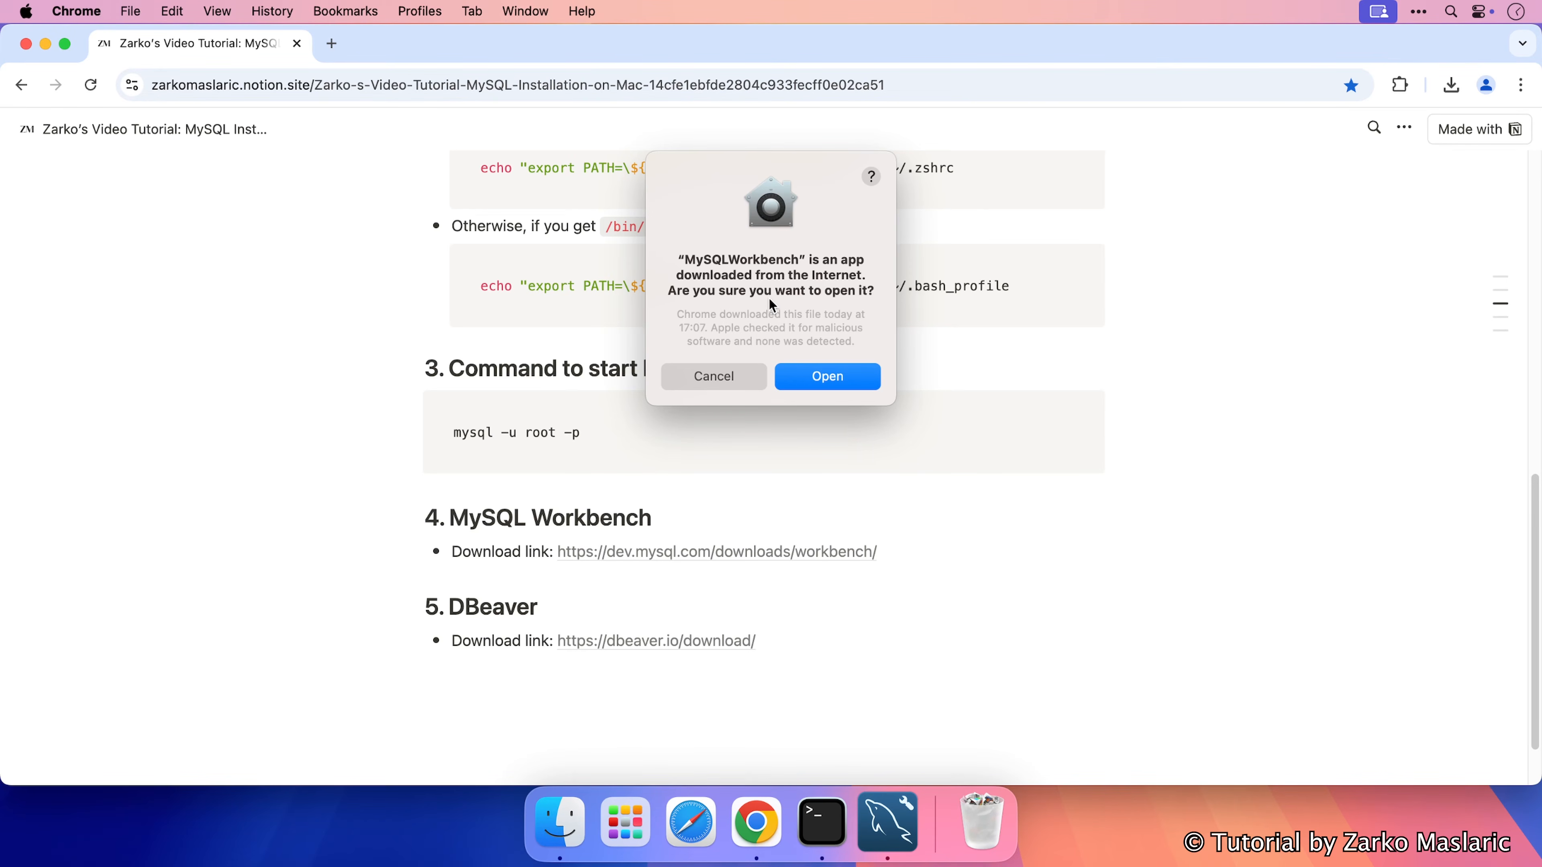
{"action": "left_click", "coordinate": [802, 378]}
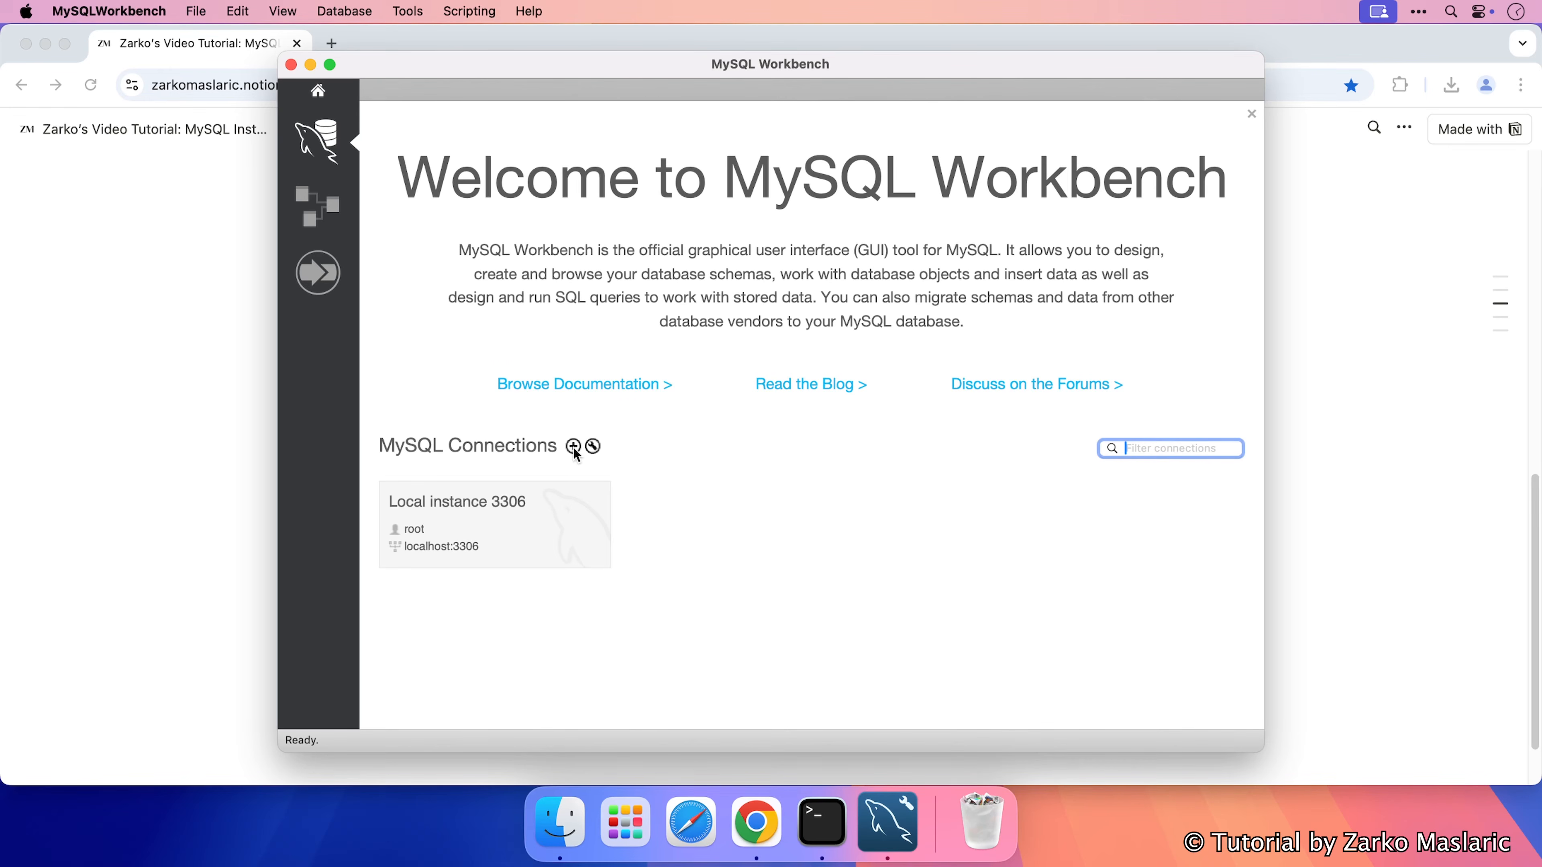
{"action": "left_click", "coordinate": [572, 446]}
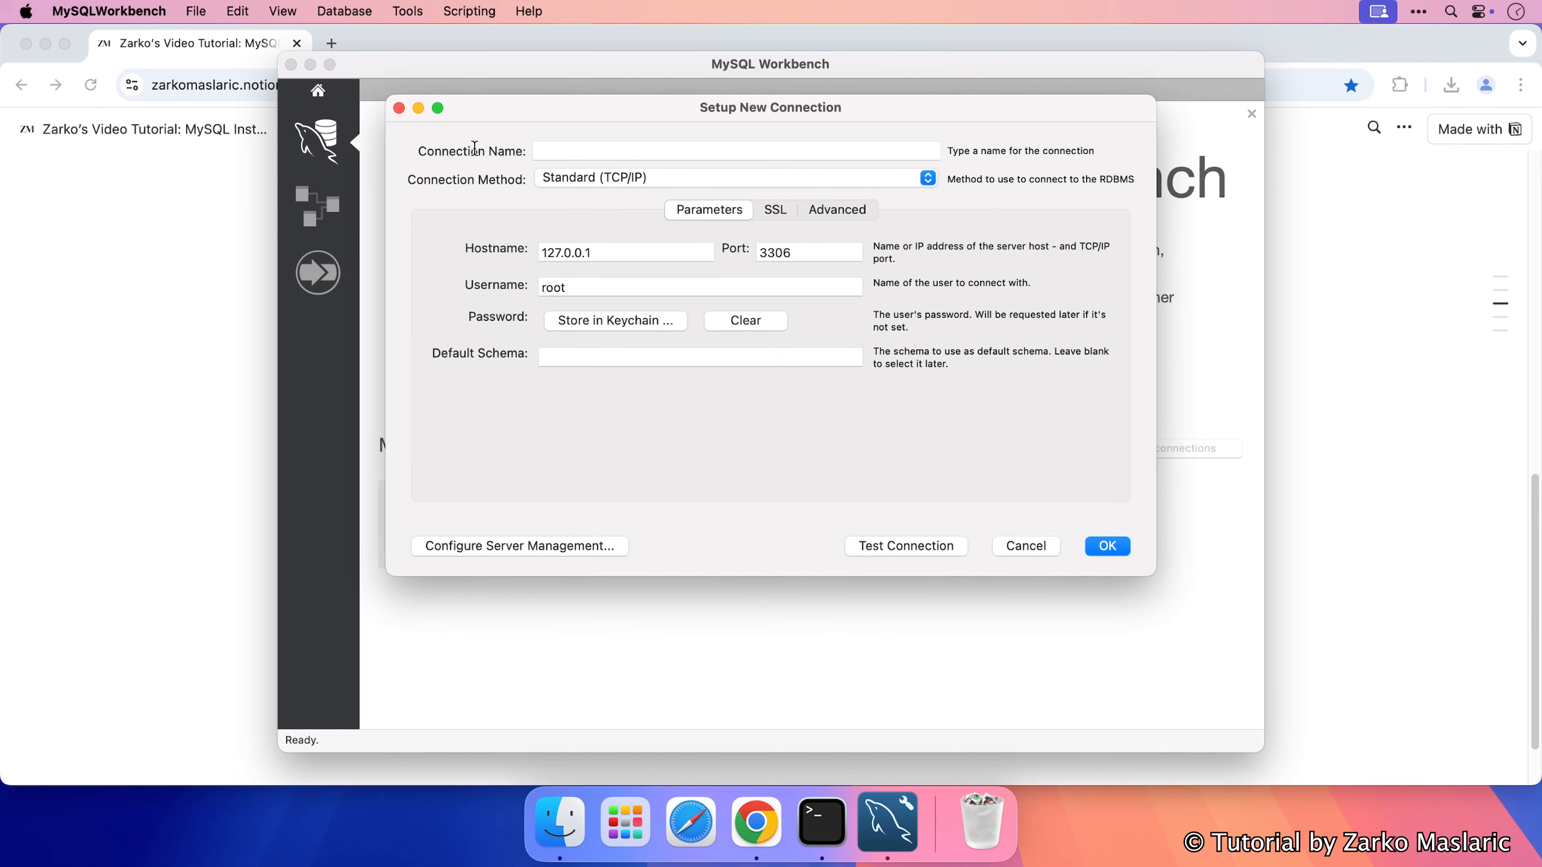
{"action": "left_click", "coordinate": [546, 150]}
{"action": "type", "text": "local d"}
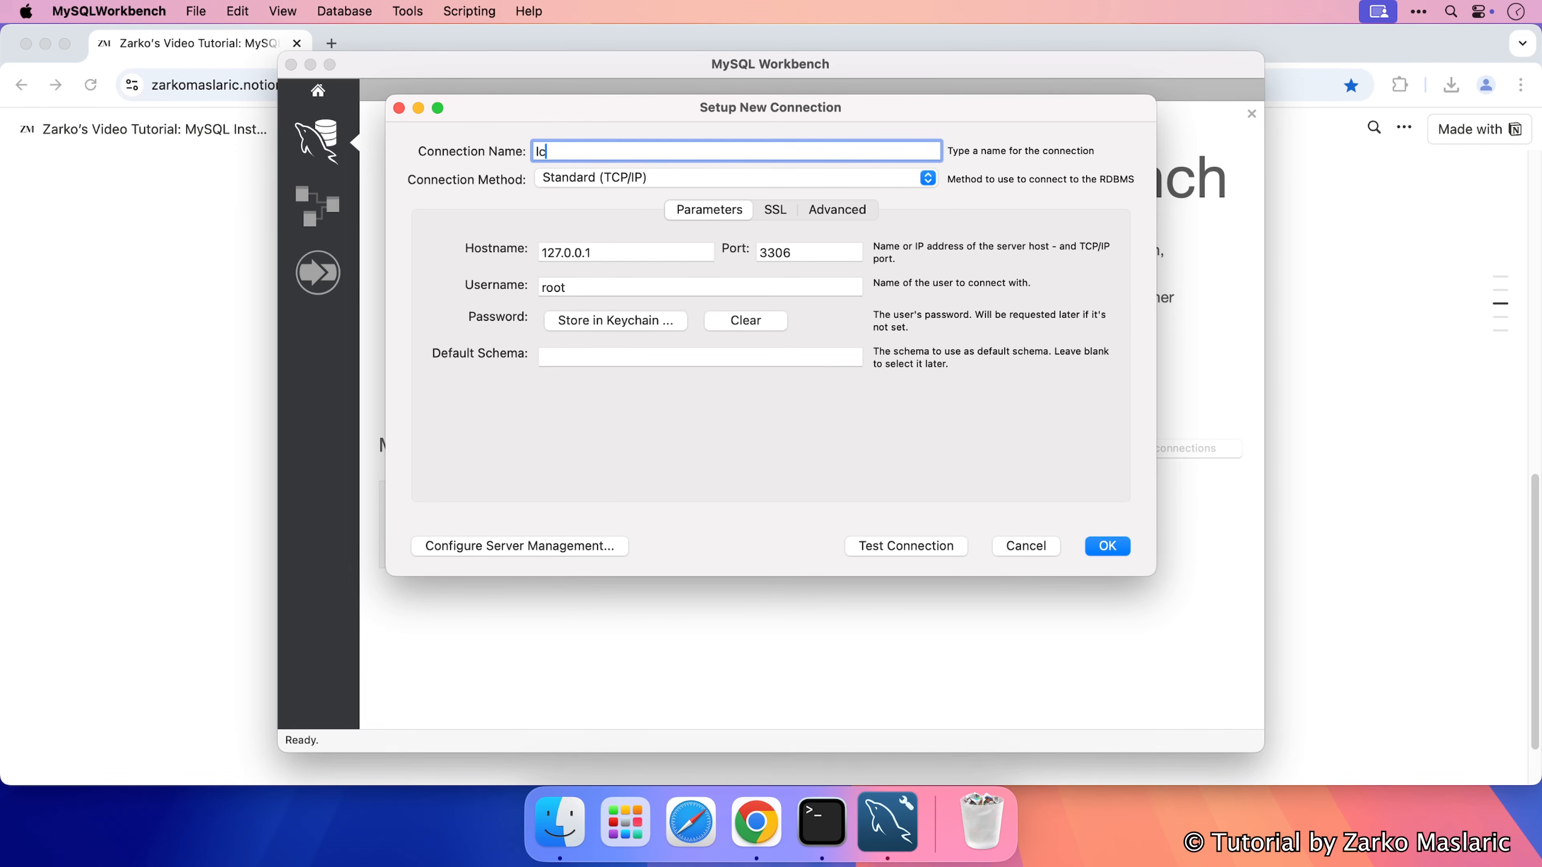
{"action": "type", "text": "b"}
{"action": "left_click", "coordinate": [485, 250]}
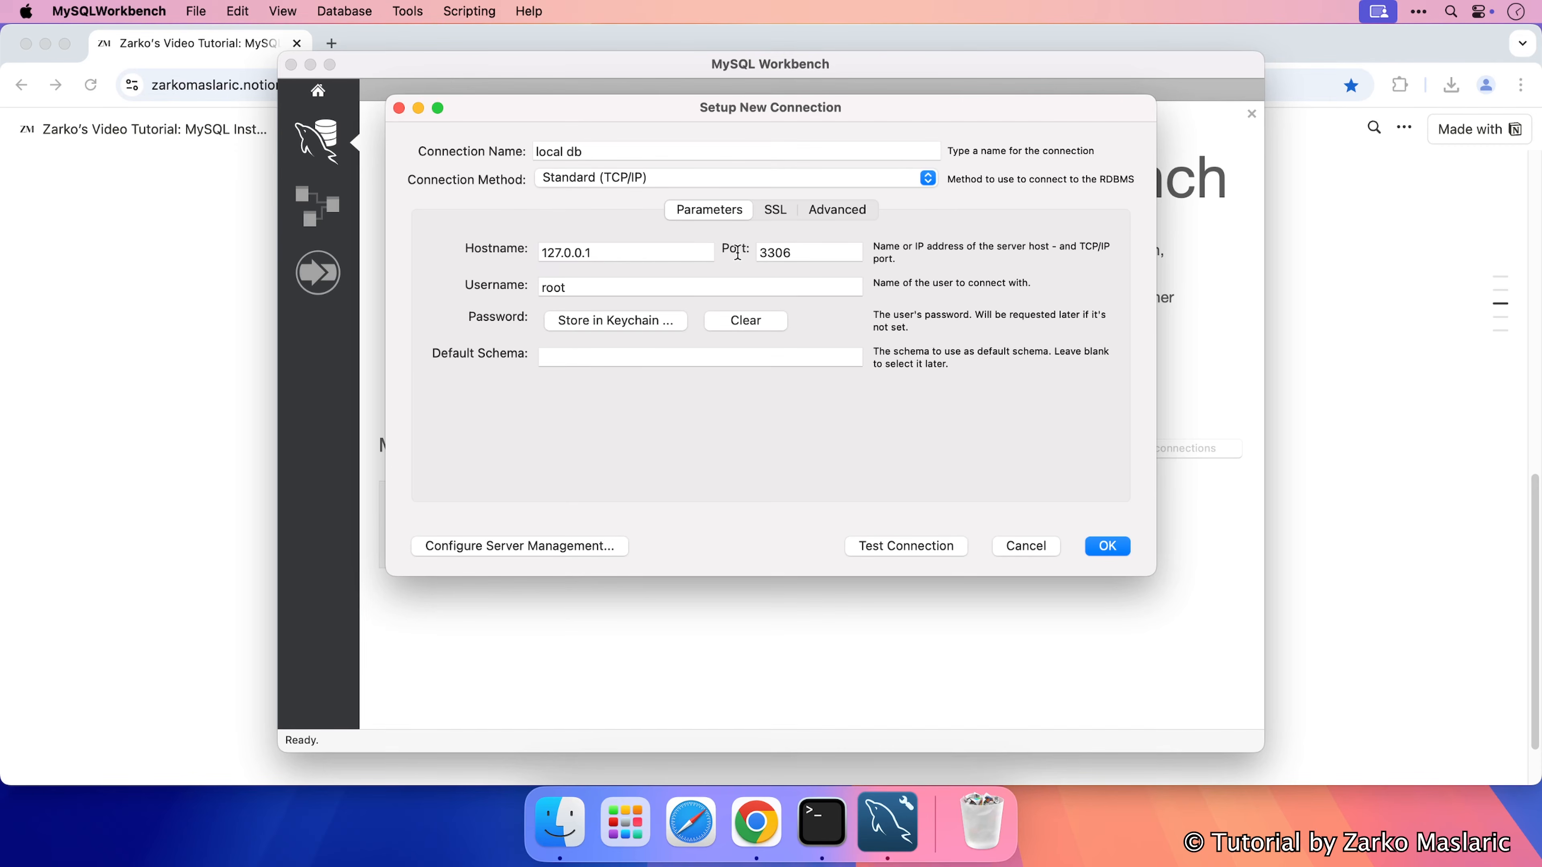
{"action": "left_click", "coordinate": [798, 255]}
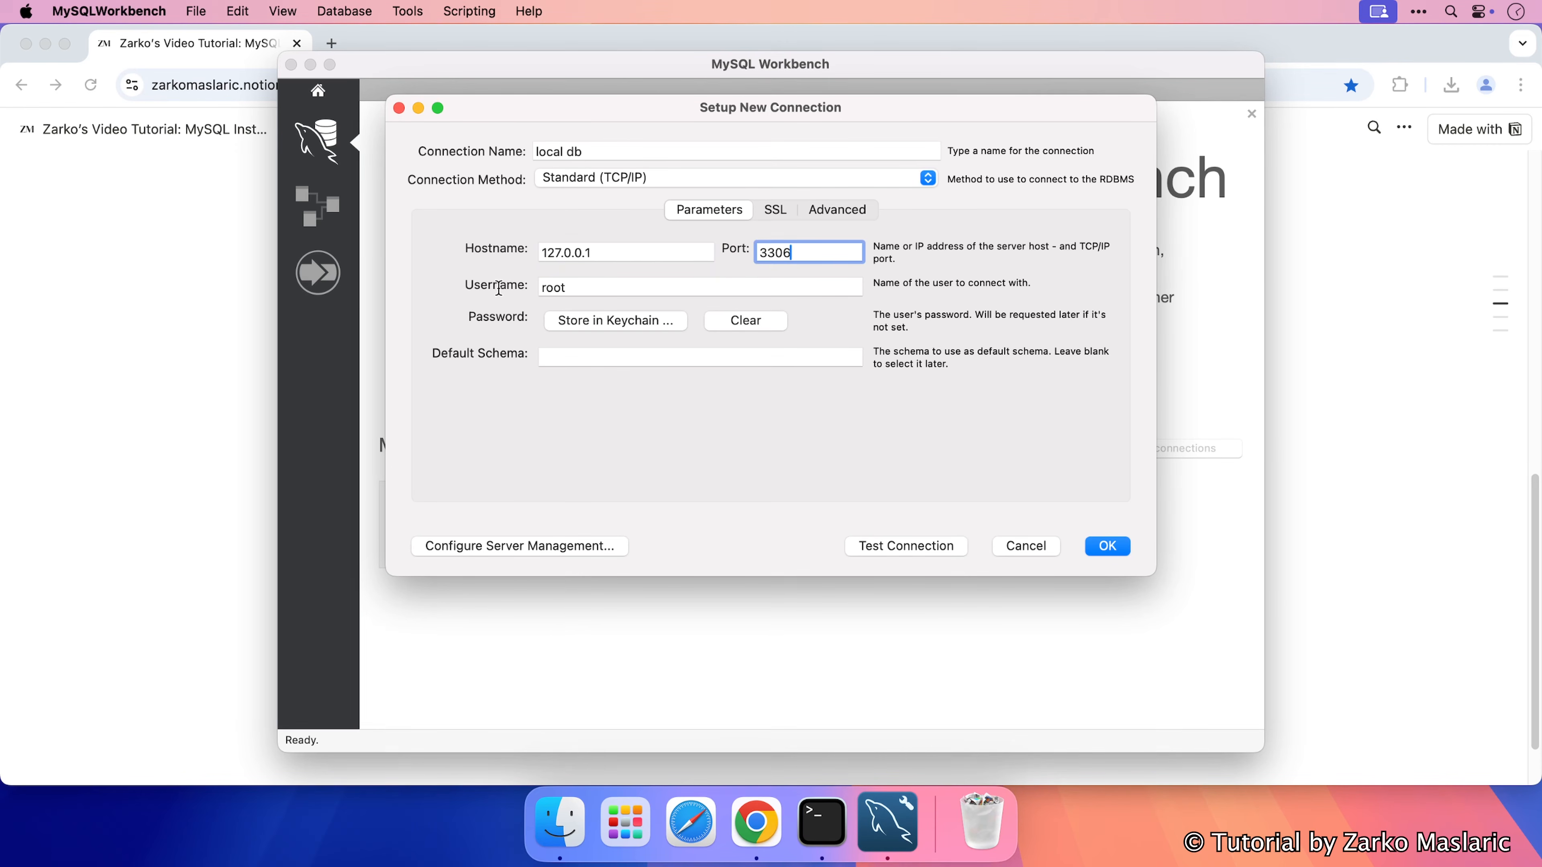
{"action": "left_click", "coordinate": [584, 285]}
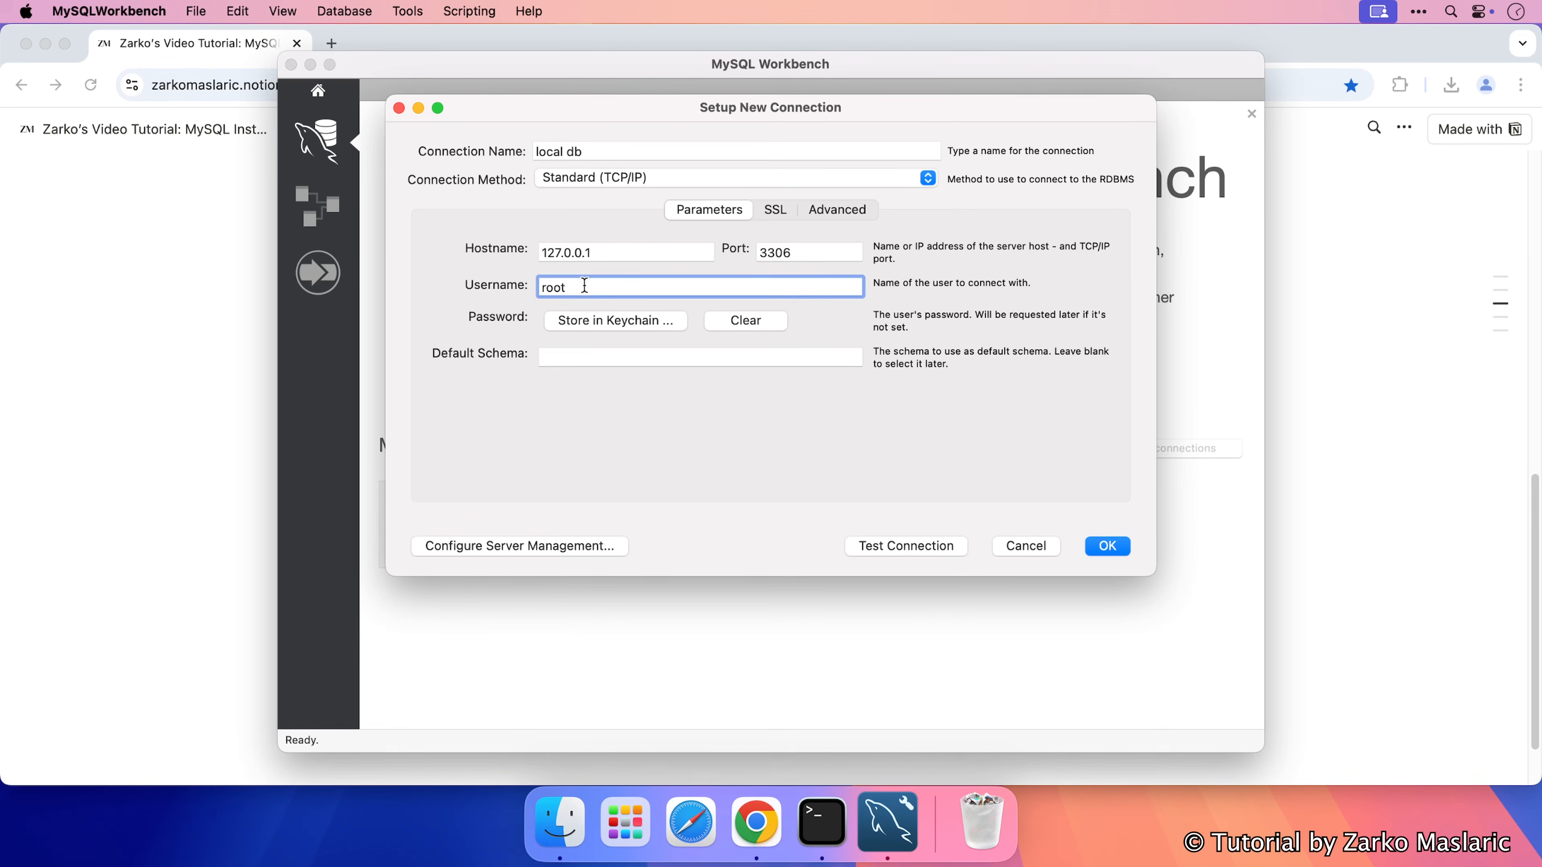
{"action": "left_click", "coordinate": [576, 327]}
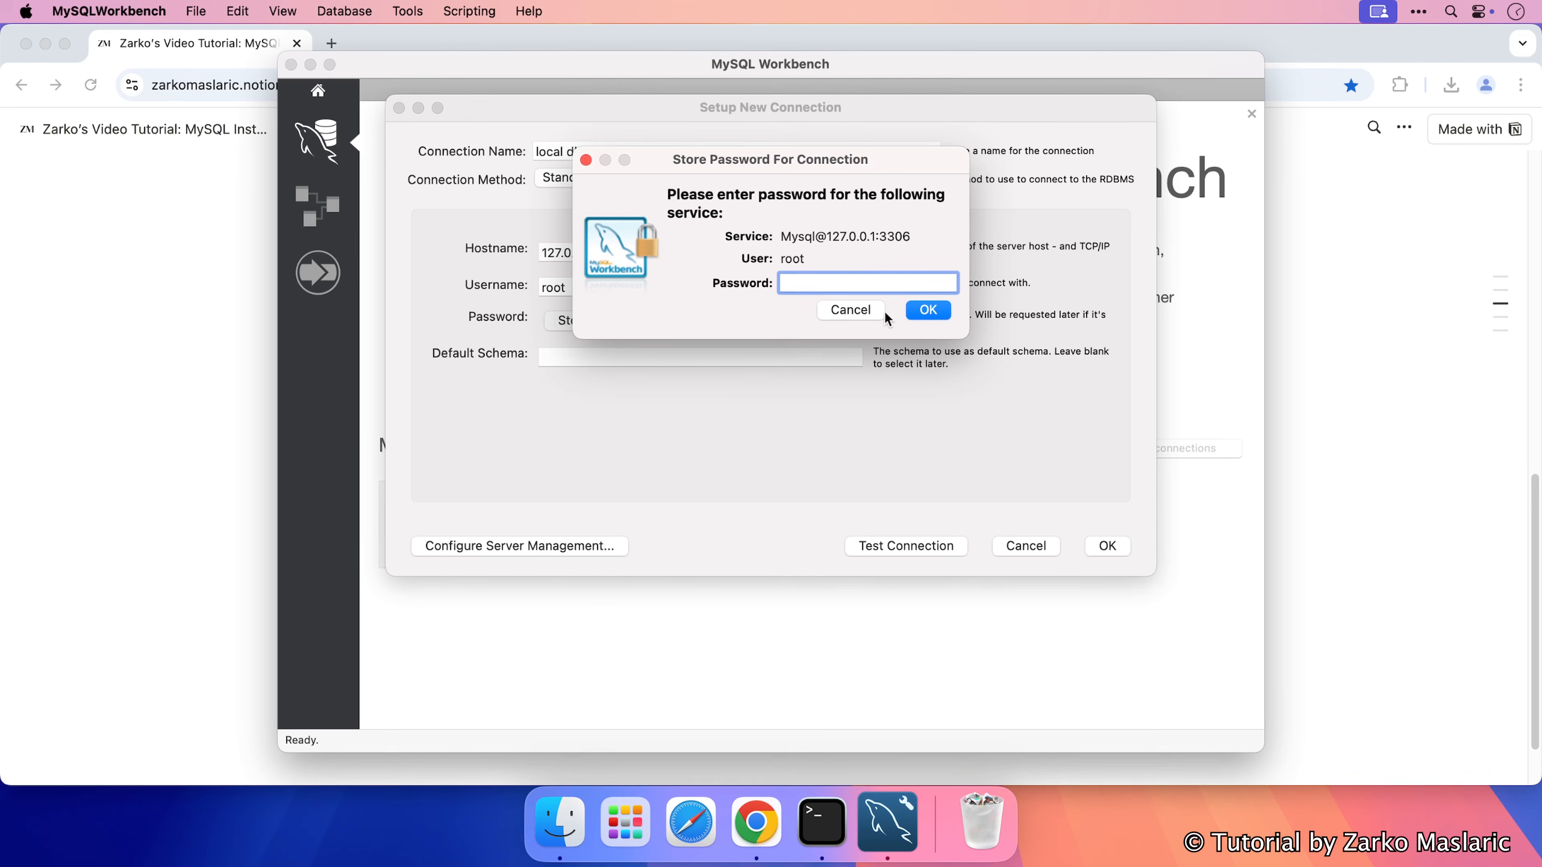
{"action": "left_click", "coordinate": [849, 310]}
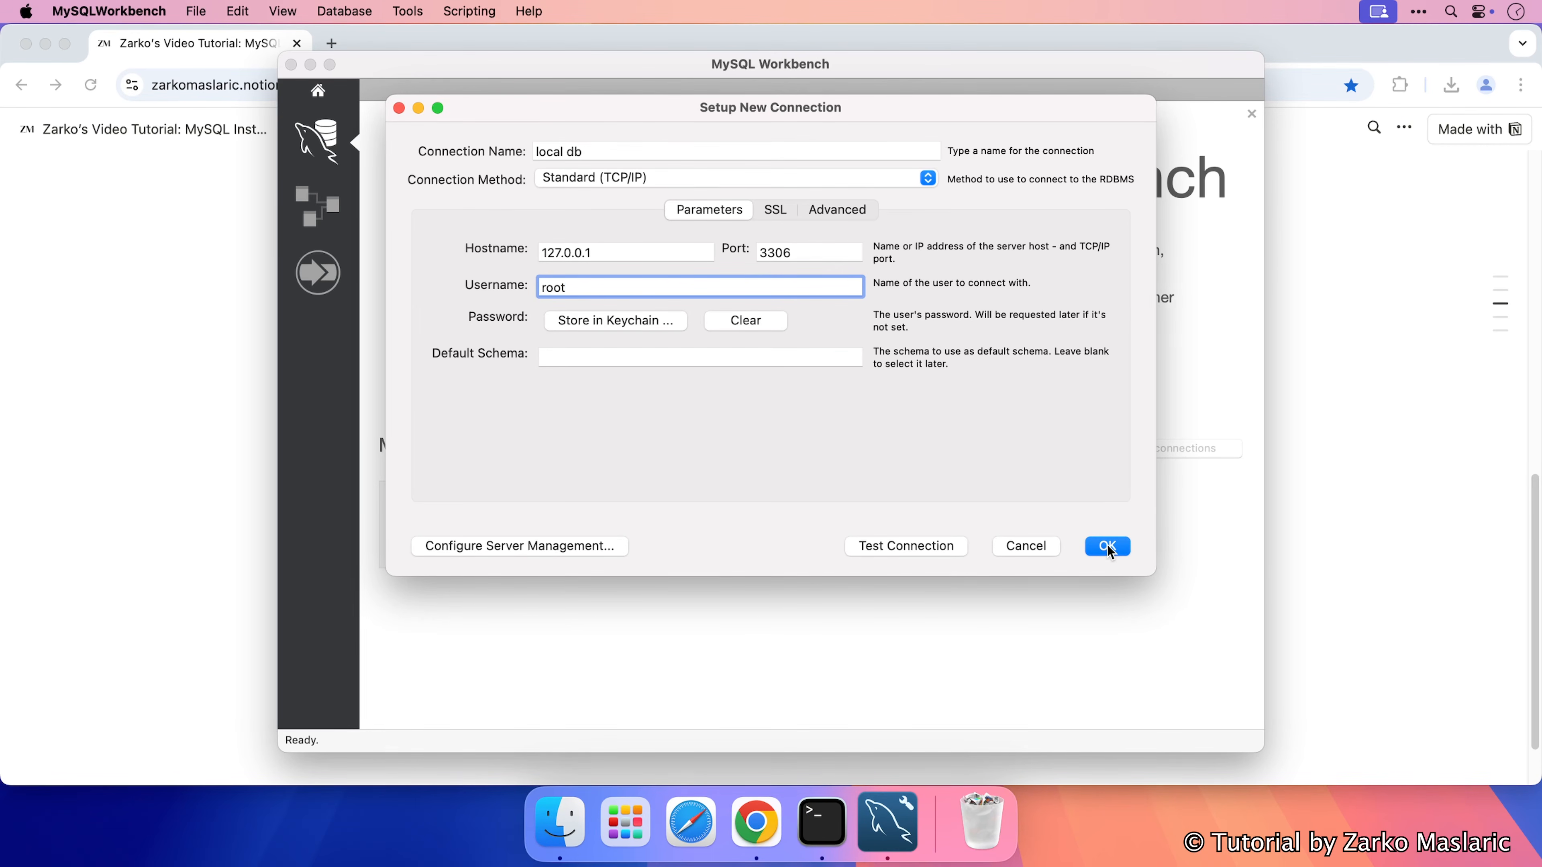
{"action": "left_click", "coordinate": [1025, 547]}
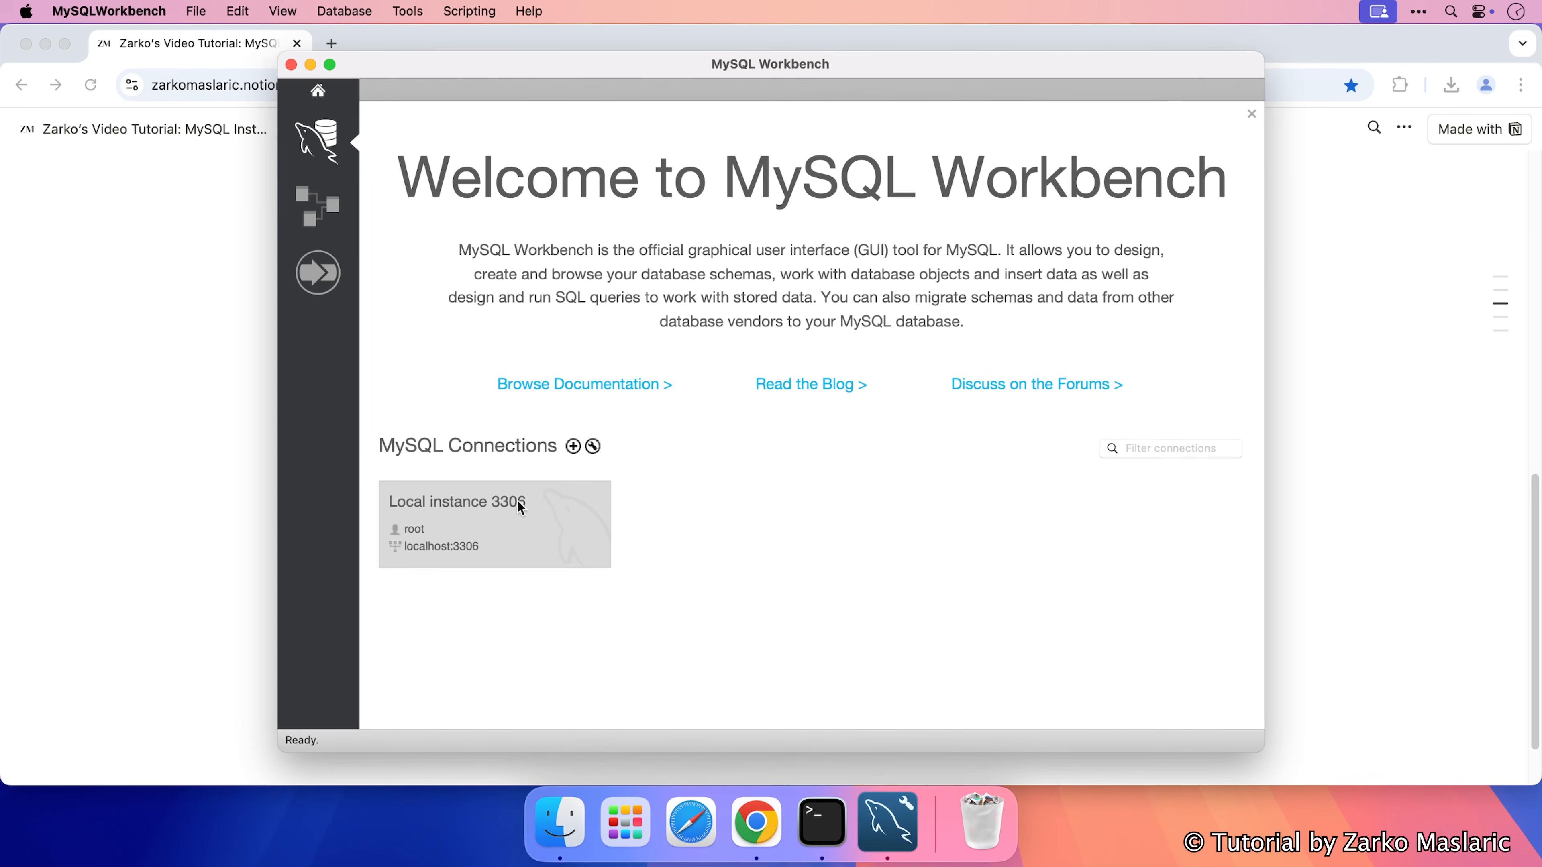
Open the Local instance 3306 connection, turn off further display of its connection warning and continue anyway.
{"action": "left_click", "coordinate": [511, 521]}
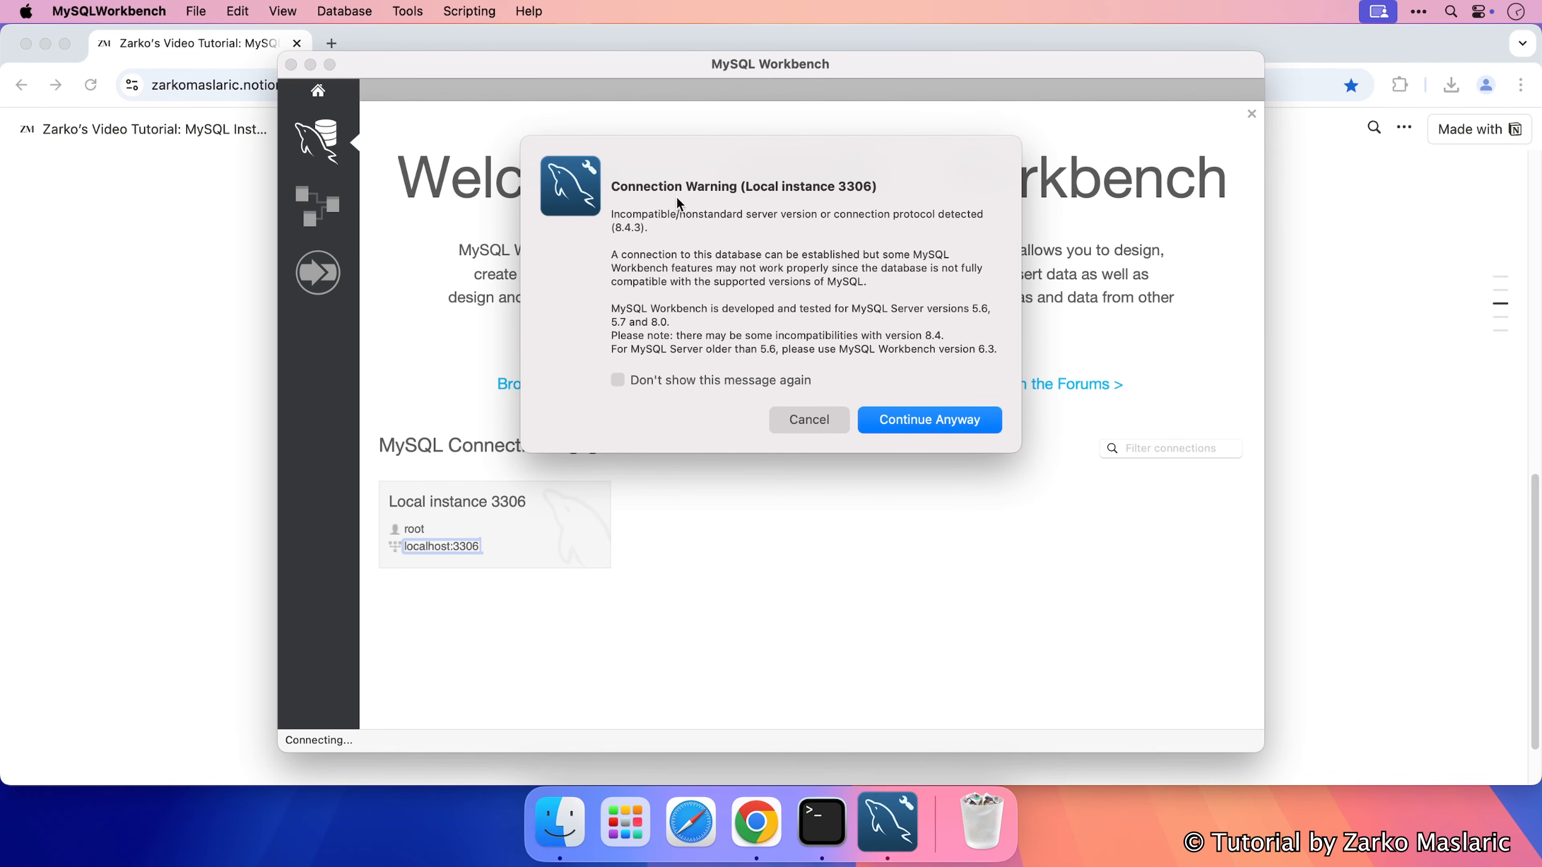
{"action": "left_click_drag", "start_coordinate": [615, 226], "coordinate": [629, 227]}
{"action": "left_click", "coordinate": [629, 228]}
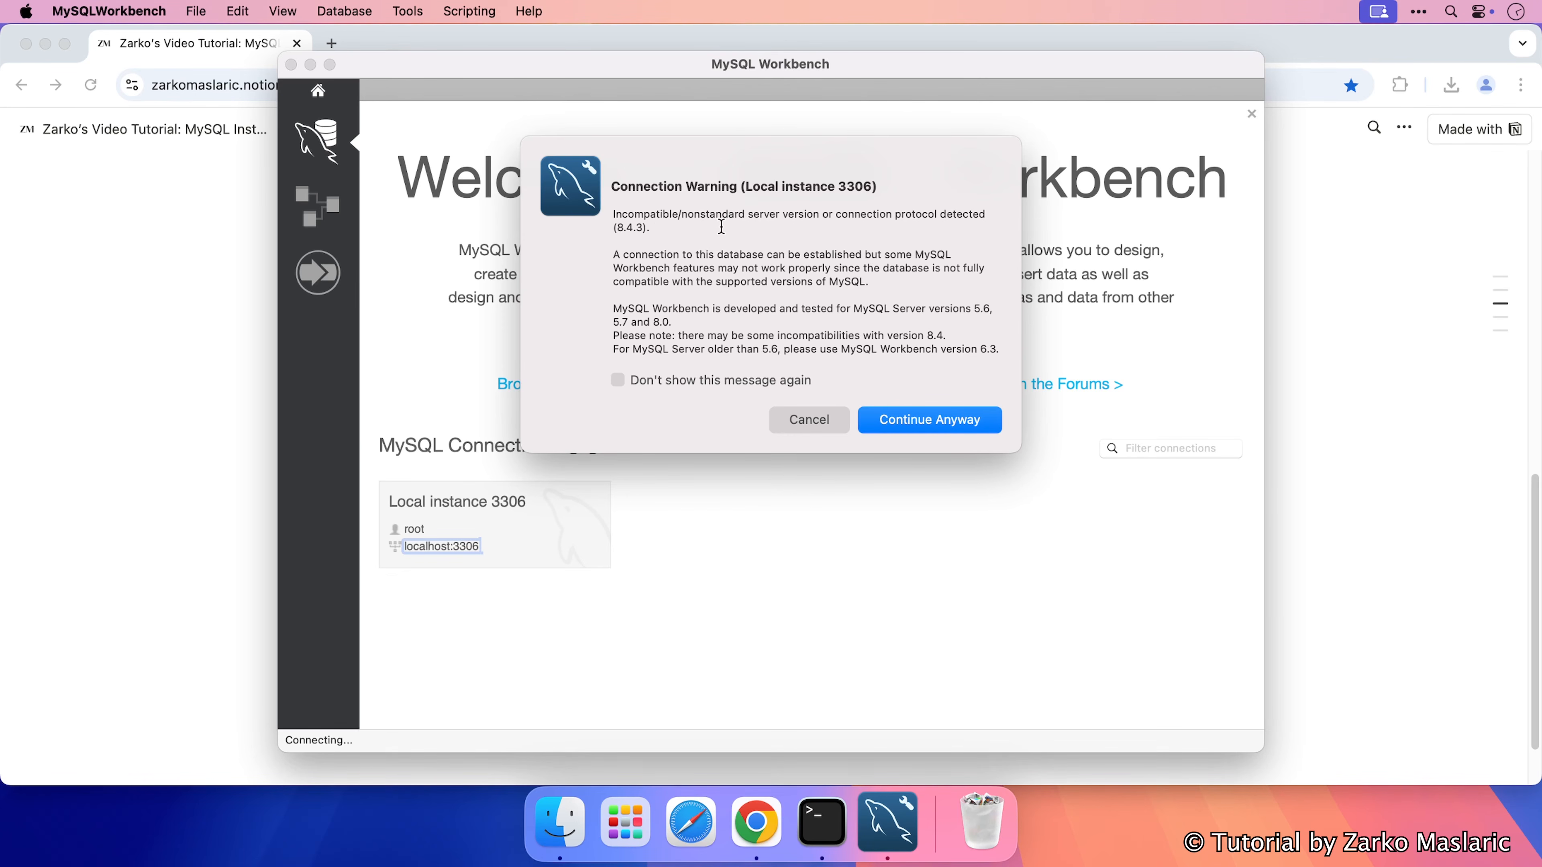
{"action": "left_click", "coordinate": [618, 380]}
{"action": "left_click", "coordinate": [874, 430]}
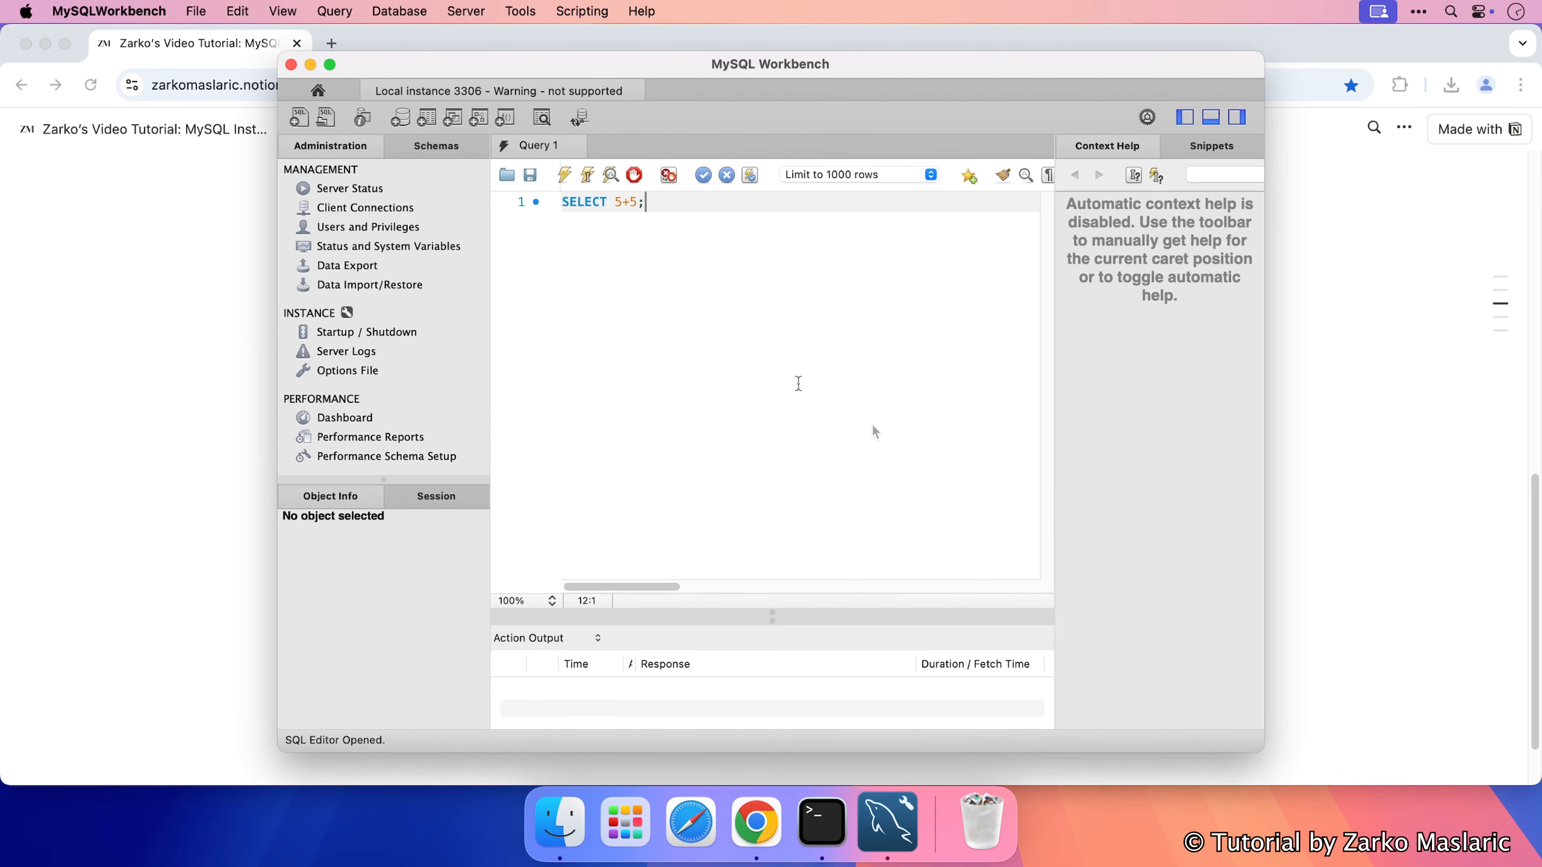
Replace the query with SHOW DATABASES; and run it, selecting the last database row in the result grid.
{"action": "left_click_drag", "start_coordinate": [648, 201], "coordinate": [554, 201]}
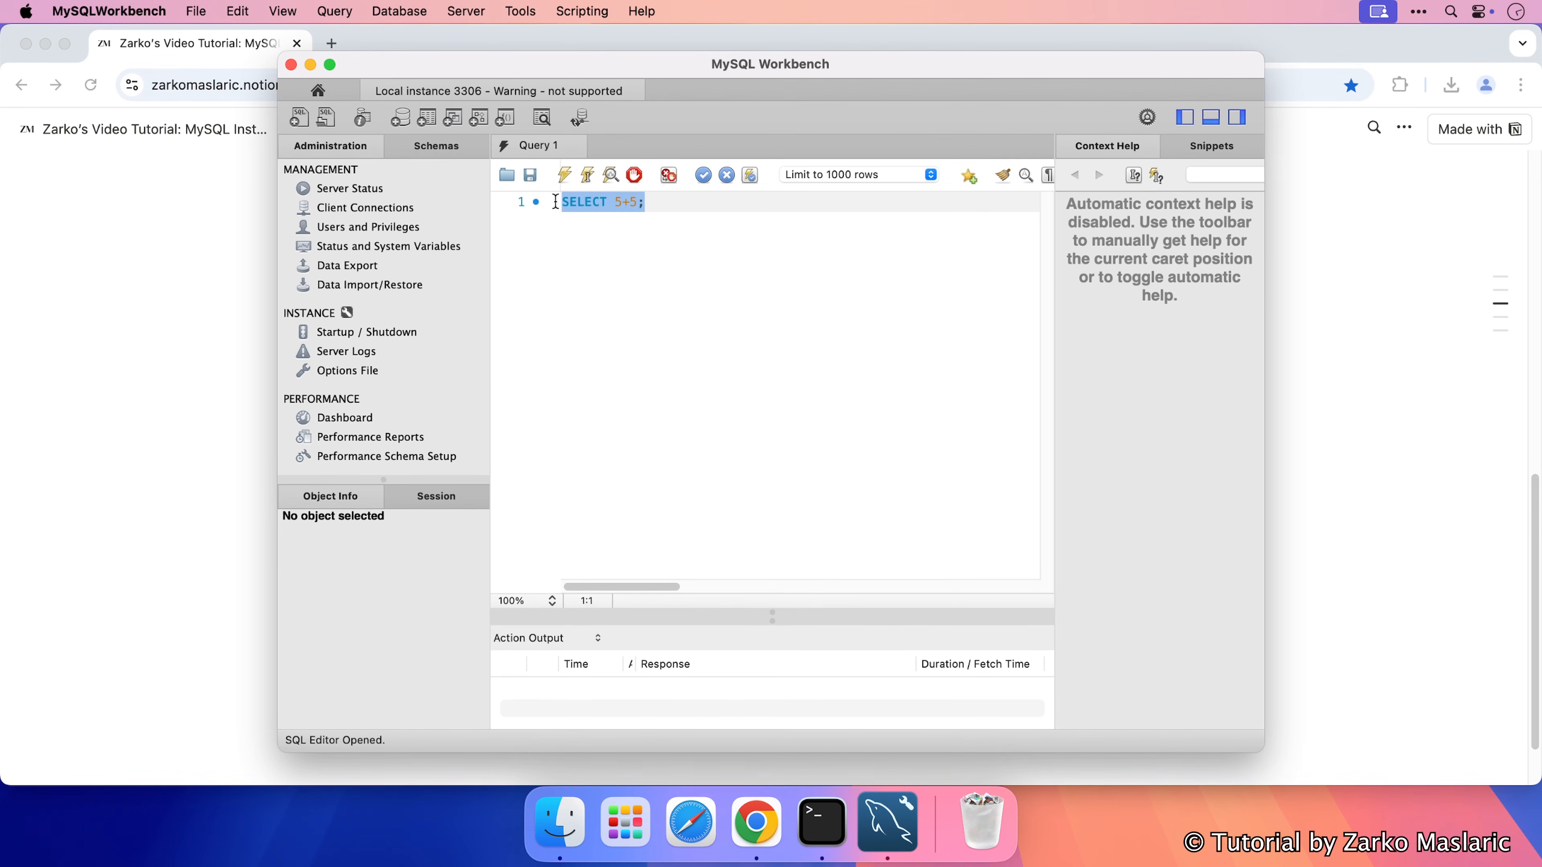
{"action": "key", "text": "BackSpace"}
{"action": "type", "text": "SHOW DATABASES;"}
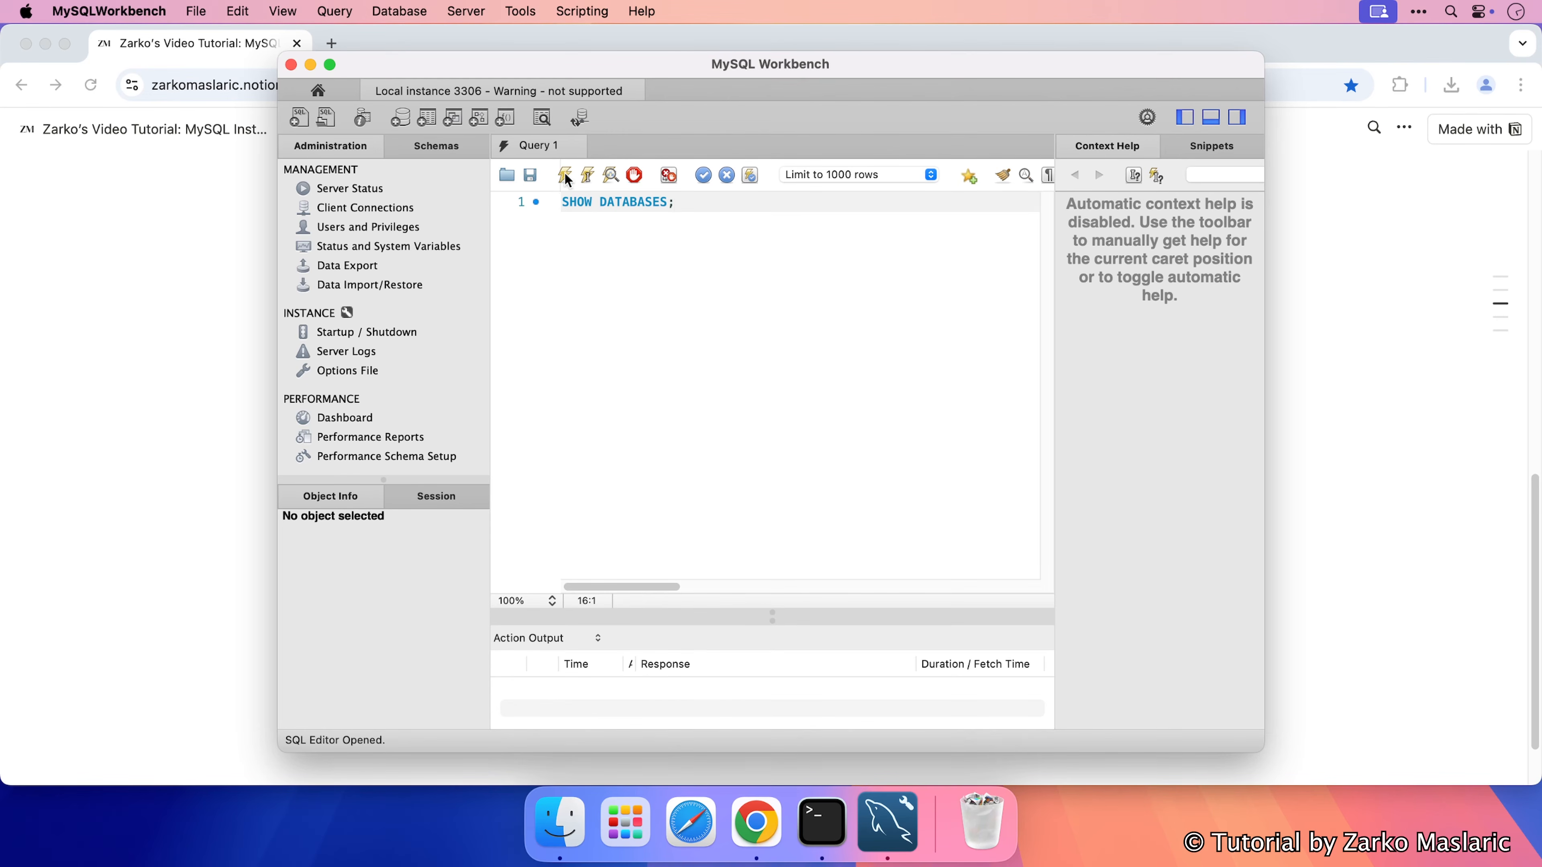
{"action": "left_click", "coordinate": [565, 173]}
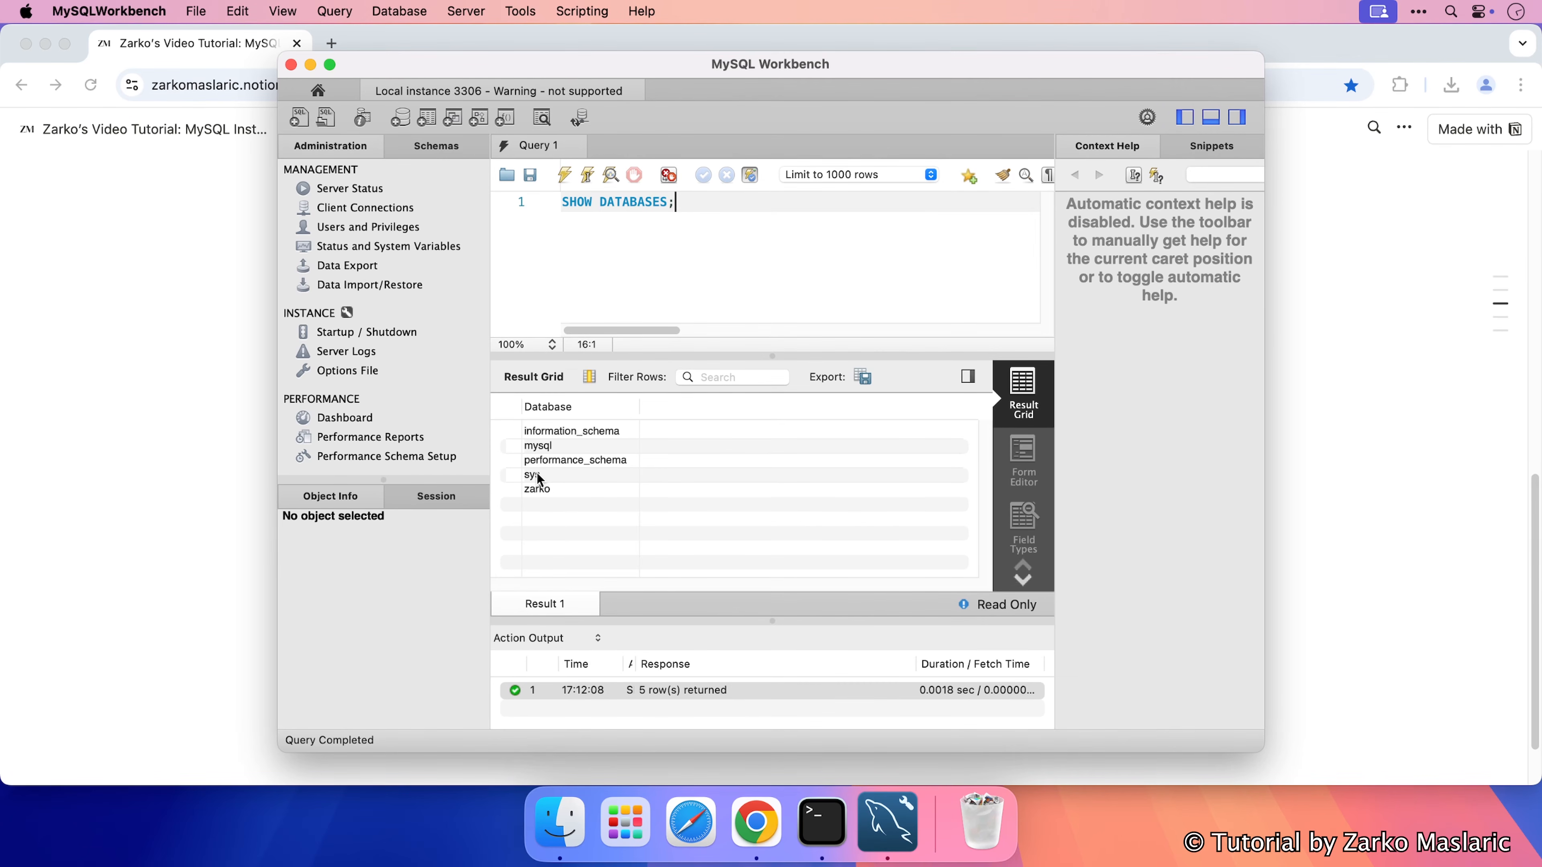
{"action": "left_click", "coordinate": [538, 490]}
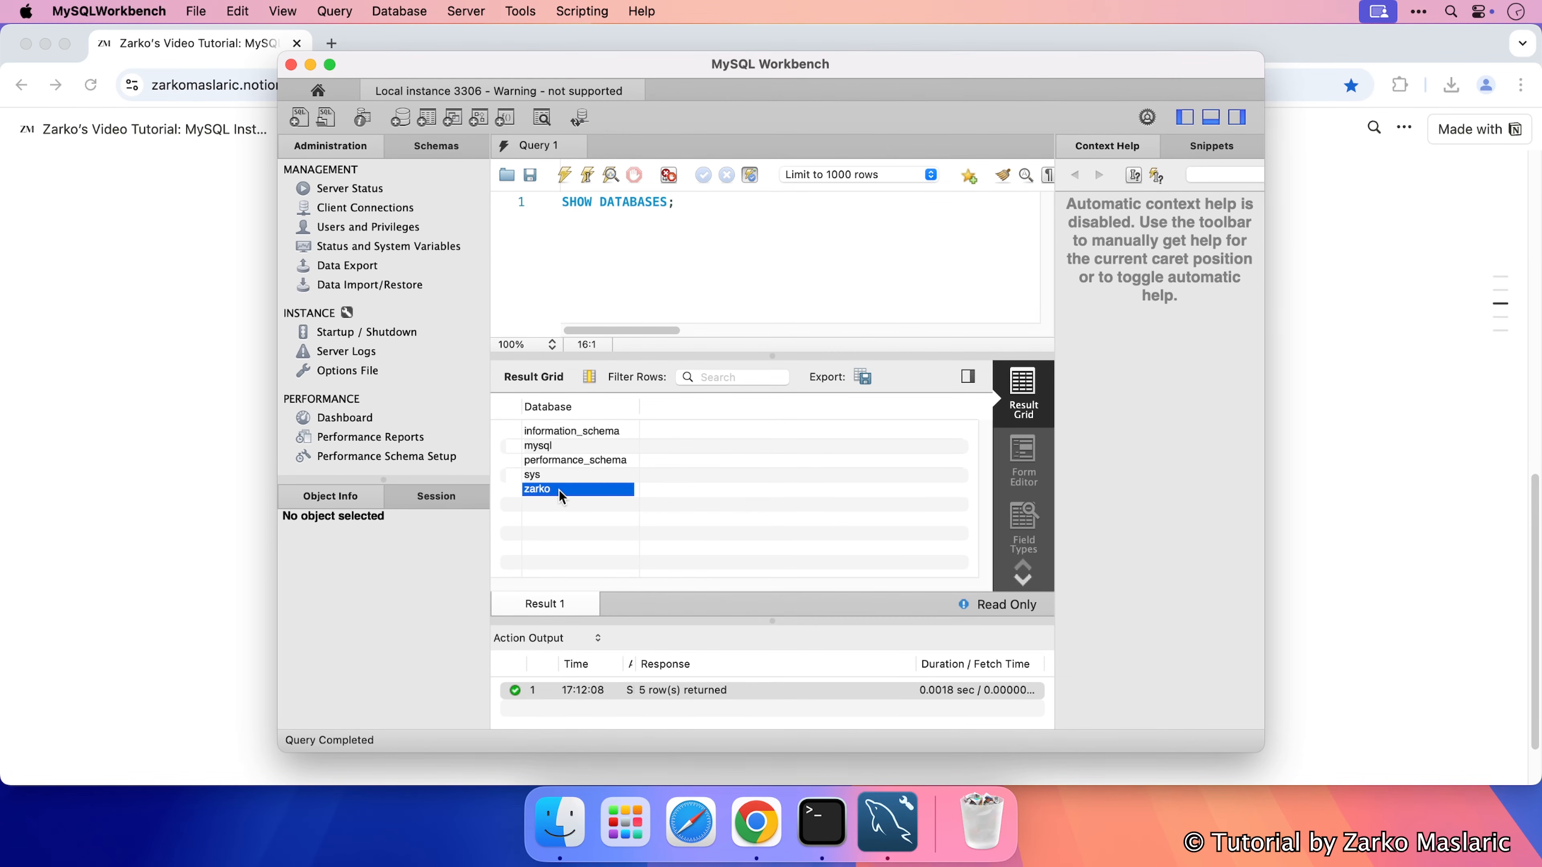
Replace the query with SELECT 1+1; and run it, selecting the value in the result grid.
{"action": "left_click_drag", "start_coordinate": [689, 204], "coordinate": [558, 203]}
{"action": "type", "text": "SELECT 1+1;"}
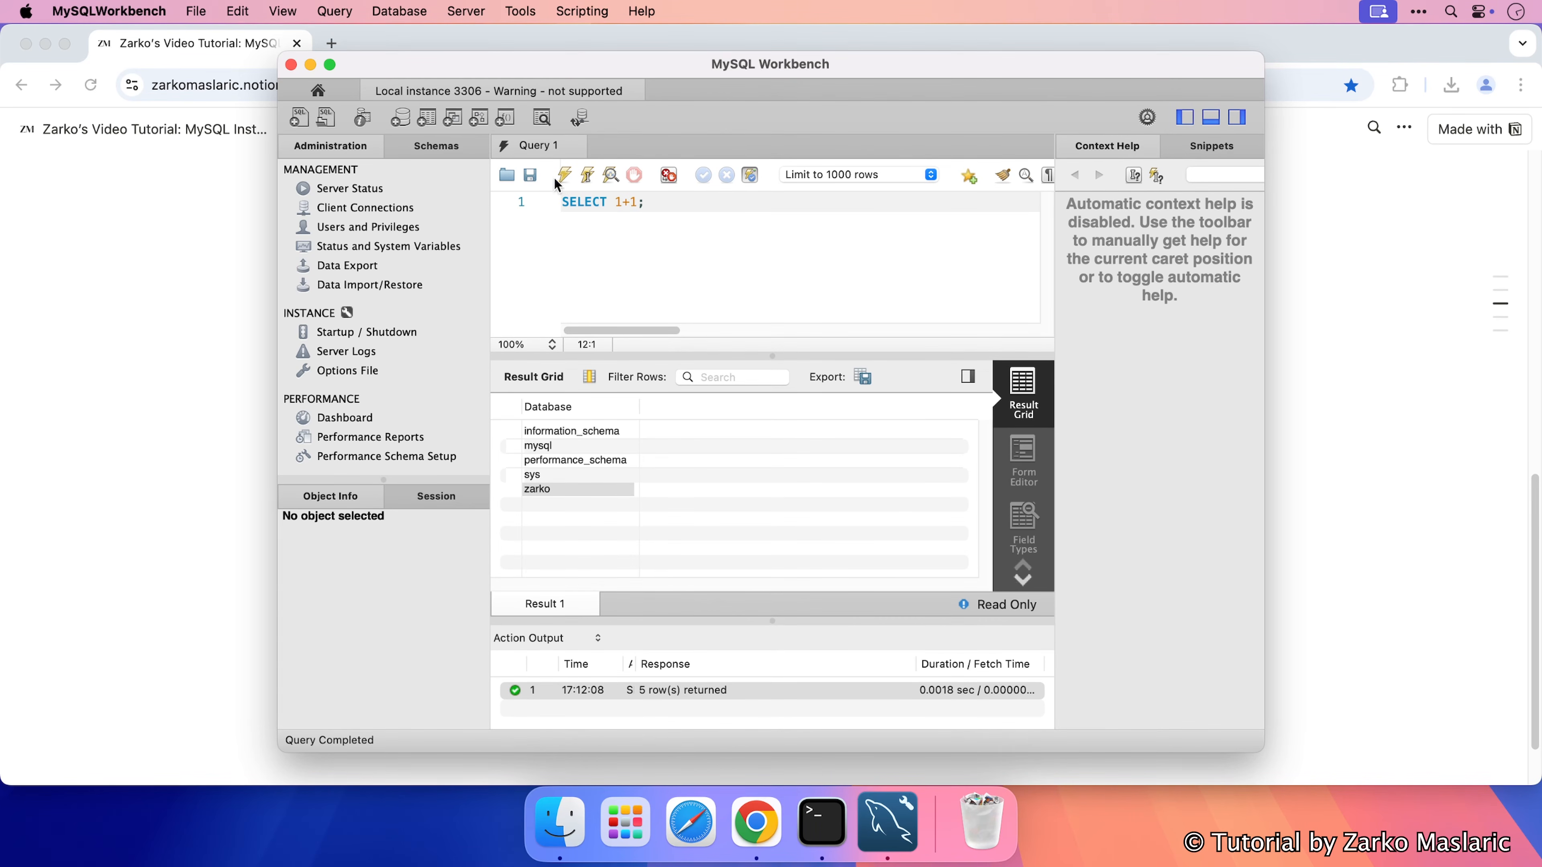
{"action": "left_click", "coordinate": [564, 175]}
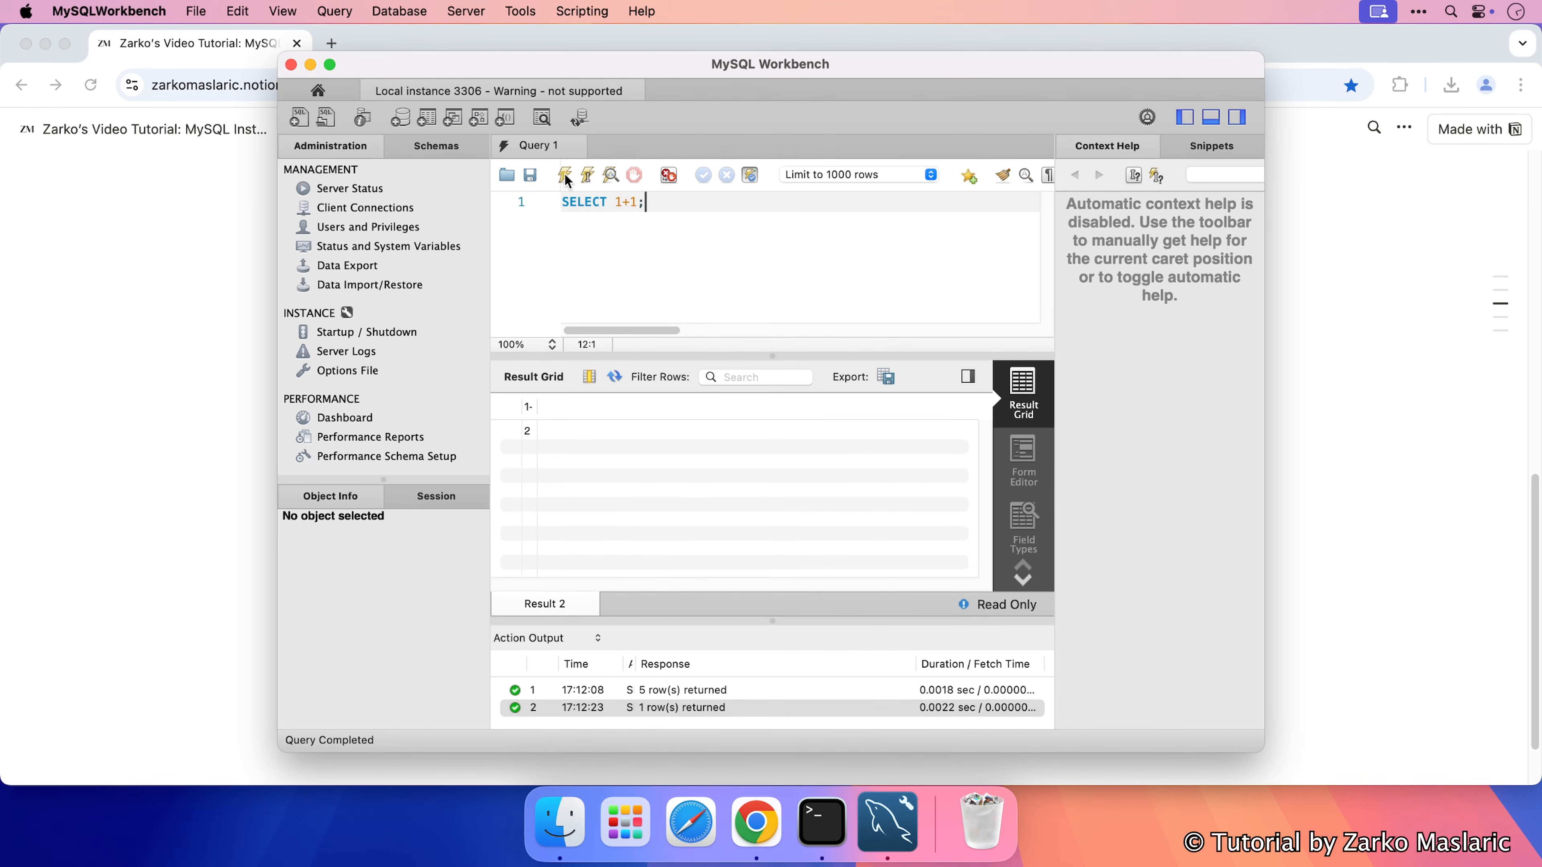
{"action": "left_click", "coordinate": [528, 431]}
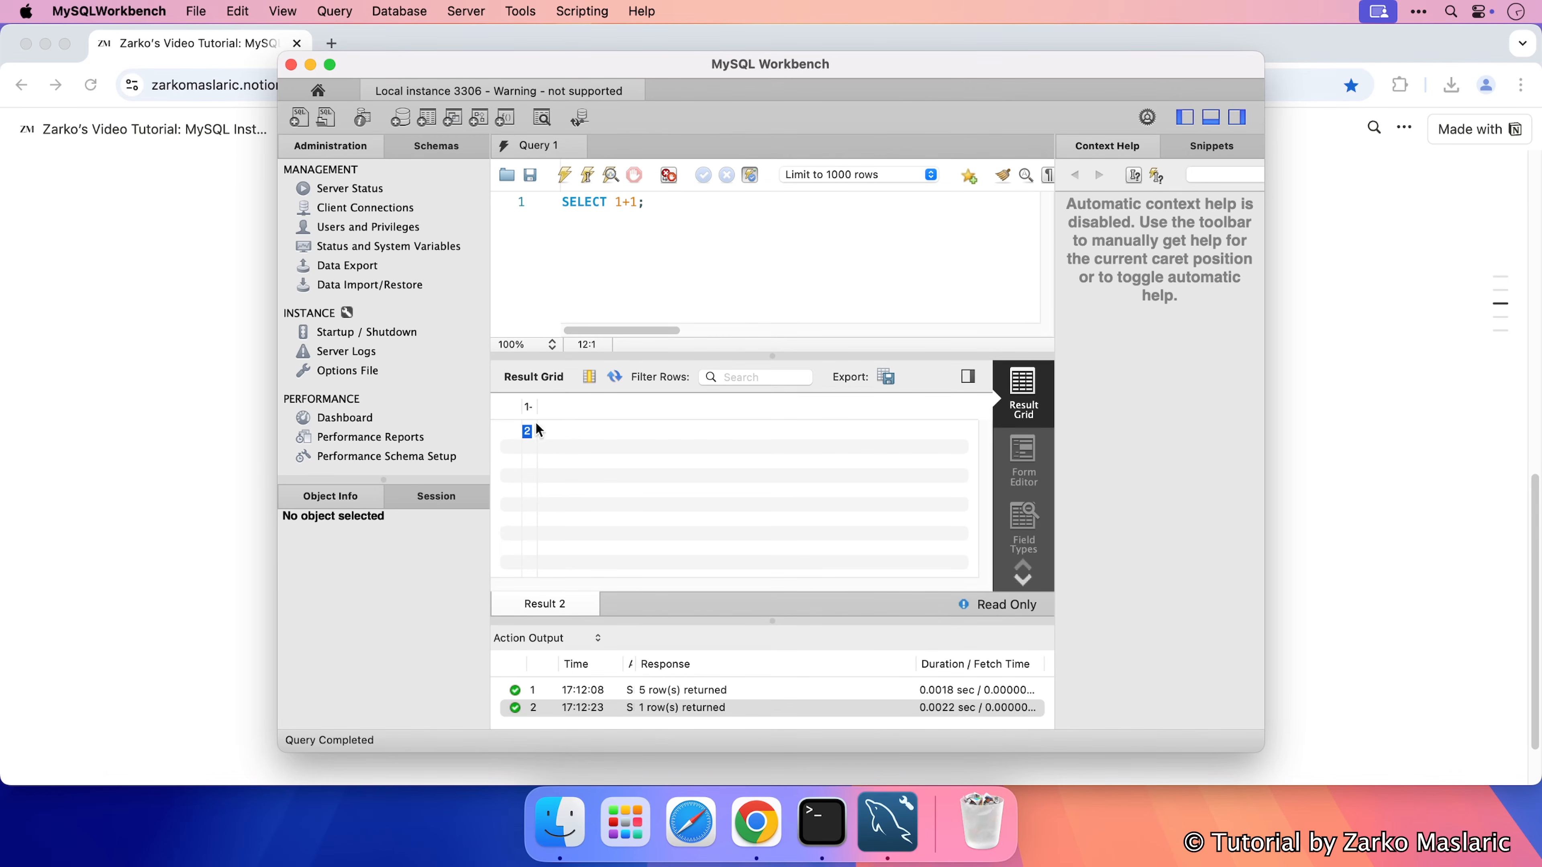
Close the MySQL Workbench window and open the DBeaver download link from the tutorial page in Chrome.
{"action": "left_click", "coordinate": [290, 65]}
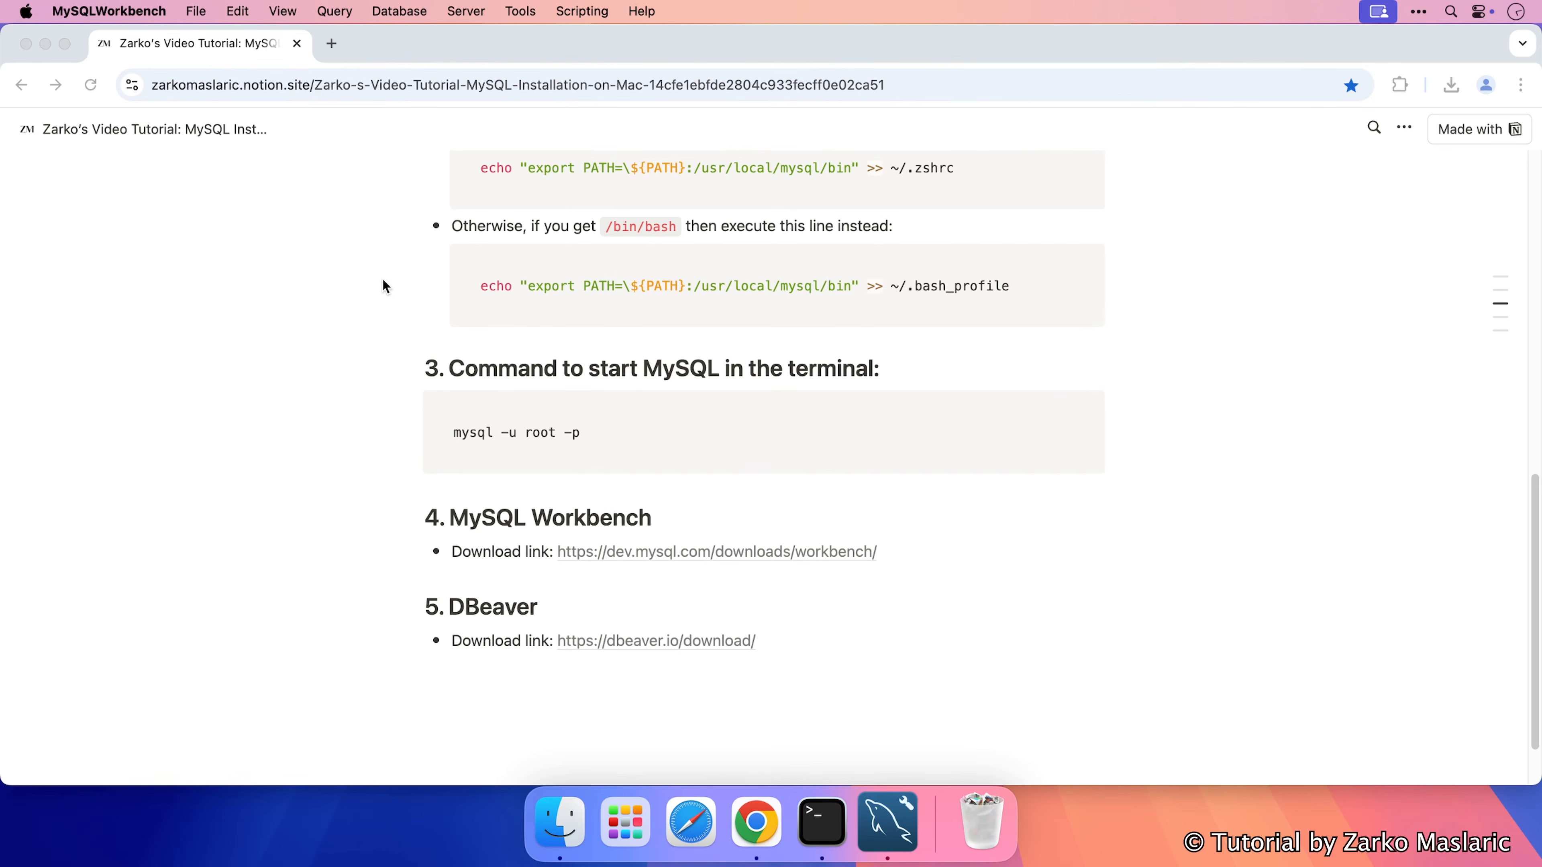
{"action": "left_click", "coordinate": [382, 278]}
{"action": "scroll", "coordinate": [395, 320], "scroll_direction": "down", "scroll_amount": 2}
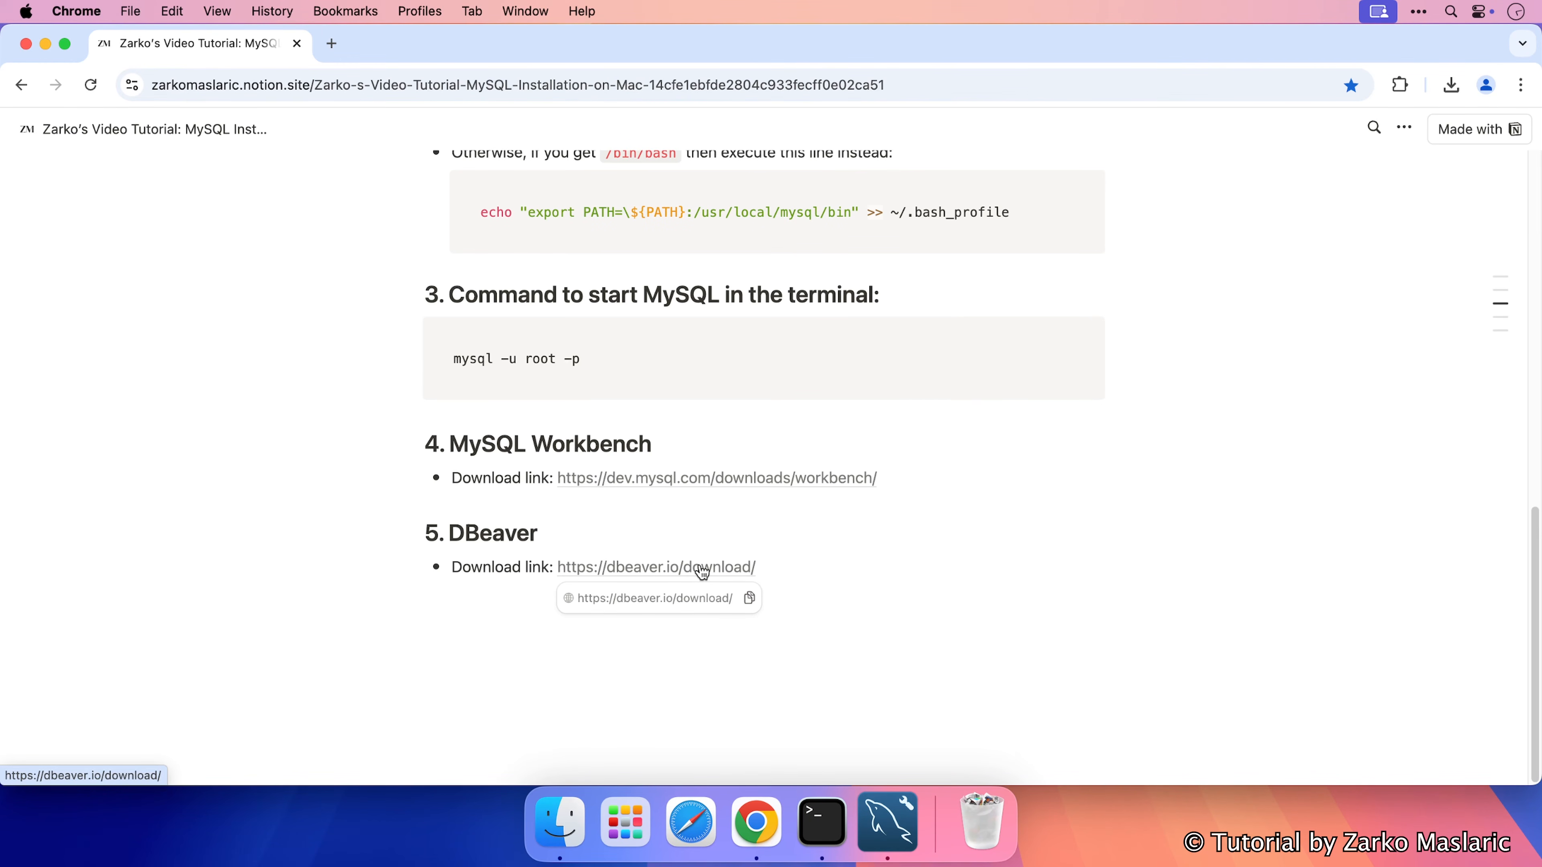
{"action": "left_click", "coordinate": [671, 568]}
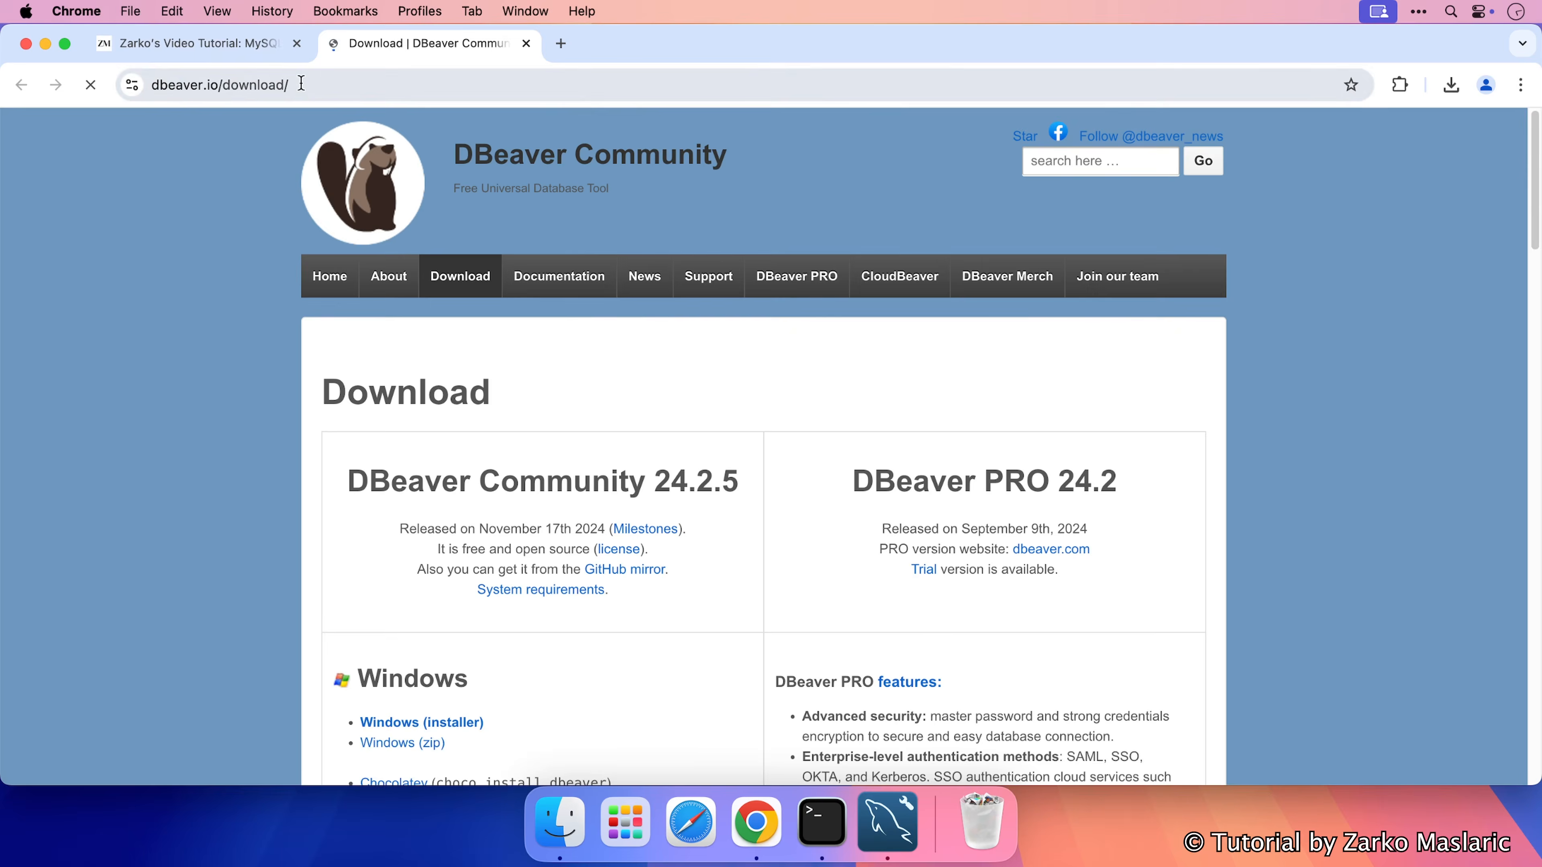
Download DBeaver Community 24.2.5 as MacOS for Apple Silicon (dmg) and open dbeaver-ce-24.2.5-macos-aarch64.dmg.
{"action": "left_click", "coordinate": [195, 88]}
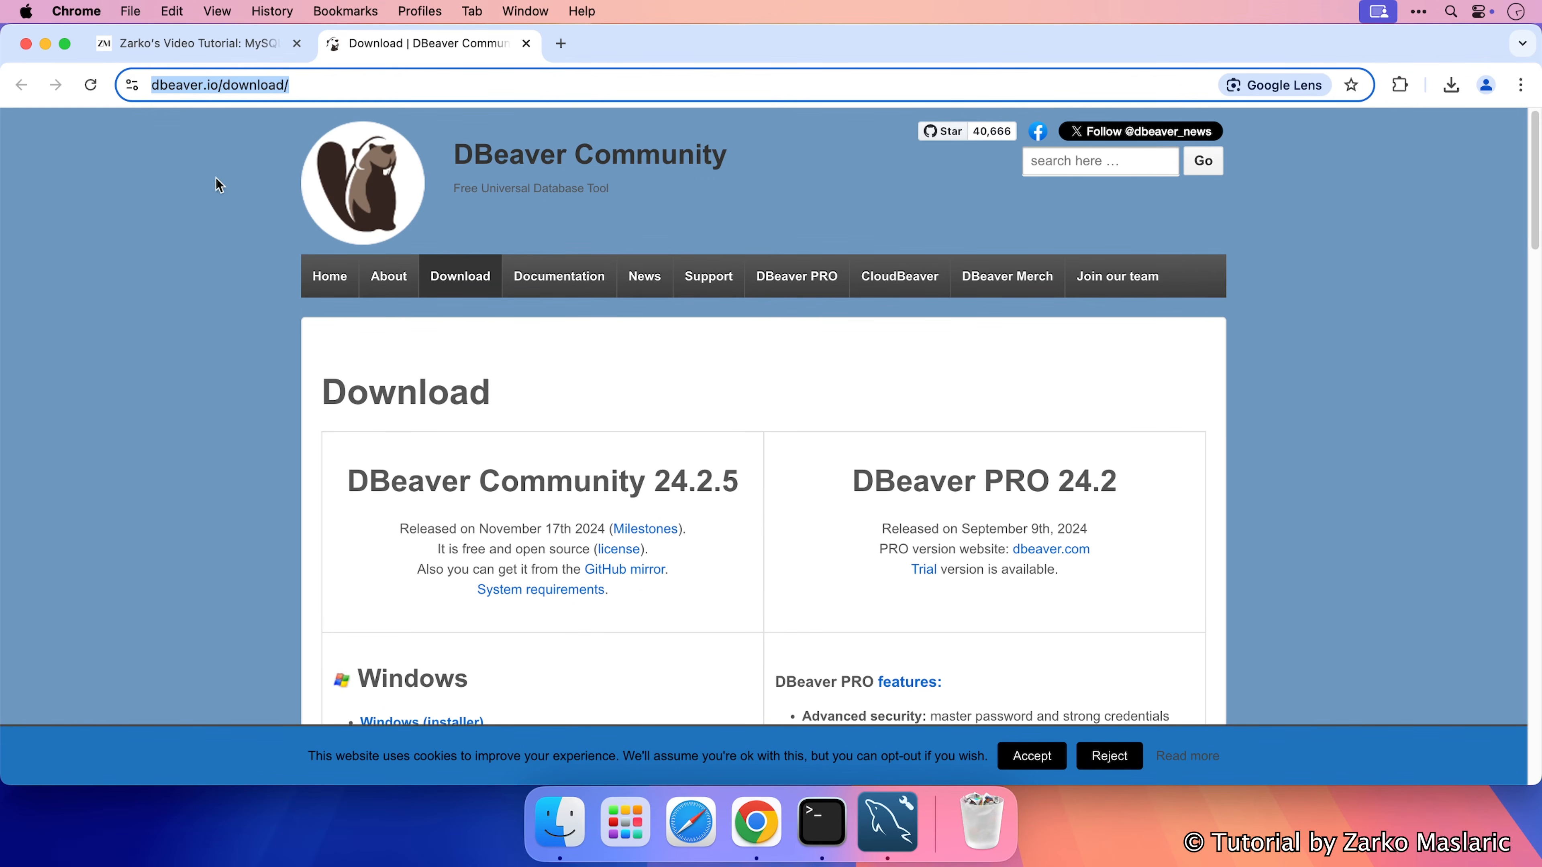
{"action": "left_click", "coordinate": [320, 357]}
{"action": "scroll", "coordinate": [461, 355], "scroll_direction": "down", "scroll_amount": 3}
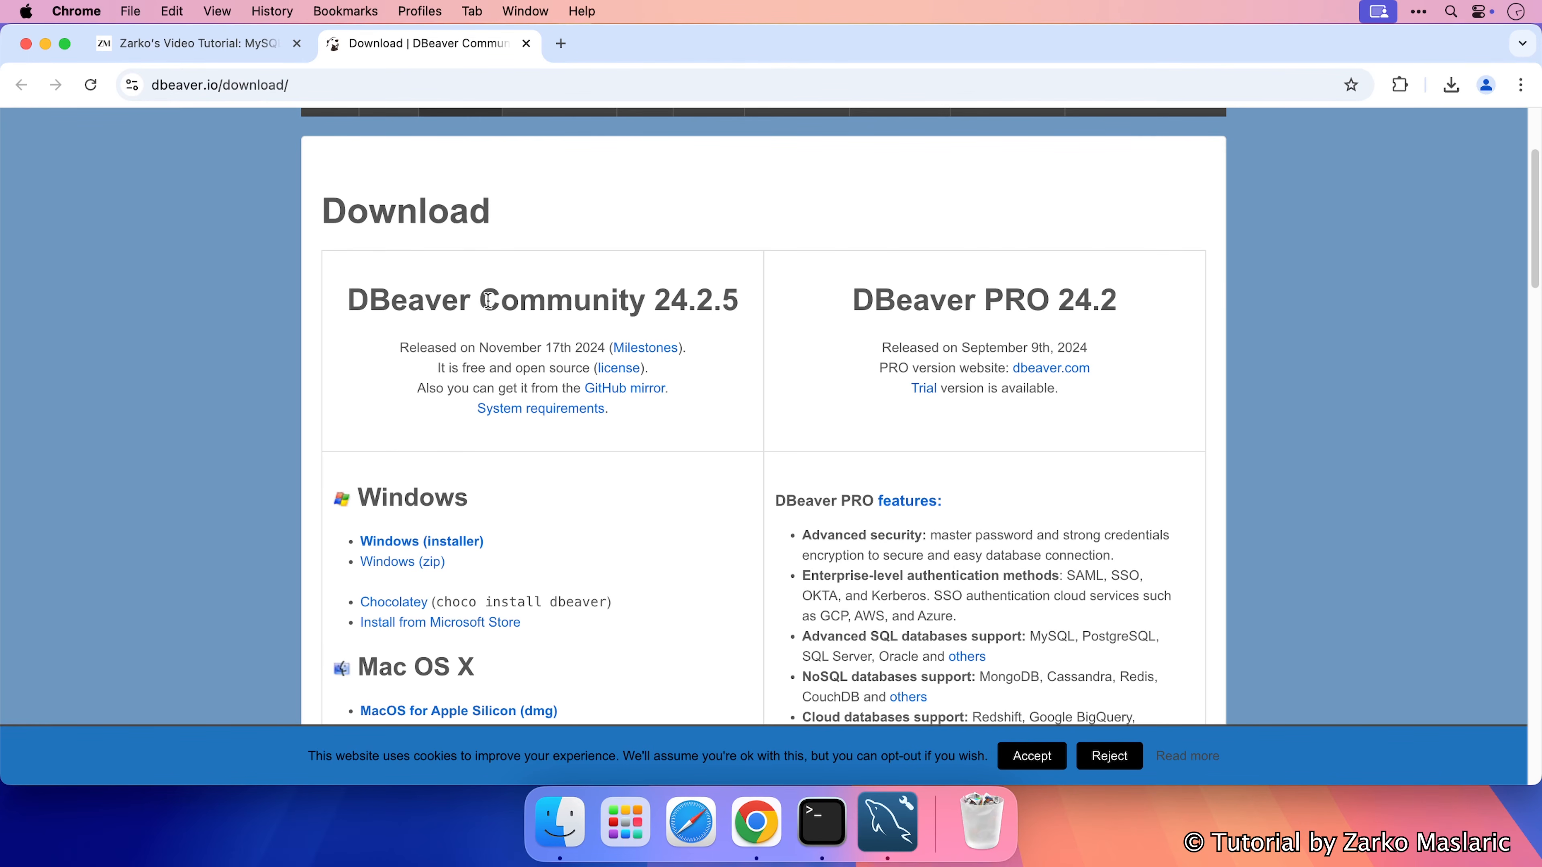
{"action": "left_click_drag", "start_coordinate": [480, 298], "coordinate": [641, 297]}
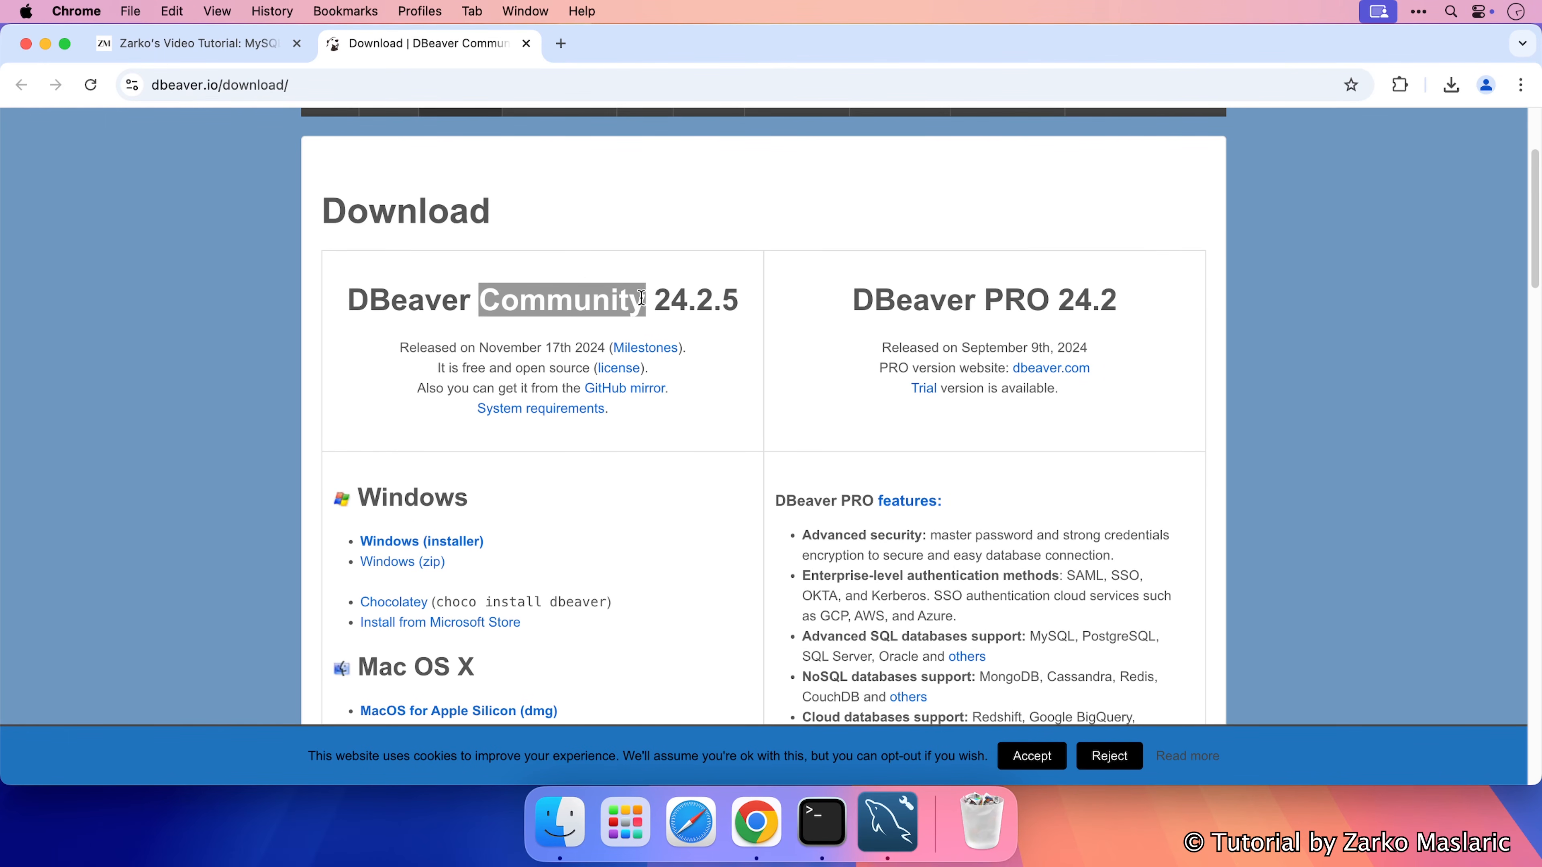
{"action": "left_click", "coordinate": [610, 298]}
{"action": "scroll", "coordinate": [369, 324], "scroll_direction": "down", "scroll_amount": 3}
{"action": "scroll", "coordinate": [369, 323], "scroll_direction": "down", "scroll_amount": 4}
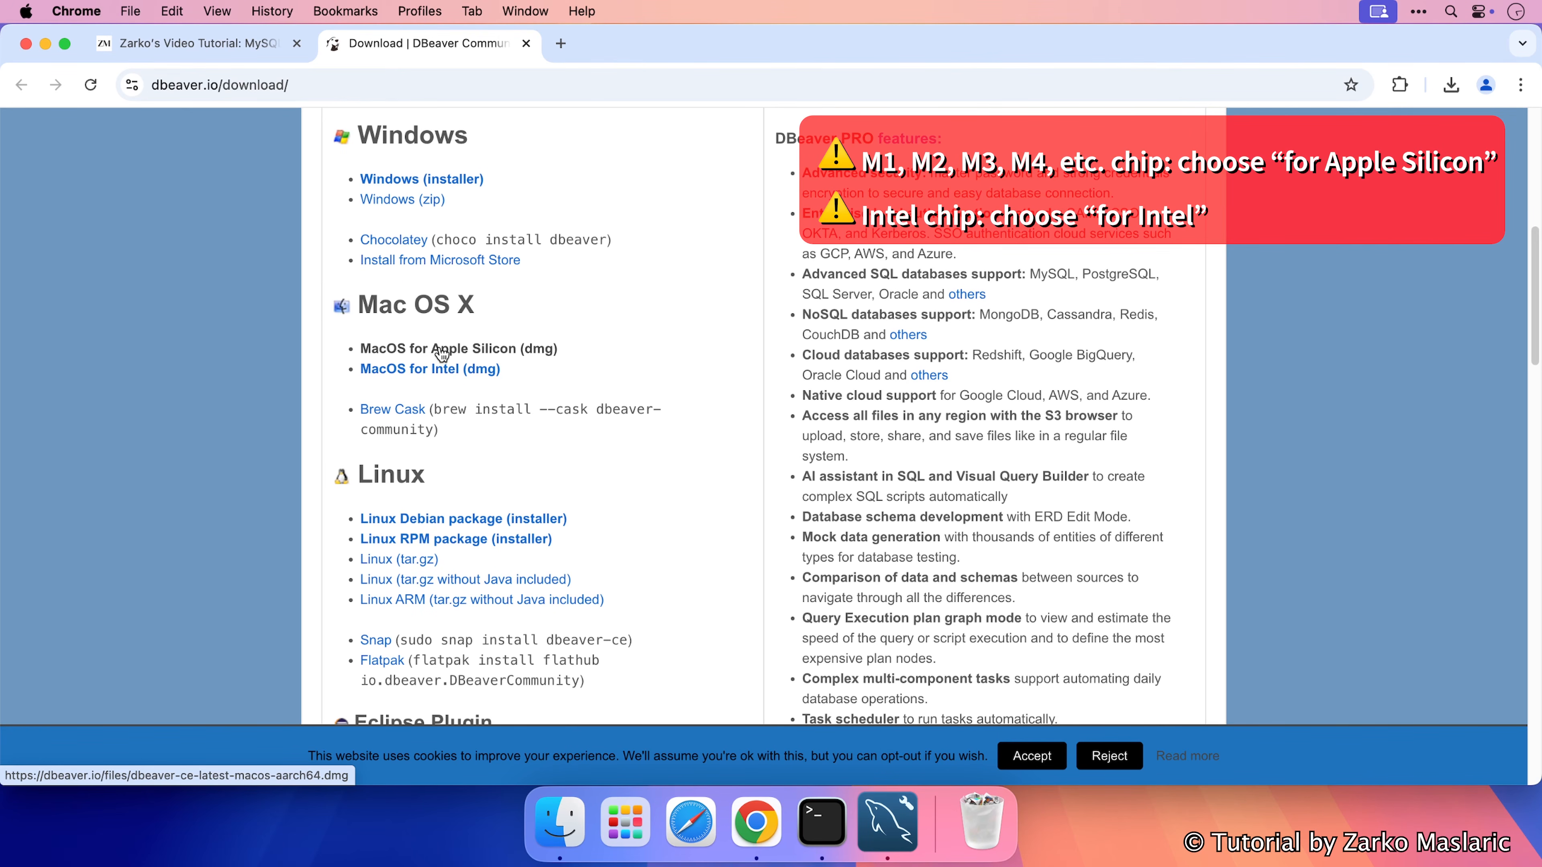
{"action": "left_click", "coordinate": [527, 351]}
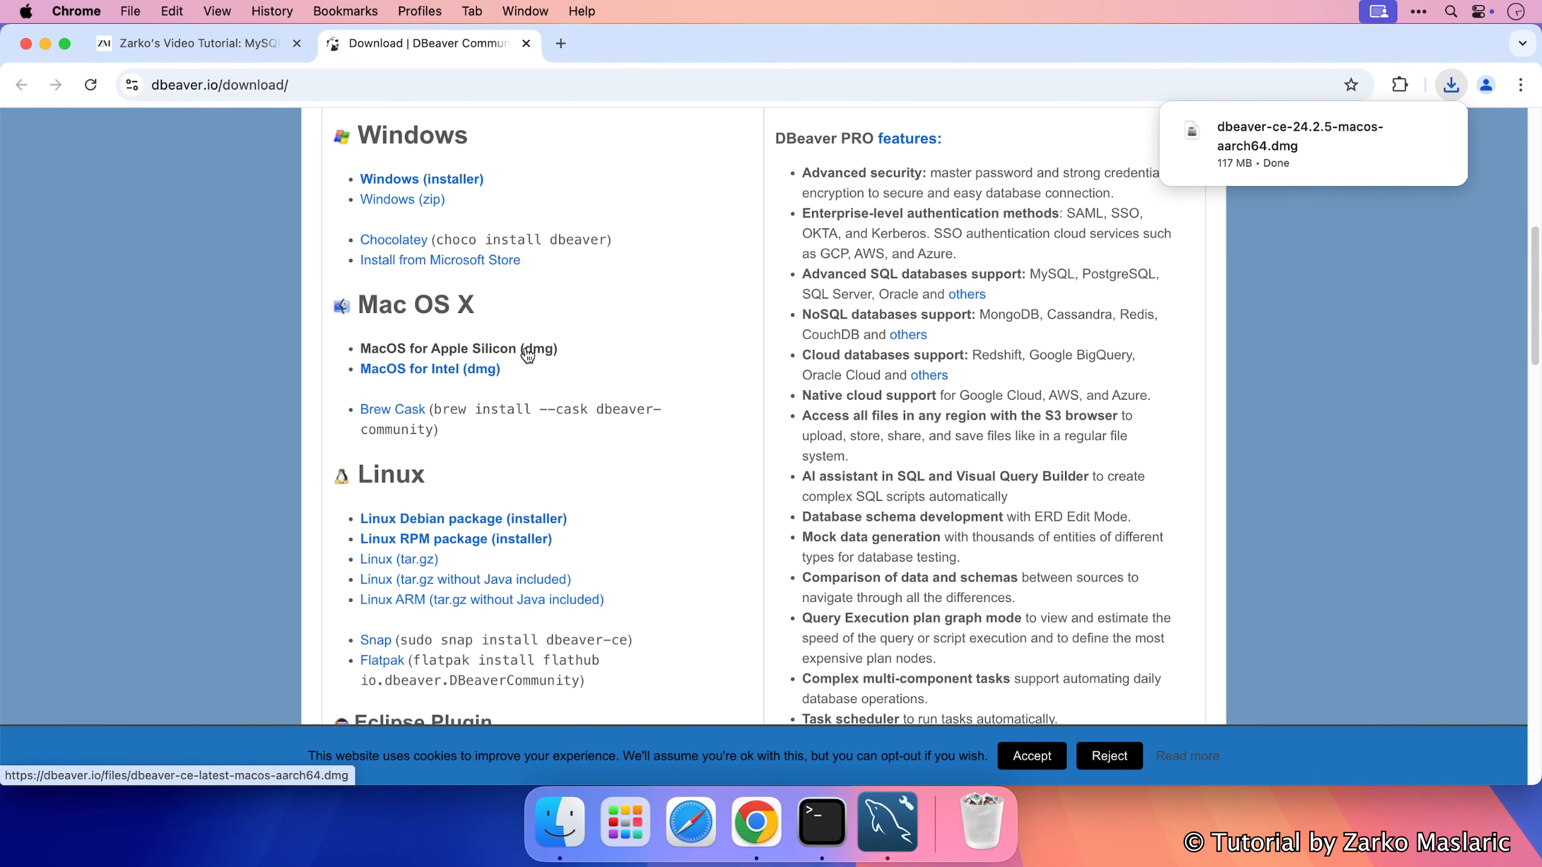
{"action": "left_click", "coordinate": [1261, 144]}
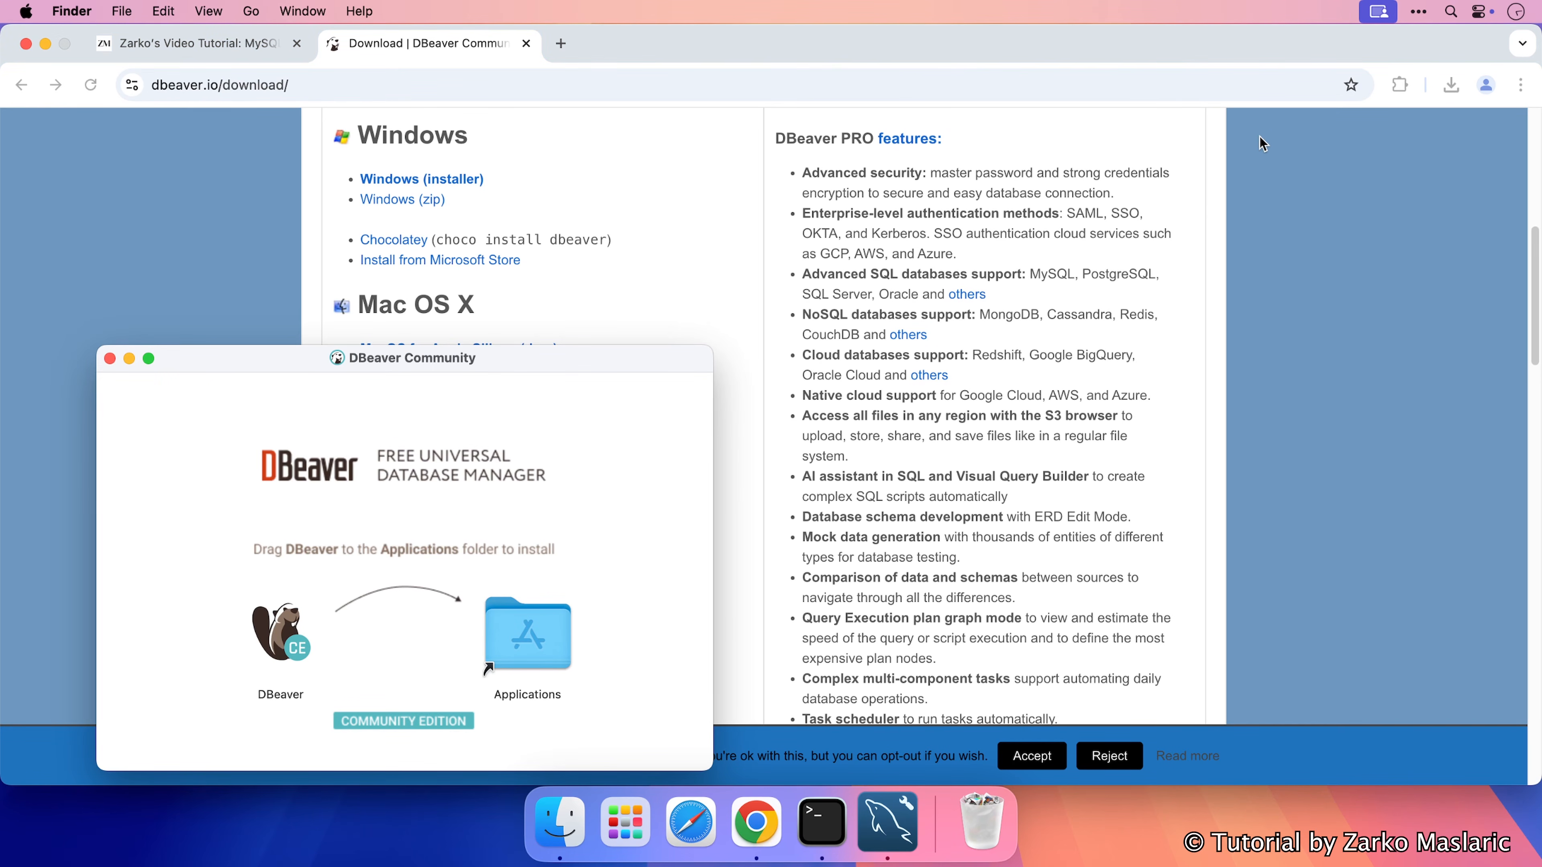
Install DBeaver by copying it into the Applications folder, and close the installer window and the DBeaver download page.
{"action": "left_click_drag", "start_coordinate": [565, 363], "coordinate": [904, 162]}
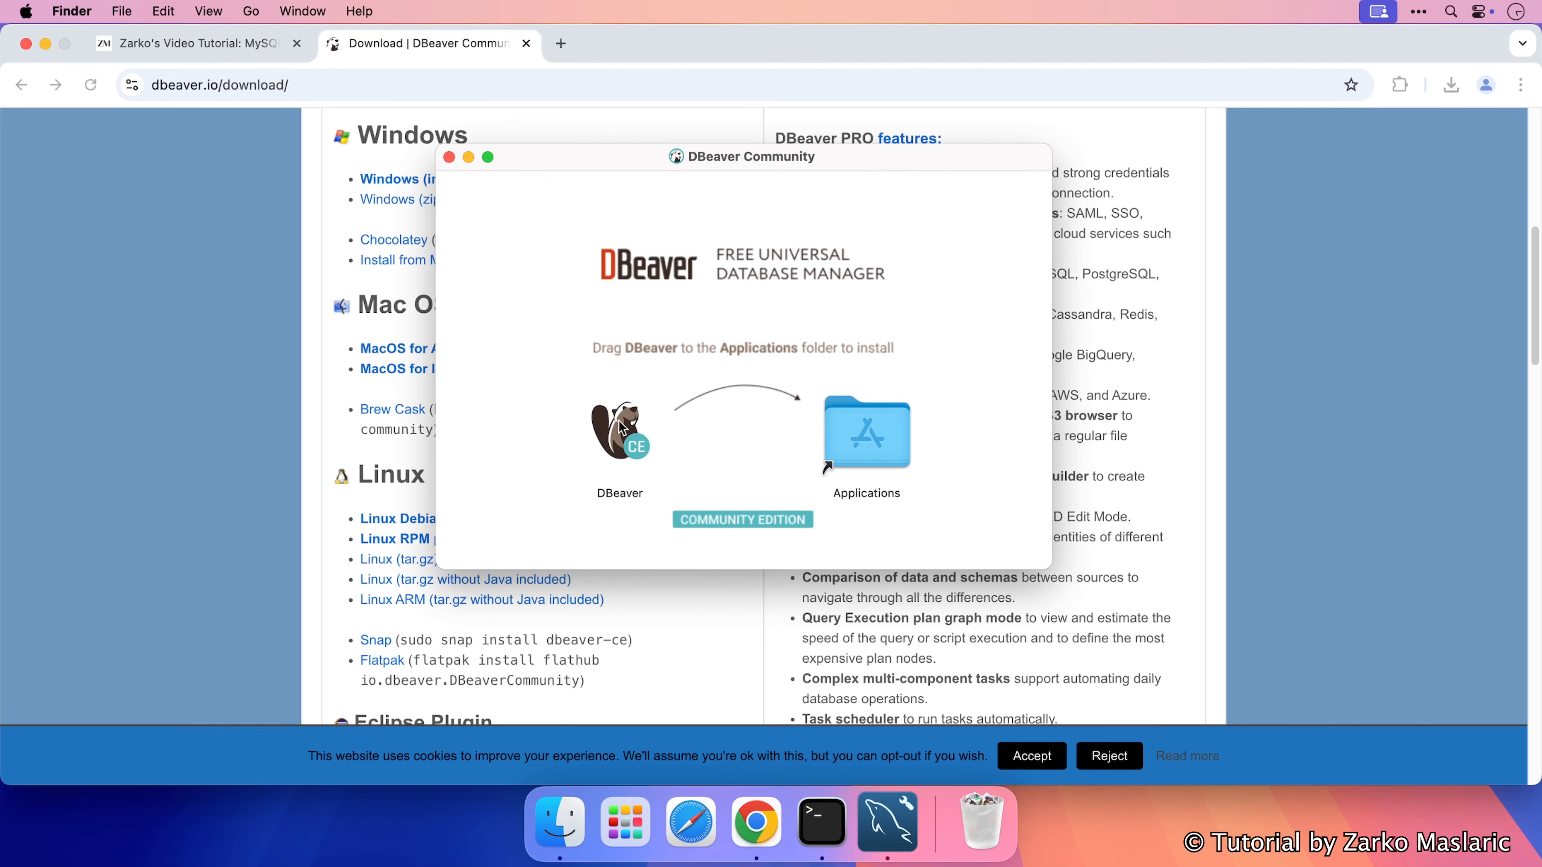
{"action": "left_click_drag", "start_coordinate": [617, 434], "coordinate": [862, 435]}
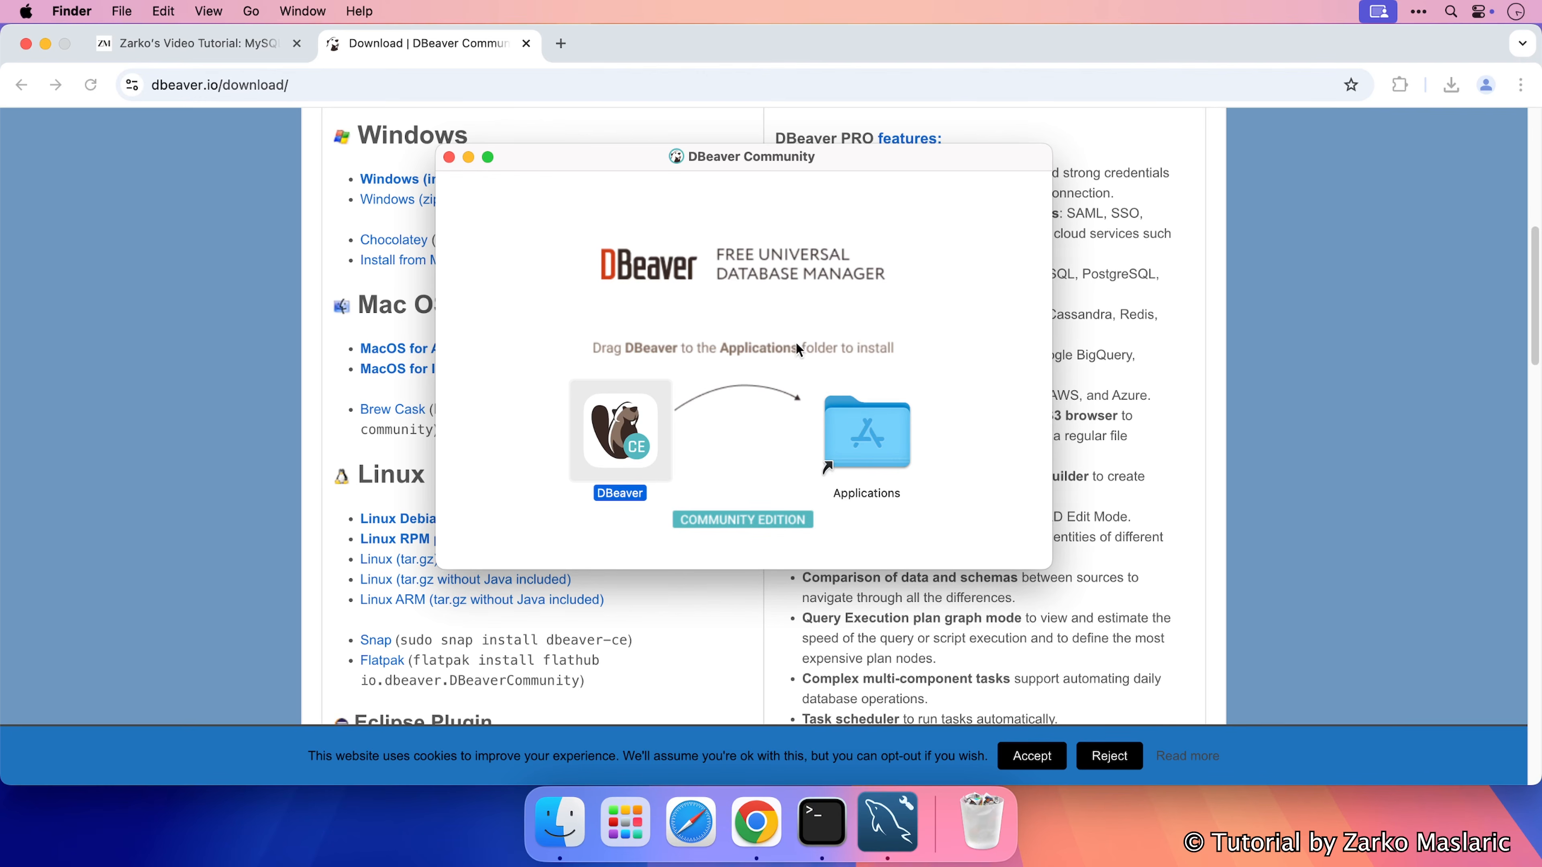
{"action": "left_click", "coordinate": [449, 158]}
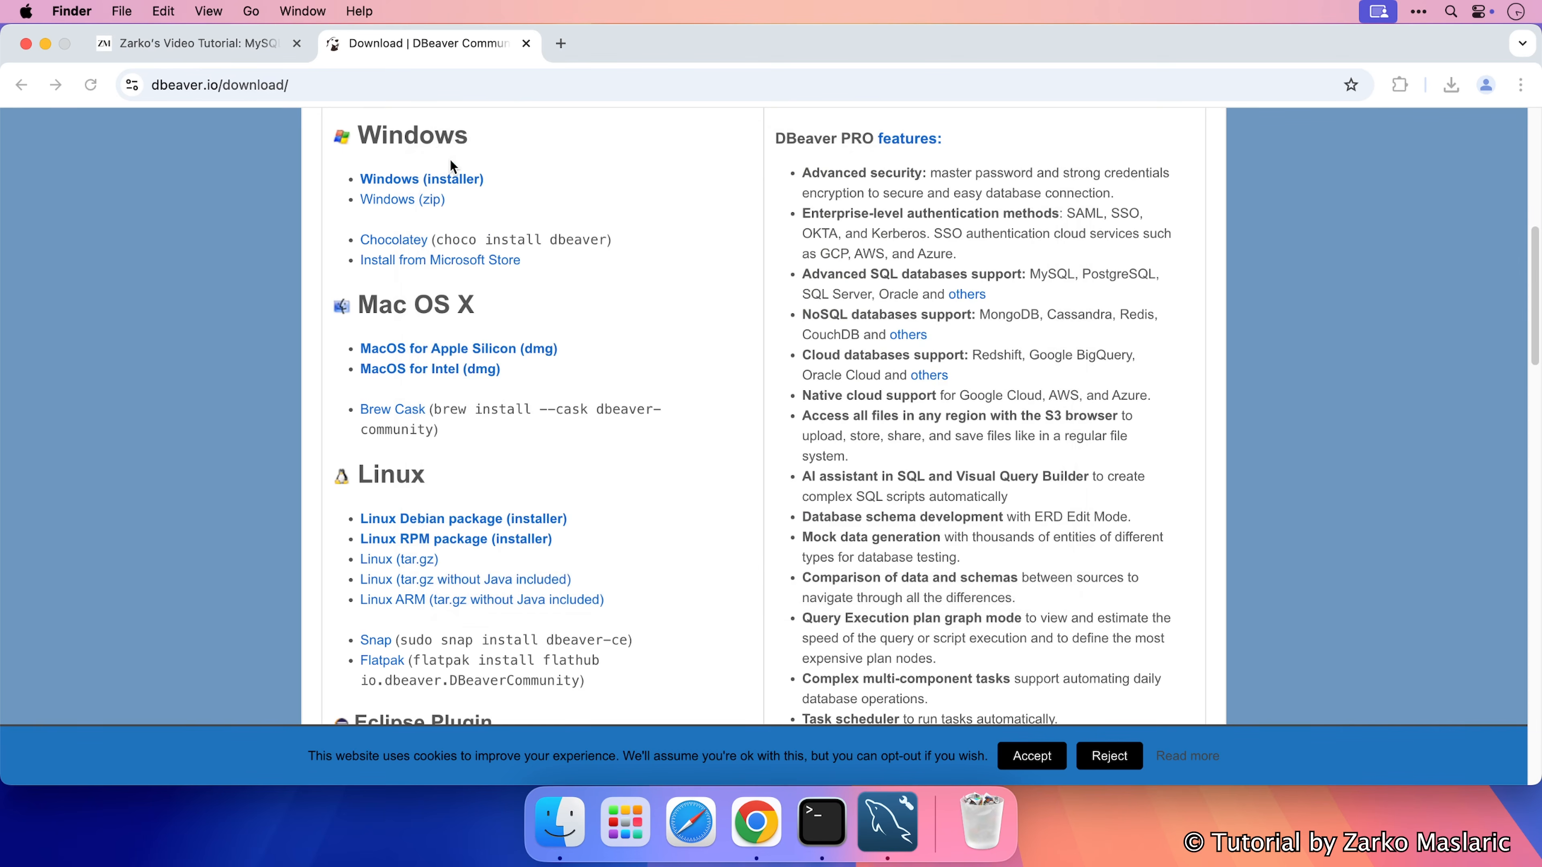
{"action": "left_click", "coordinate": [525, 44]}
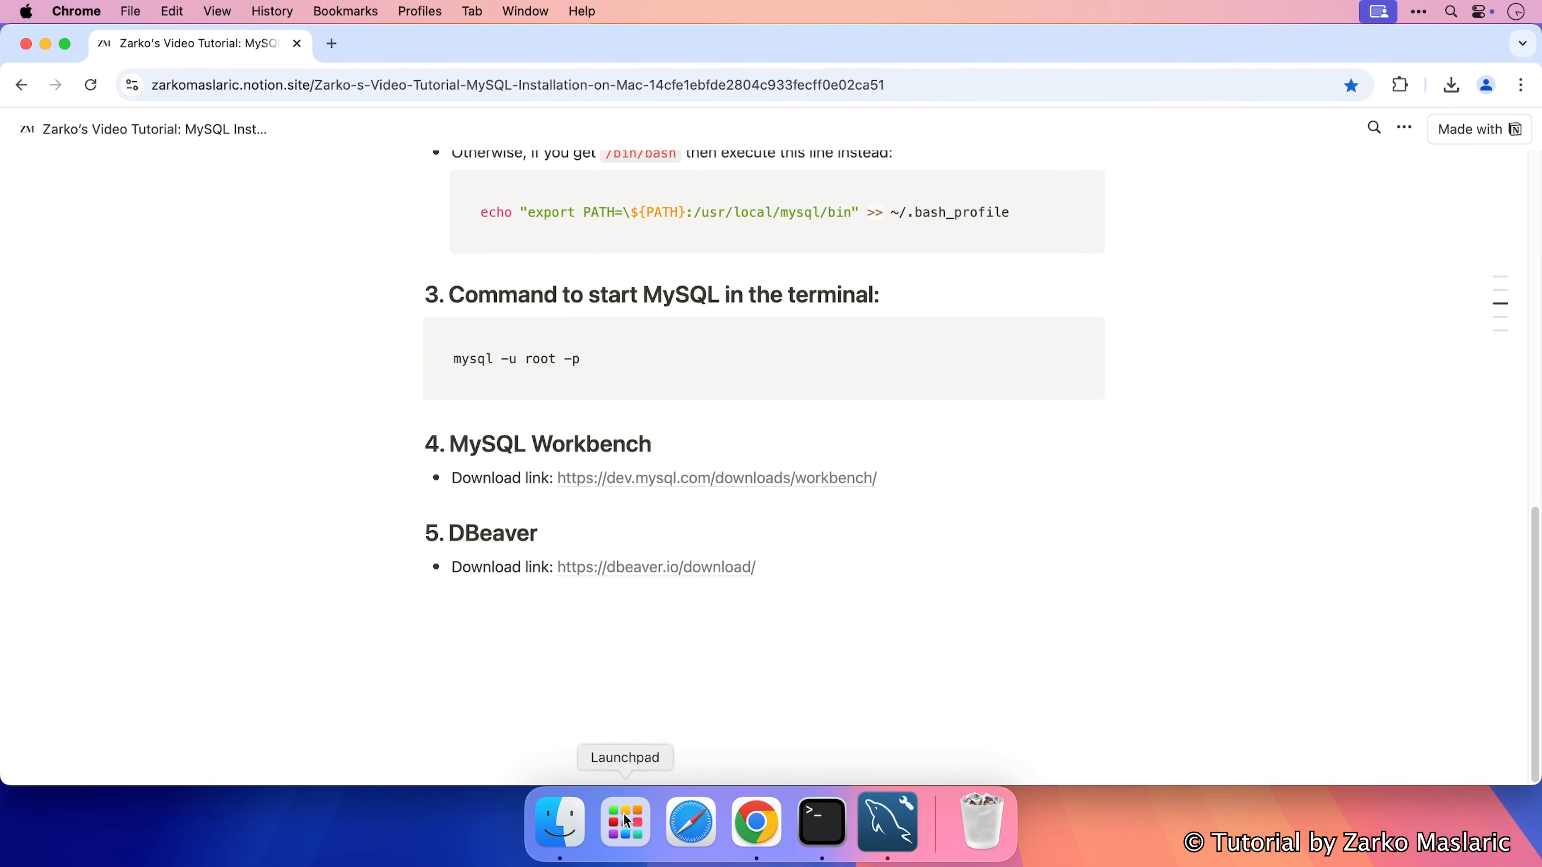
Find dbeaver in Launchpad and launch it, allowing the app downloaded from the Internet to open.
{"action": "left_click", "coordinate": [624, 827]}
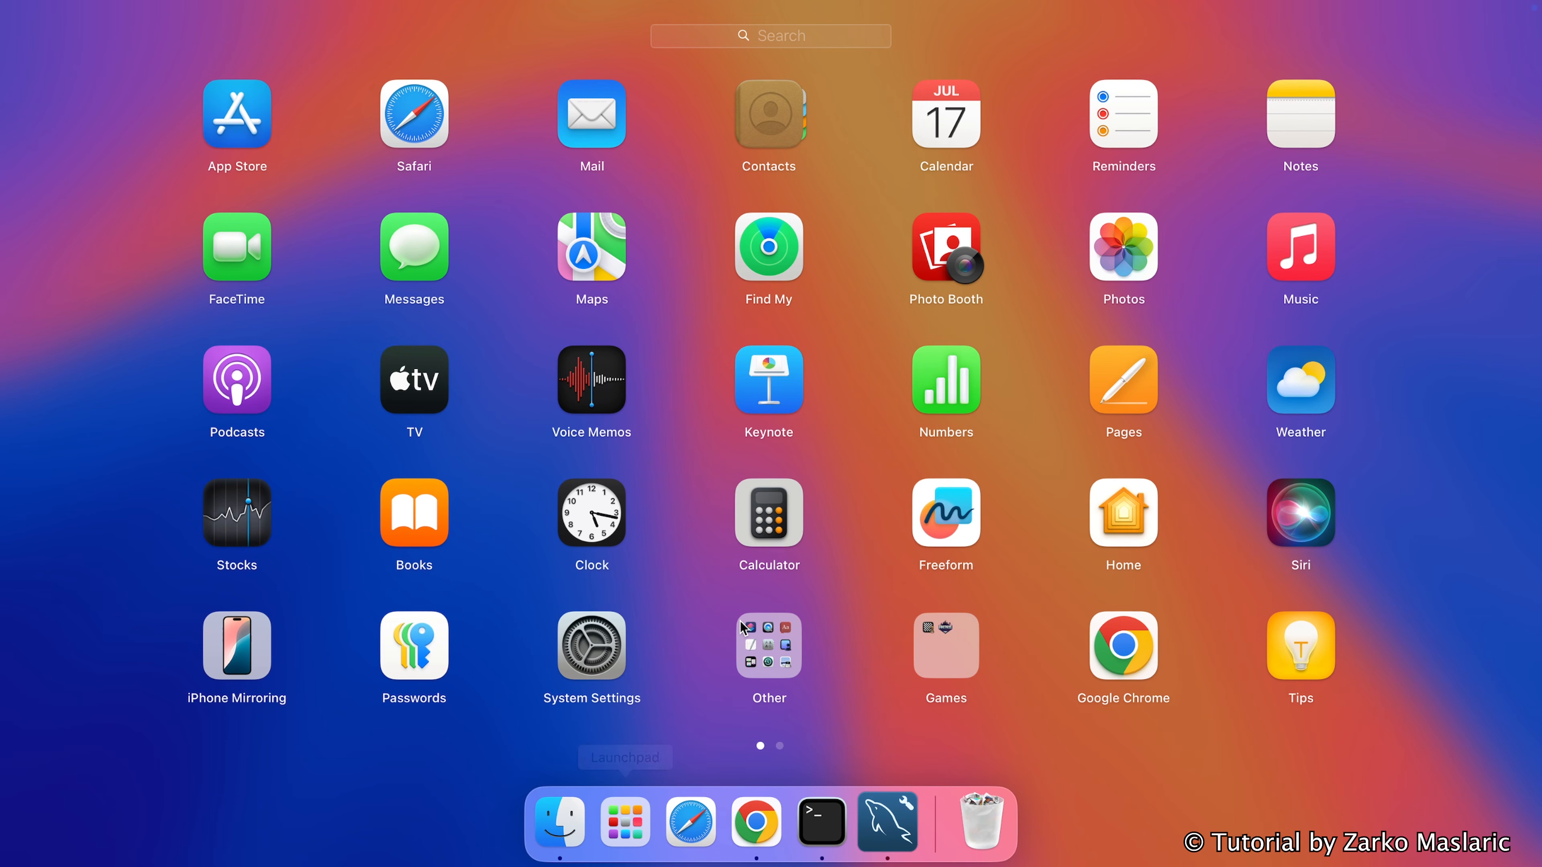
{"action": "type", "text": "dbeaver"}
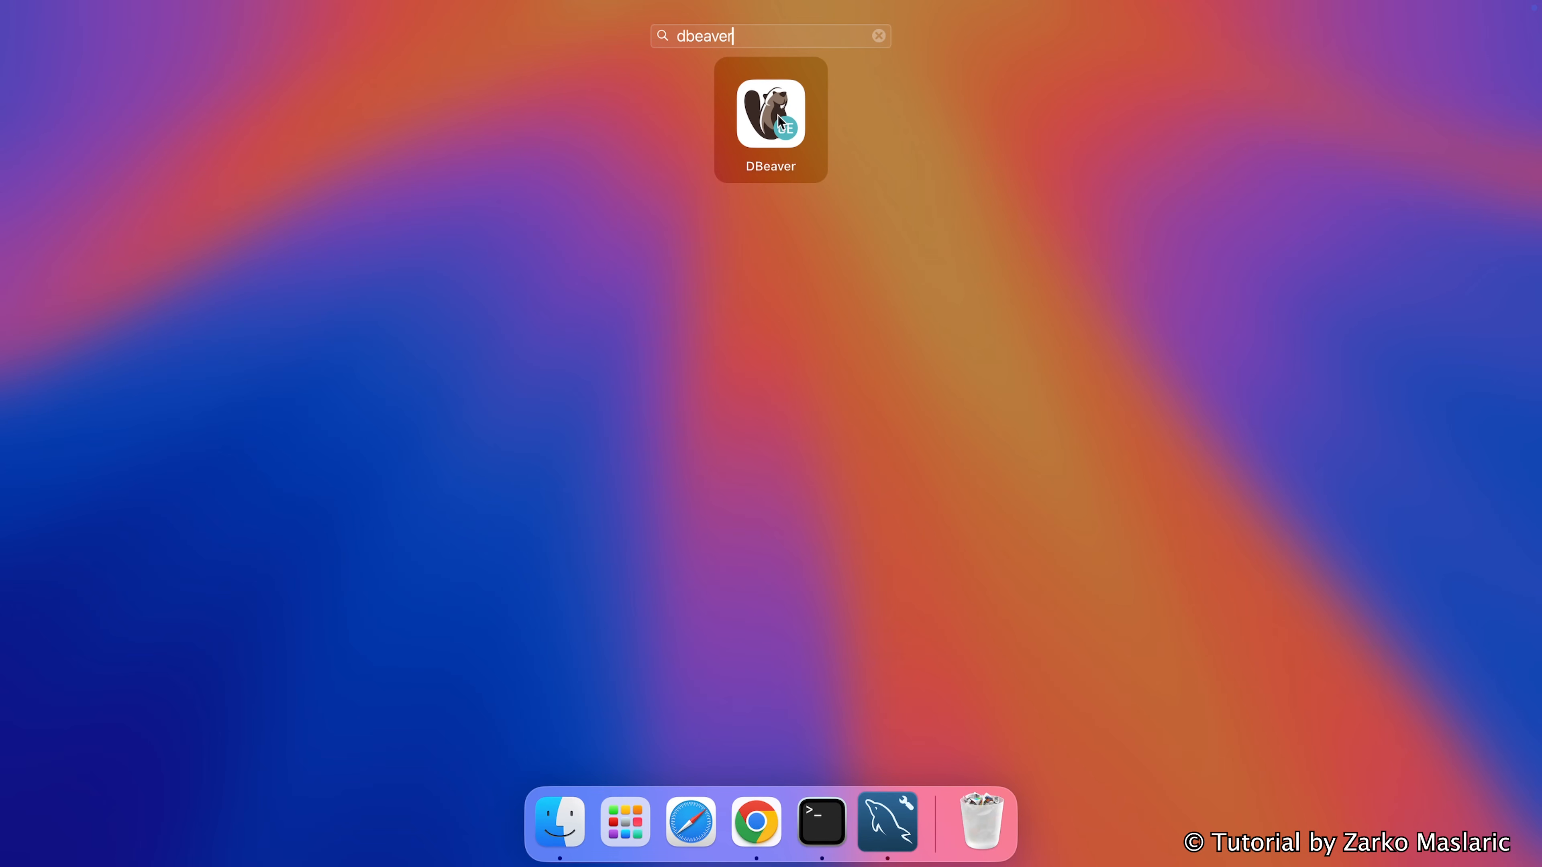
{"action": "left_click", "coordinate": [767, 114]}
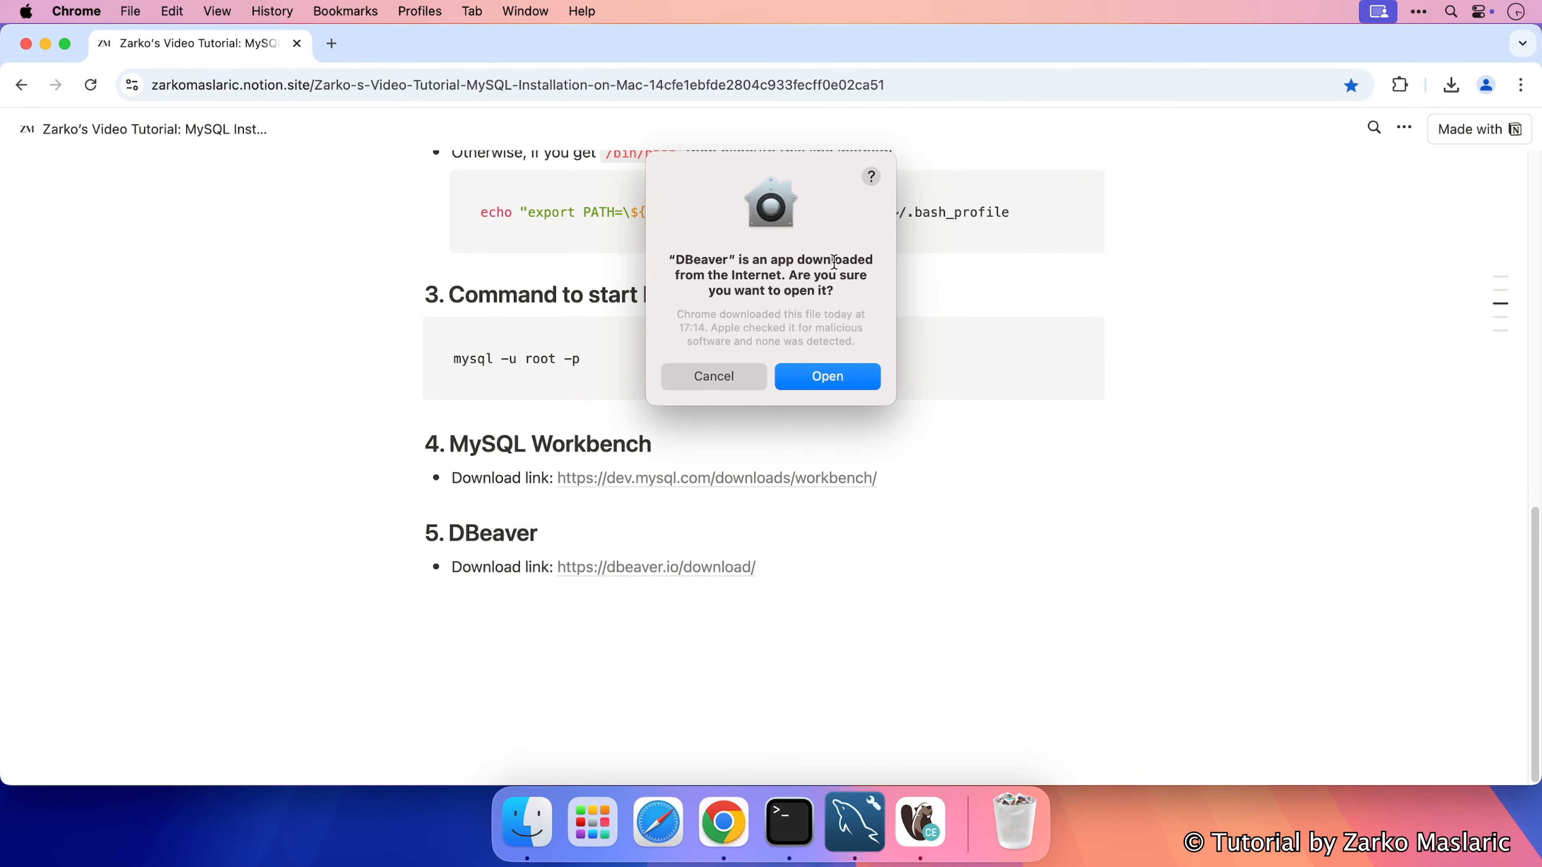
{"action": "left_click", "coordinate": [799, 383]}
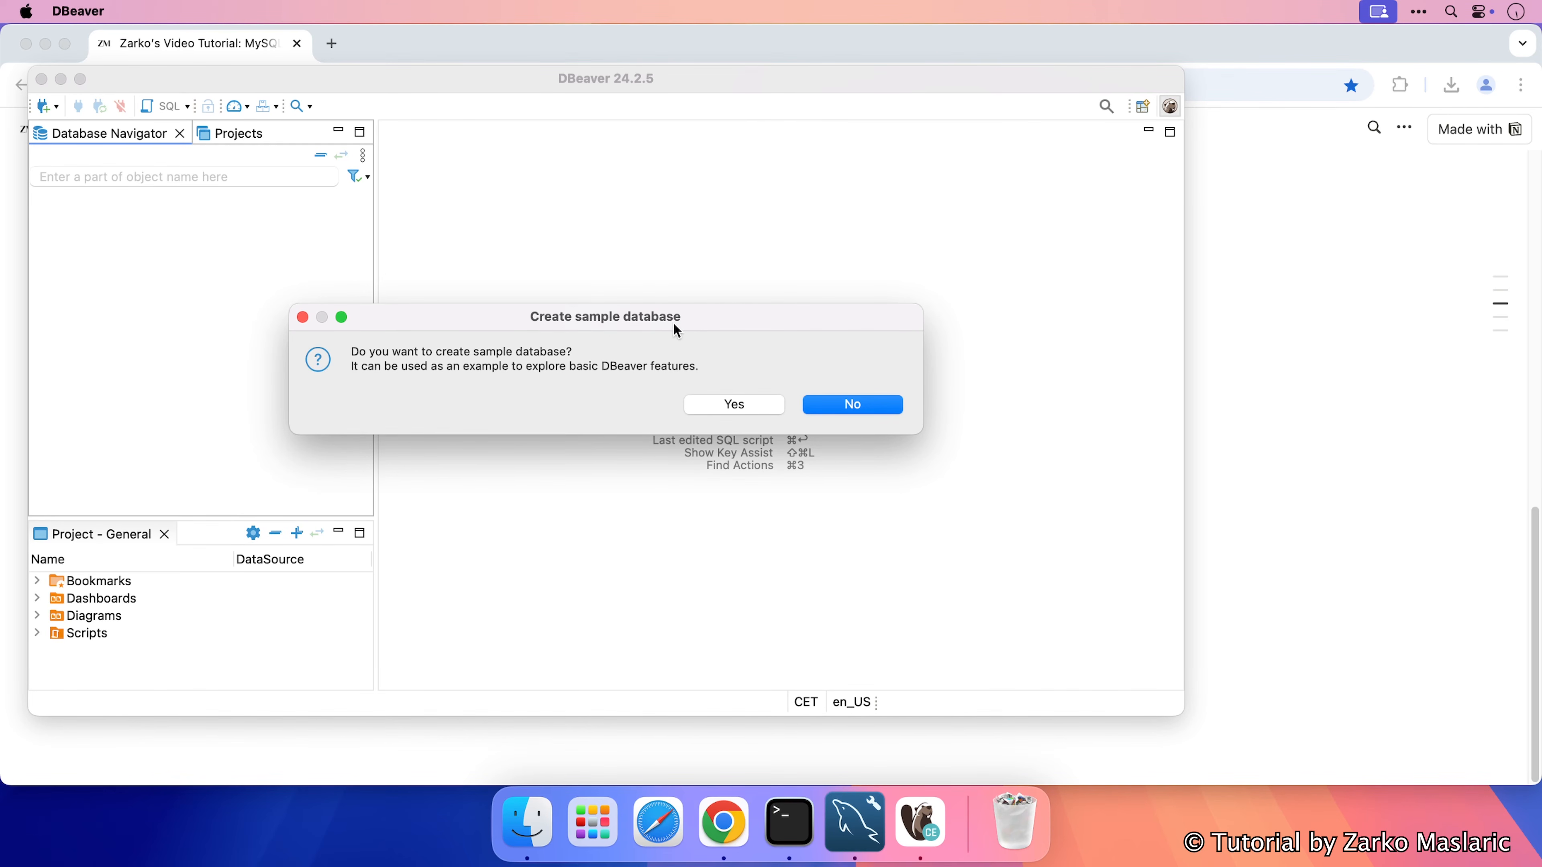
Decline creating the sample database, filter the database drivers by mysql and choose MySQL for the new connection.
{"action": "left_click", "coordinate": [841, 405]}
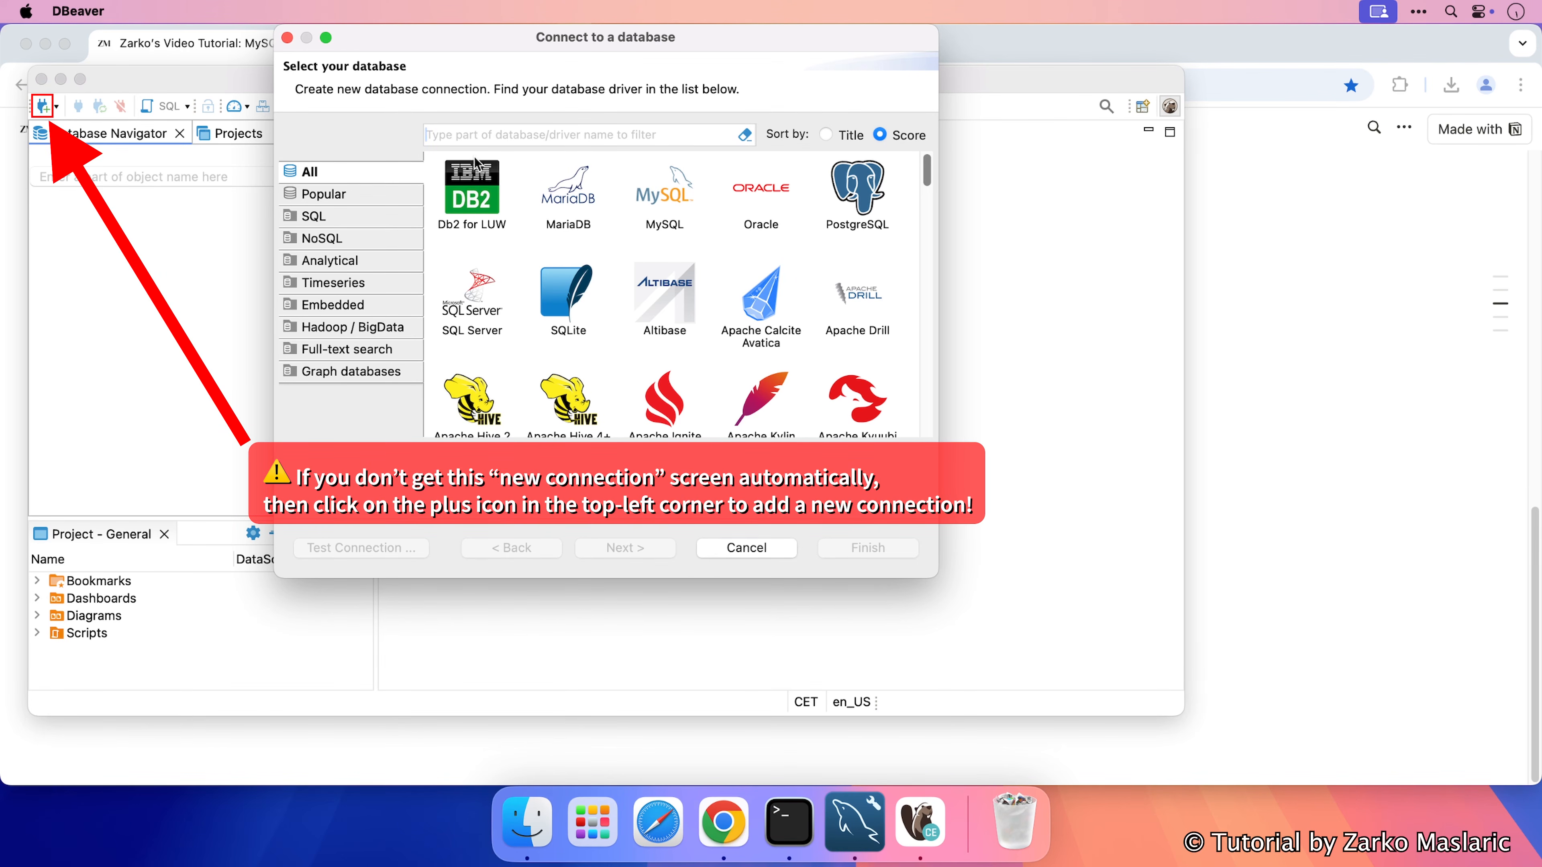
{"action": "left_click", "coordinate": [662, 194]}
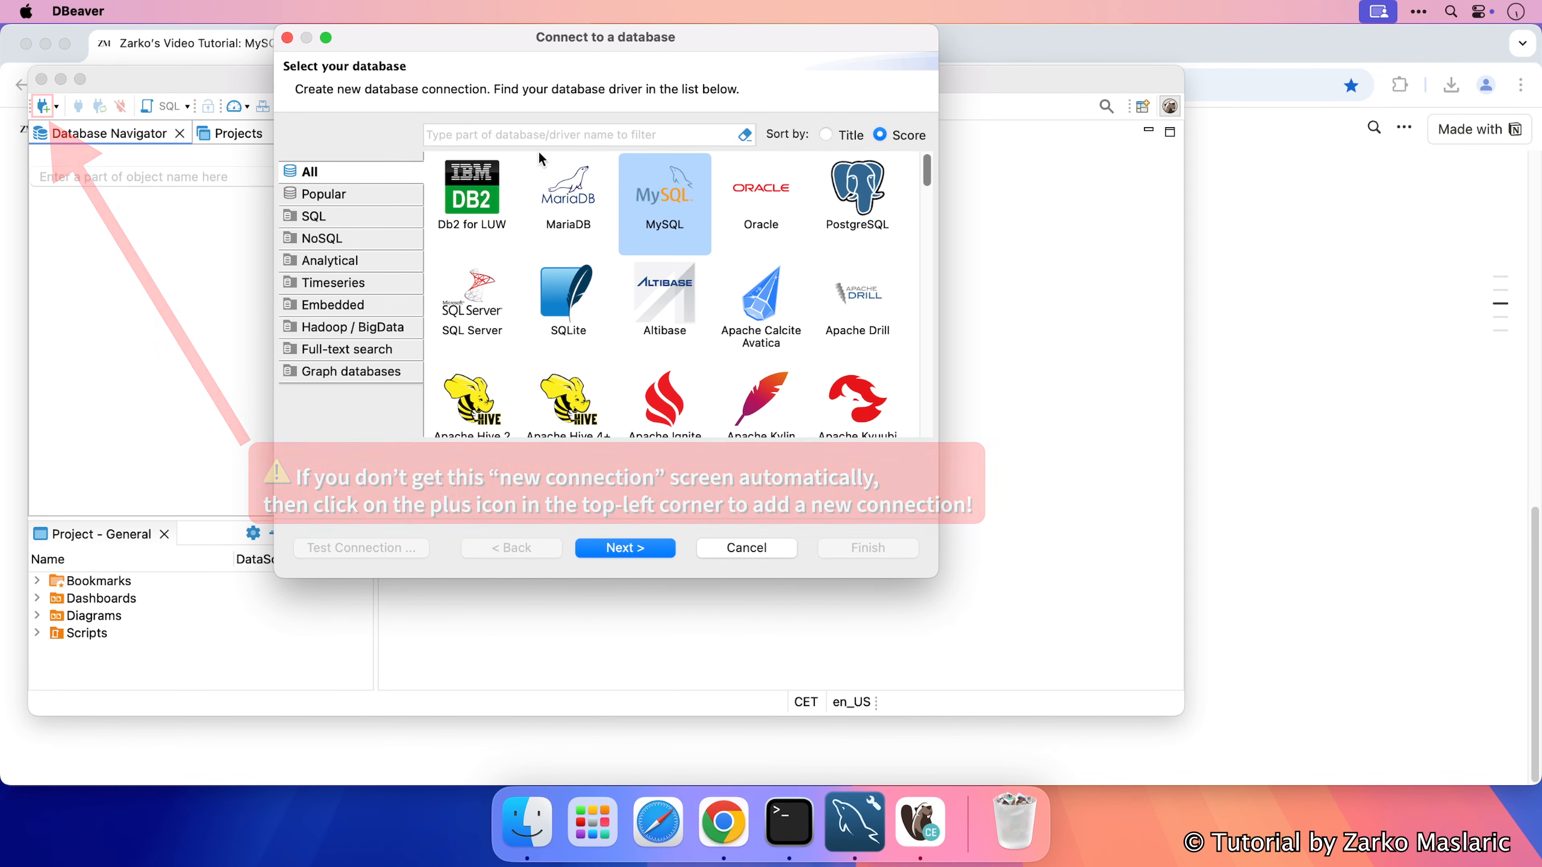
{"action": "left_click", "coordinate": [459, 134]}
{"action": "type", "text": "mysql"}
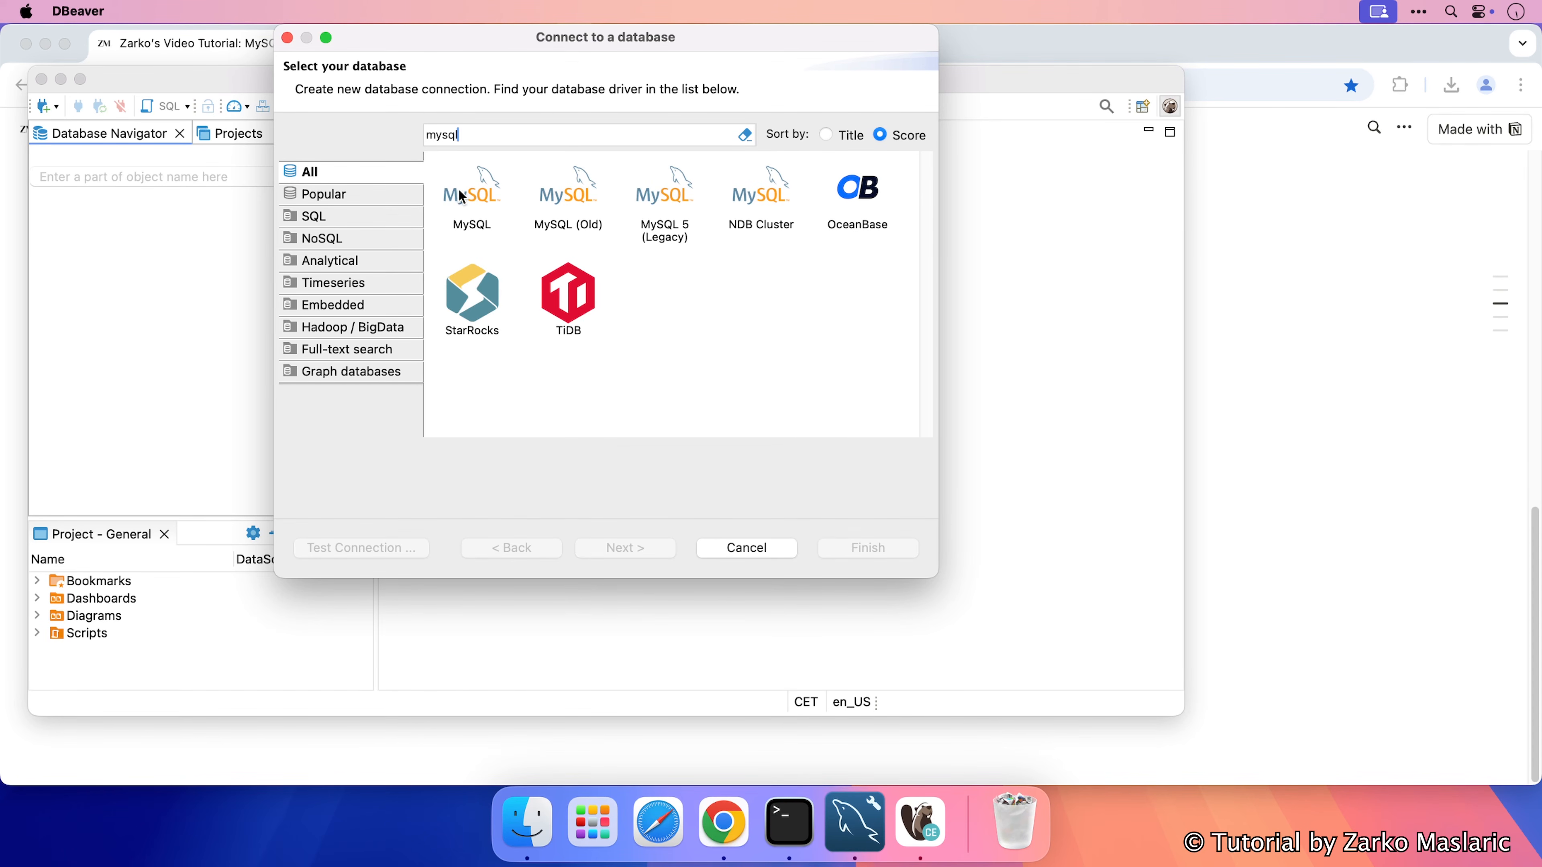
{"action": "left_click", "coordinate": [463, 200]}
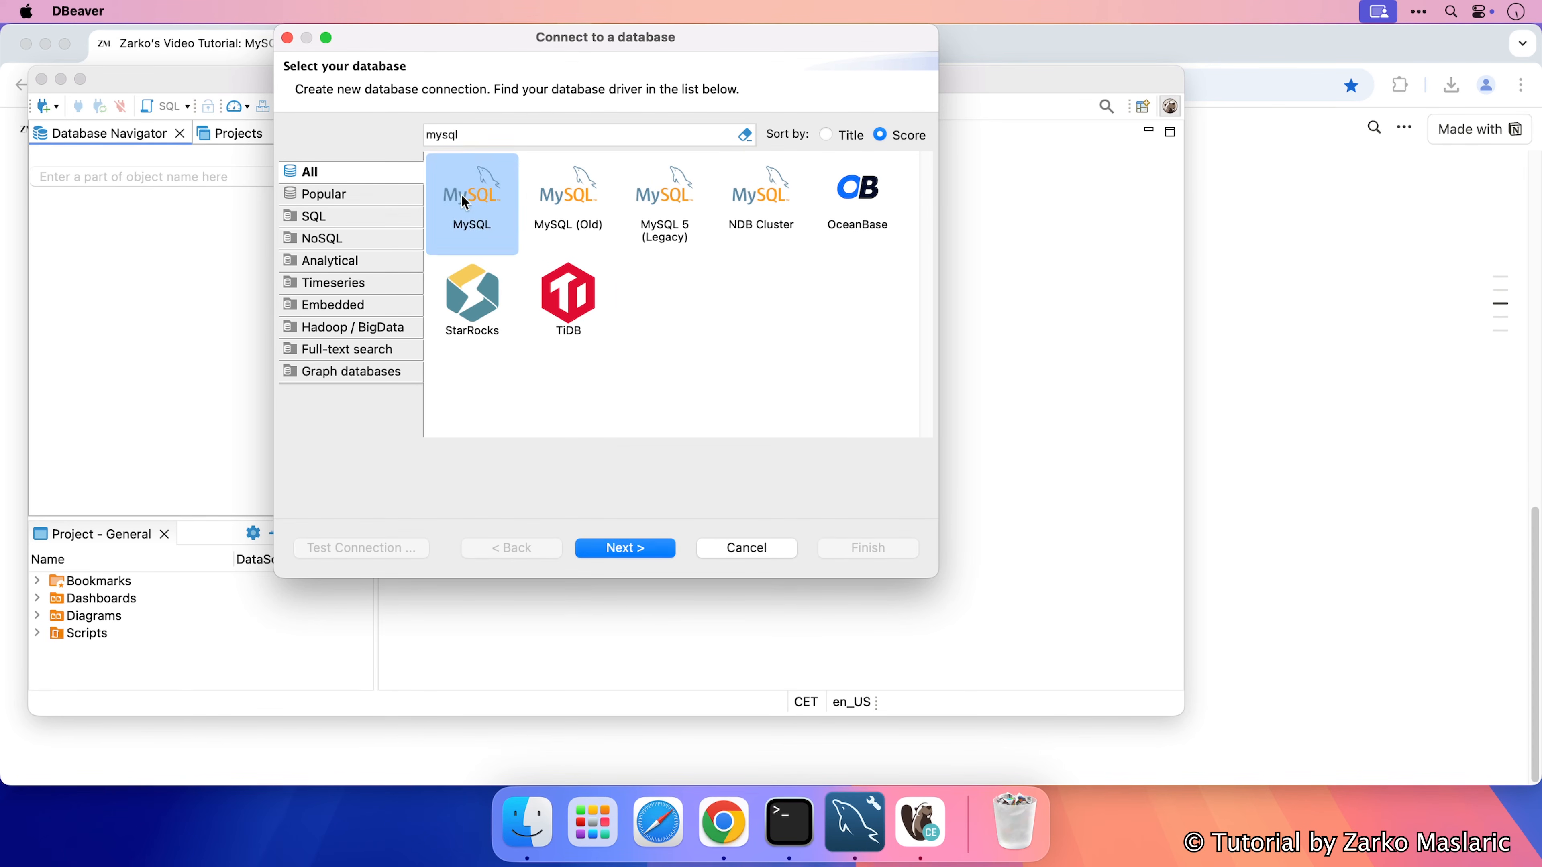
{"action": "left_click", "coordinate": [595, 552]}
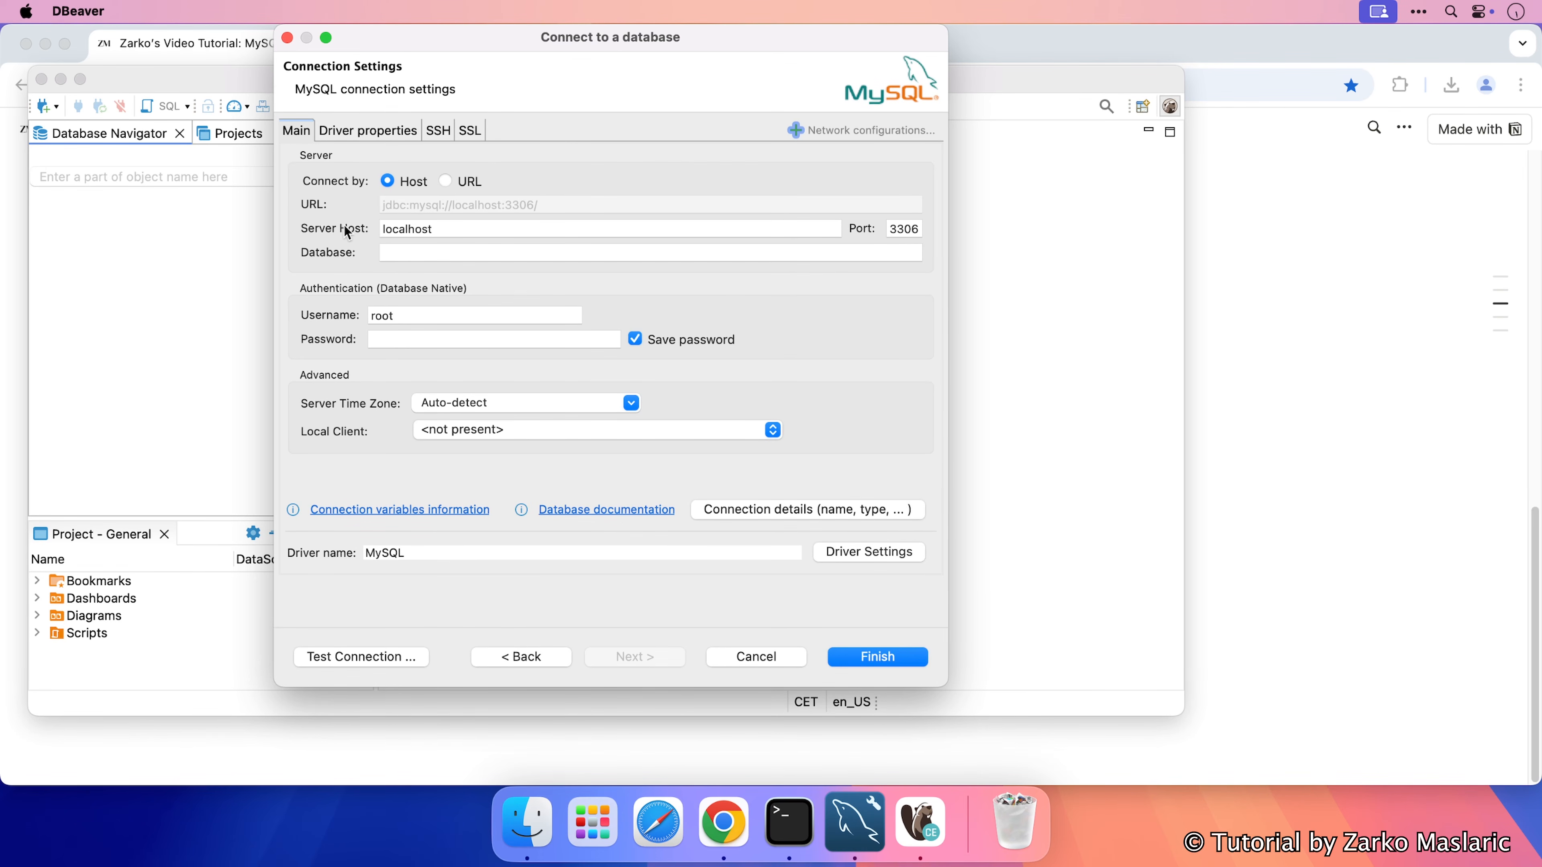
Create the MySQL connection to localhost on port 3306 as root, entering the account password, and confirm not sharing usage data.
{"action": "left_click_drag", "start_coordinate": [434, 229], "coordinate": [381, 232]}
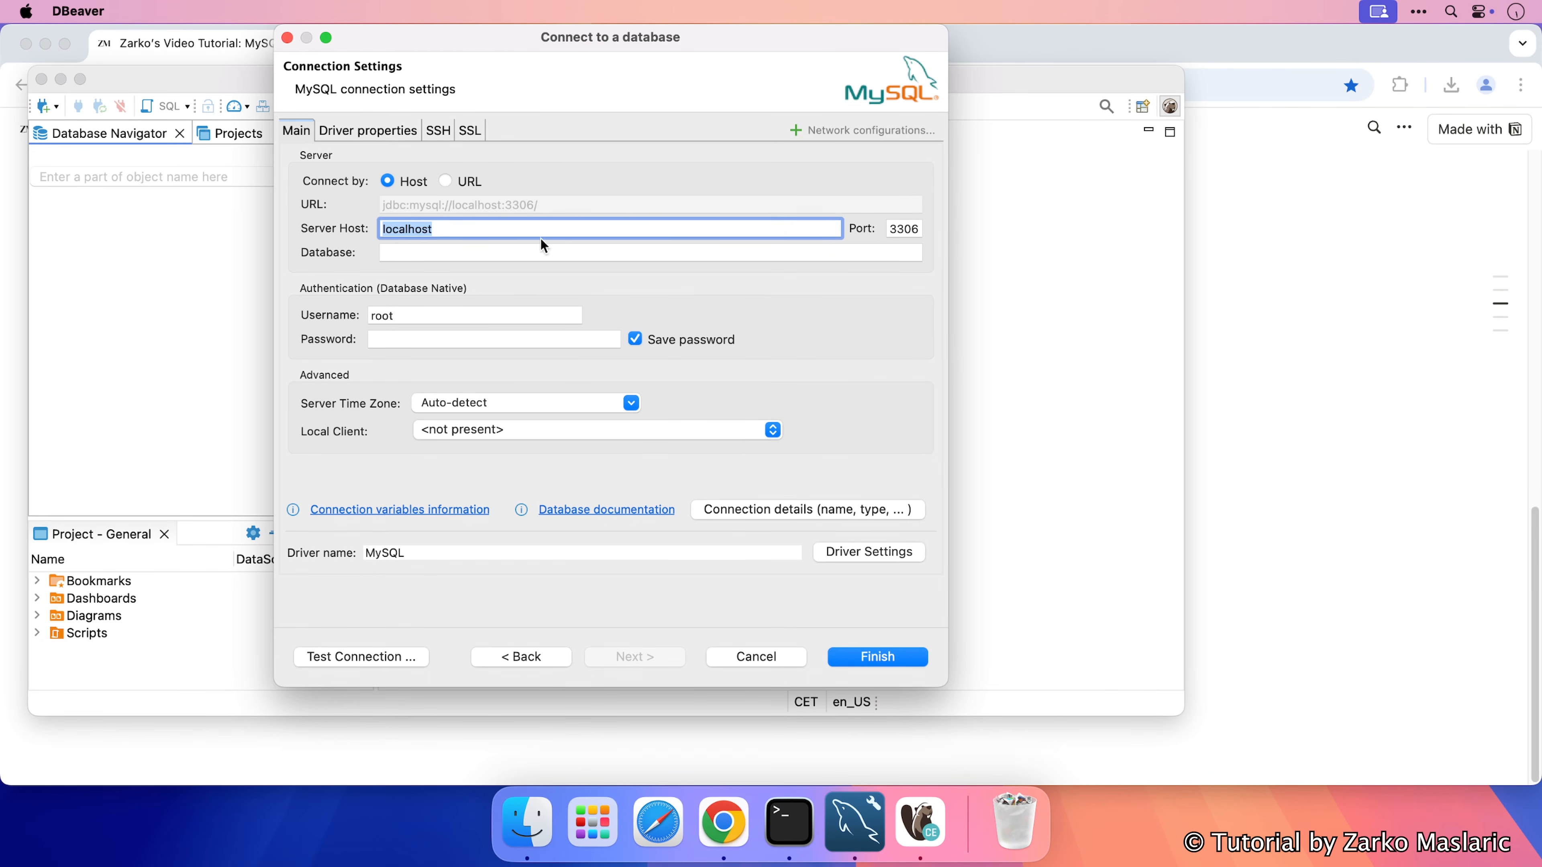
{"action": "double_click", "coordinate": [892, 228]}
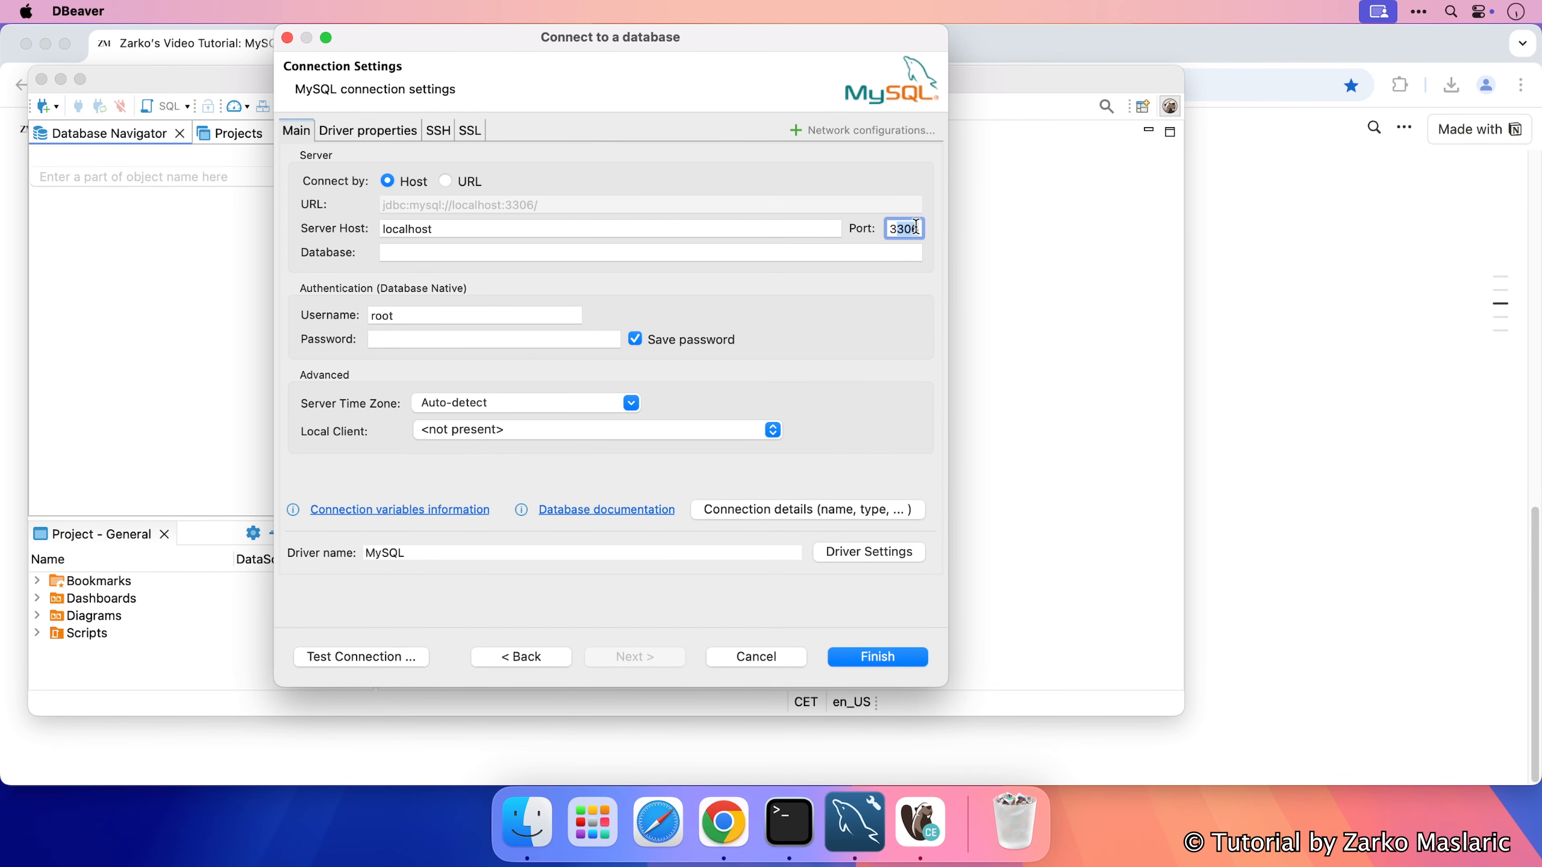
{"action": "left_click", "coordinate": [413, 314]}
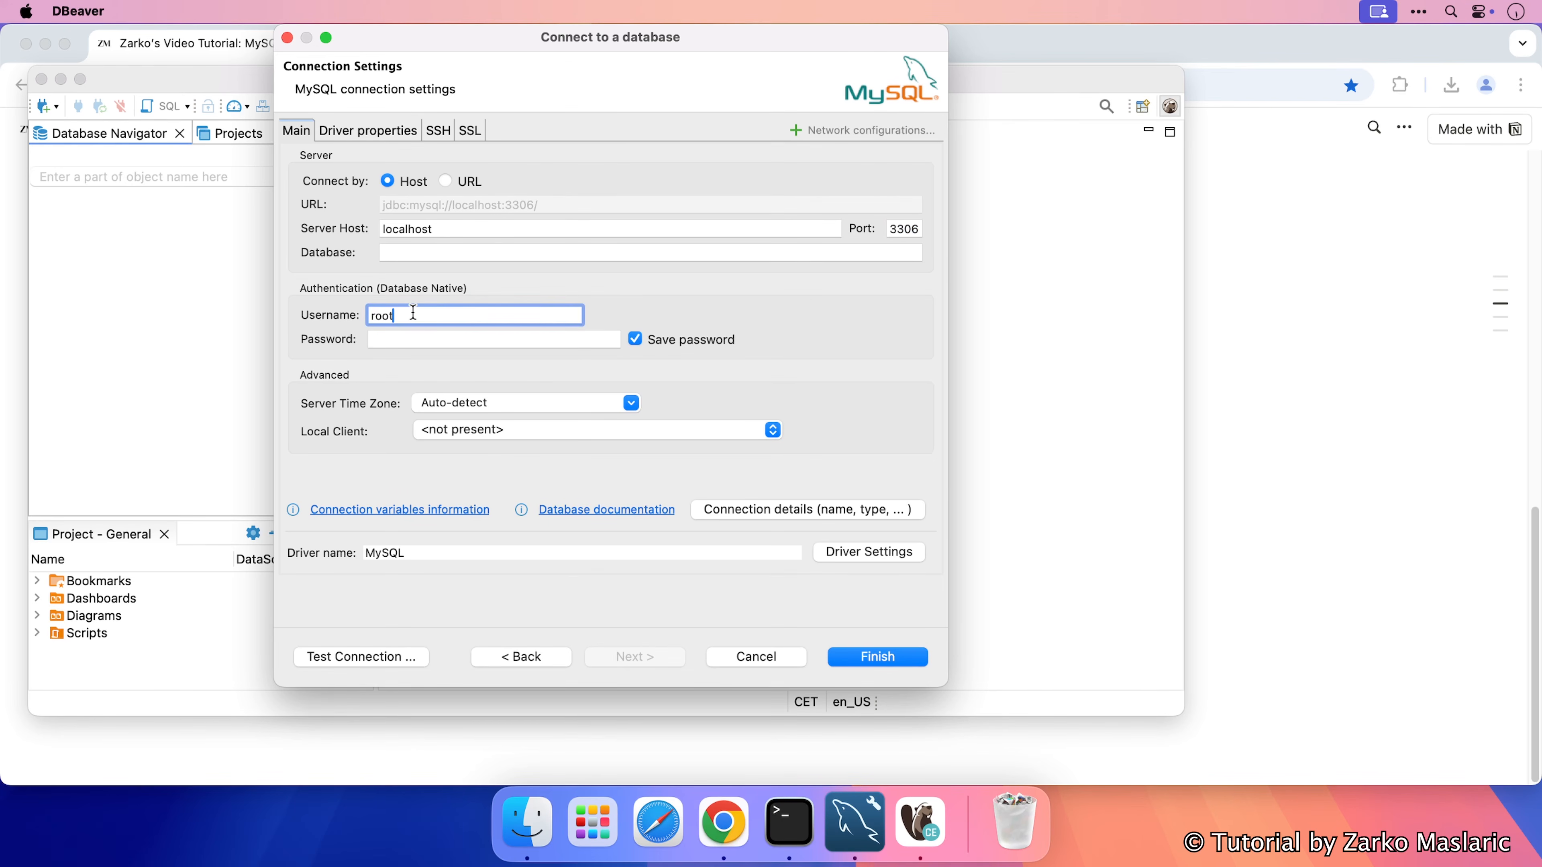
{"action": "left_click", "coordinate": [395, 338]}
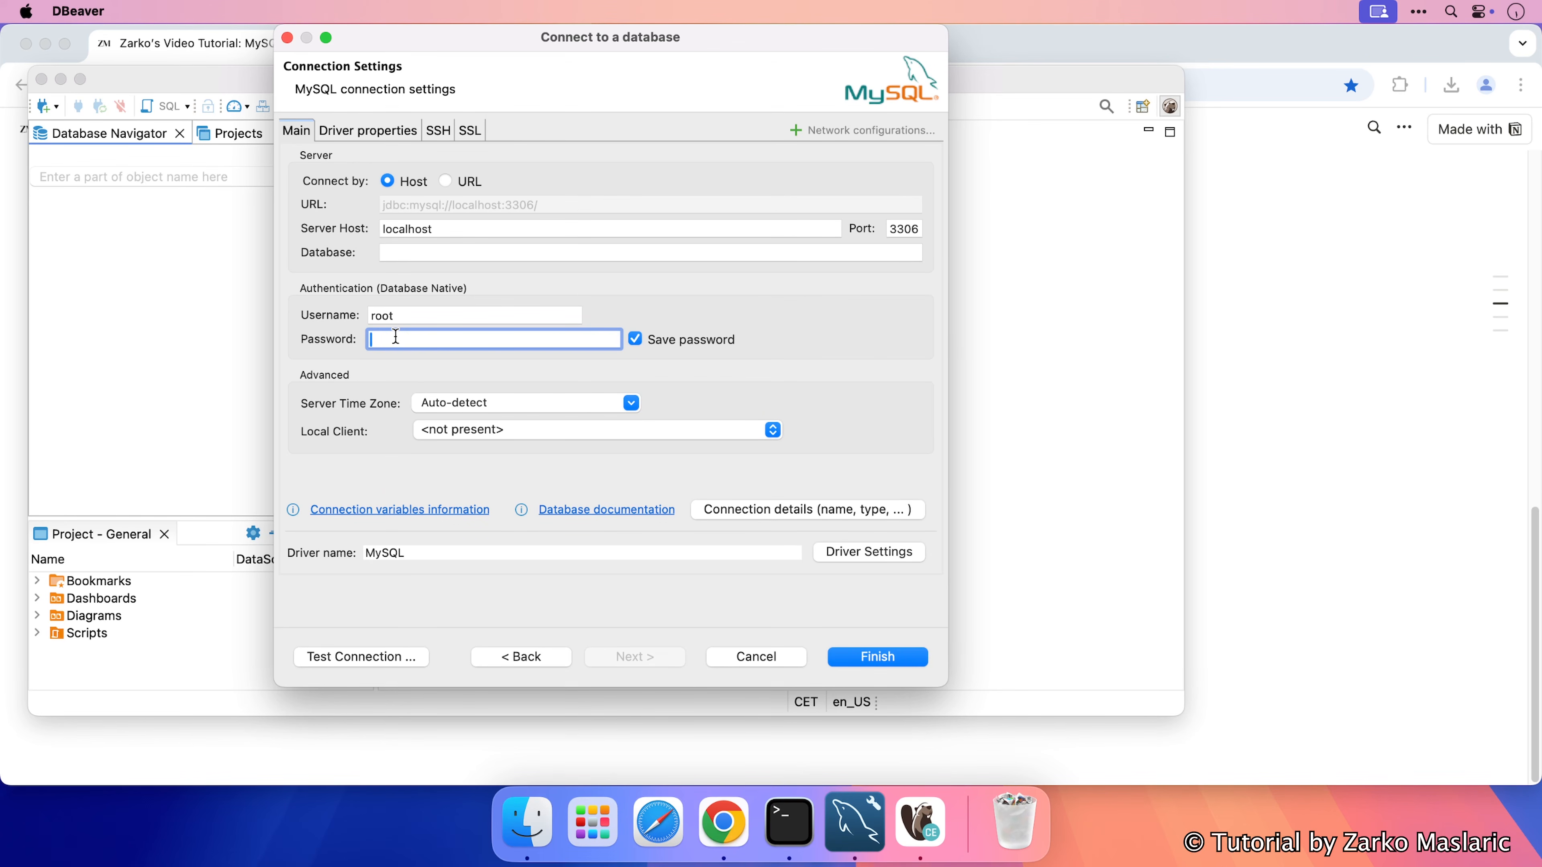
{"action": "type", "text": "••••••••••"}
{"action": "left_click", "coordinate": [853, 661]}
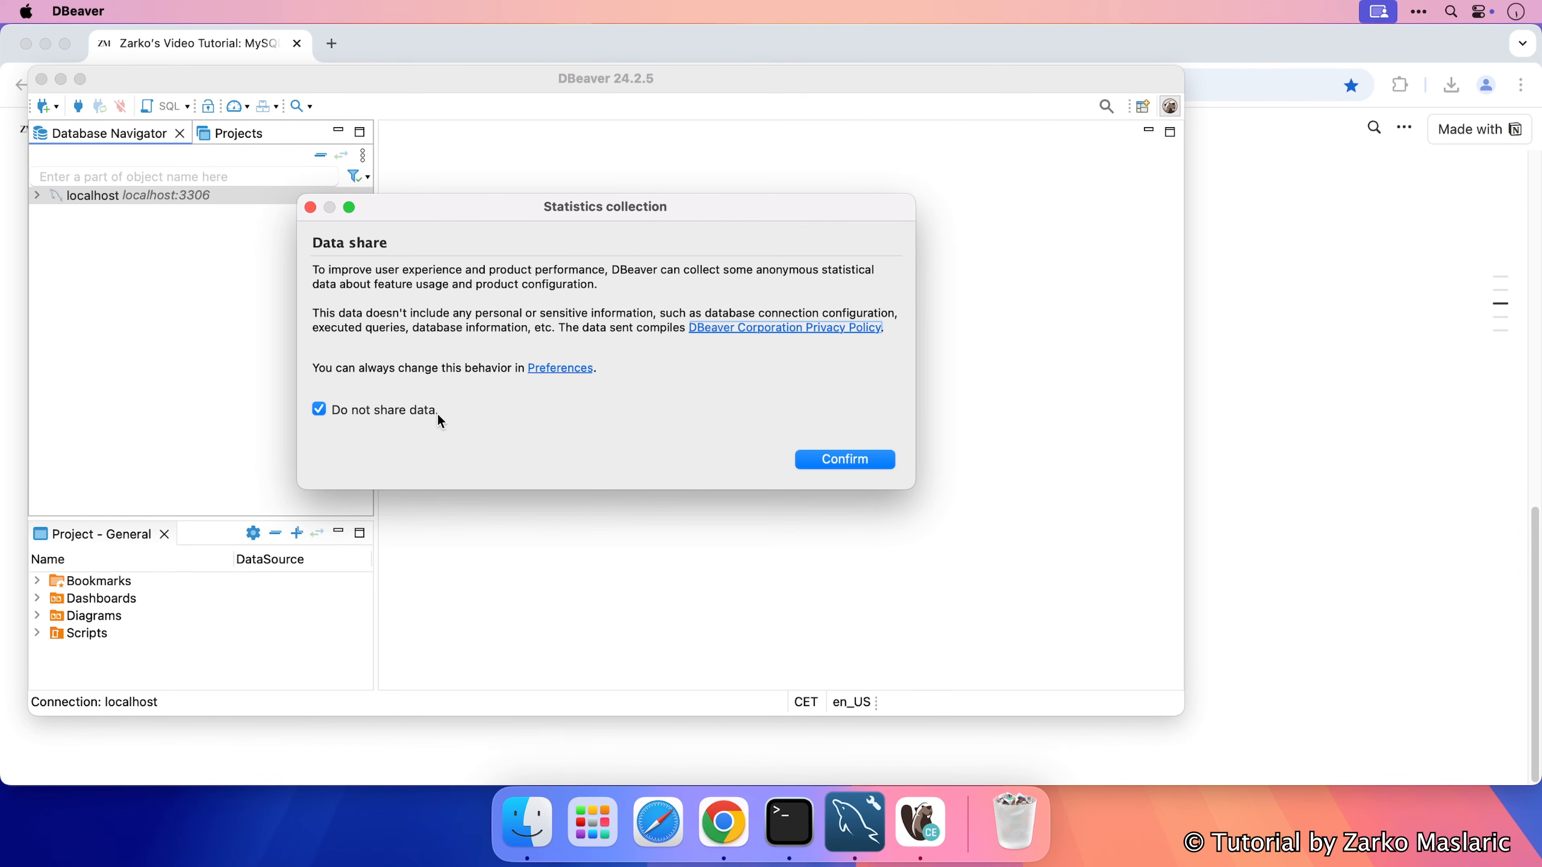
{"action": "left_click", "coordinate": [812, 463]}
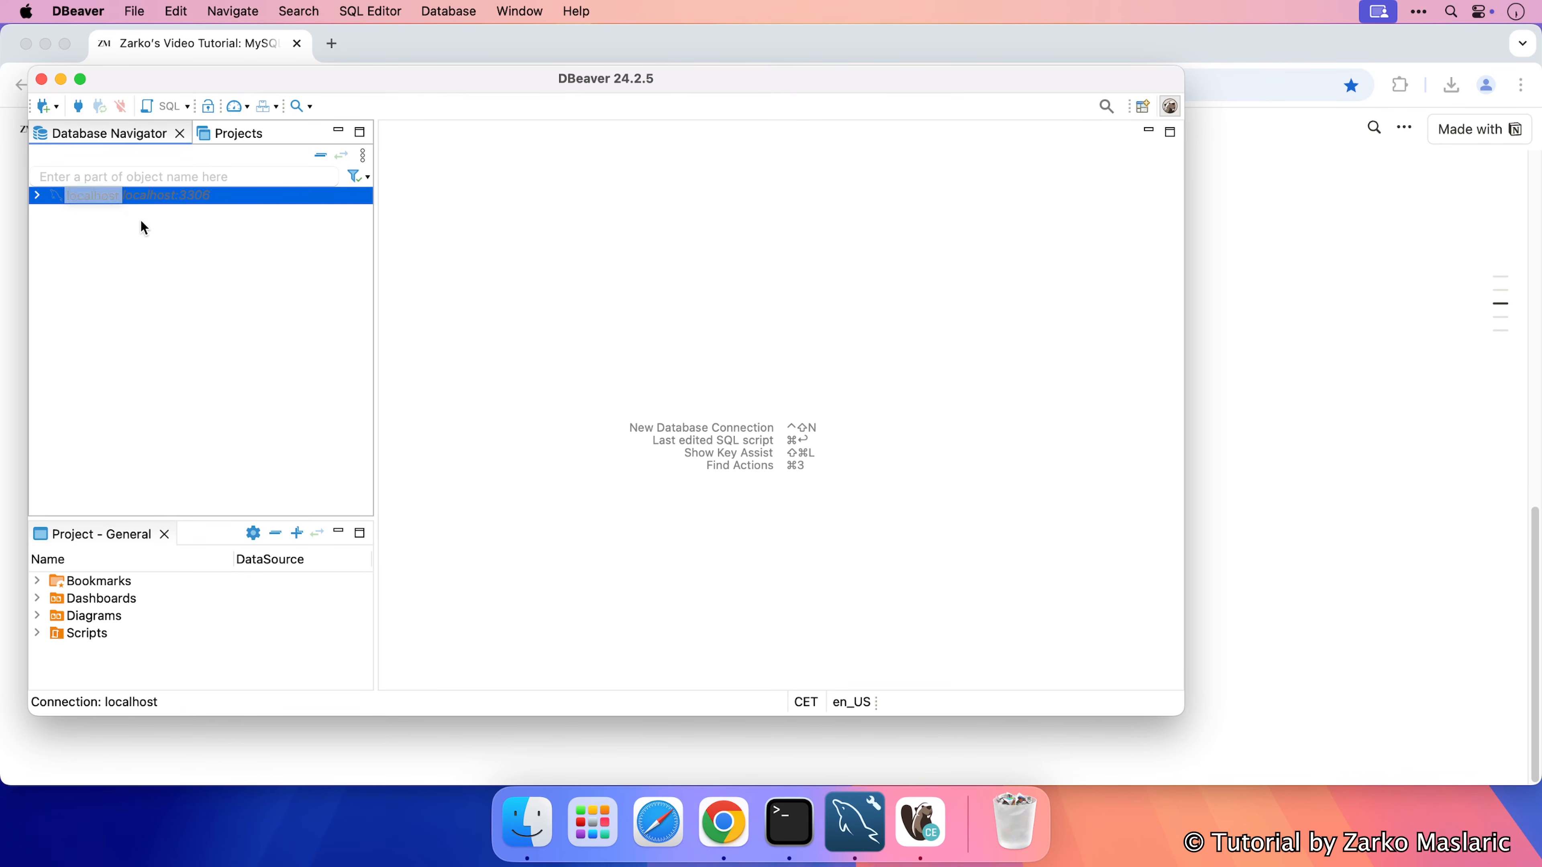
Connect to the localhost server, downloading the MySQL driver files it requires.
{"action": "left_click", "coordinate": [42, 107]}
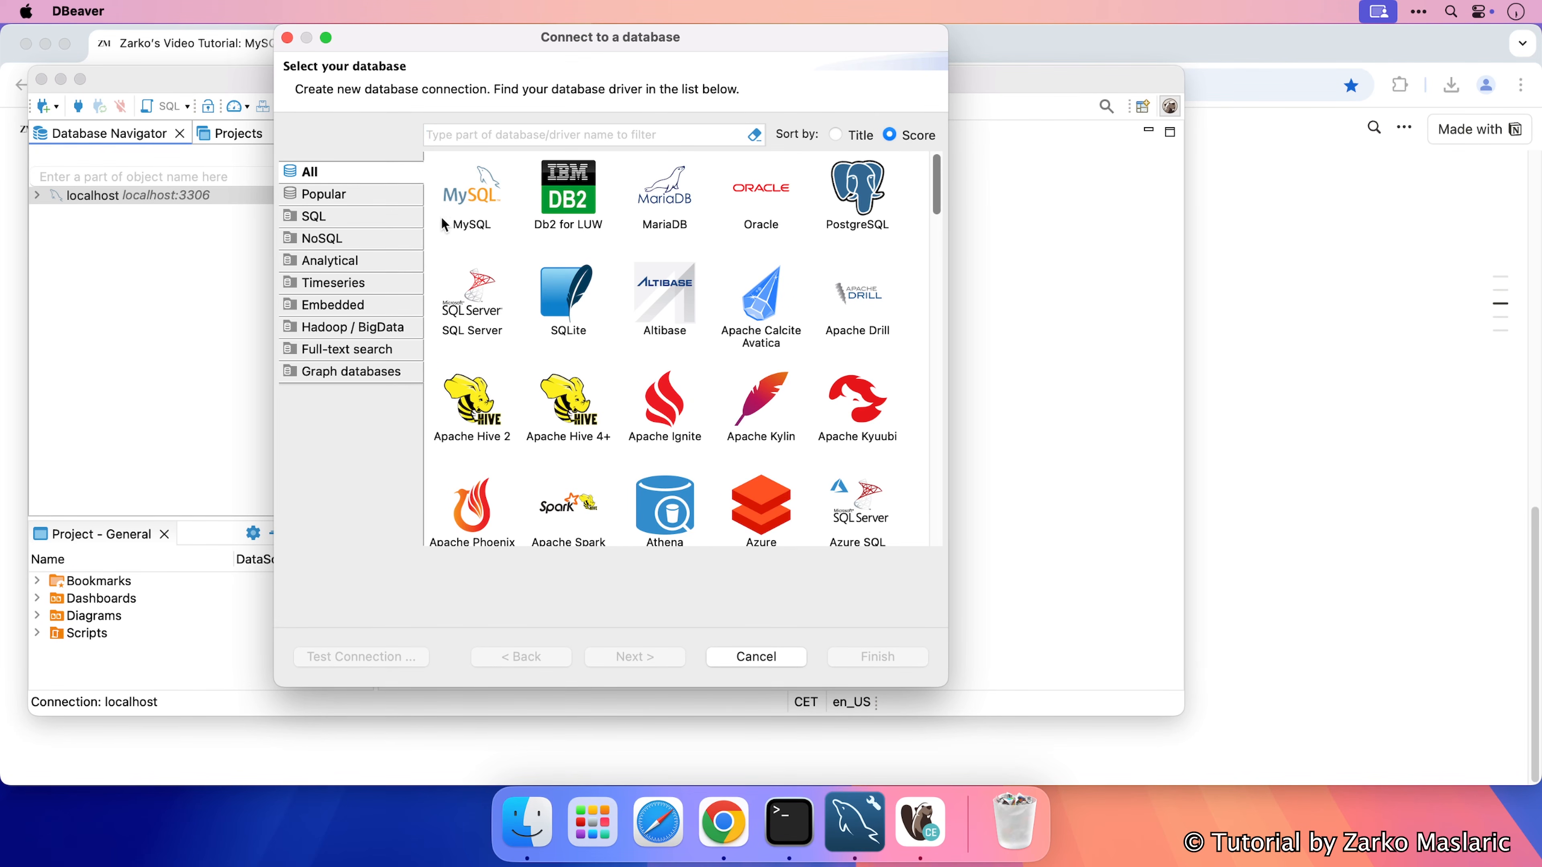
{"action": "left_click", "coordinate": [727, 660]}
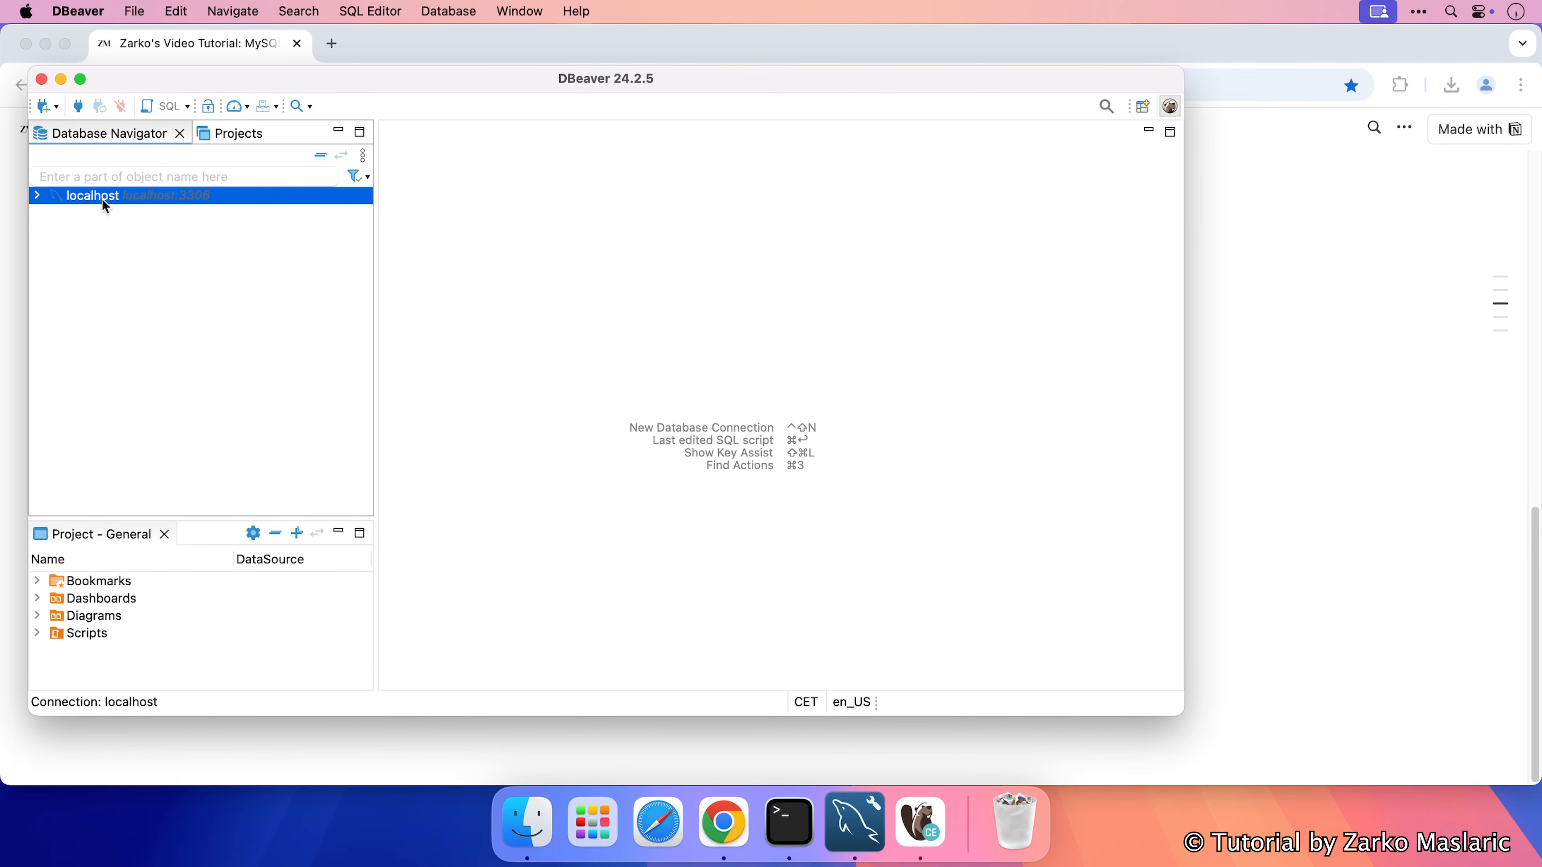
{"action": "double_click", "coordinate": [102, 199]}
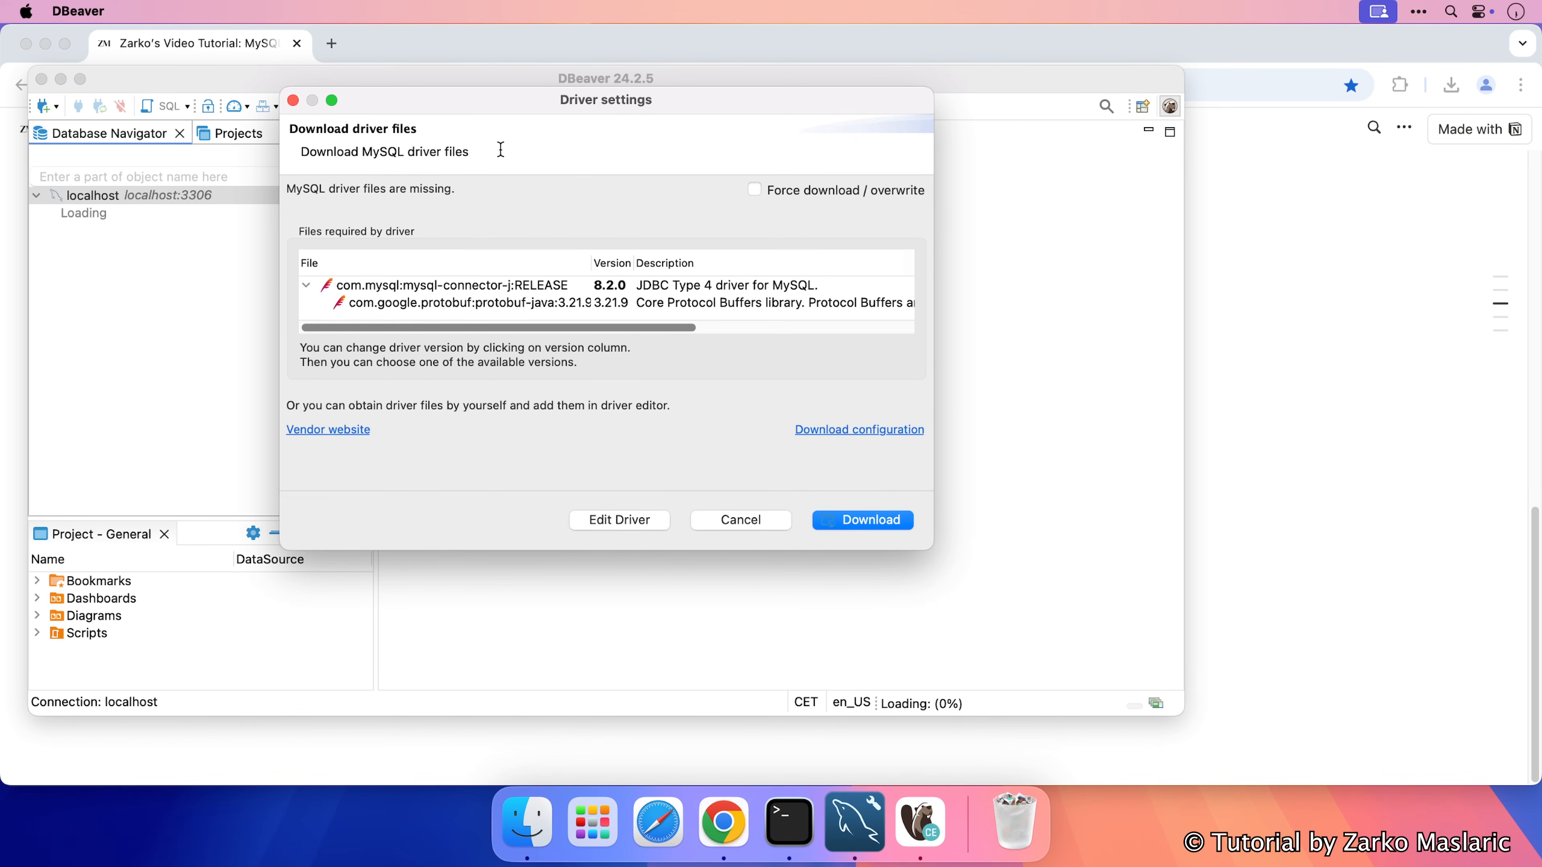
{"action": "left_click", "coordinate": [830, 521]}
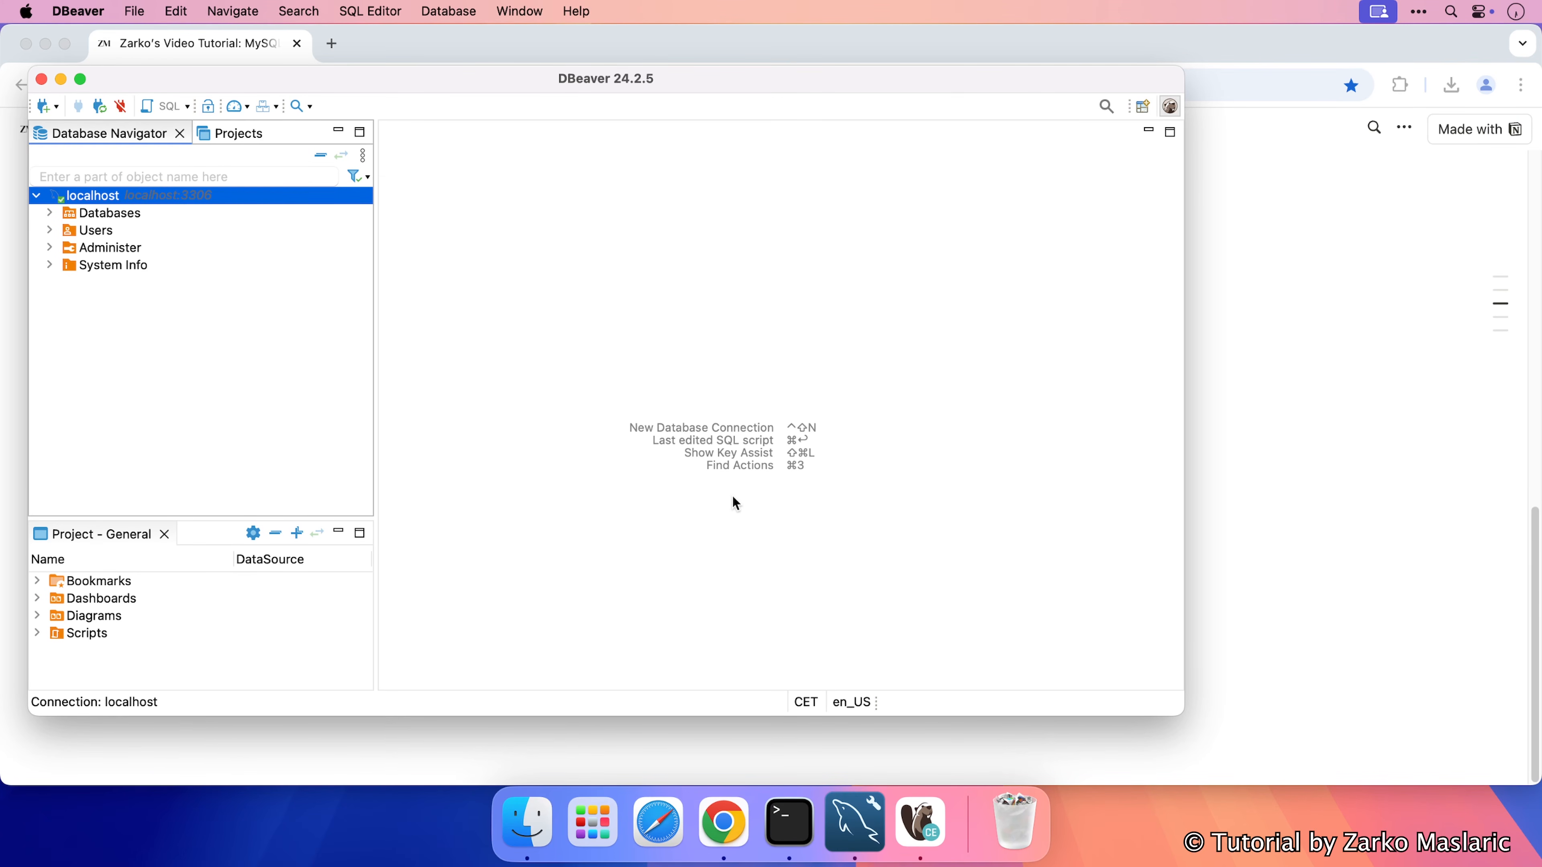
Expand the localhost databases, select the one below sys and run SHOW DATABASES; in a new SQL script.
{"action": "left_click", "coordinate": [48, 212]}
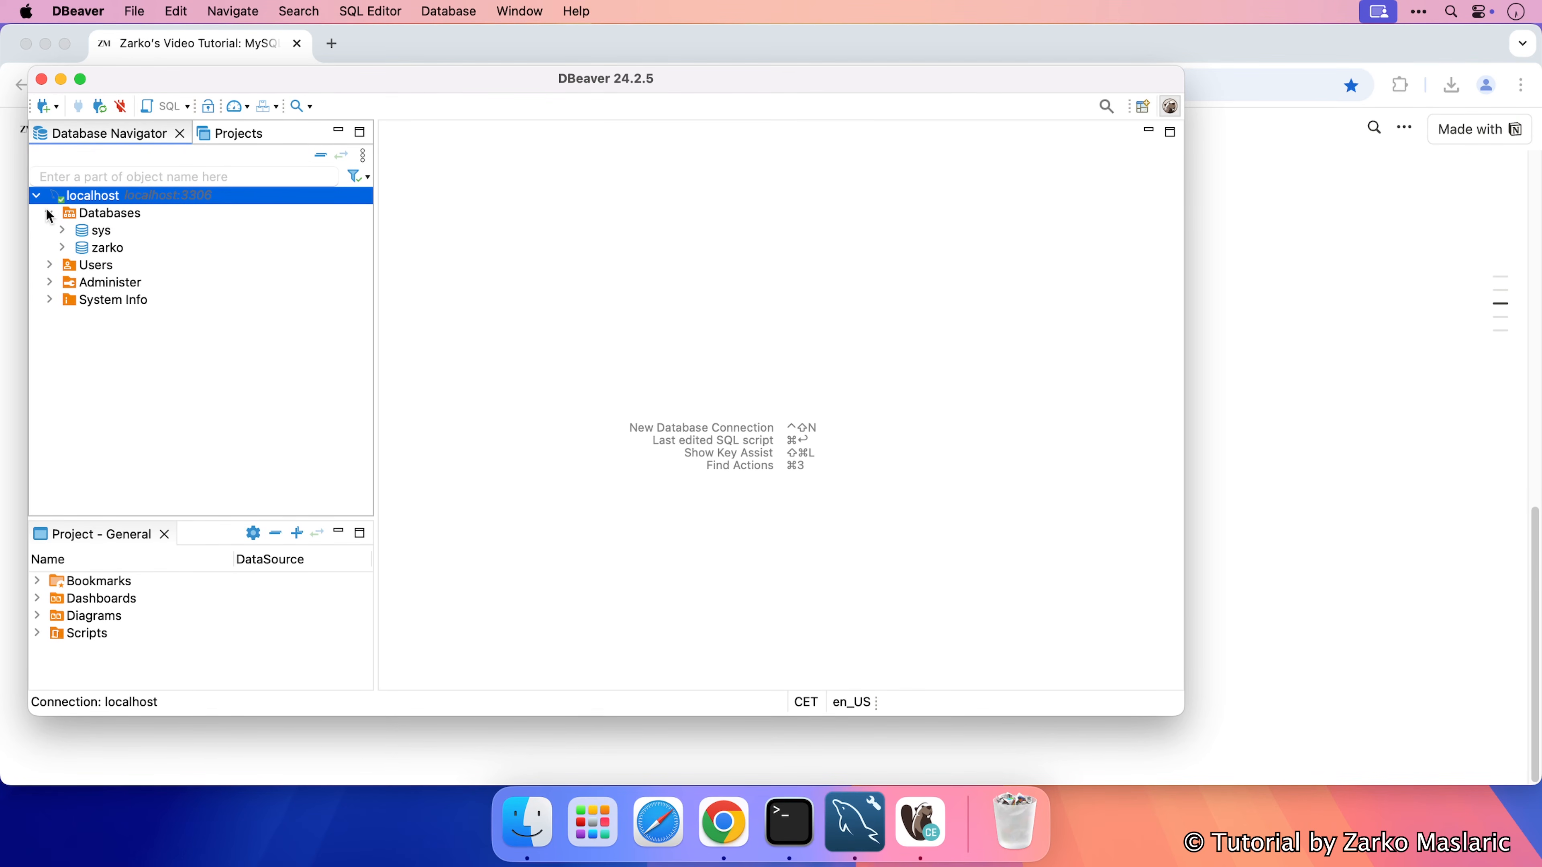
{"action": "left_click", "coordinate": [103, 235]}
{"action": "left_click", "coordinate": [111, 250]}
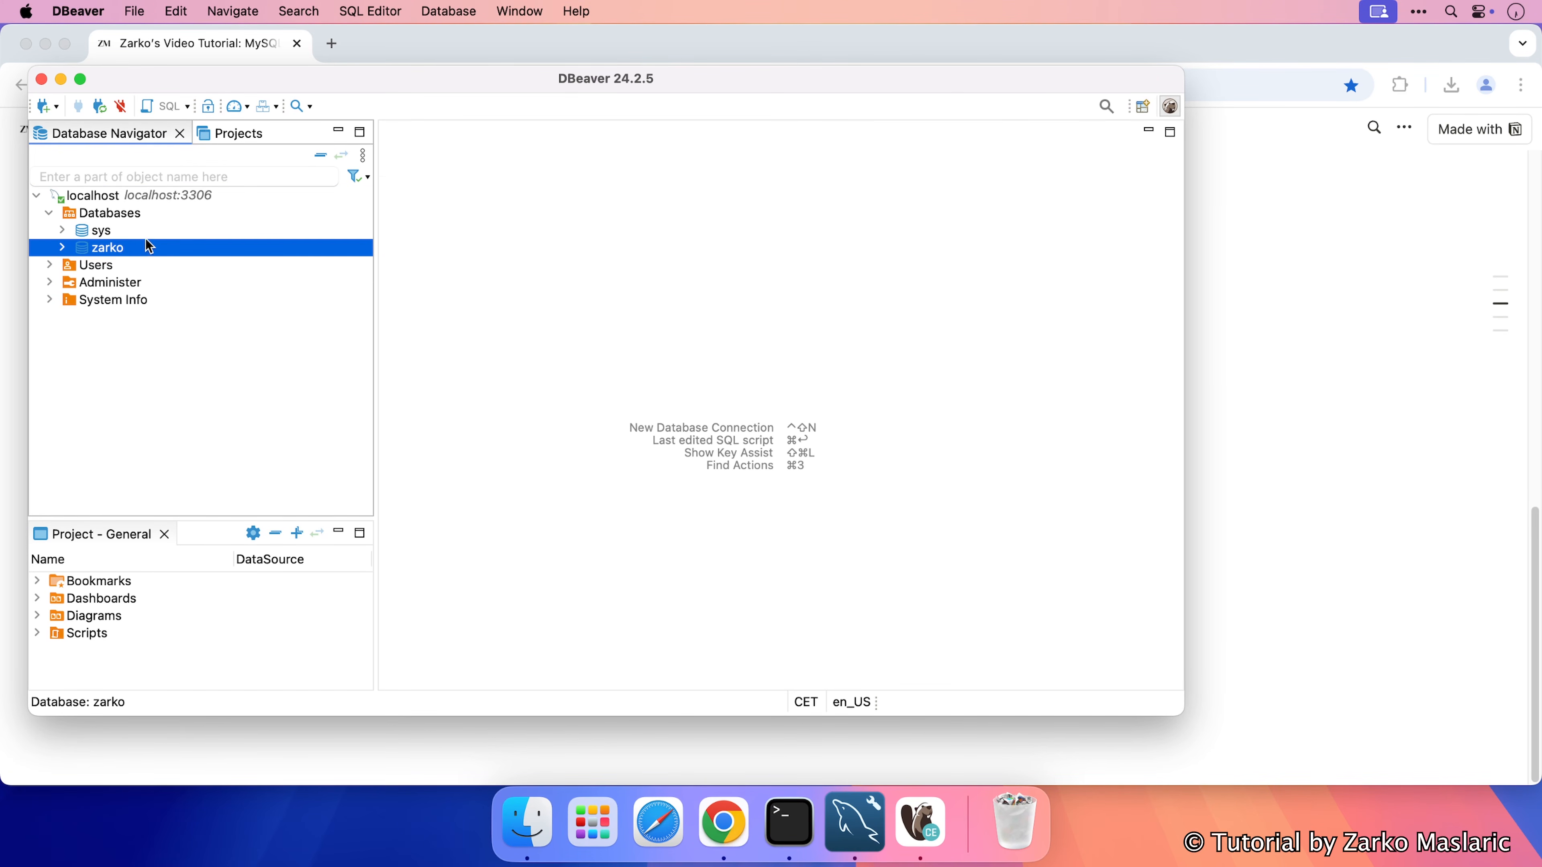
{"action": "left_click", "coordinate": [182, 108]}
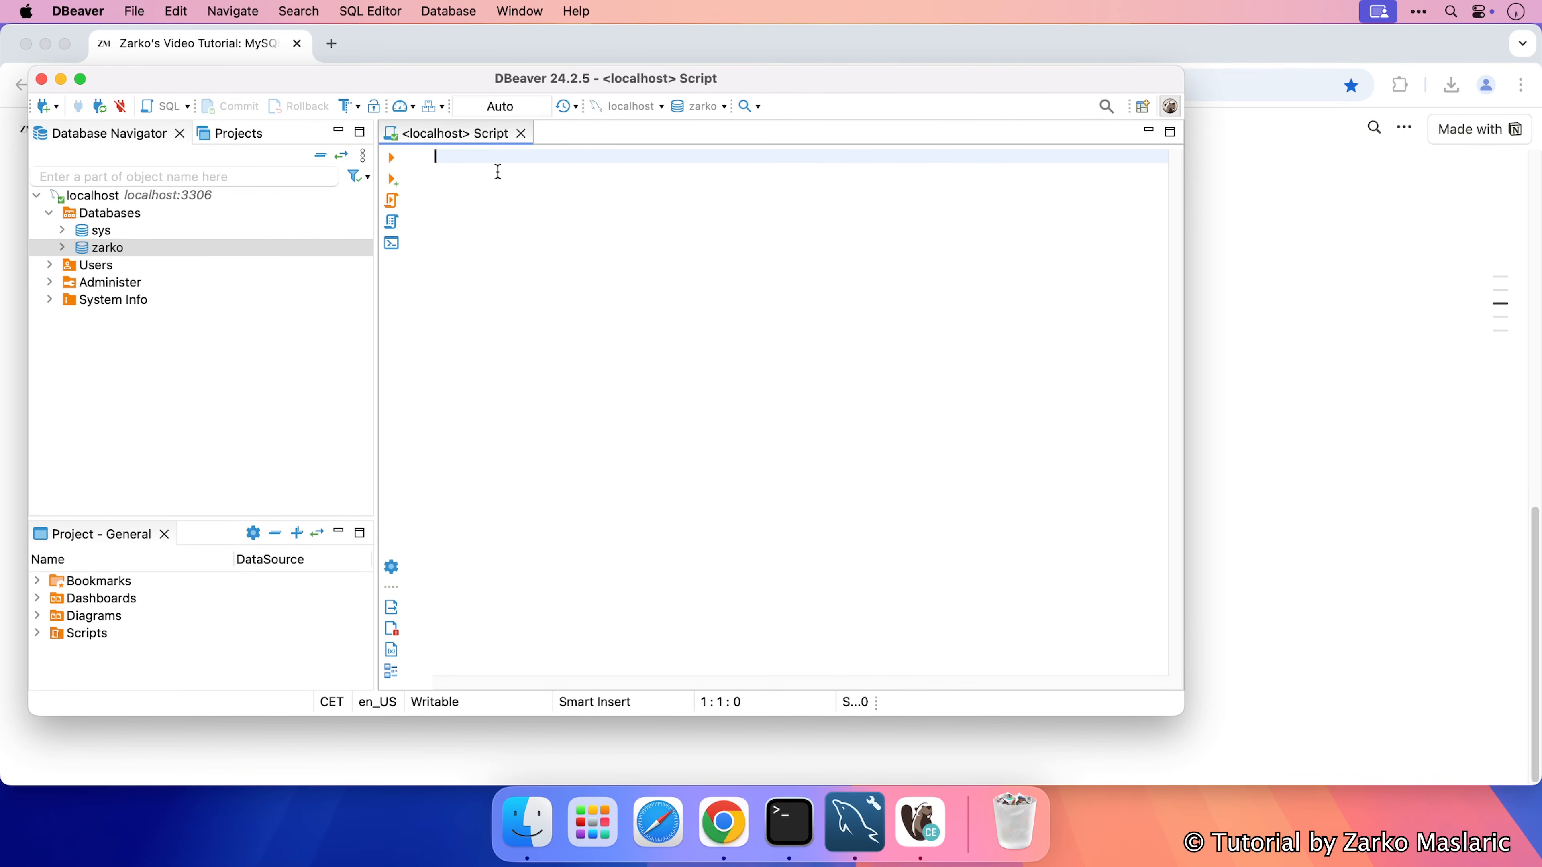
{"action": "type", "text": "SHOW DATABASES;"}
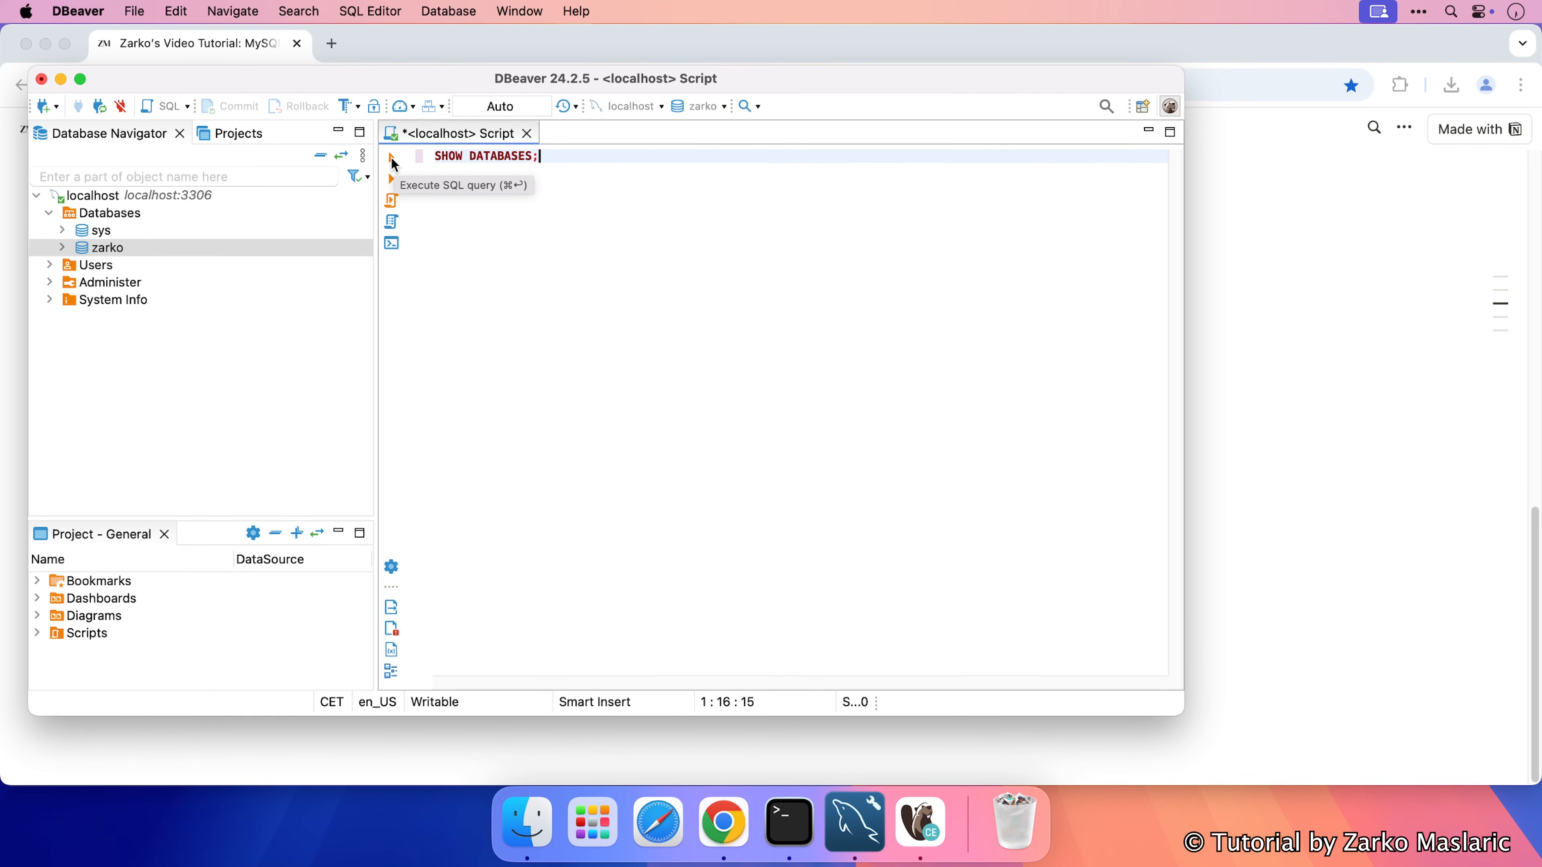
{"action": "left_click", "coordinate": [392, 158]}
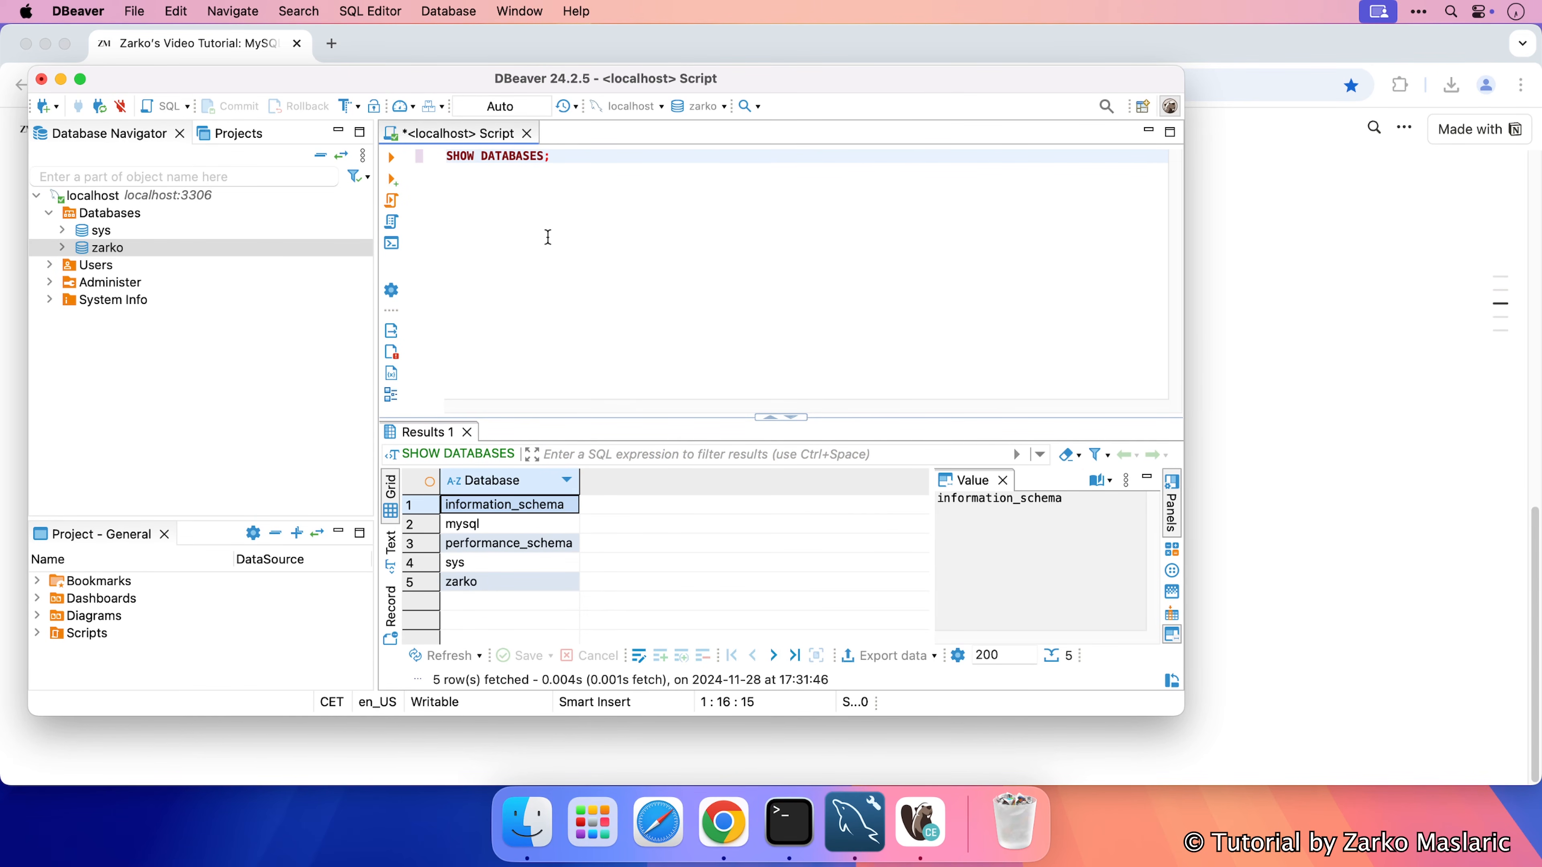
Switch to Chrome and review the tutorial page's MySQL server, terminal configuration, MySQL Workbench and DBeaver sections.
{"action": "left_click", "coordinate": [473, 52]}
{"action": "scroll", "coordinate": [539, 277], "scroll_direction": "up", "scroll_amount": 3}
{"action": "scroll", "coordinate": [539, 277], "scroll_direction": "up", "scroll_amount": 8}
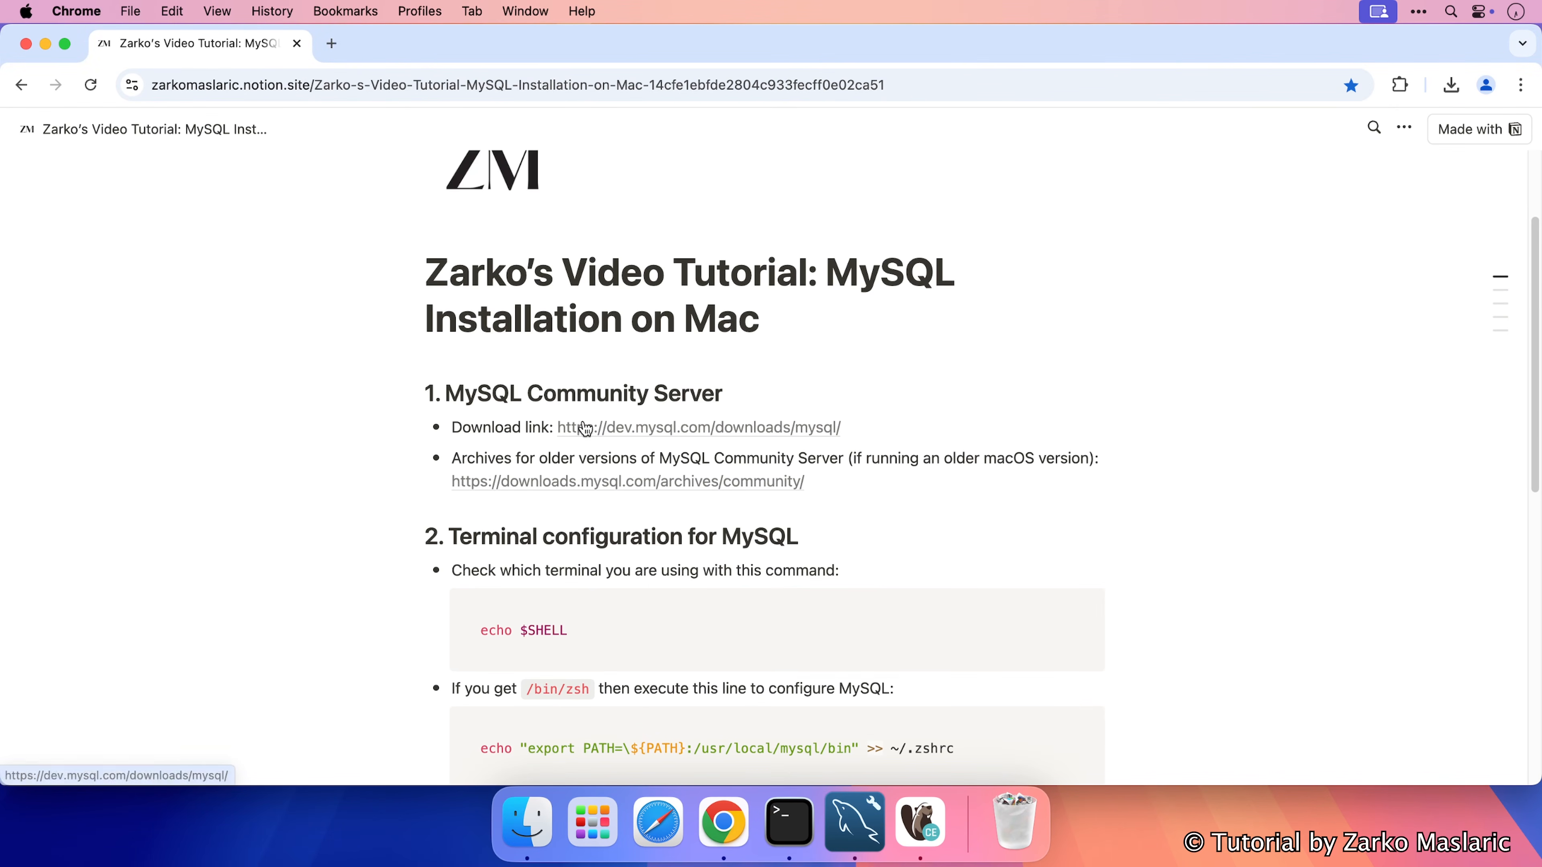
{"action": "scroll", "coordinate": [607, 433], "scroll_direction": "down", "scroll_amount": 6}
{"action": "scroll", "coordinate": [546, 364], "scroll_direction": "up", "scroll_amount": 3}
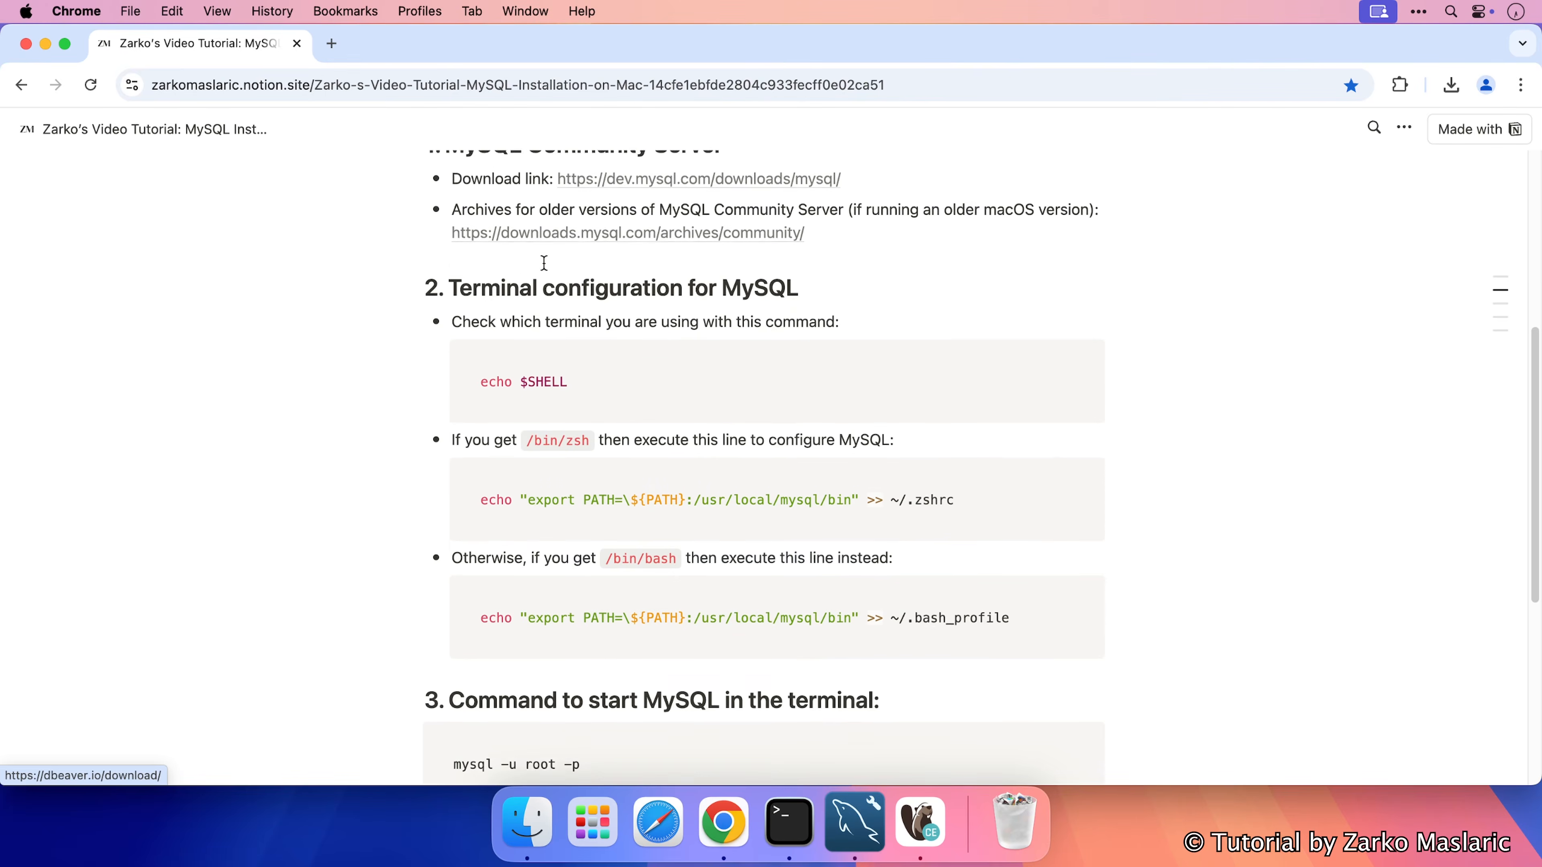
{"action": "scroll", "coordinate": [594, 351], "scroll_direction": "down", "scroll_amount": 6}
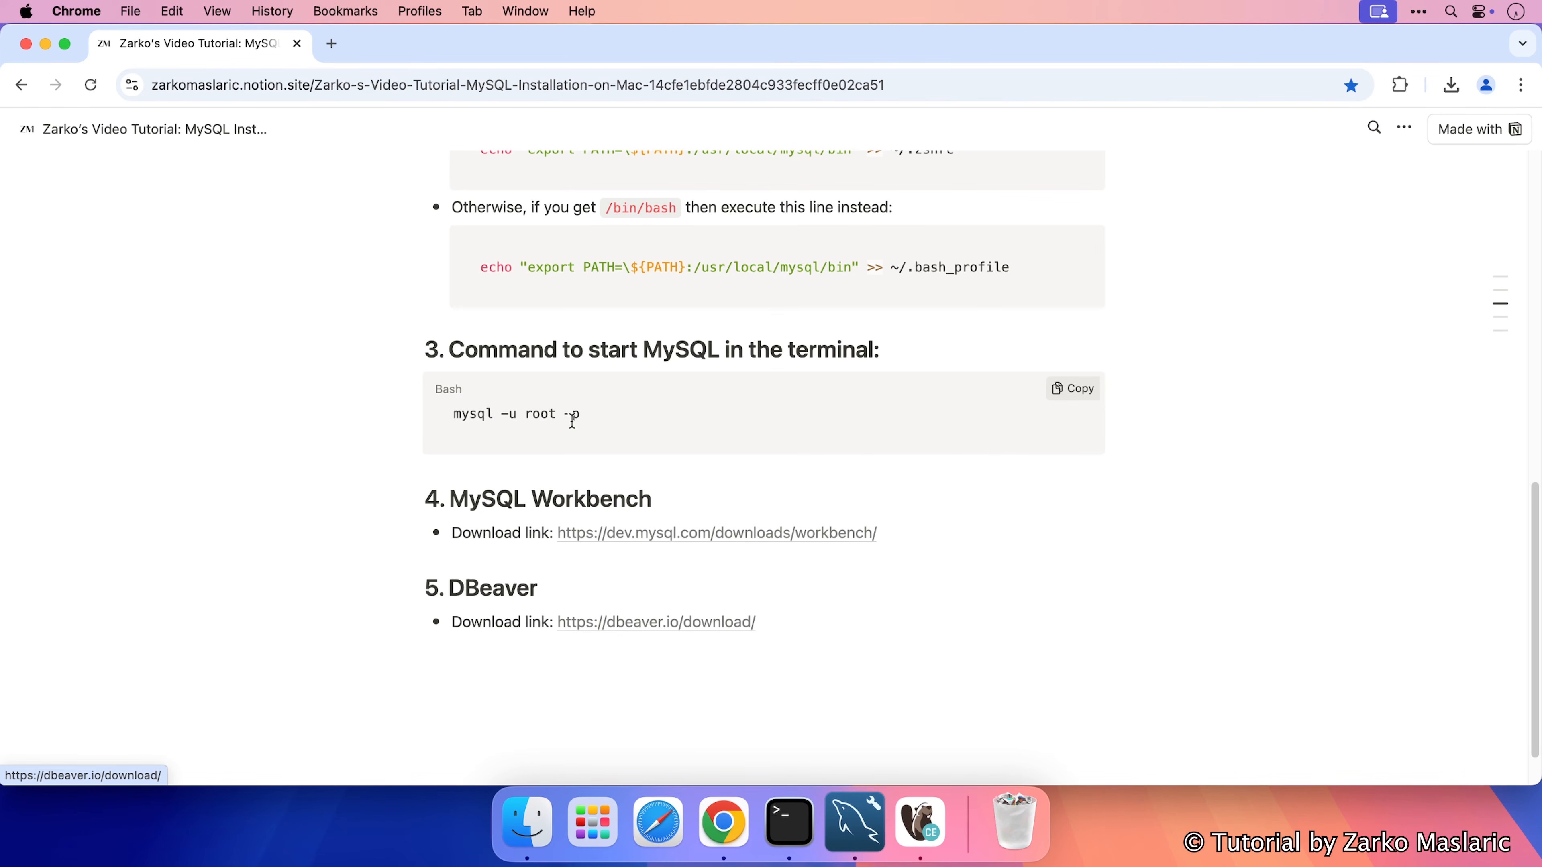
{"action": "scroll", "coordinate": [516, 479], "scroll_direction": "down", "scroll_amount": 2}
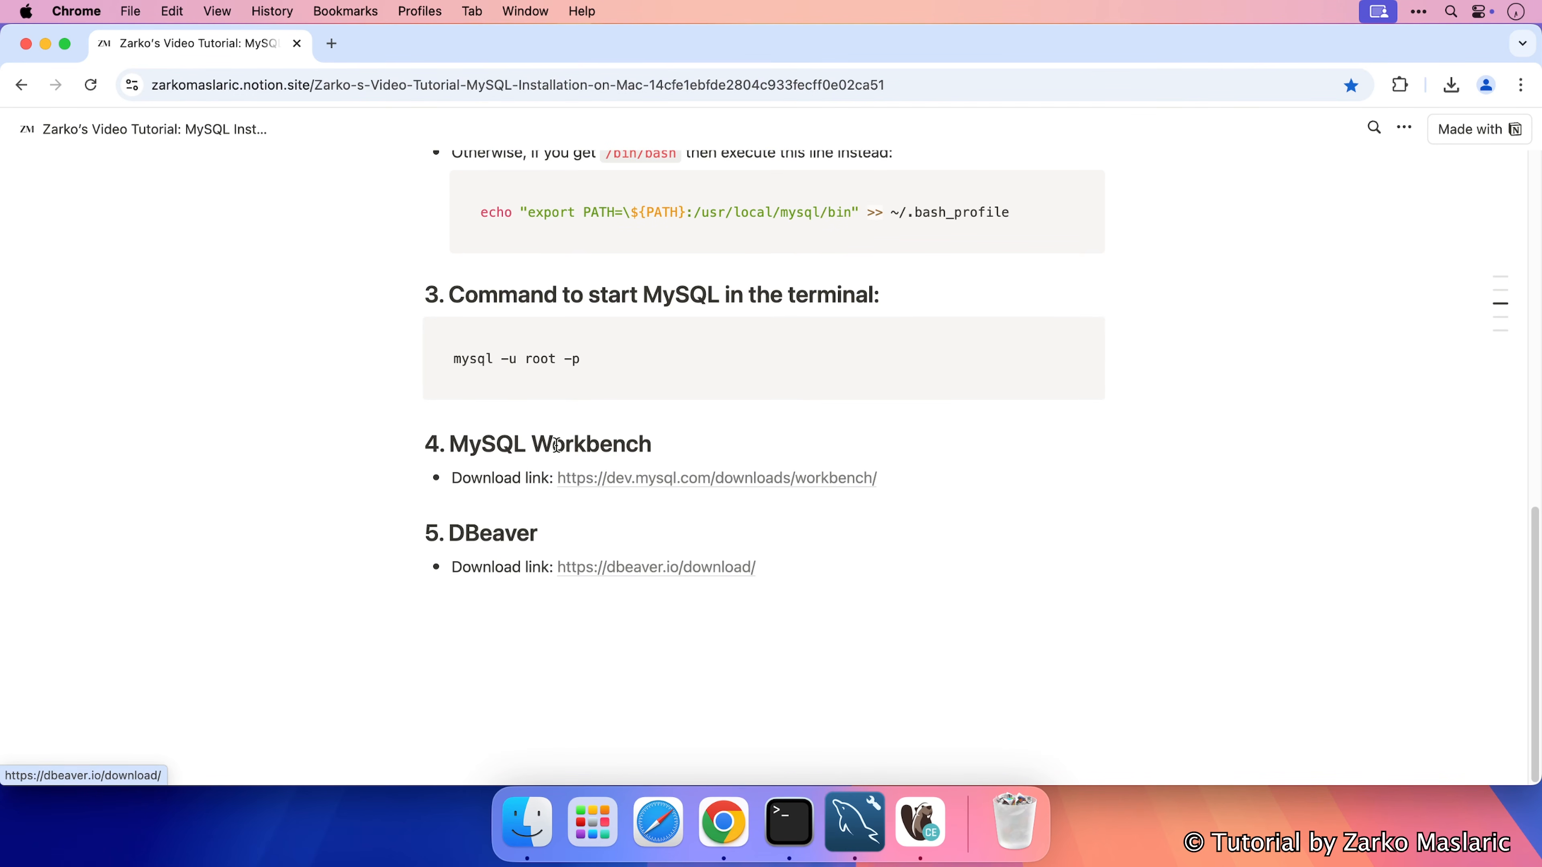